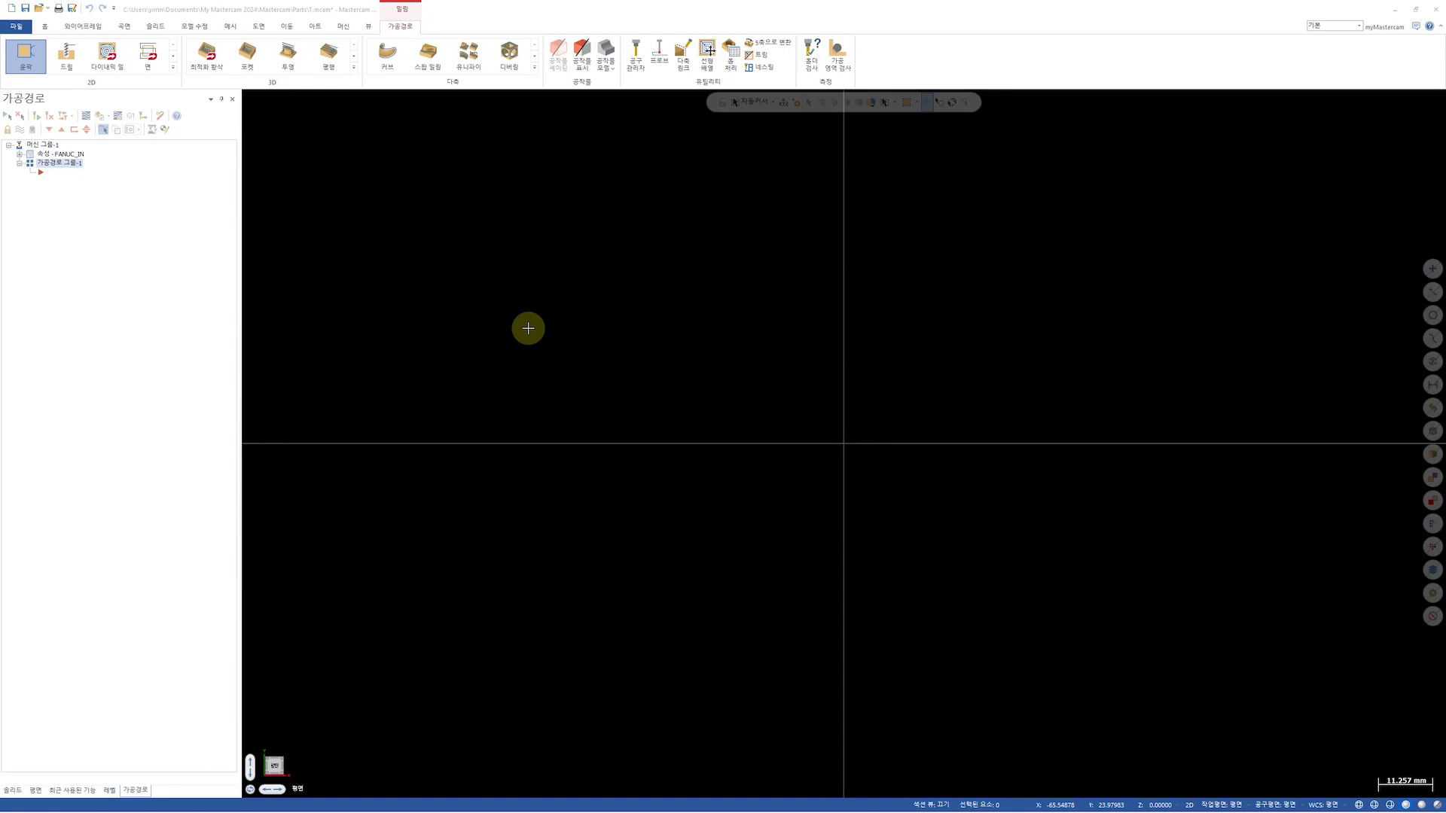
click(88, 28)
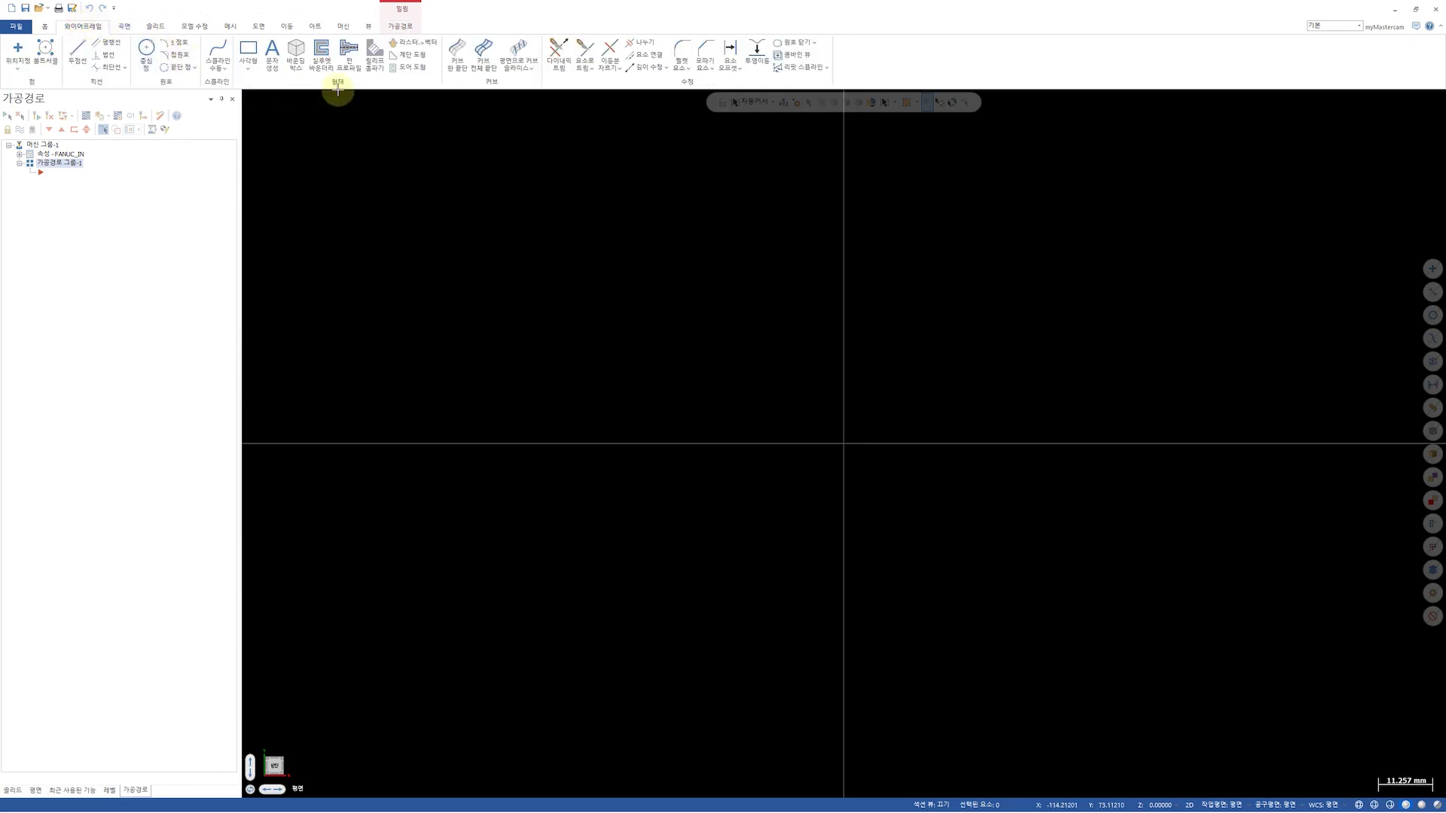
click(247, 65)
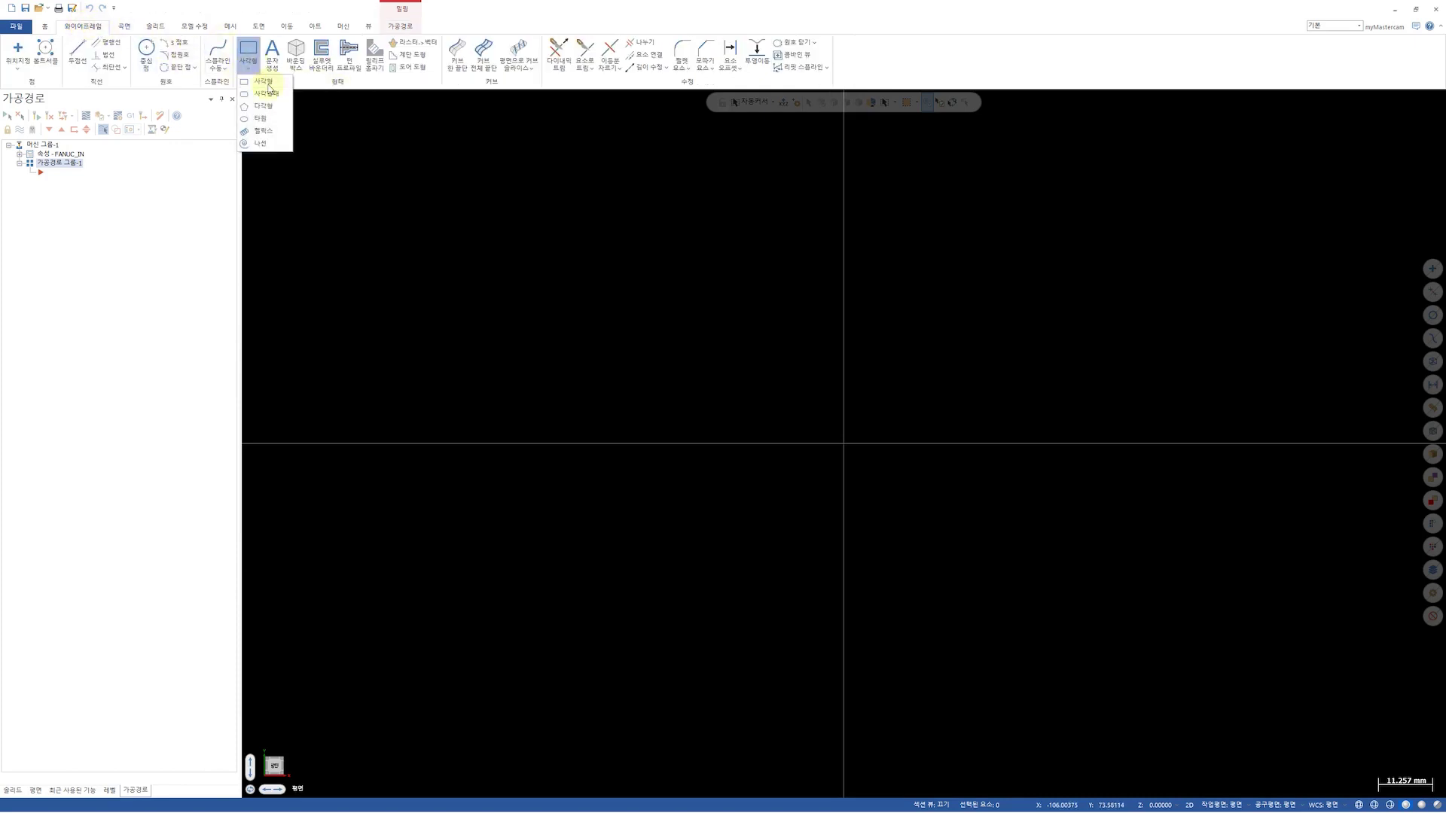
click(268, 117)
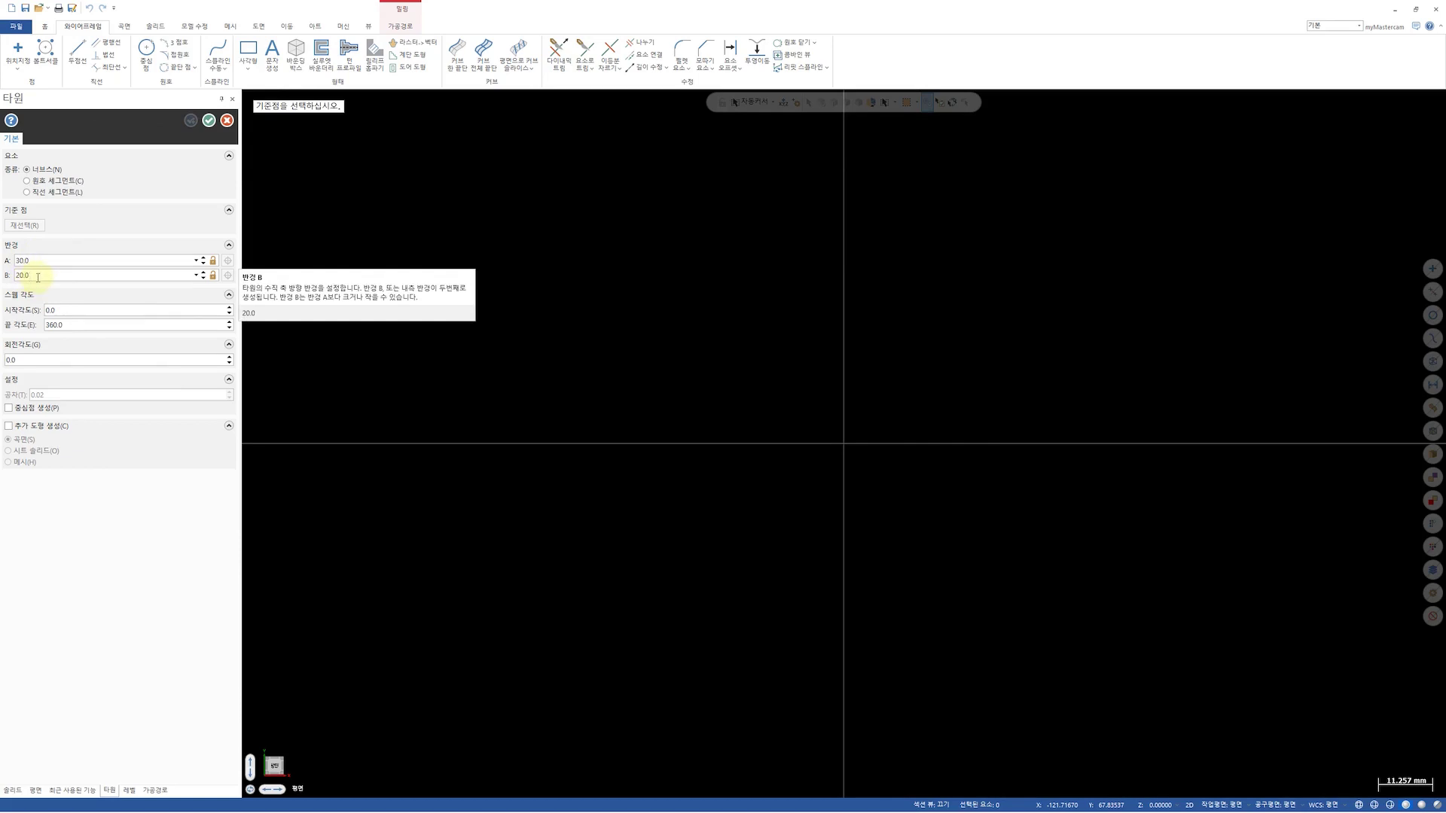
click(844, 444)
click(890, 470)
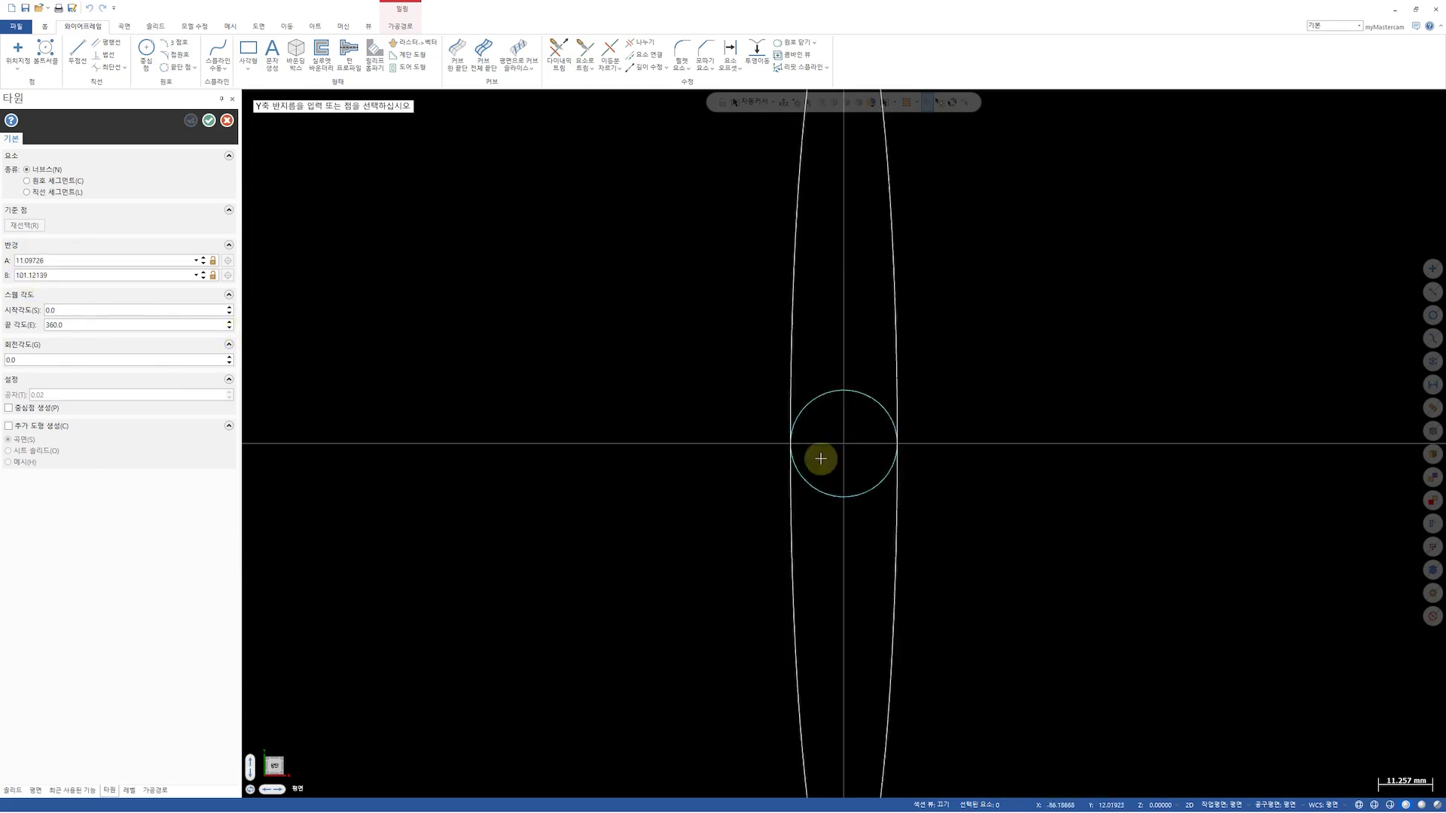
key(Escape)
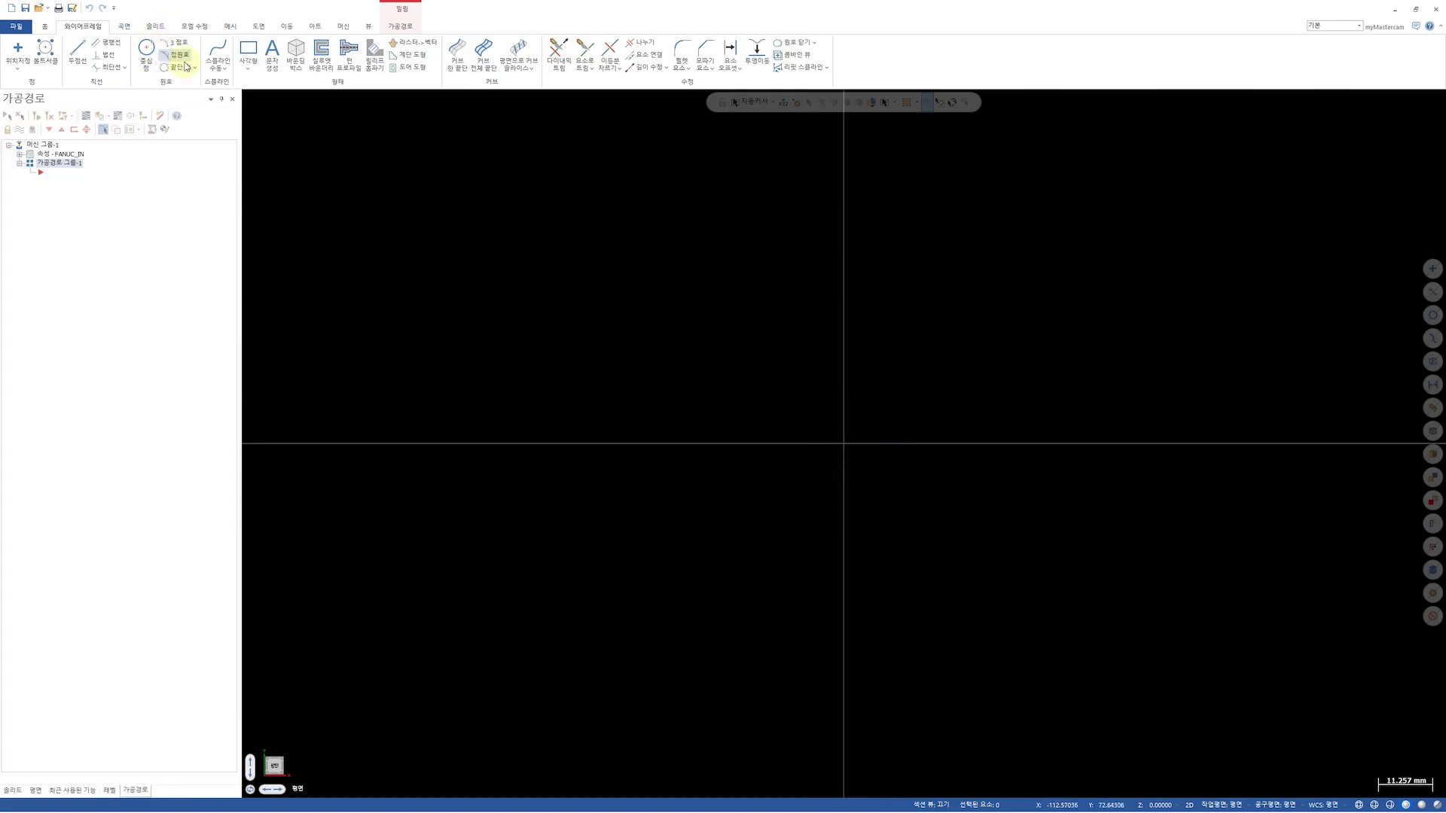
Create an ellipse centred on the origin with radius A of 30 and radius B of 20
click(248, 68)
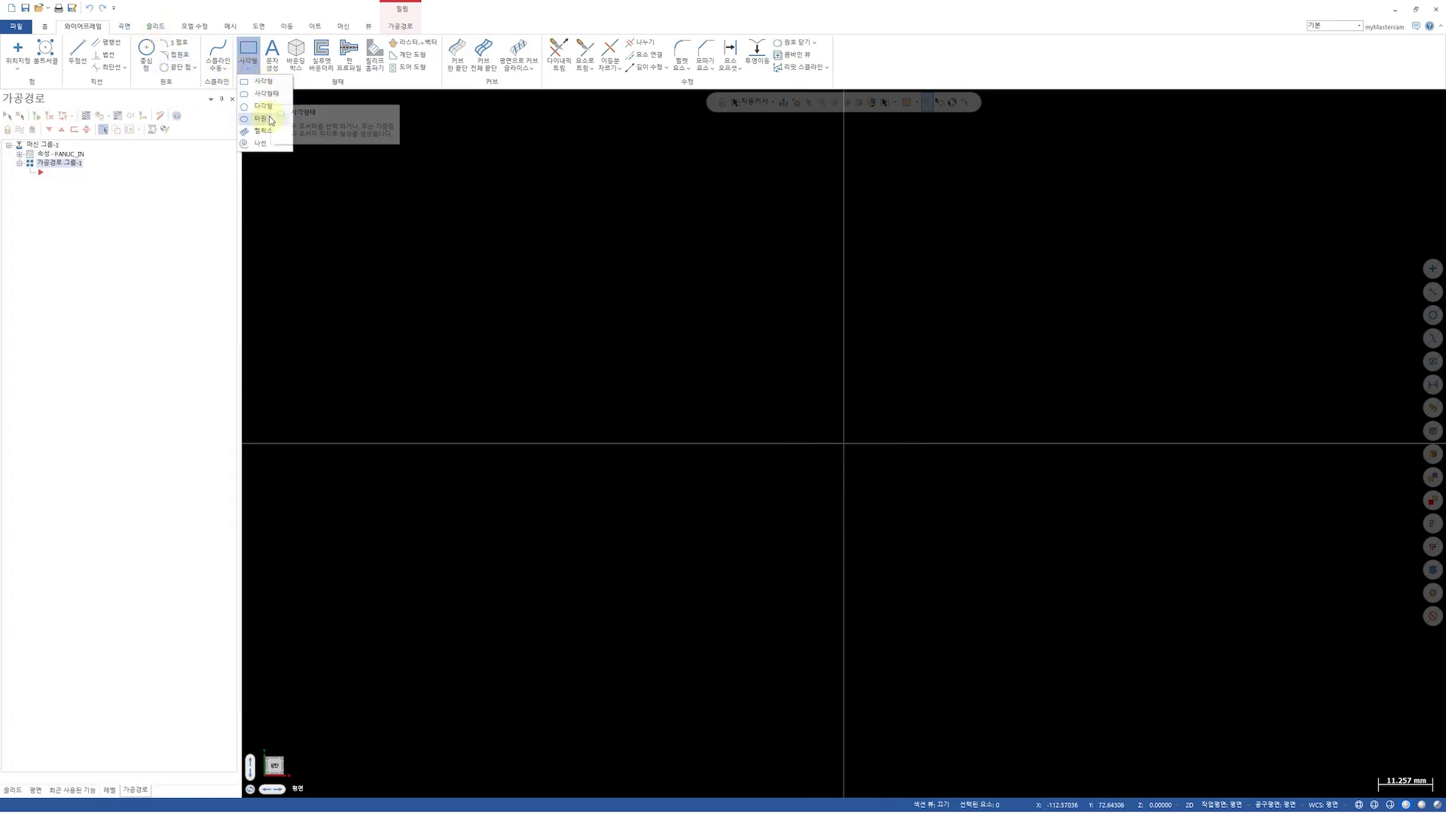
click(261, 118)
click(71, 260)
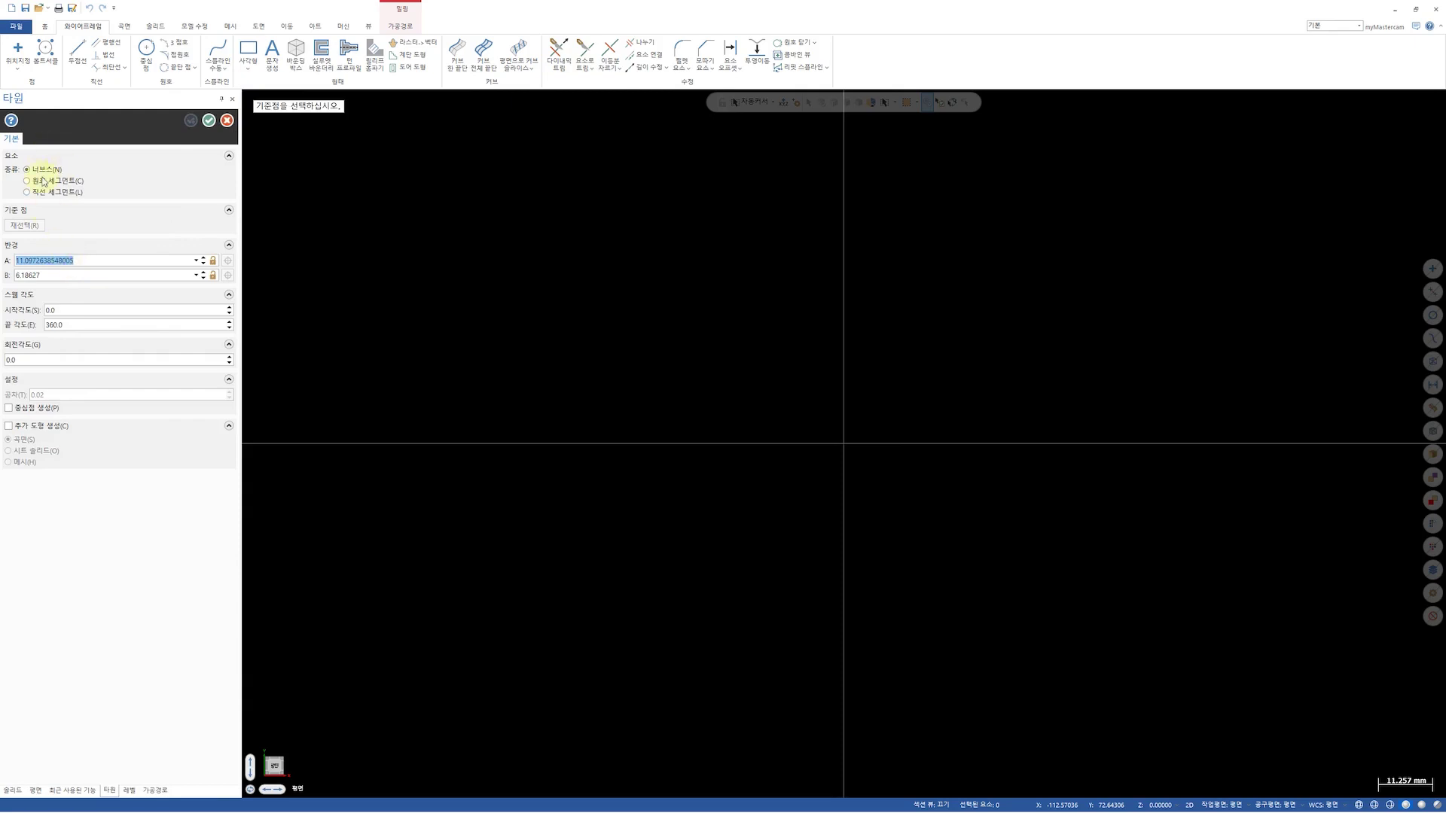
text(30)
click(66, 277)
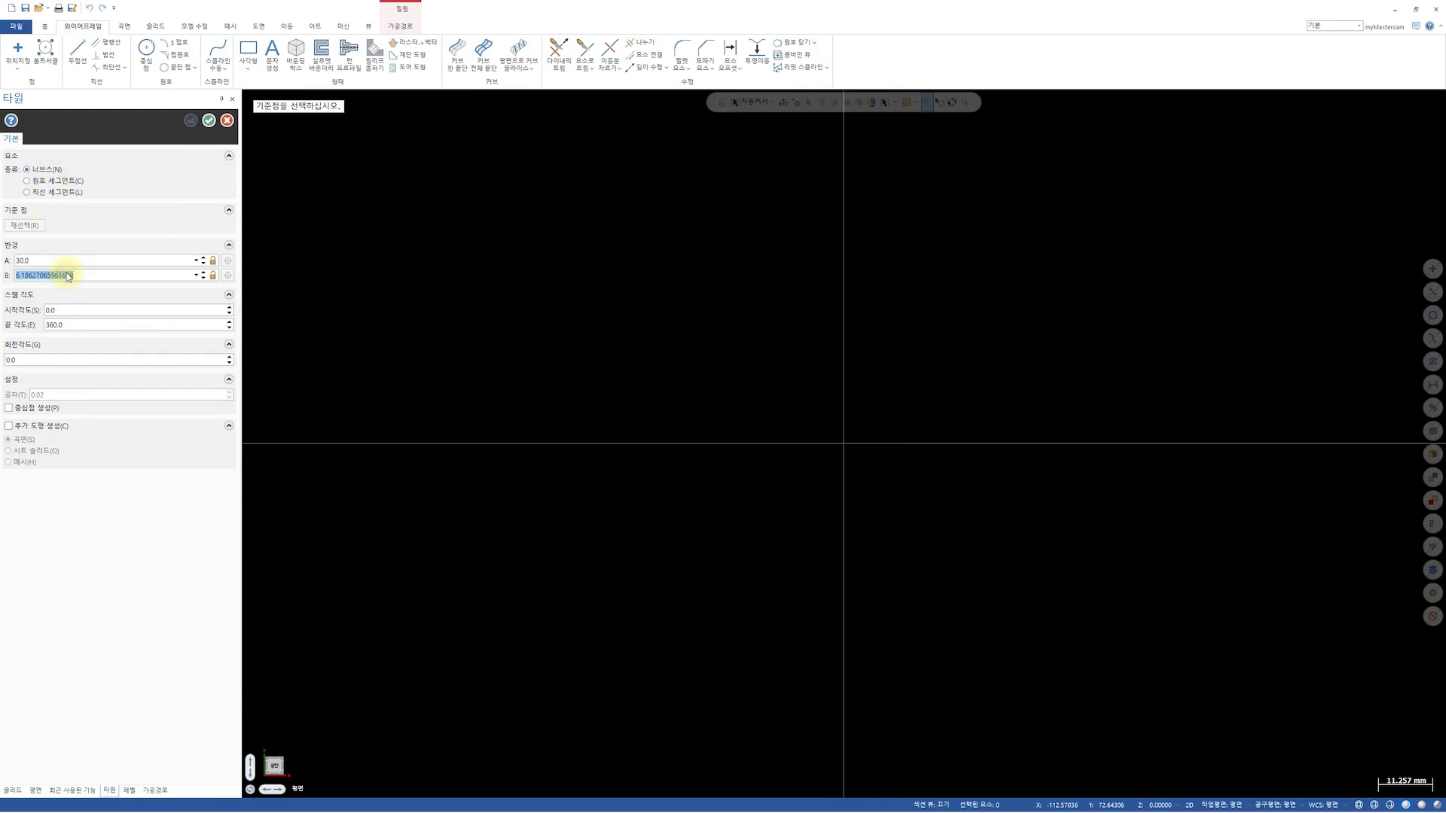
text(20)
key(Tab)
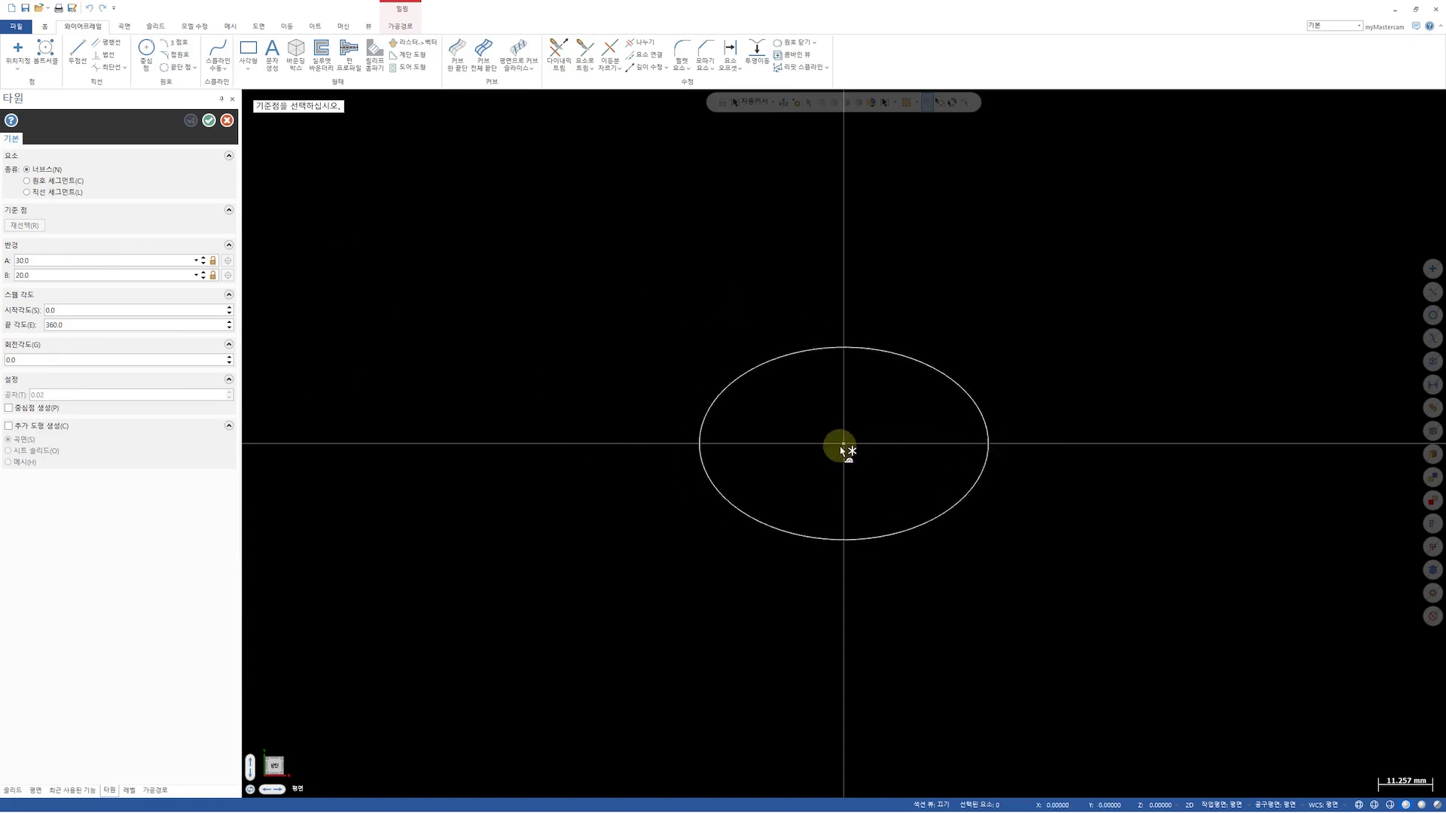
click(844, 442)
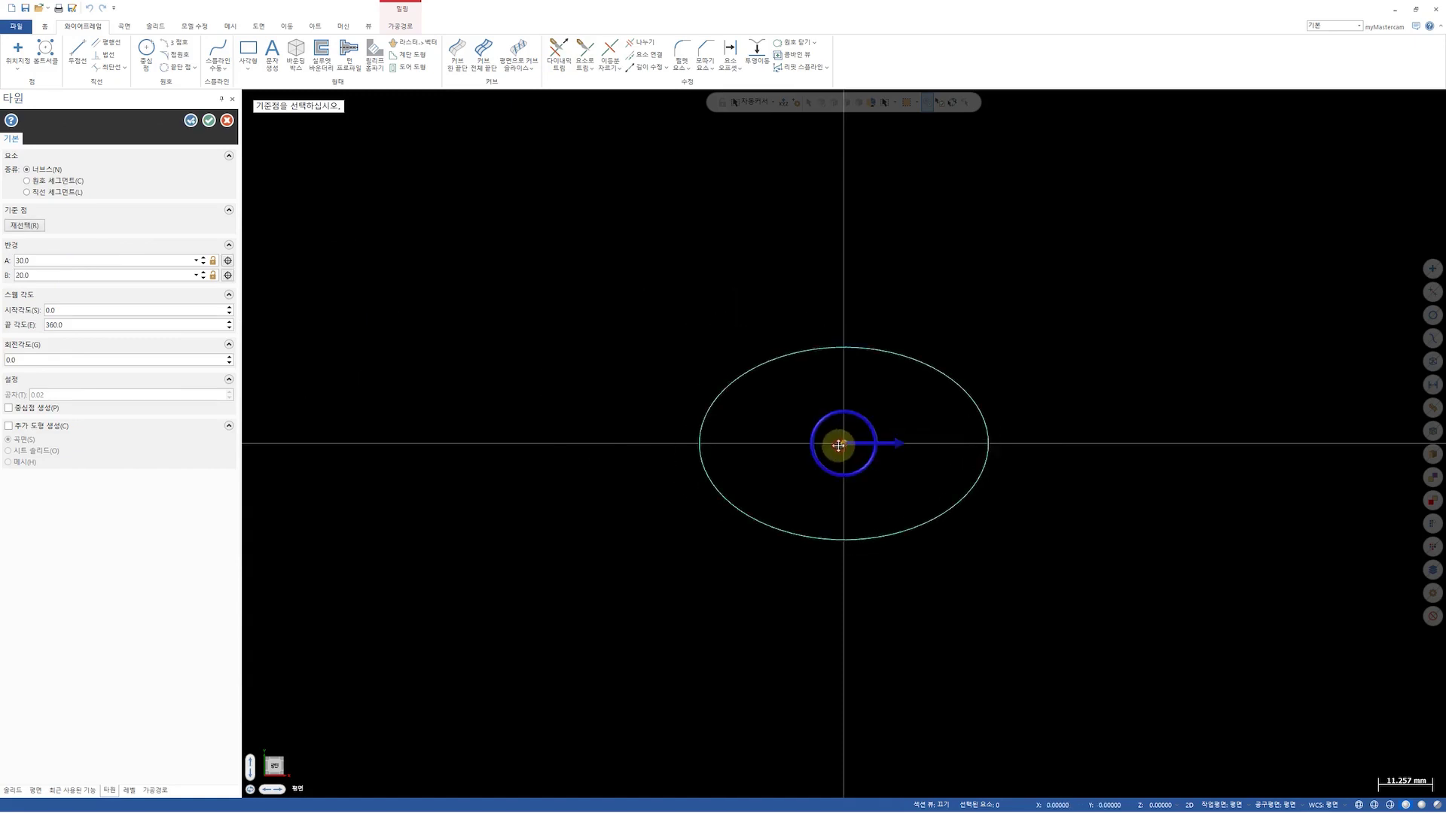
click(208, 120)
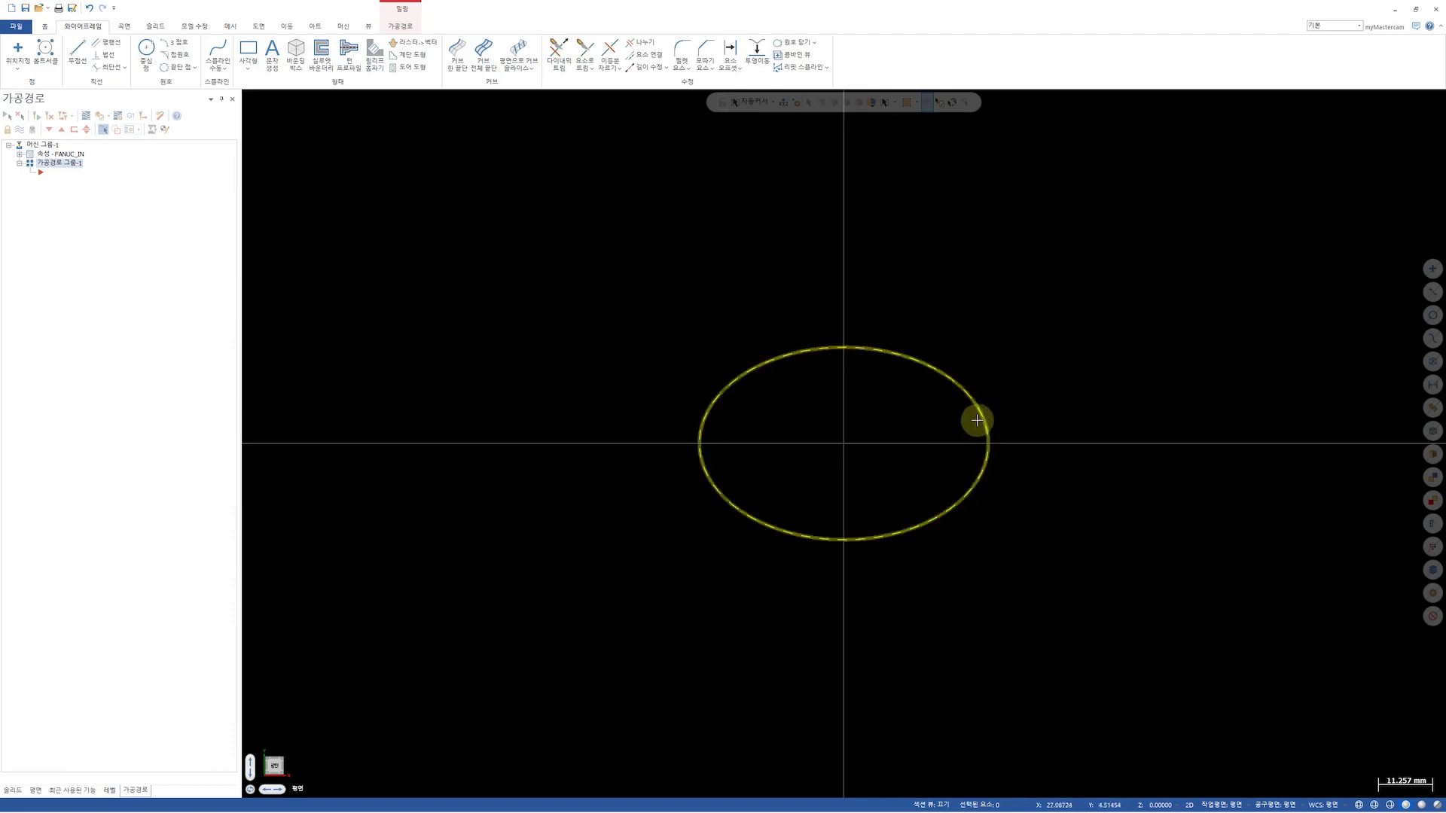
Start a 2D contour toolpath using the ellipse as its wireframe chain
click(398, 26)
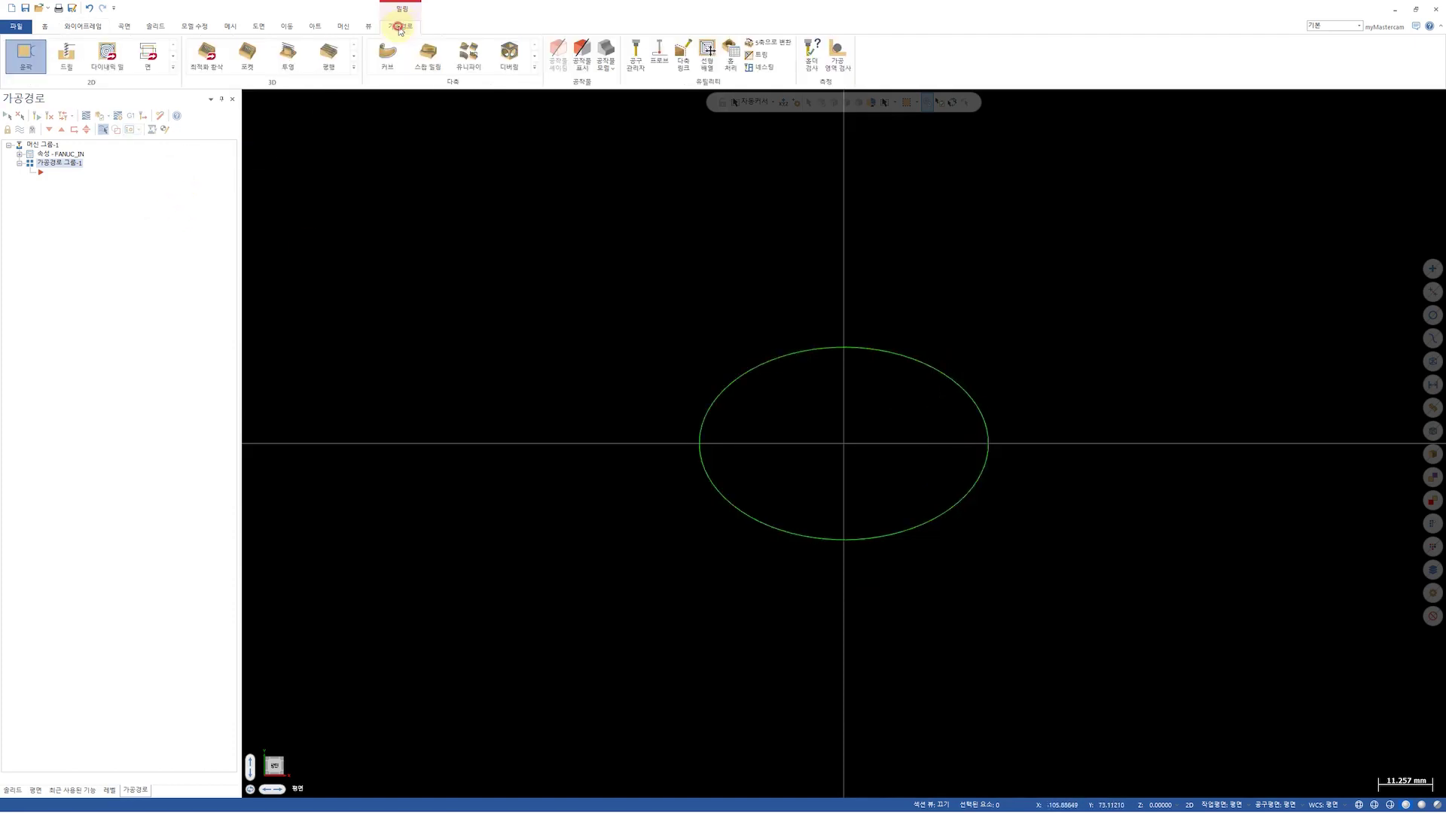
click(18, 54)
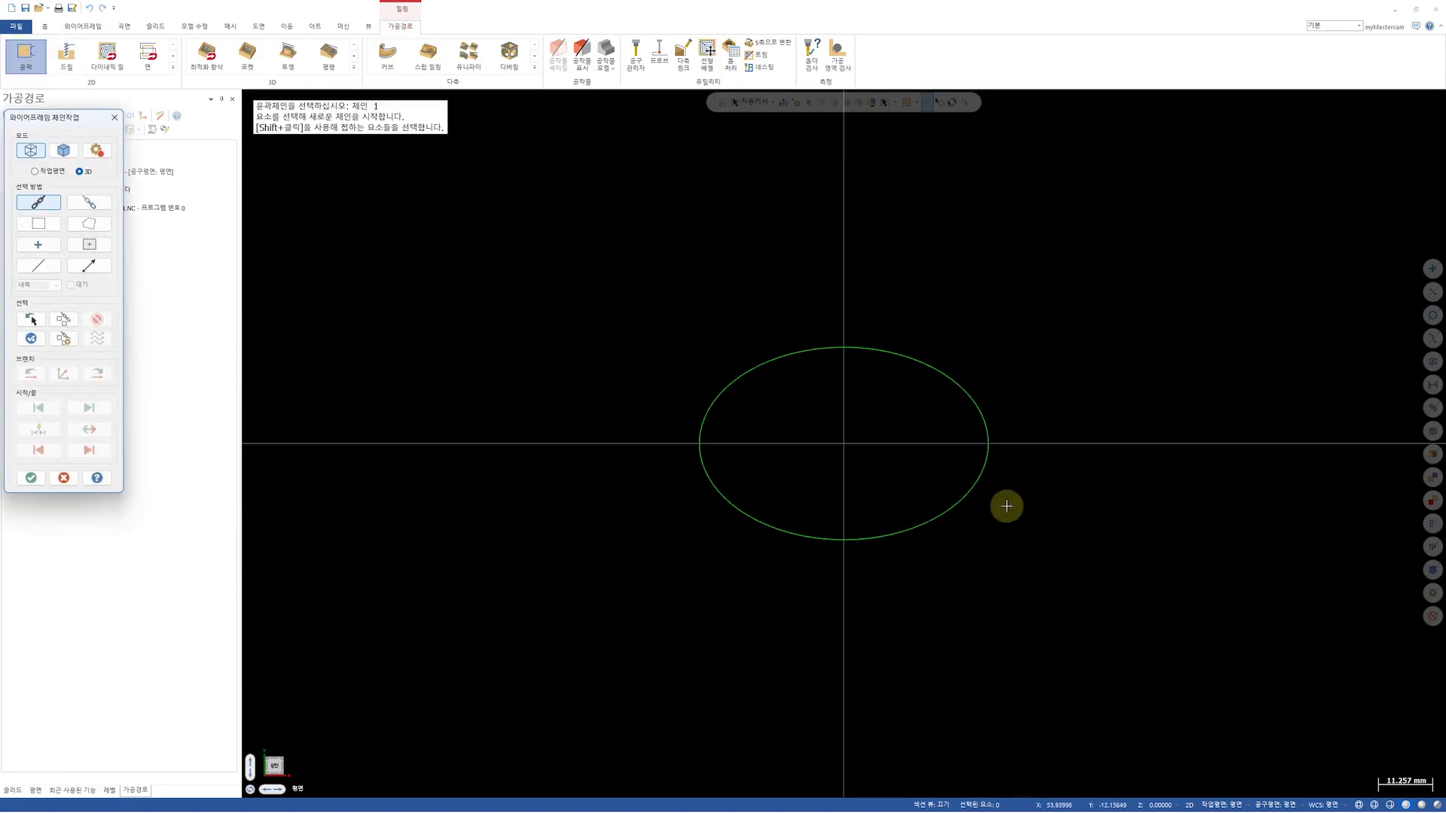
click(968, 486)
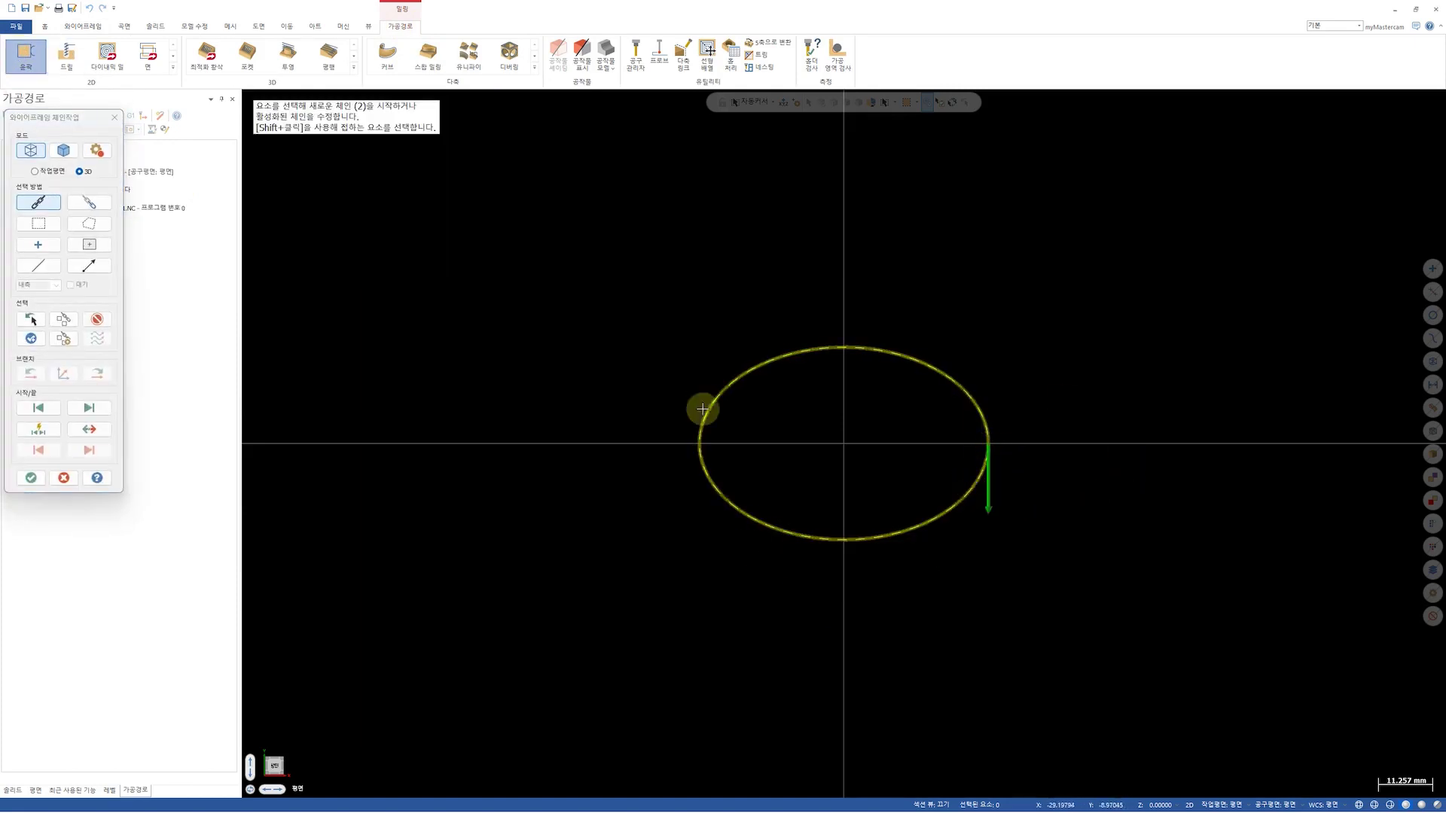
click(31, 478)
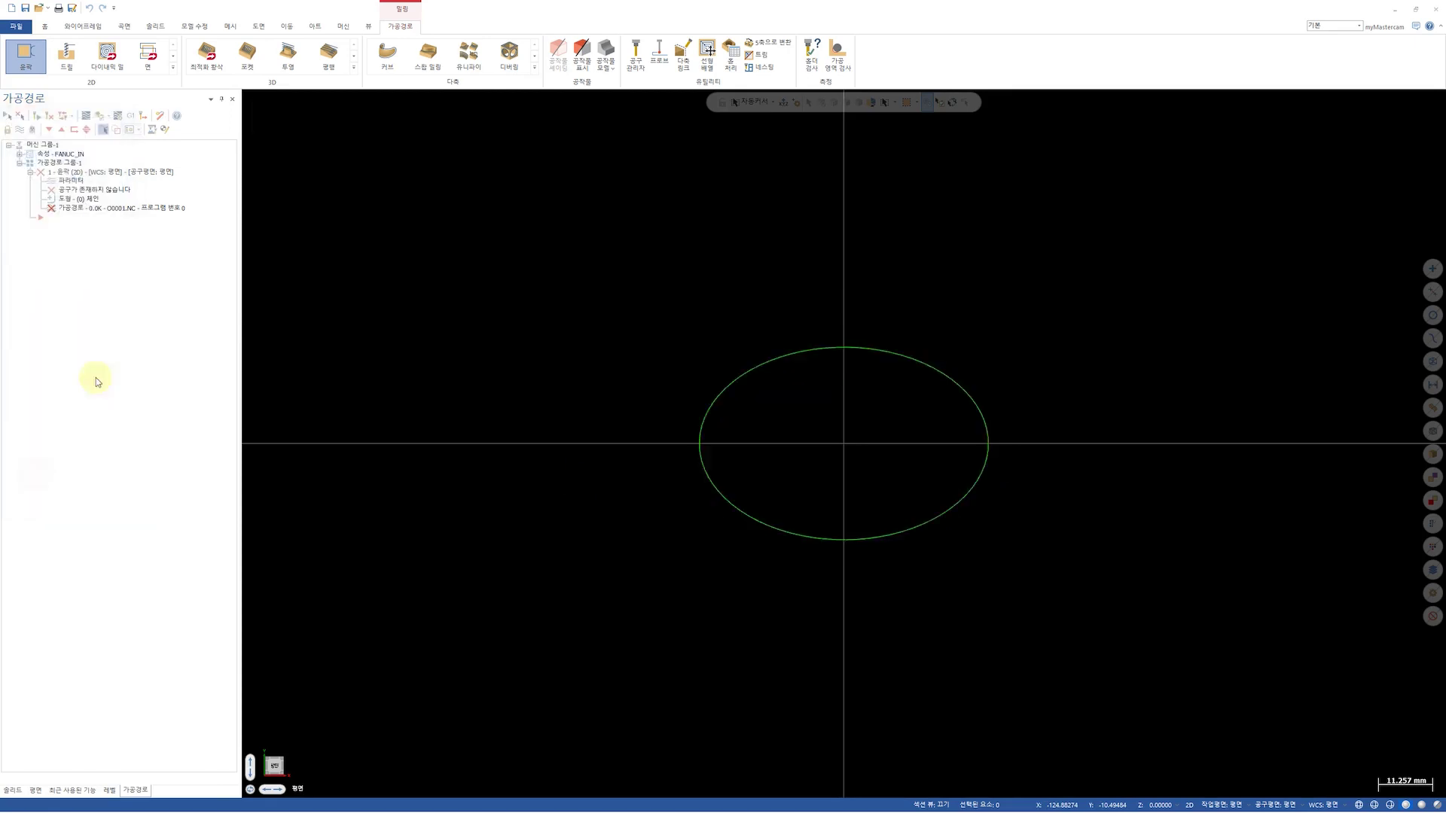
Define a new flat end mill for the contour toolpath, keeping the default 10 mm cutting diameter
click(237, 143)
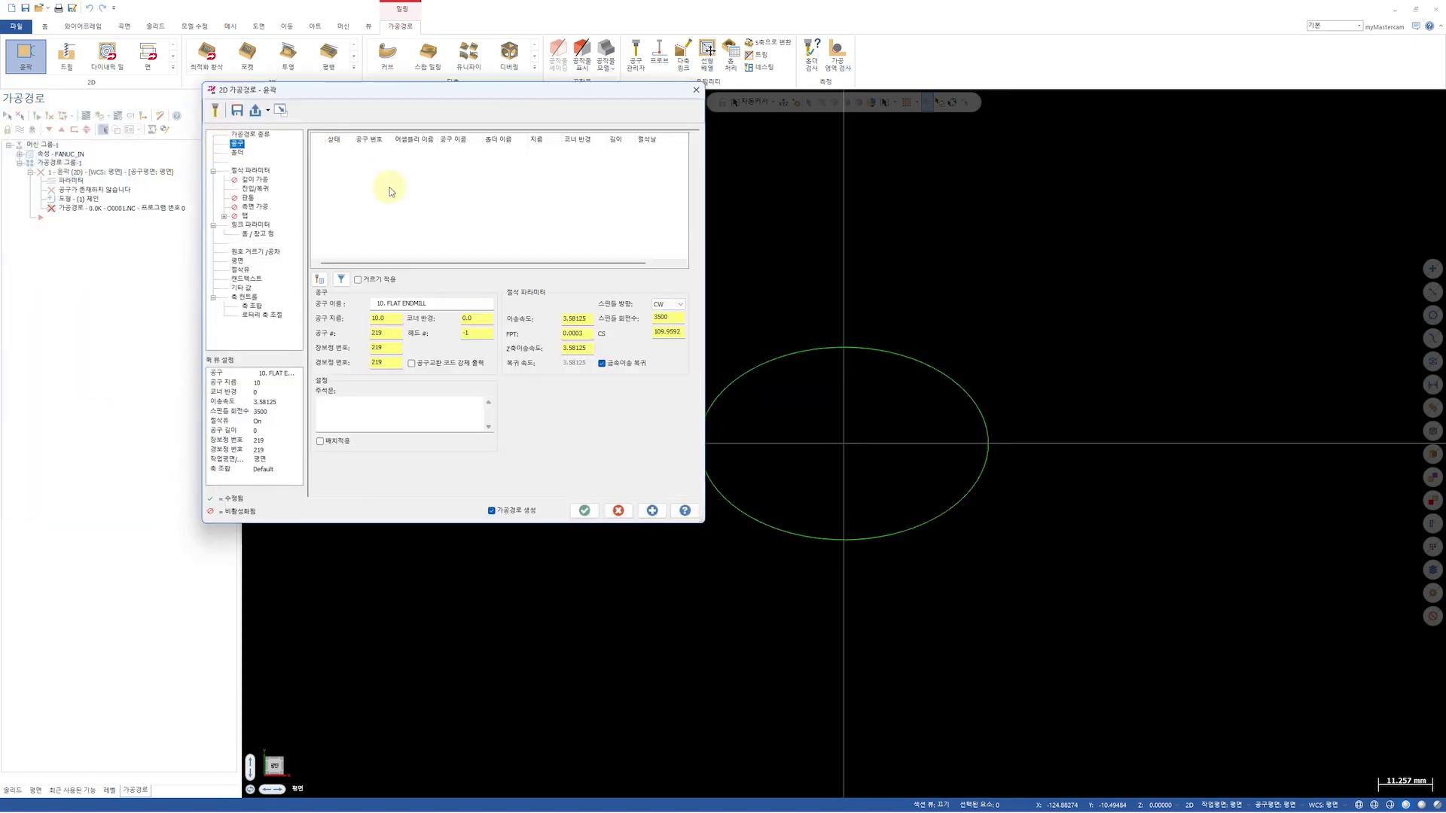
right_click(384, 180)
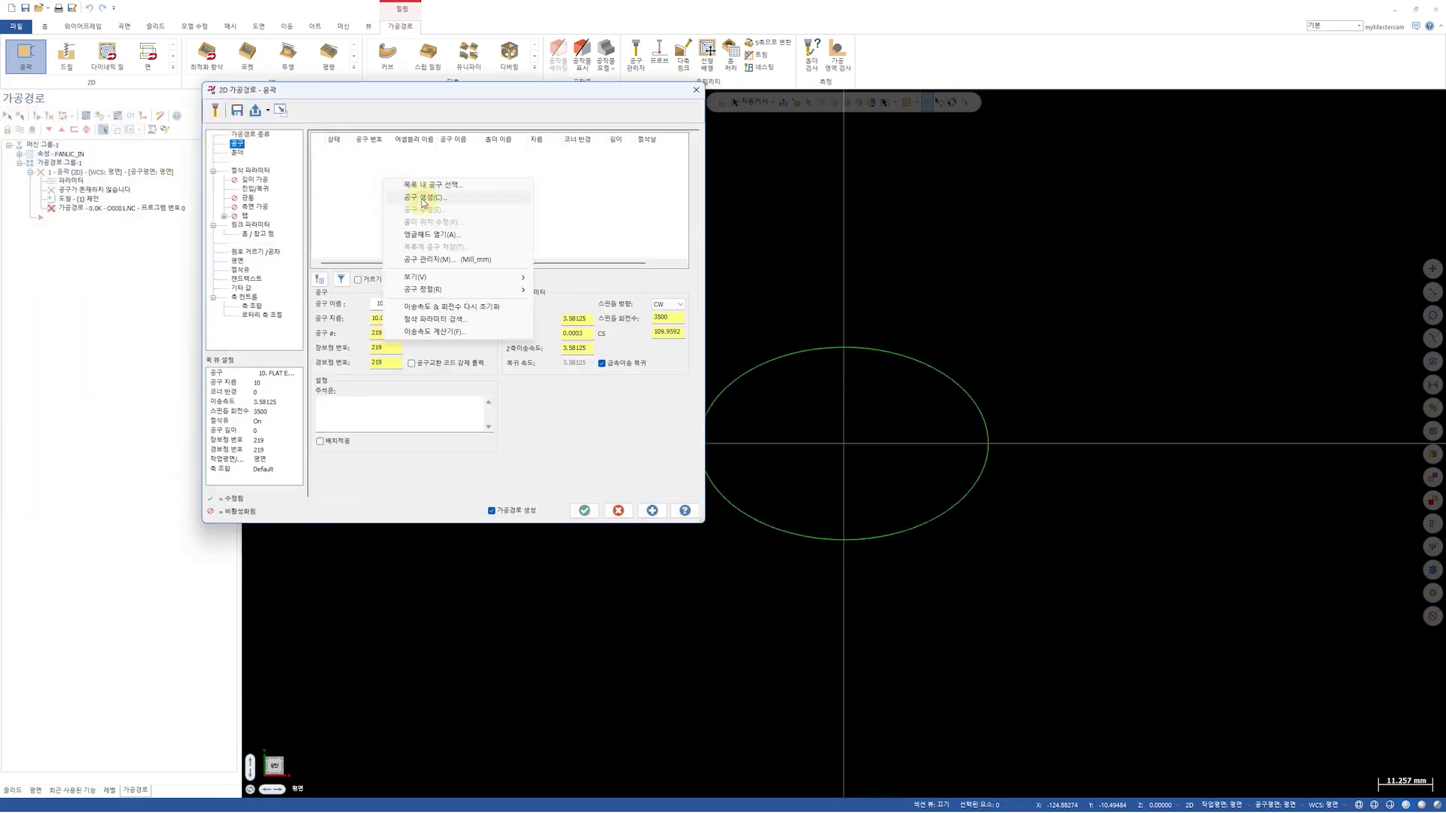
click(420, 198)
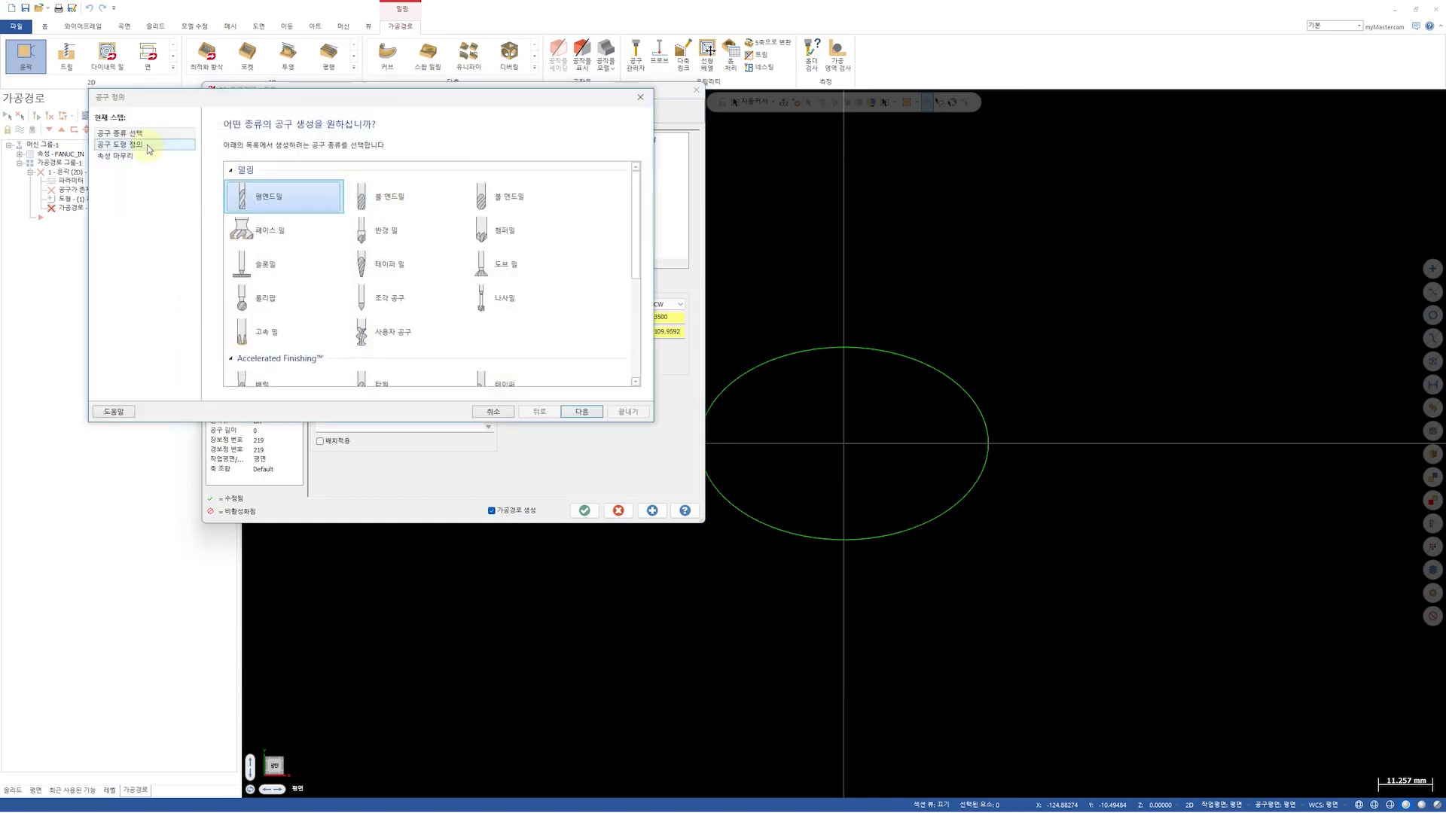
click(147, 144)
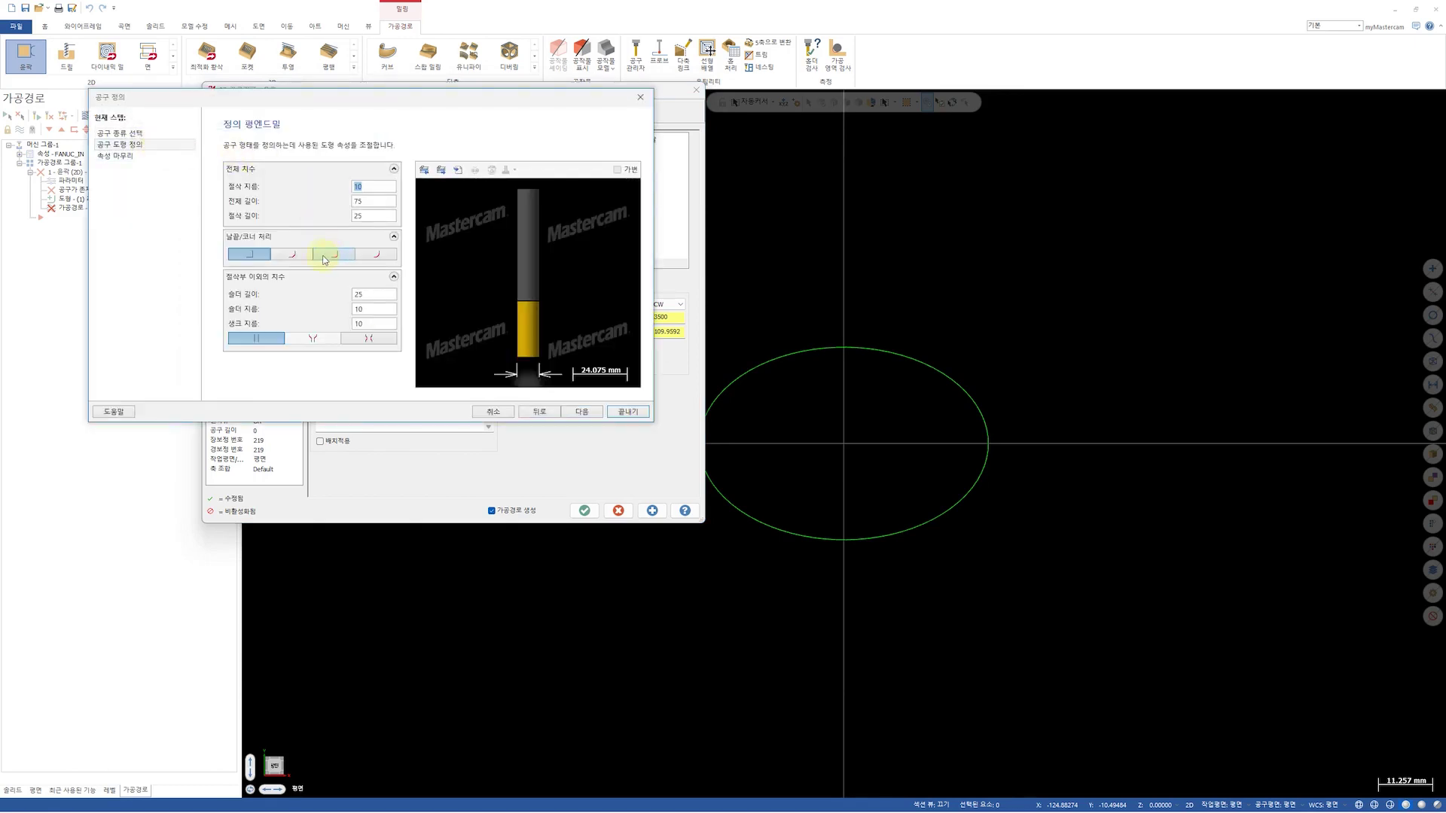
click(127, 157)
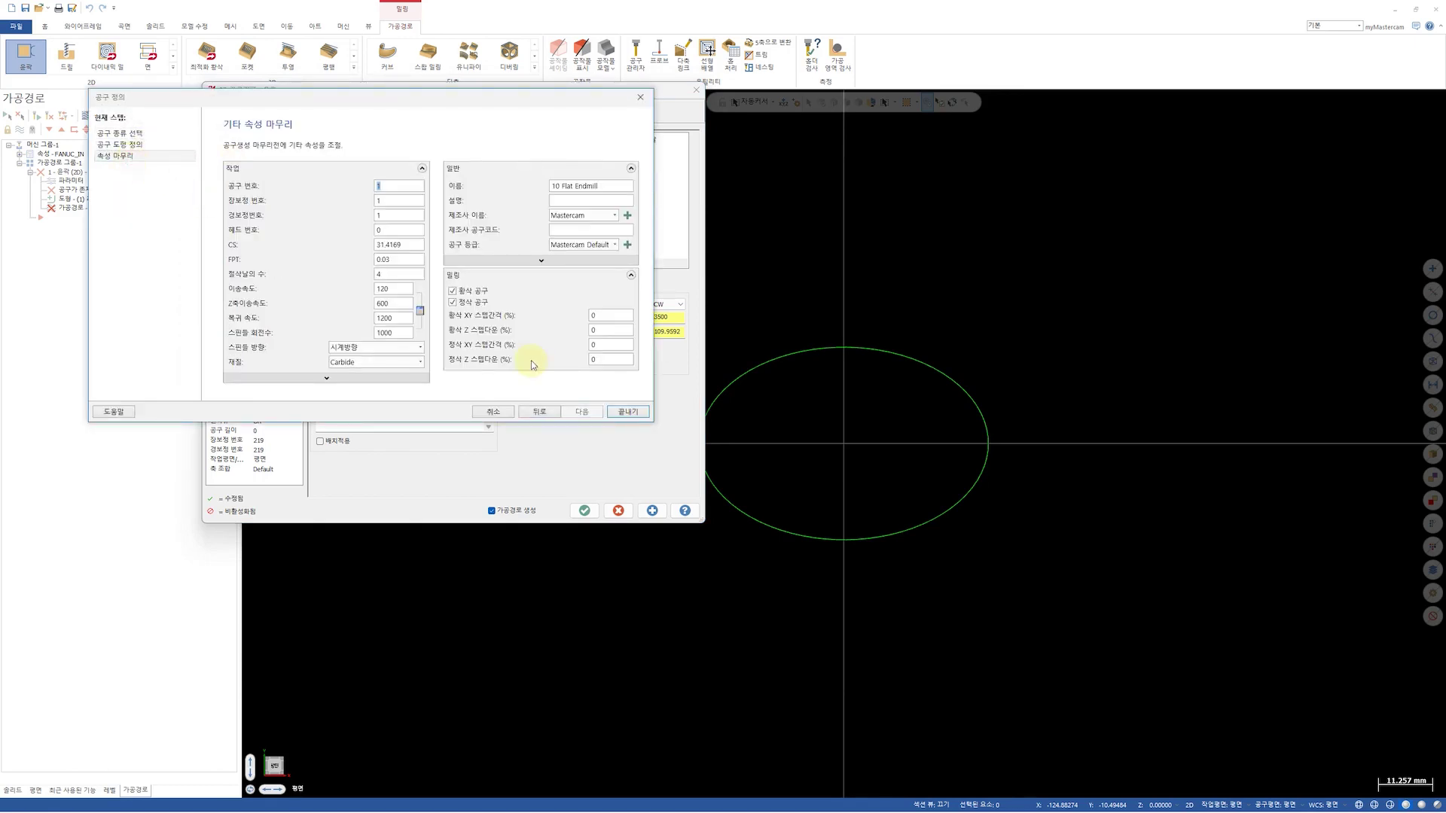
Set the end mill's feed rate to 1800, plunge rate to 2000 and spindle speed to 8000, and finish the tool definition
double_click(397, 289)
text(1800)
double_click(392, 303)
text(2000)
double_click(390, 332)
text(8000)
click(628, 414)
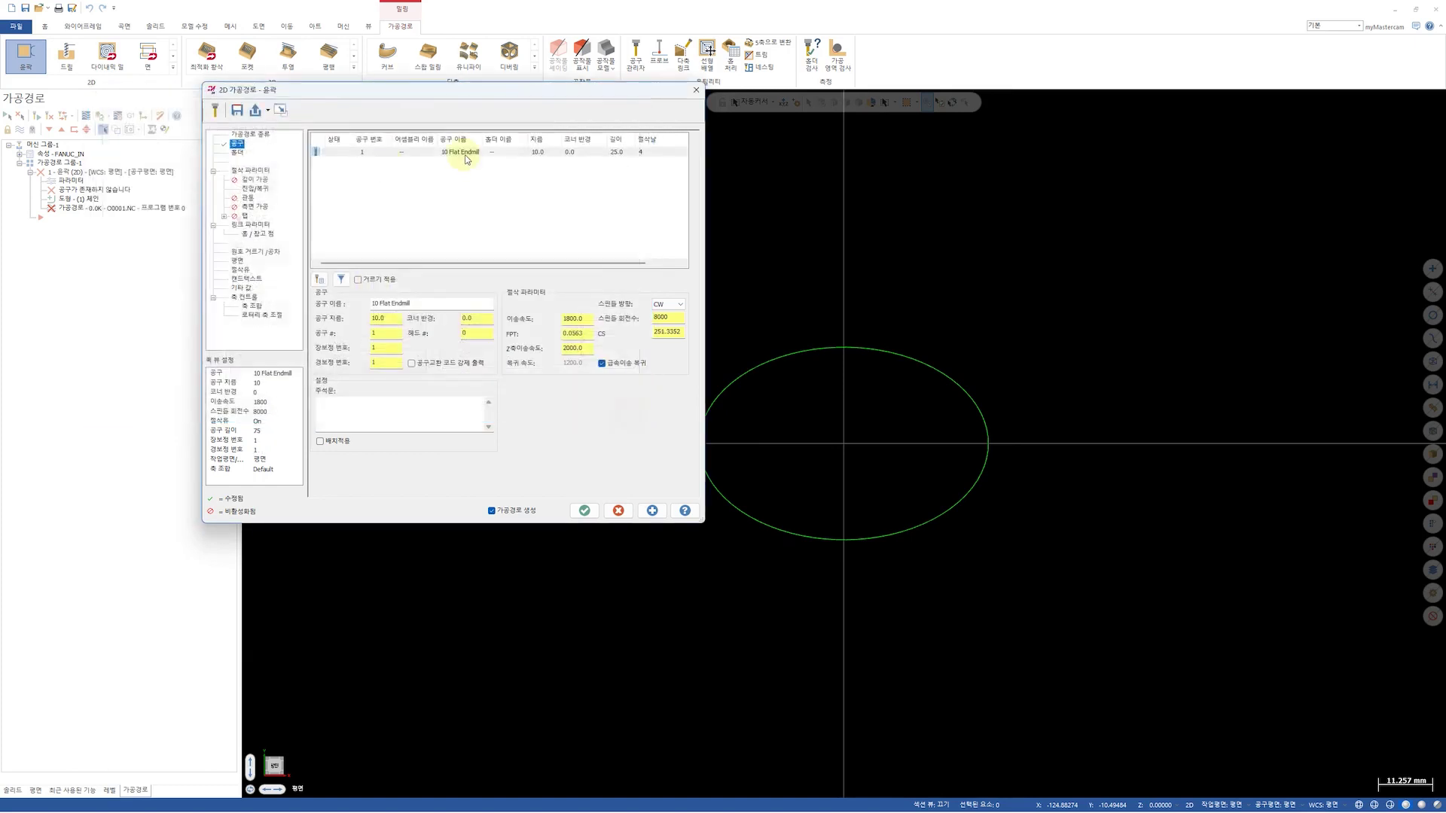
Give the contour a tangent lead-in with line length 0 and arc radius 5, and copy these settings to the lead-out
click(255, 170)
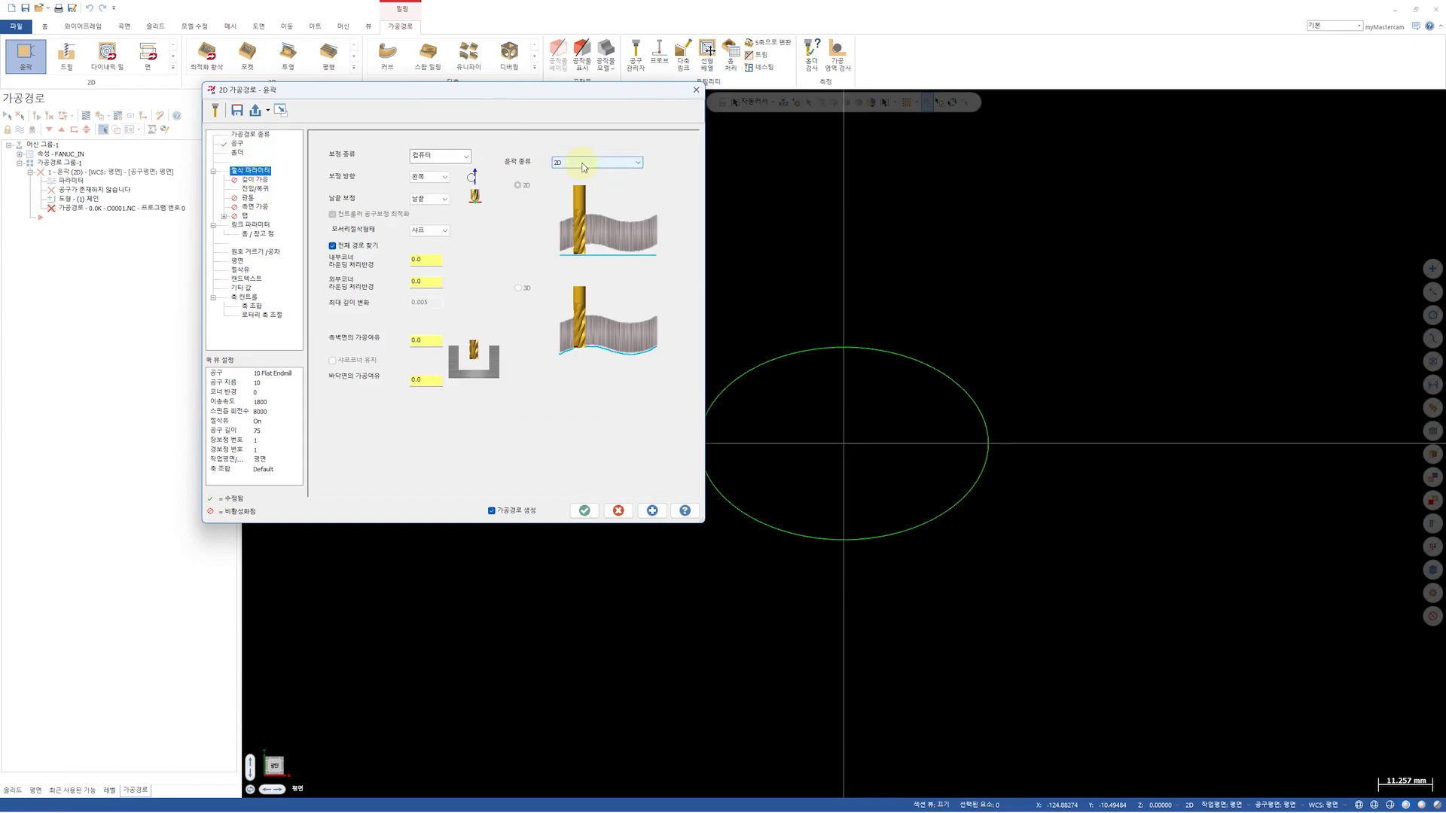
click(258, 188)
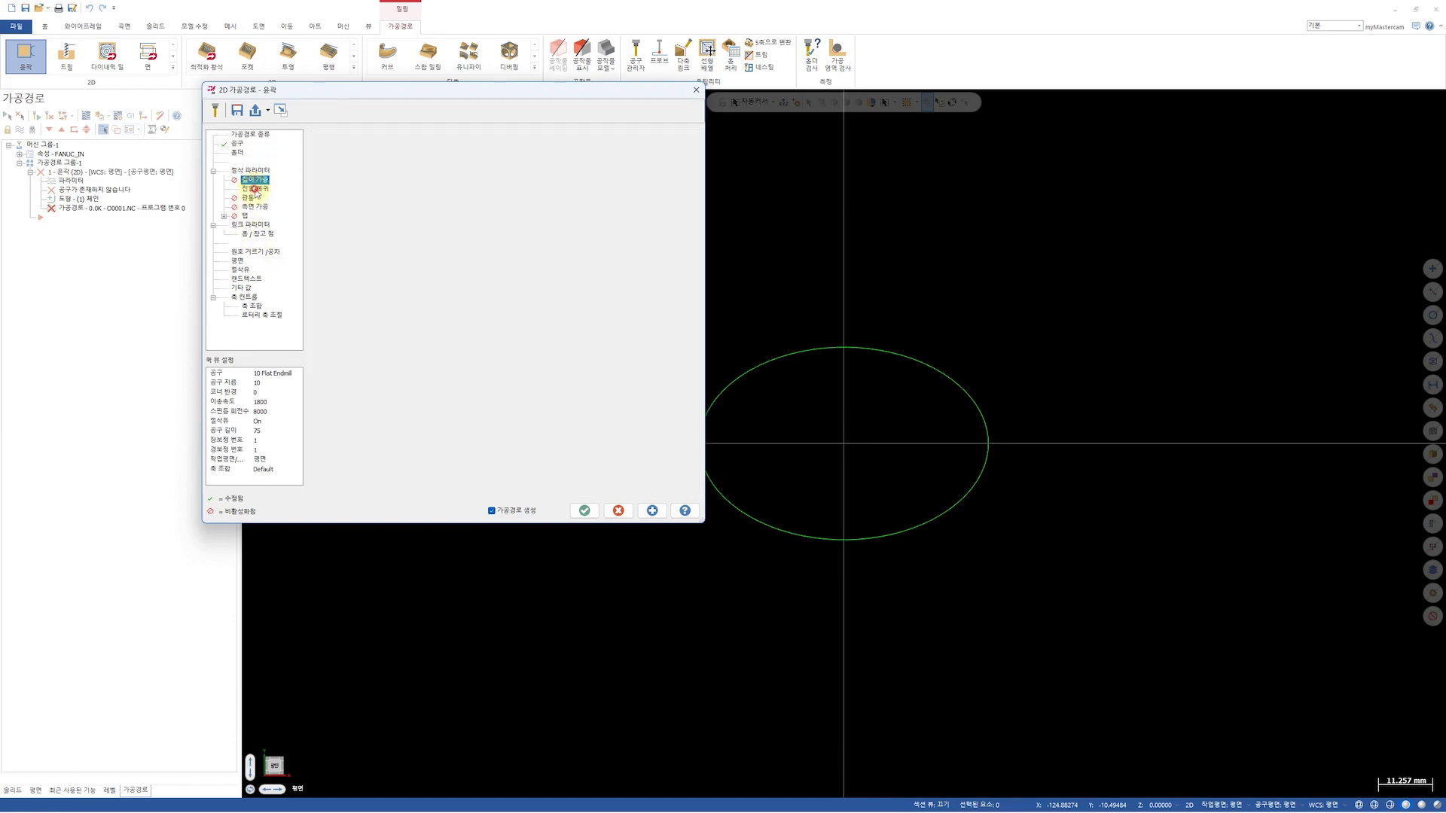
click(378, 181)
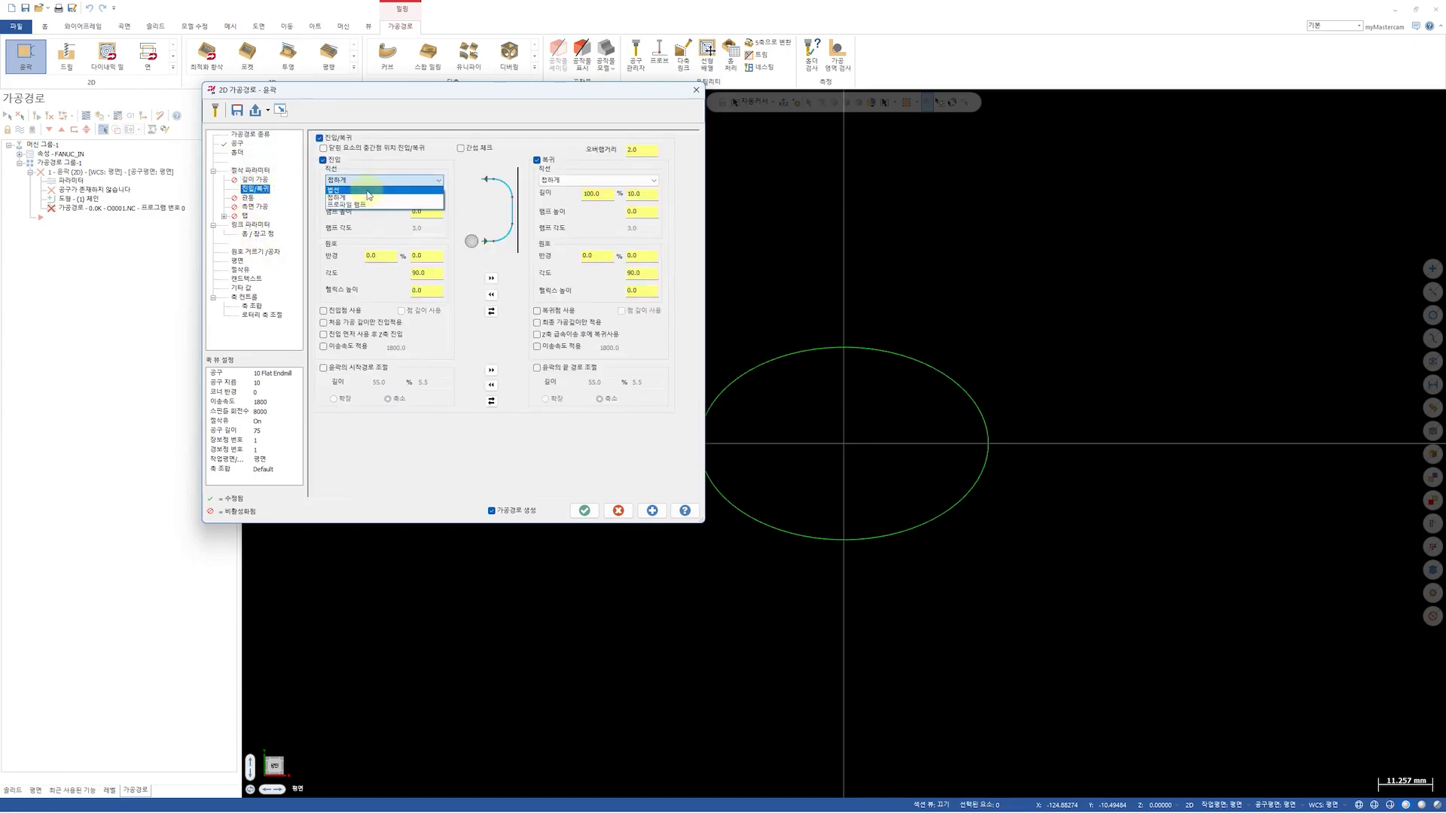
click(369, 198)
drag(431, 194, 365, 195)
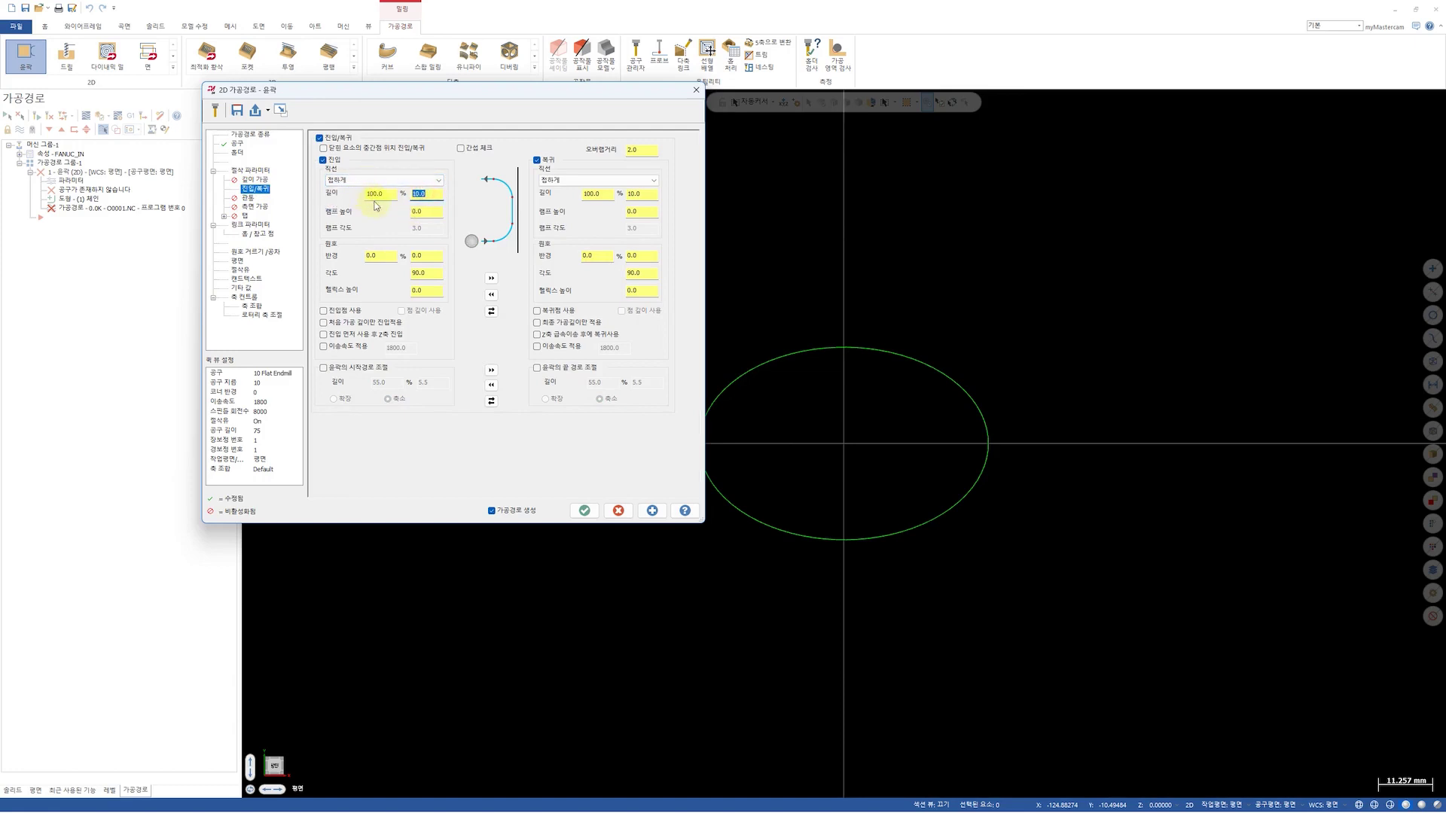
text(0)
drag(430, 257, 399, 258)
text(5)
double_click(425, 255)
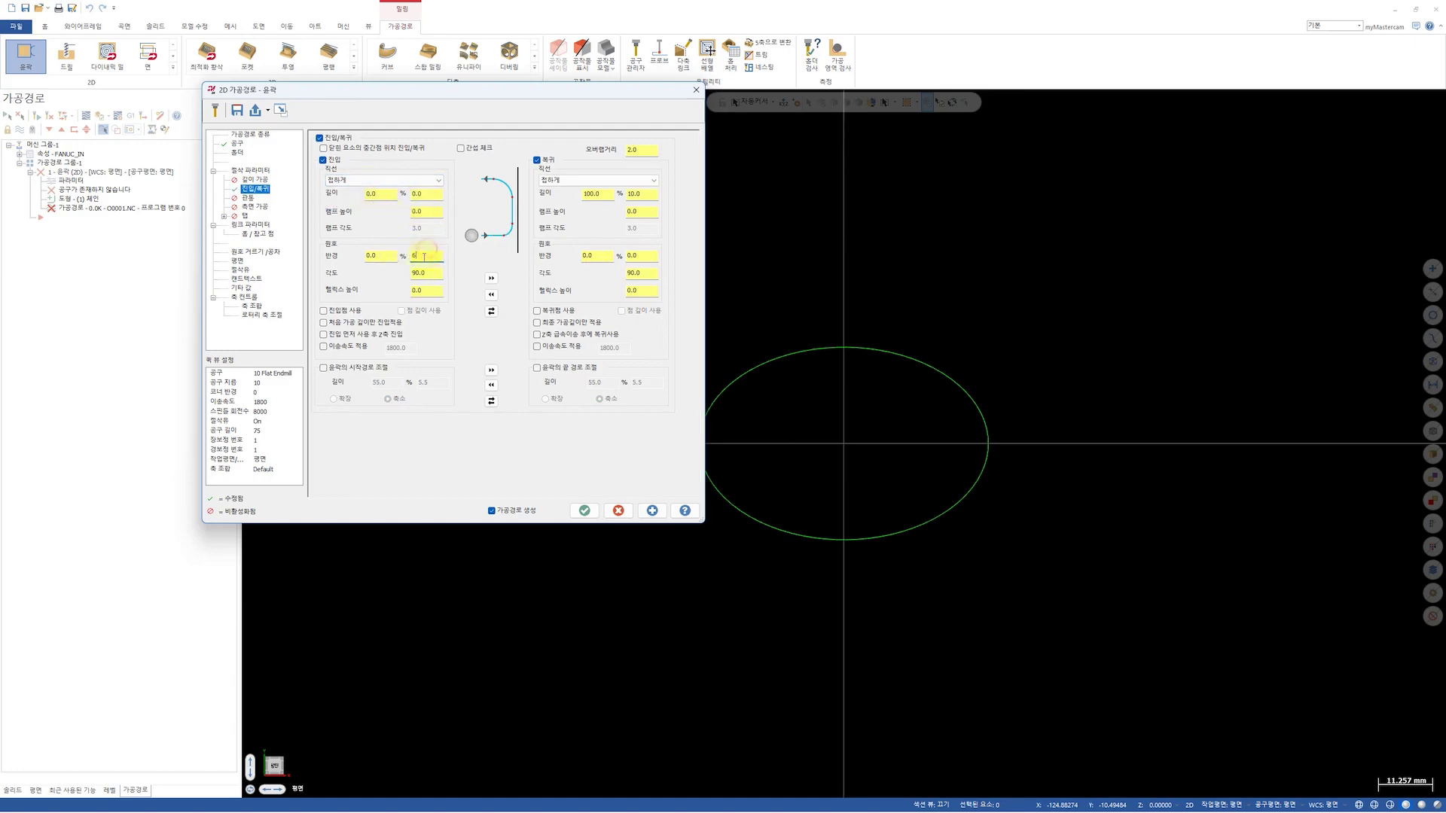
click(491, 278)
Set the contour's machining depth to -5 in the linking parameters
click(249, 224)
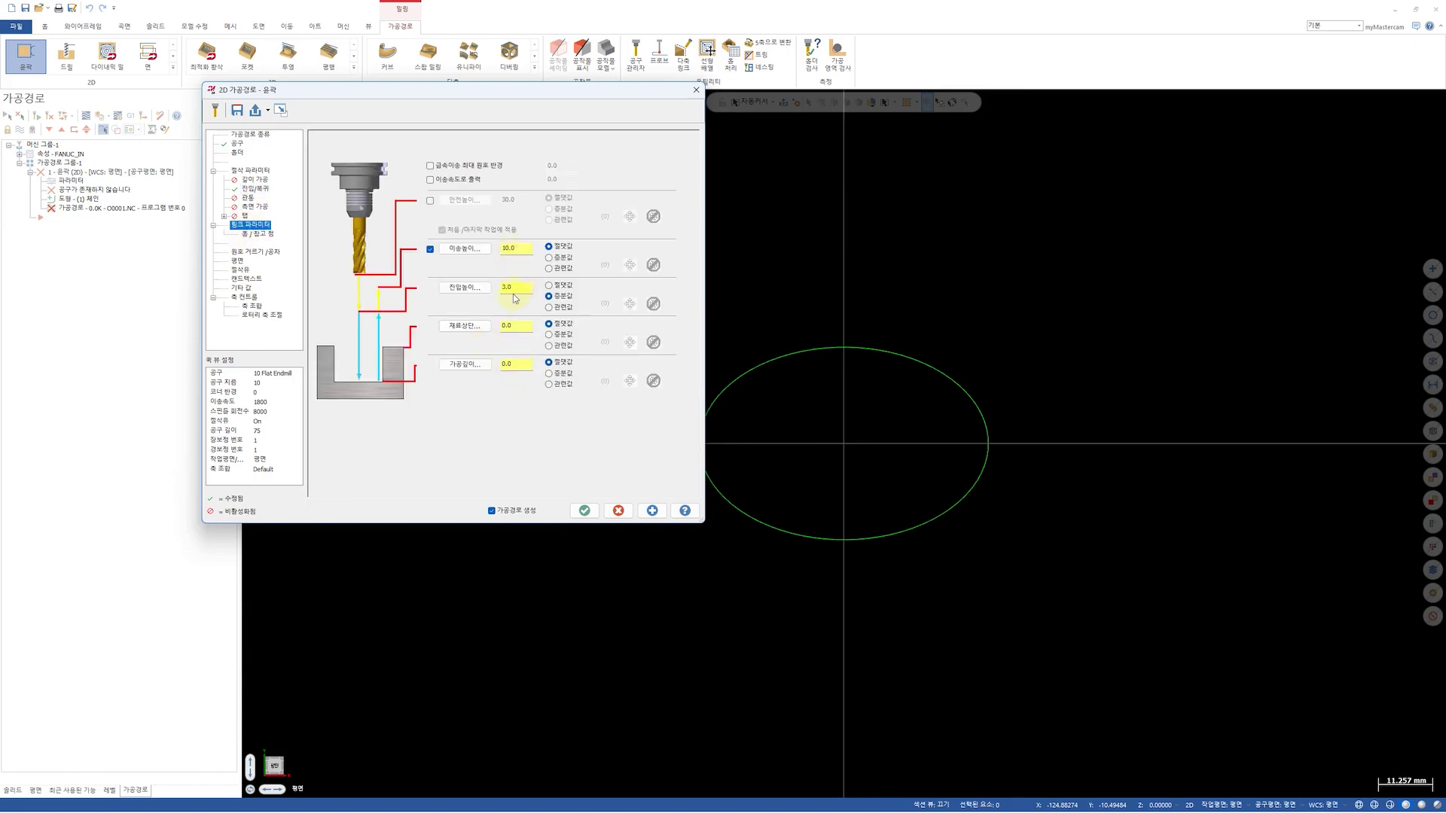
click(519, 366)
text(-5)
click(591, 517)
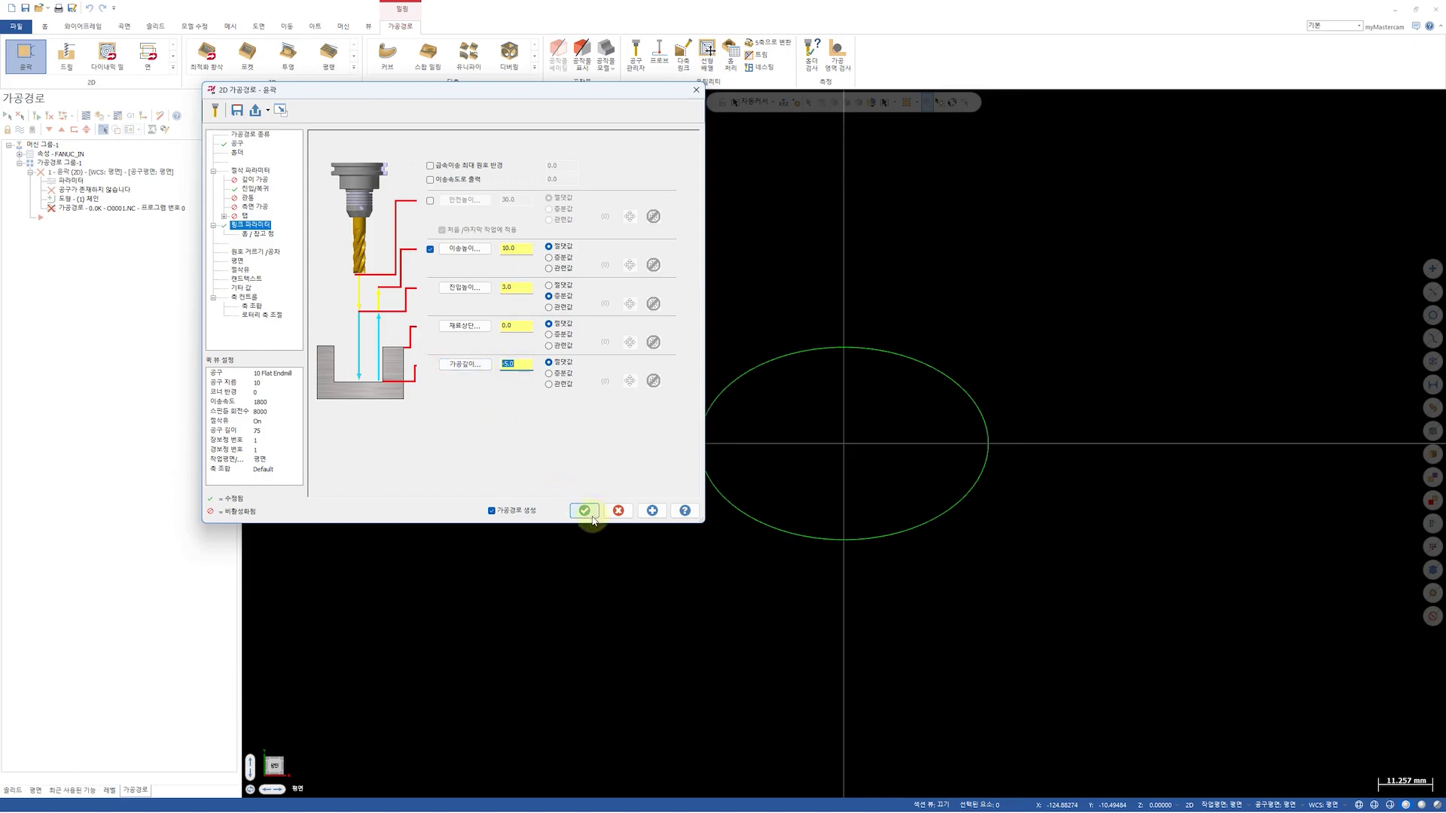
Open the arc filter/tolerance settings, and compare the illustrations for machining tolerances 0.005 and 1.0 in mastercam2024.pdf in the browser
click(274, 255)
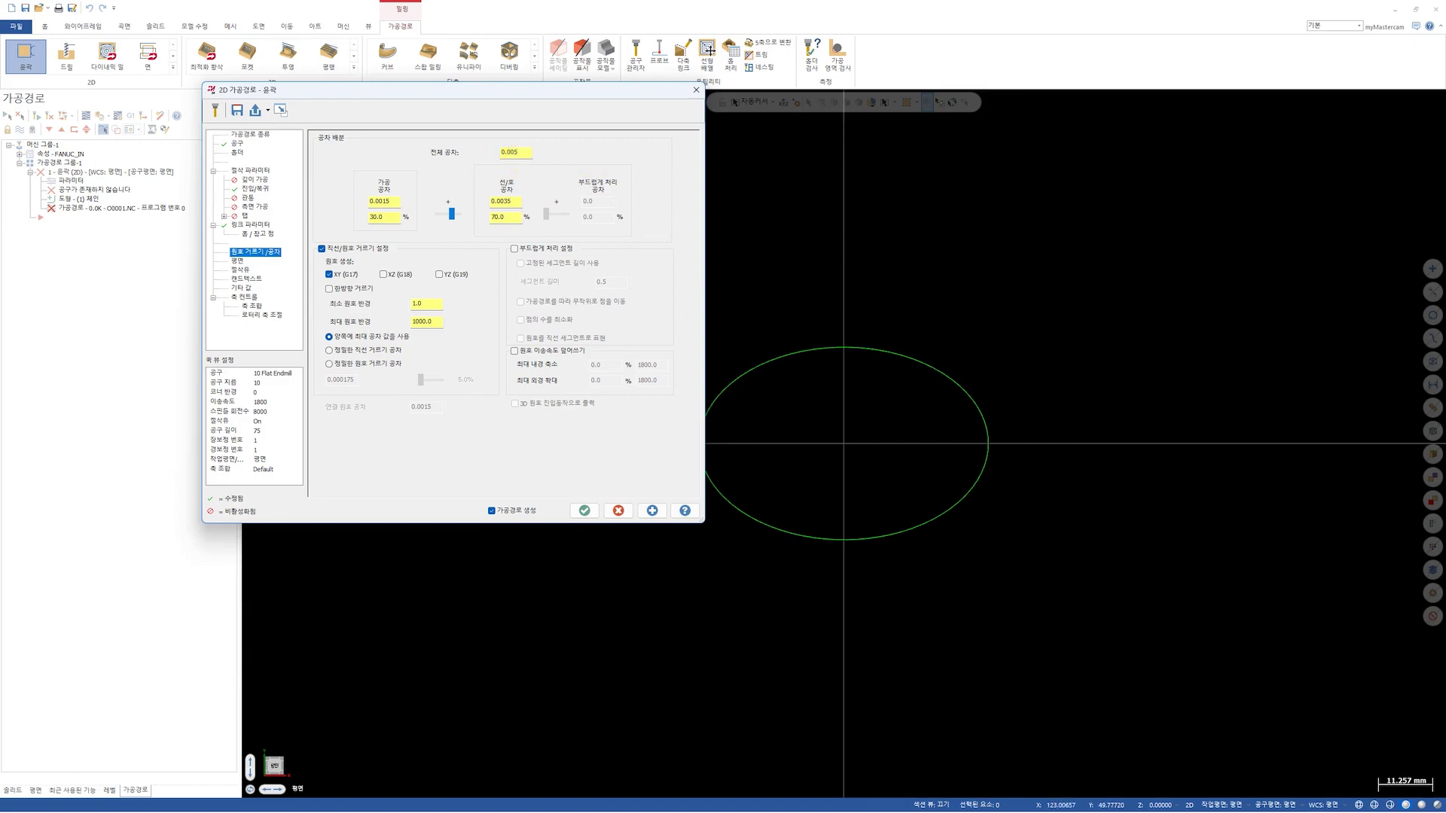
drag(1445, 91, 409, 62)
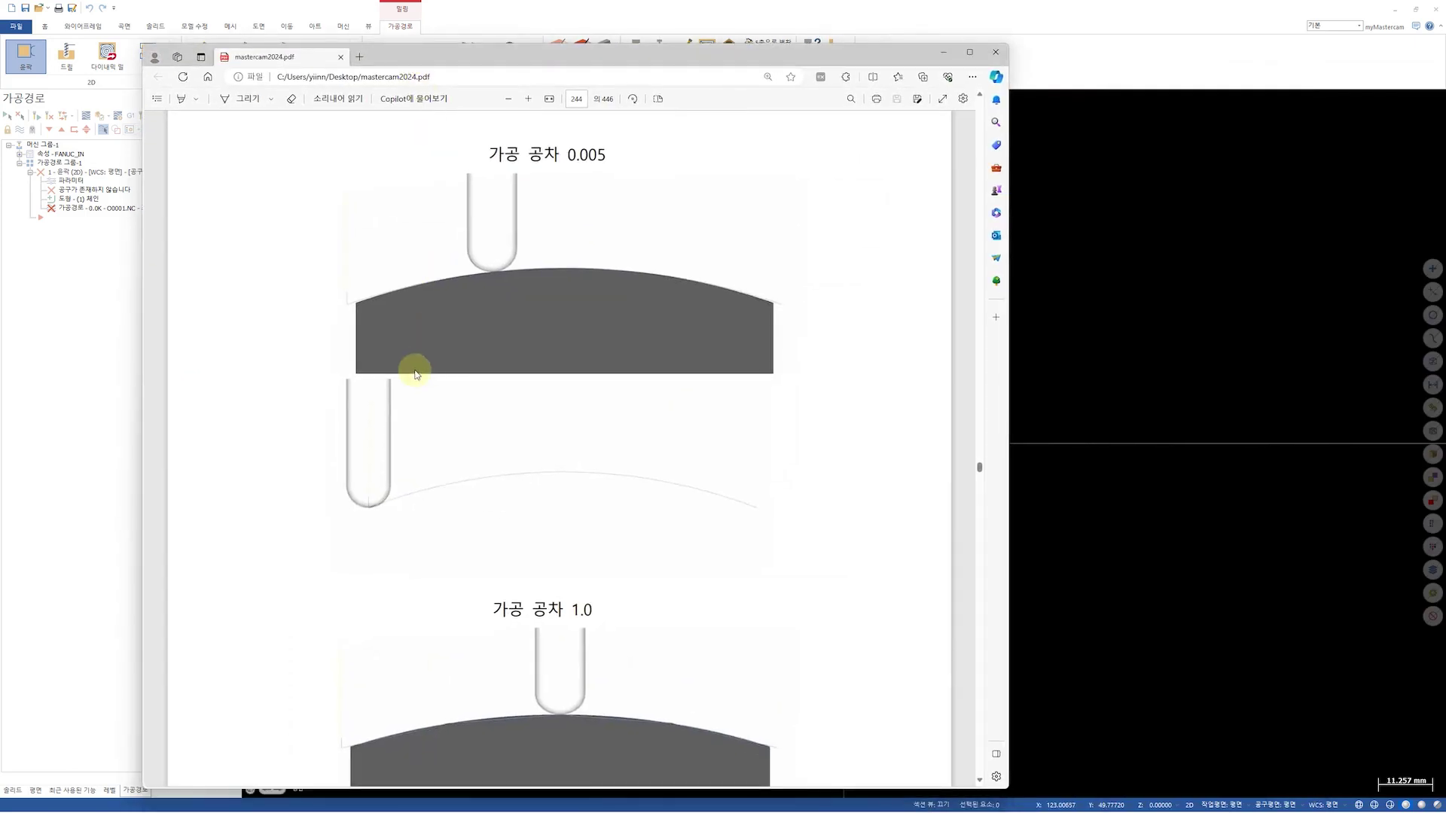
scroll(501, 345, down, 4)
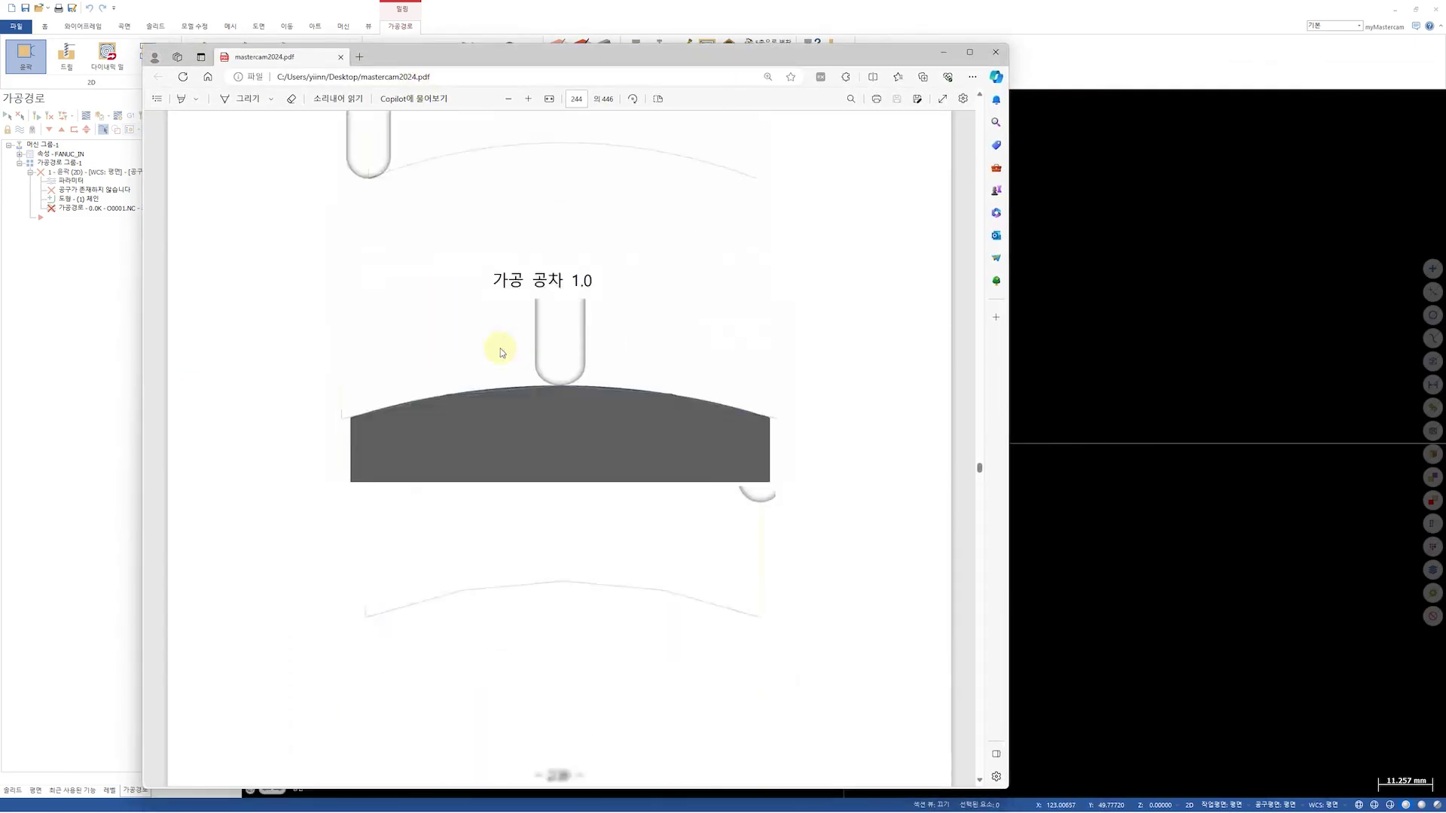
scroll(482, 391, down, 1)
scroll(463, 392, up, 3)
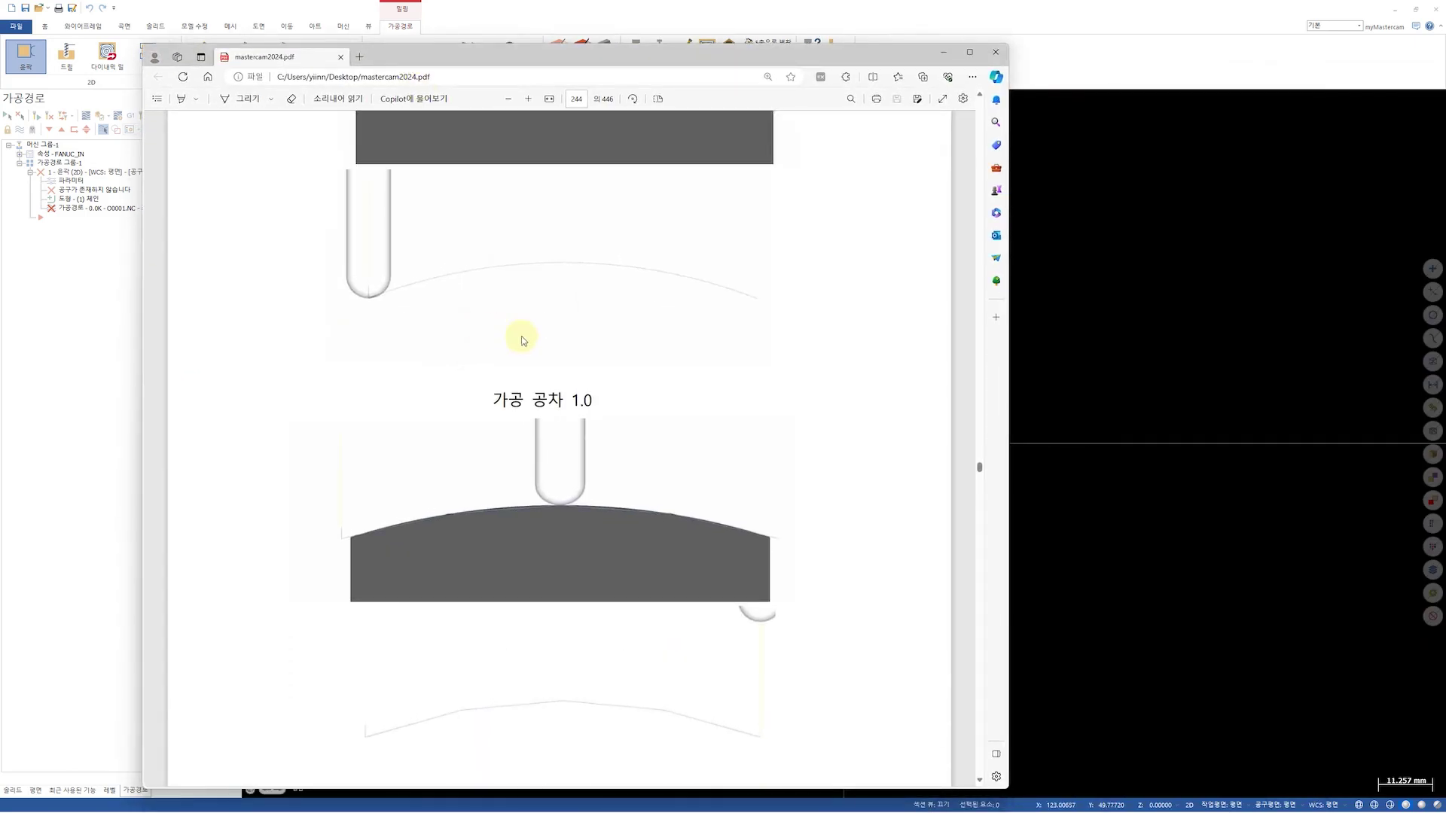
scroll(549, 558, down, 1)
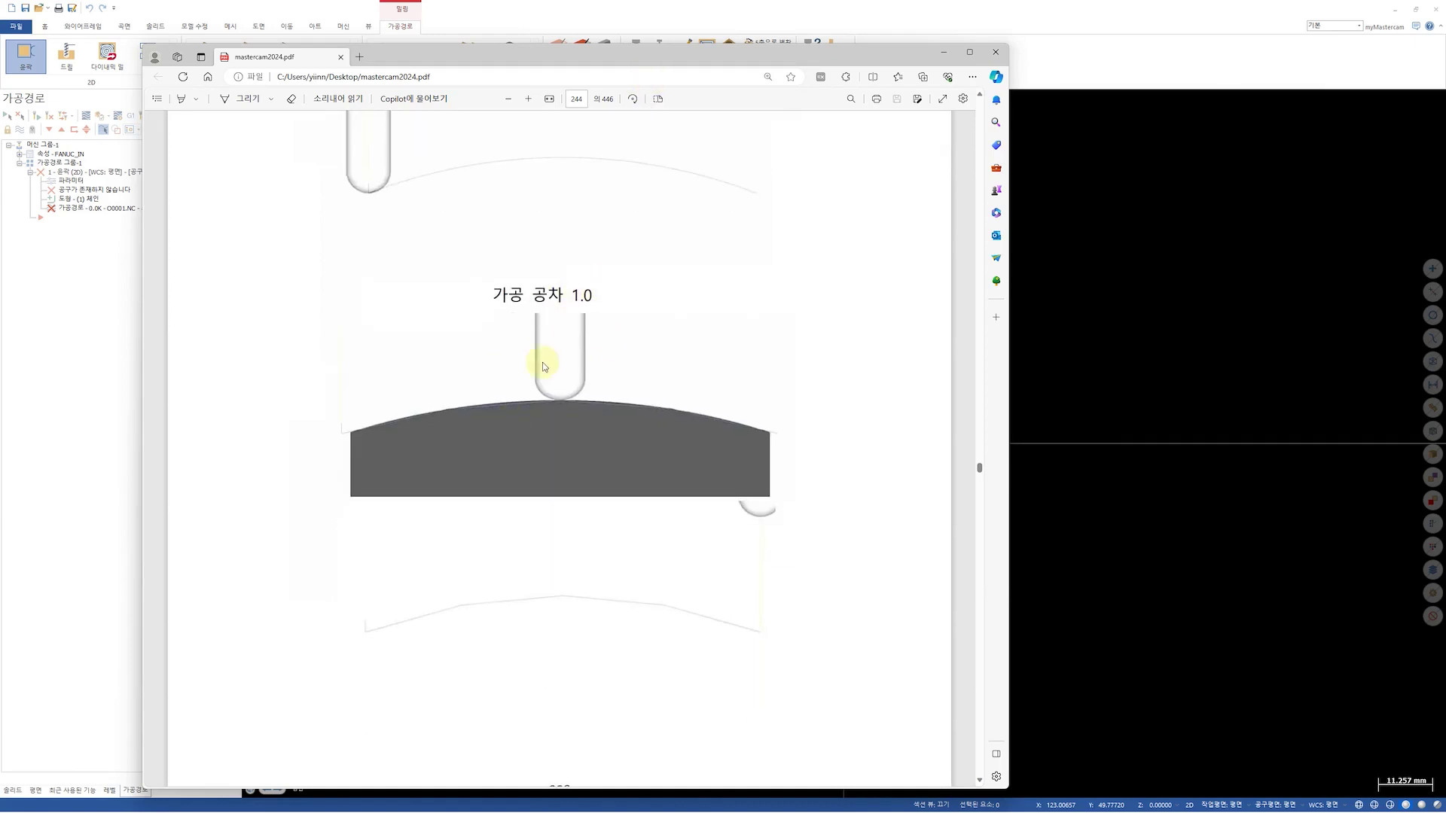
scroll(471, 309, up, 1)
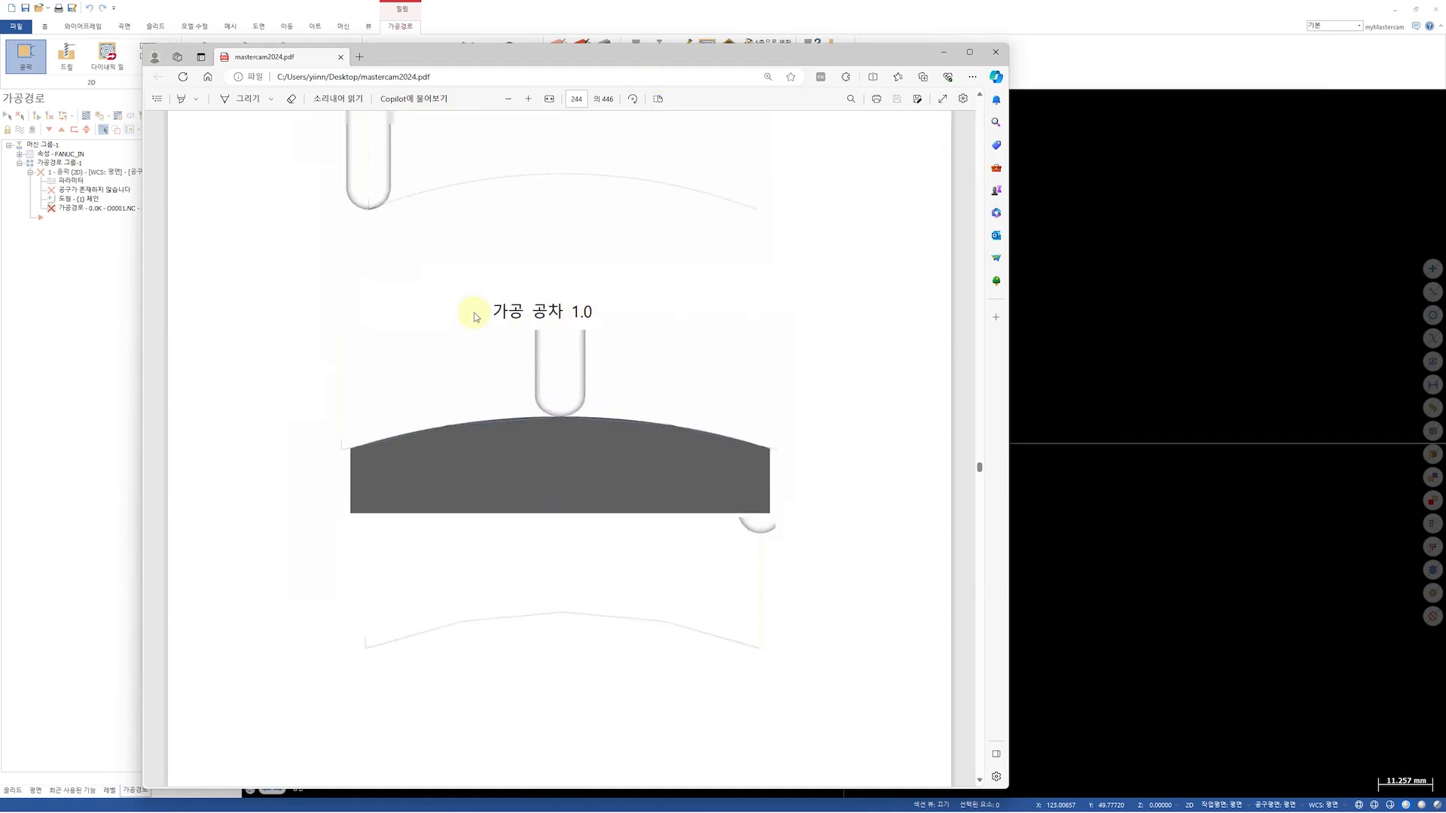
scroll(474, 317, up, 3)
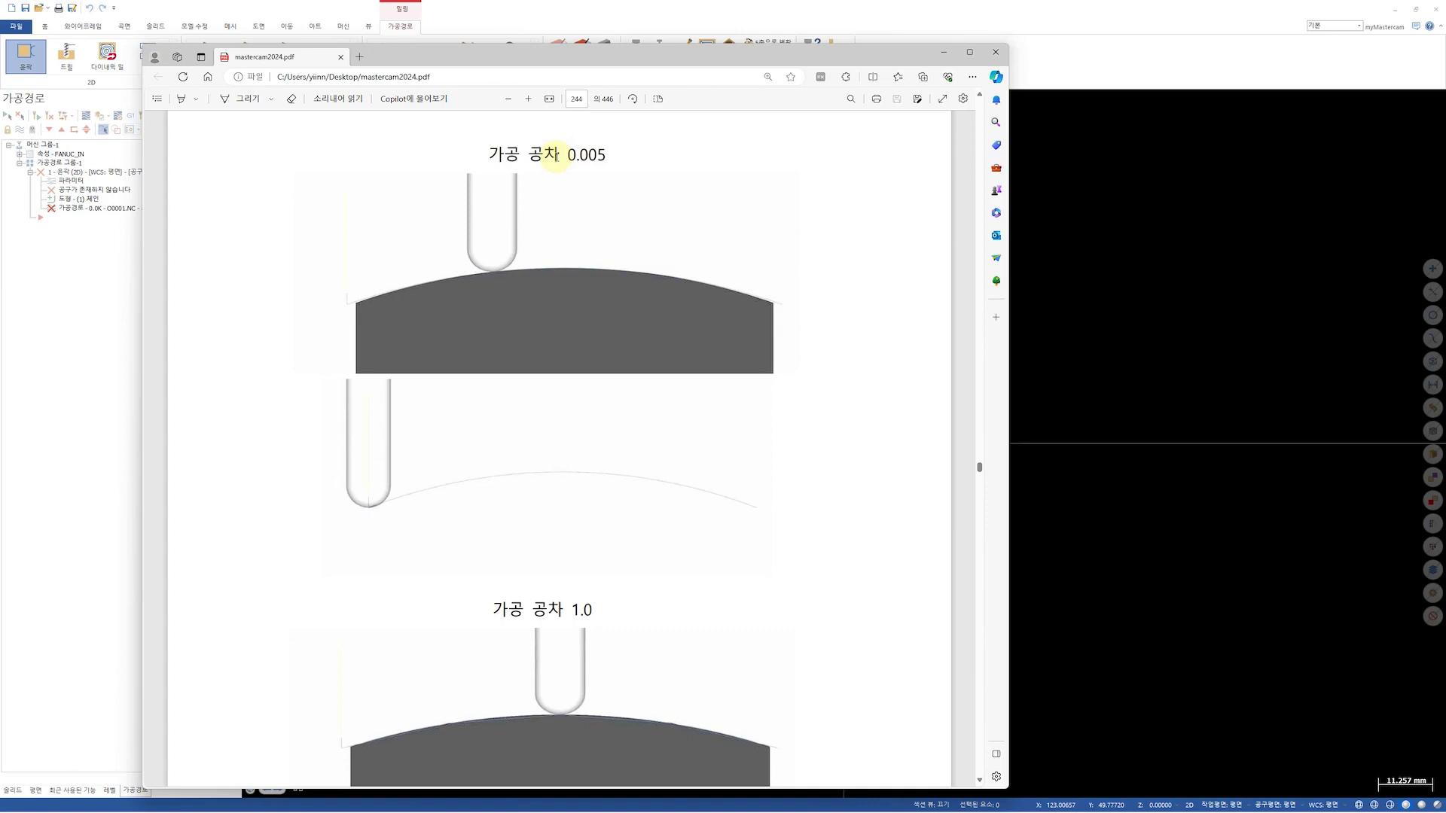
Examine the tolerance 0.005 and 1.0 toolpath illustrations and the machining tolerance explanation in the PDF, and return to the contour's tolerance settings
scroll(500, 555, down, 3)
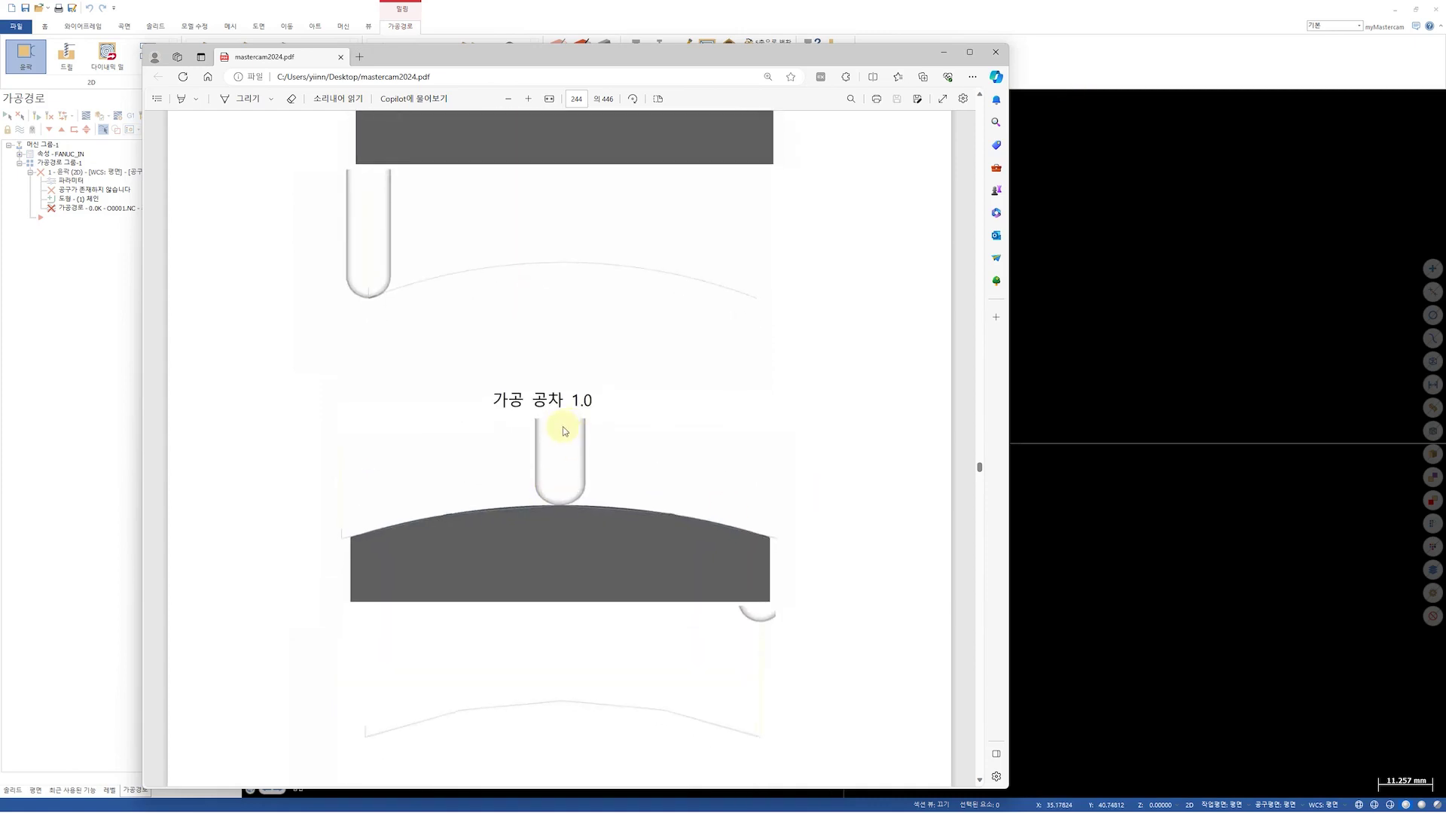
scroll(560, 452, down, 2)
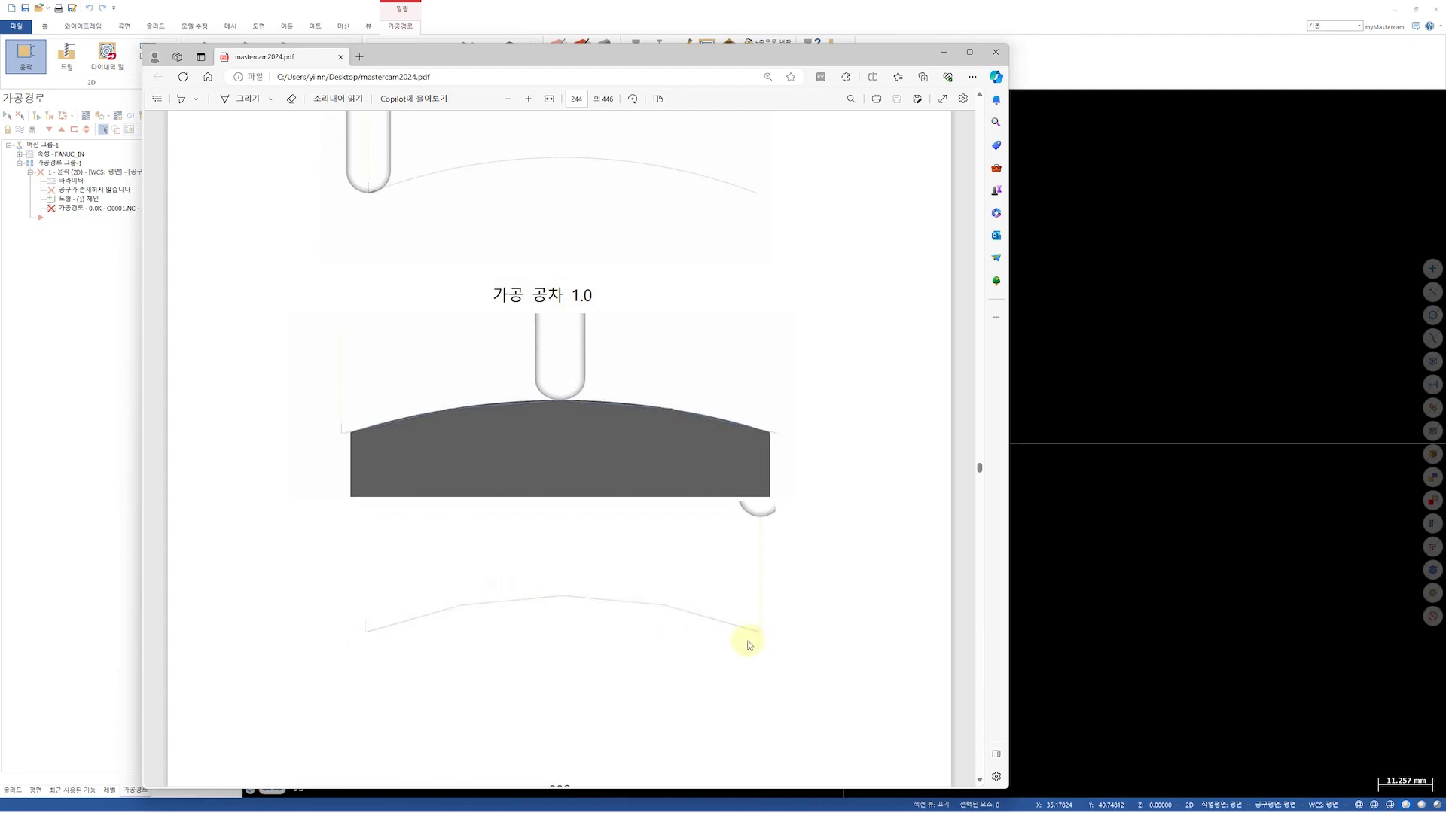
scroll(750, 643, up, 6)
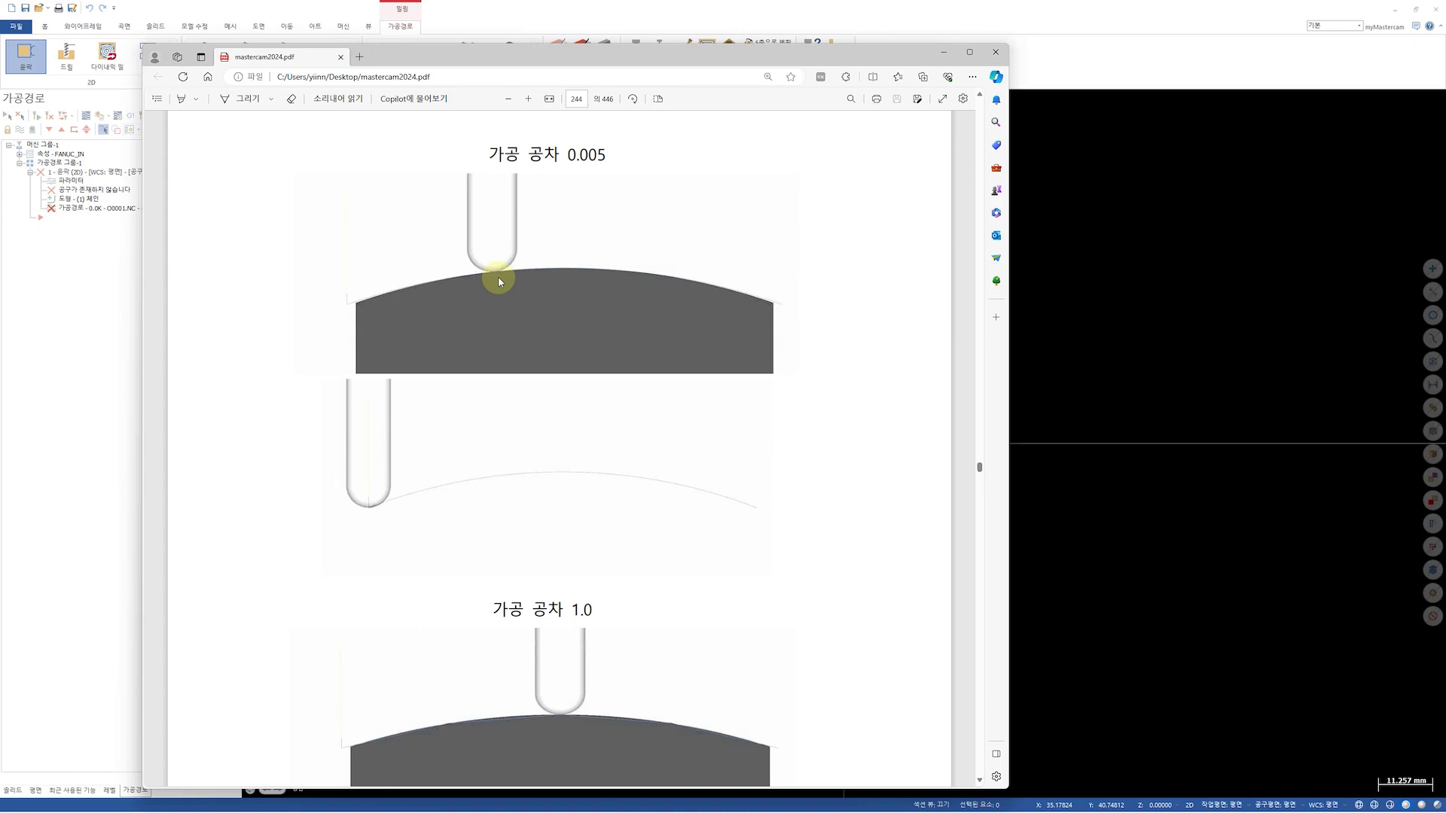
scroll(733, 471, up, 5)
scroll(678, 557, down, 3)
scroll(645, 611, up, 6)
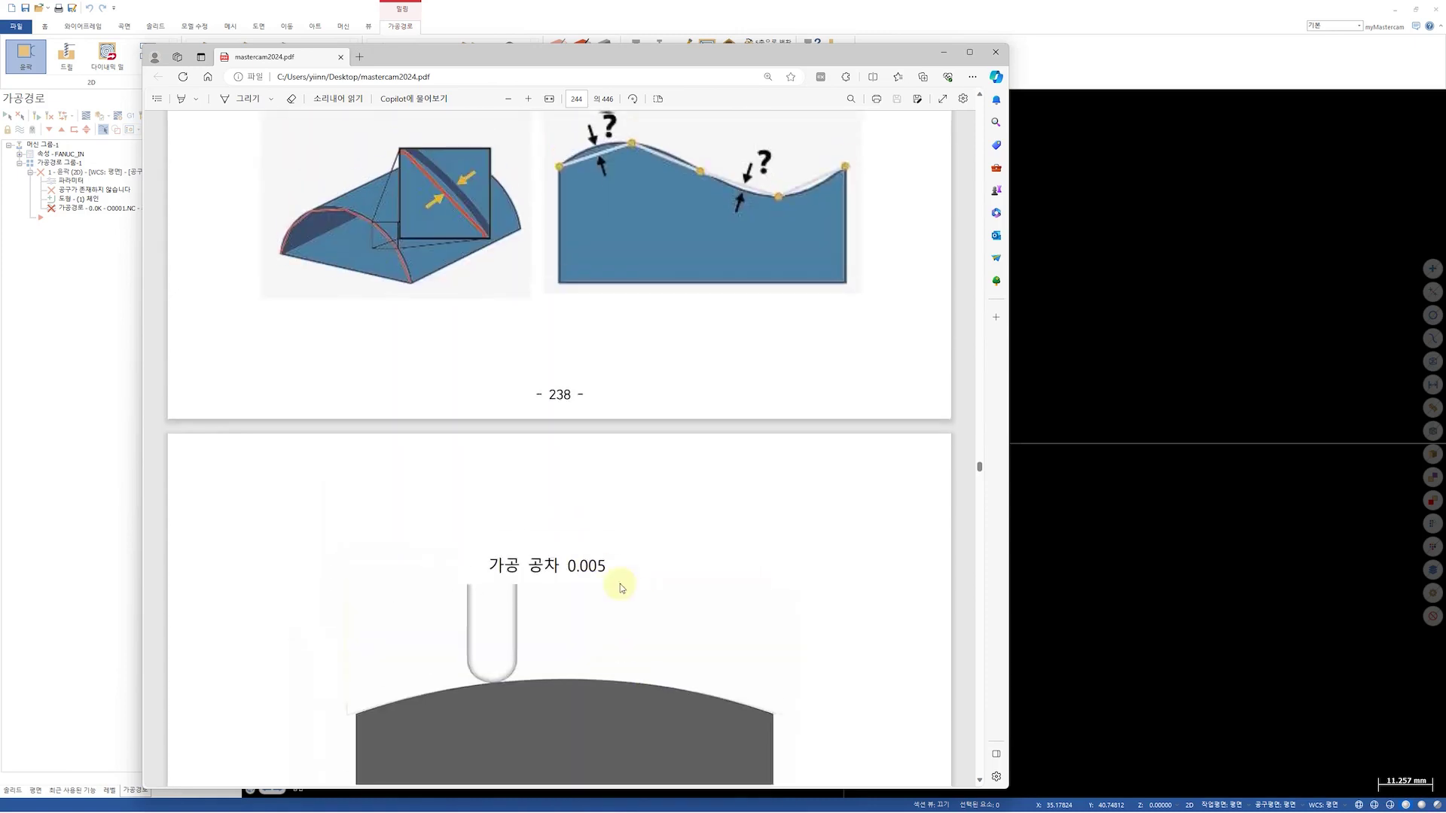
scroll(371, 483, down, 1)
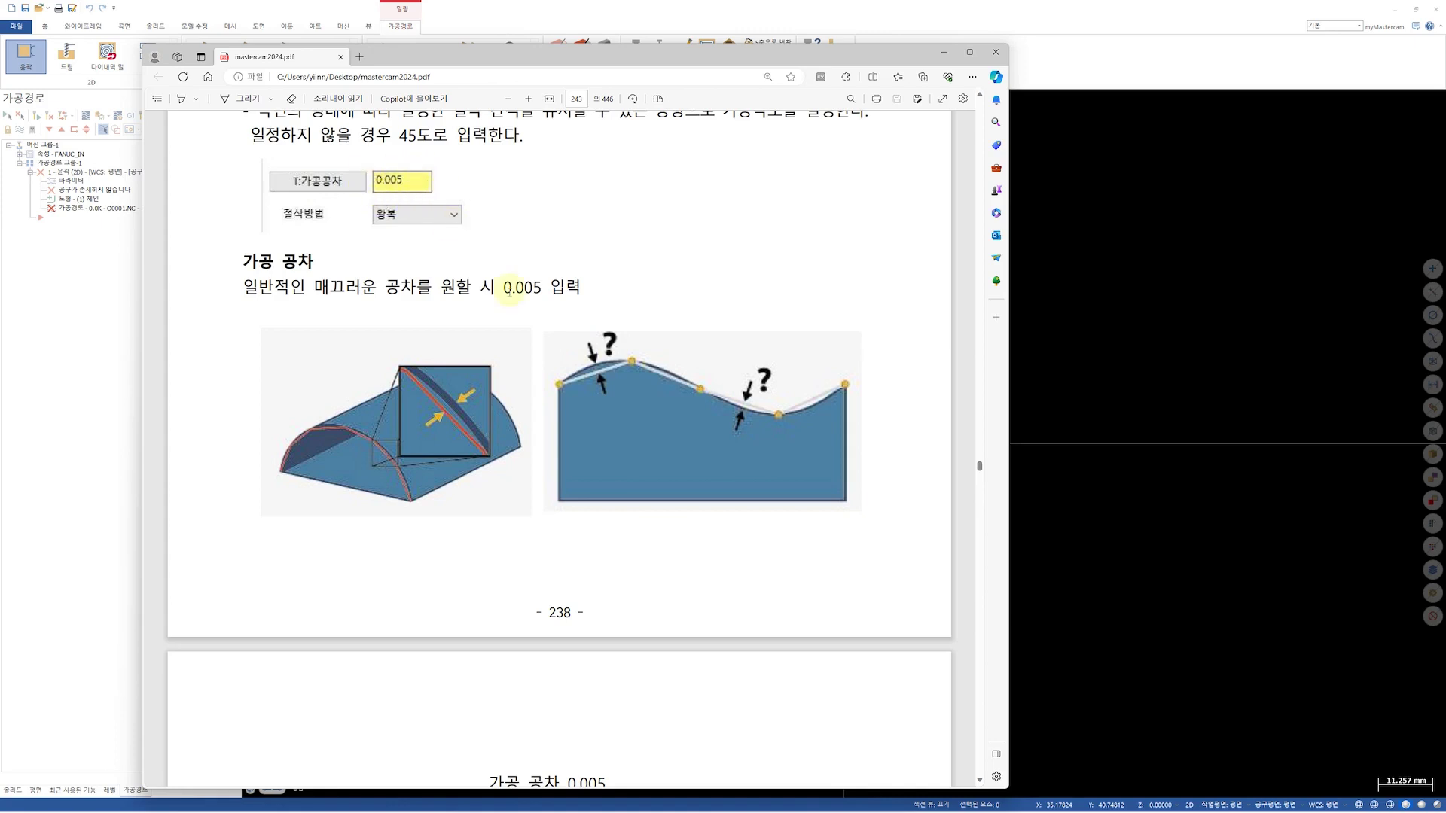
scroll(384, 201, up, 4)
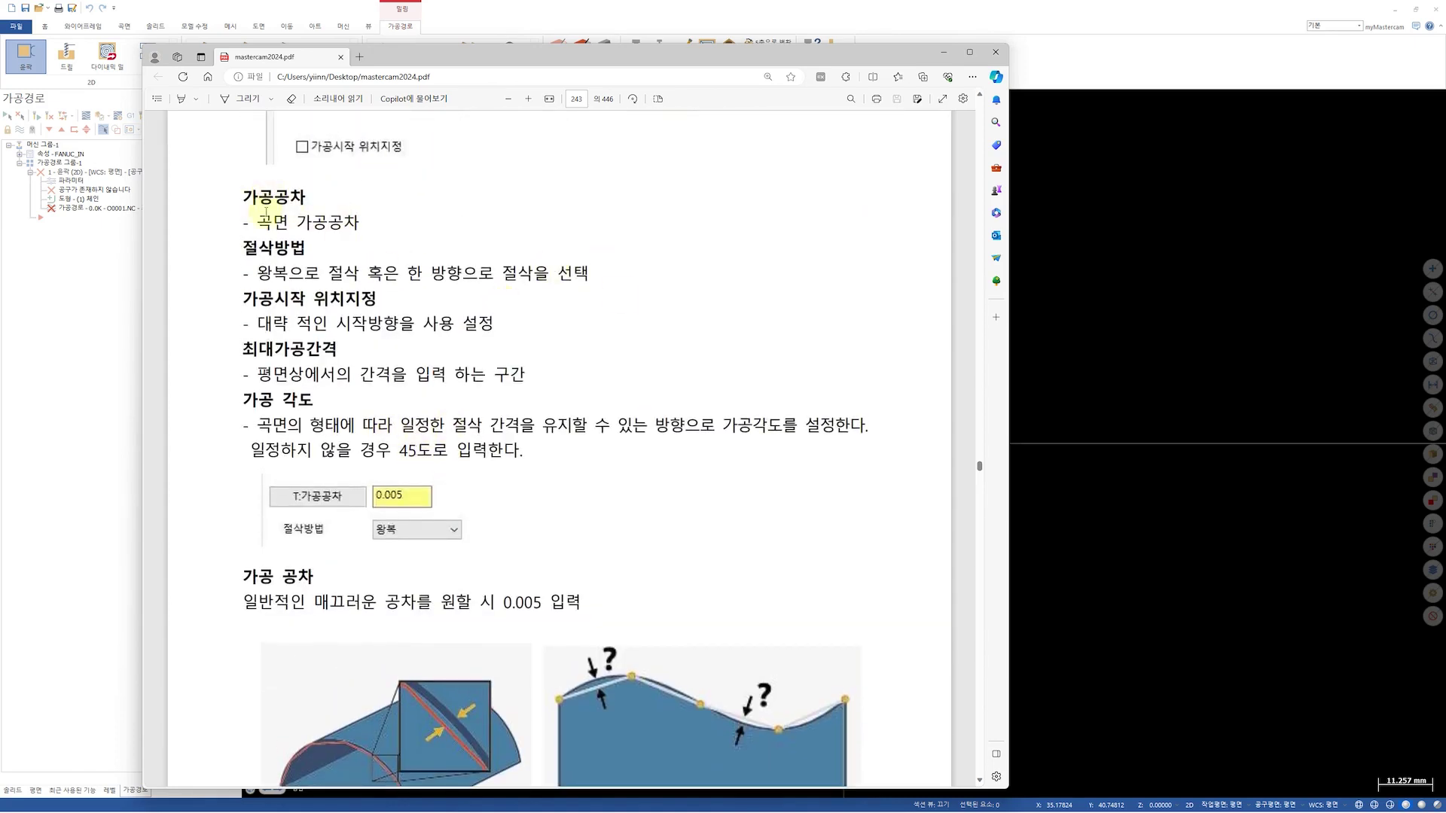
click(939, 48)
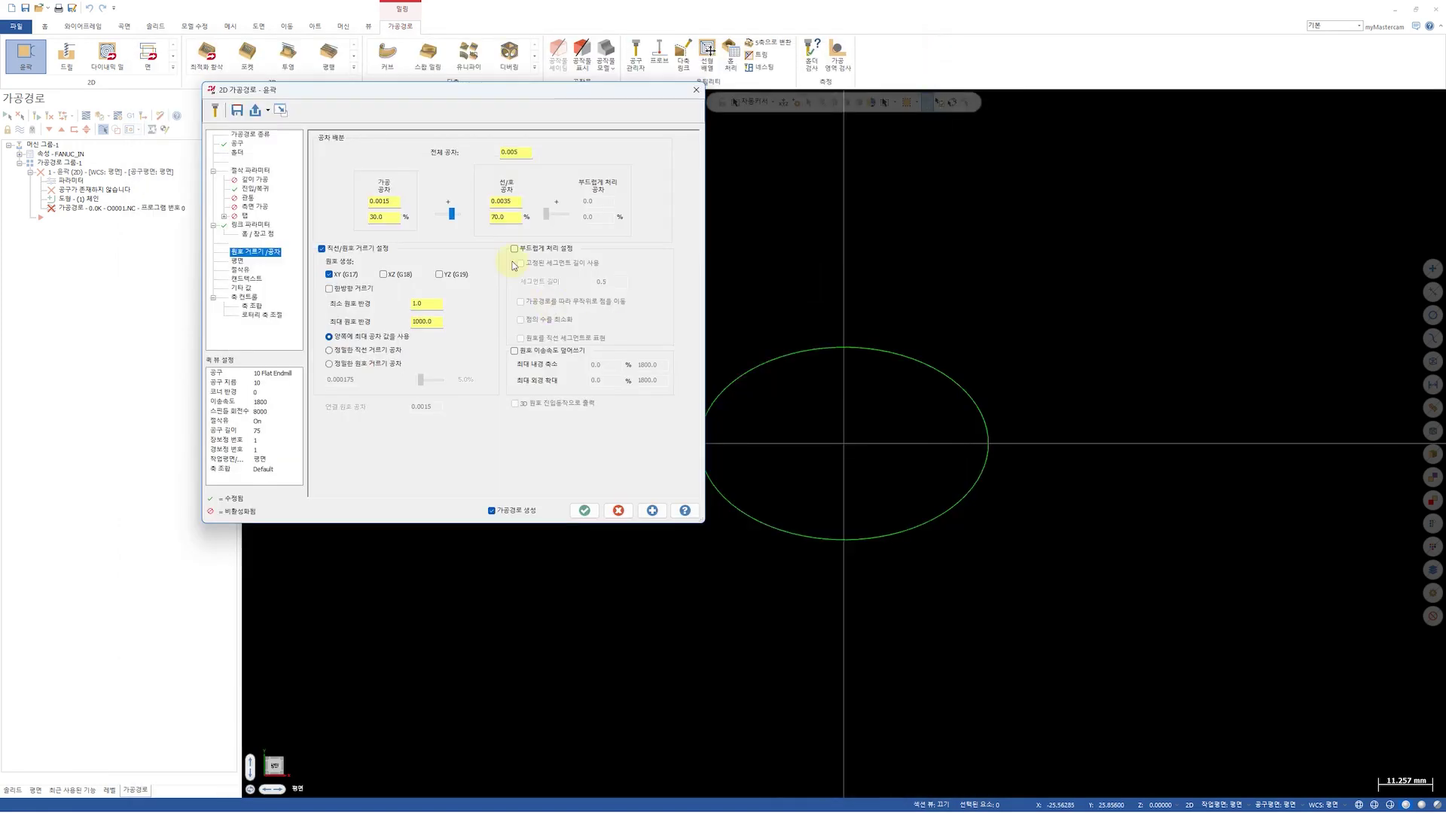
Set the contour's total tolerance to 0.1, turn off the line/arc filter and accept the toolpath parameters
double_click(520, 153)
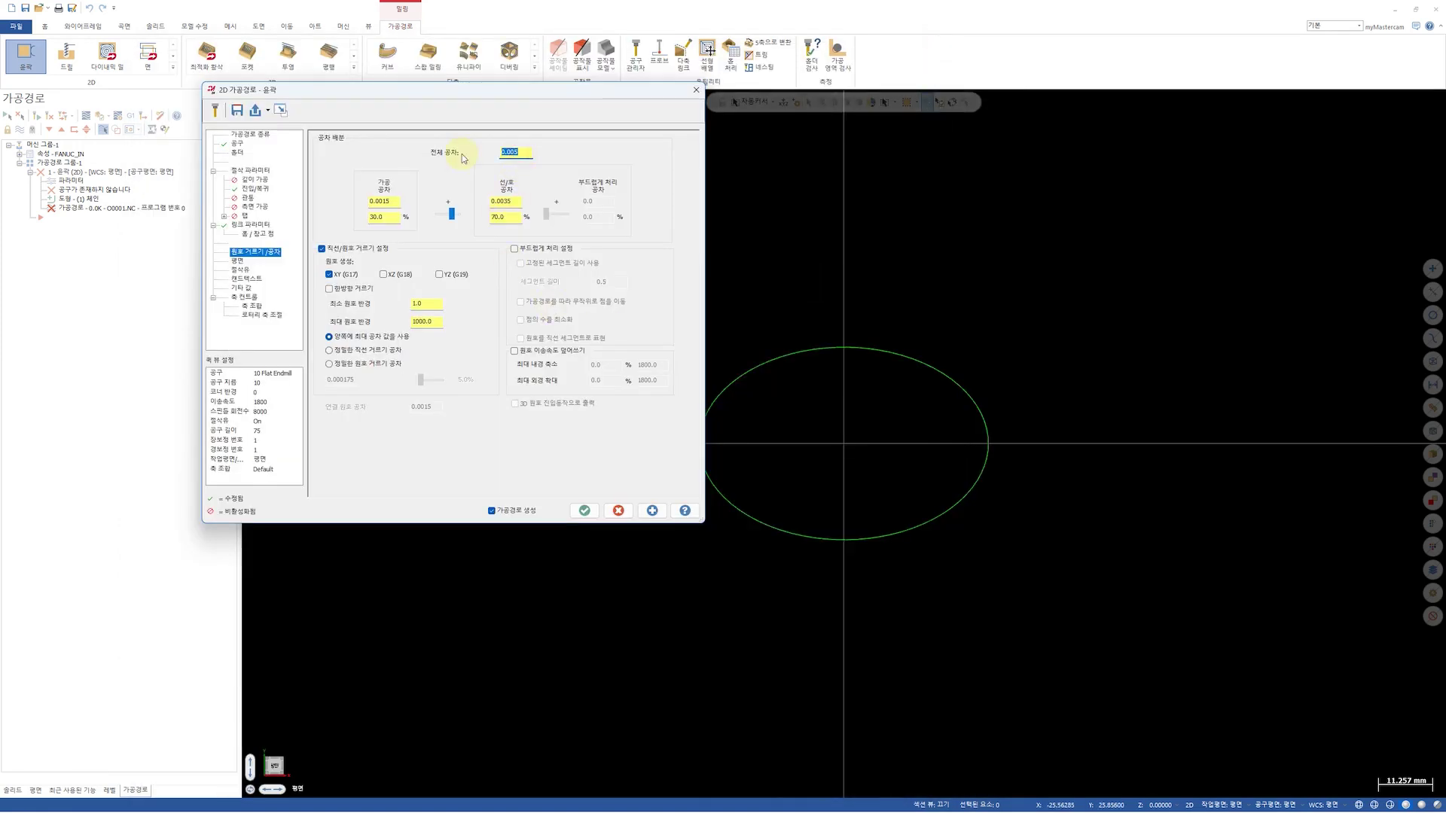
text(0.1)
click(340, 253)
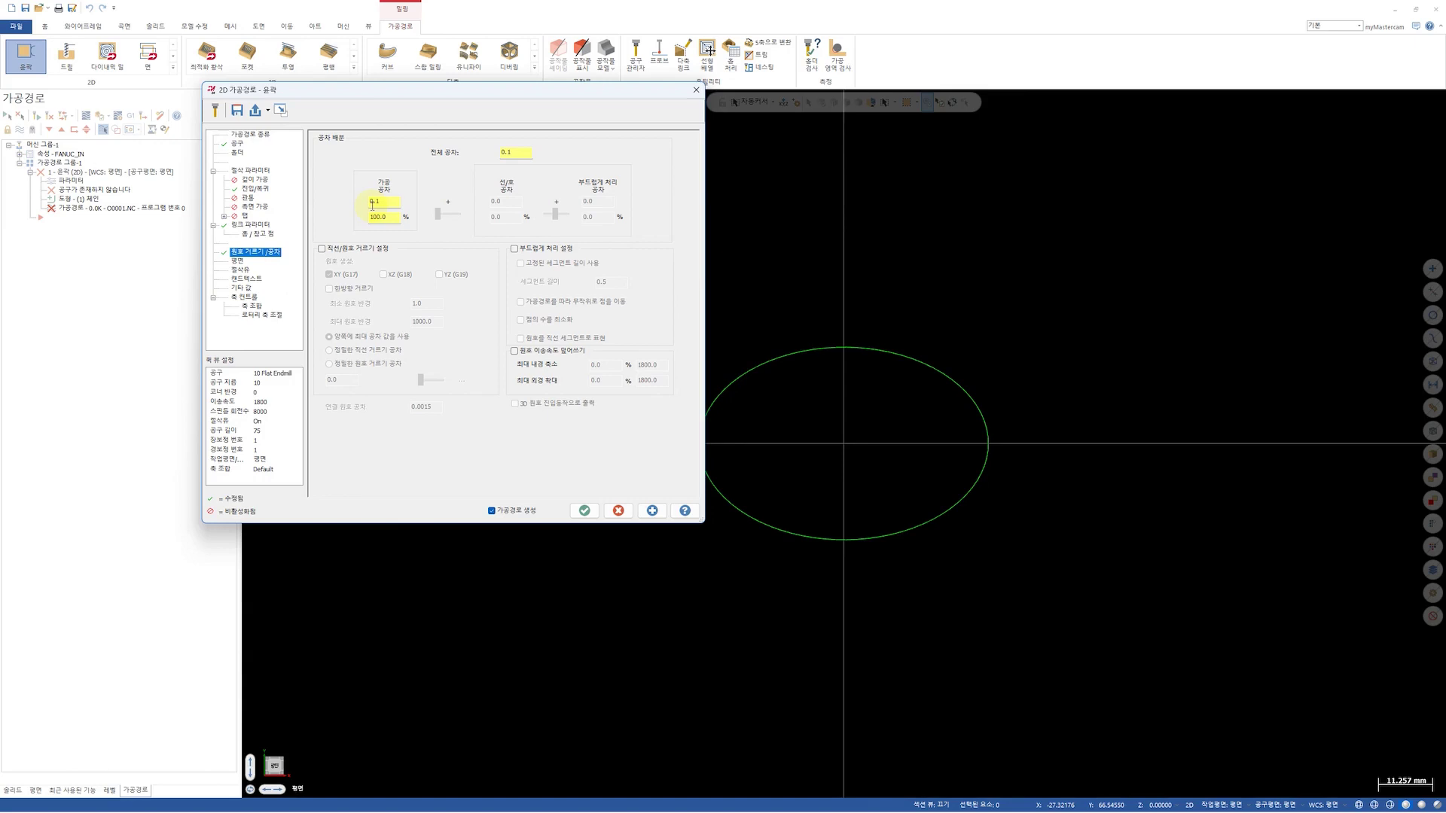
click(585, 510)
Backplot the contour toolpath with the tool holder hidden and inspect its segments around the ellipse
click(86, 117)
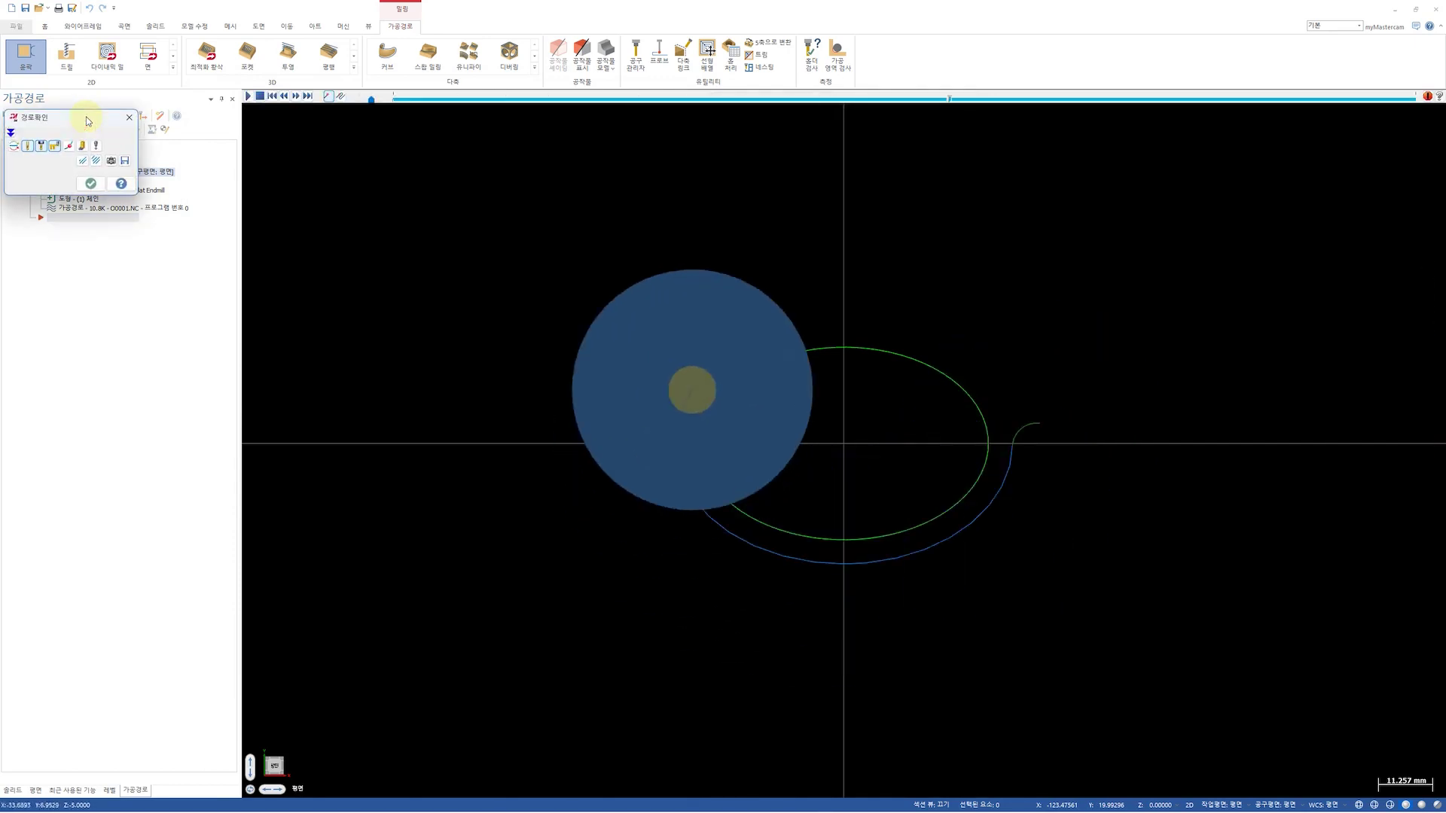
click(46, 148)
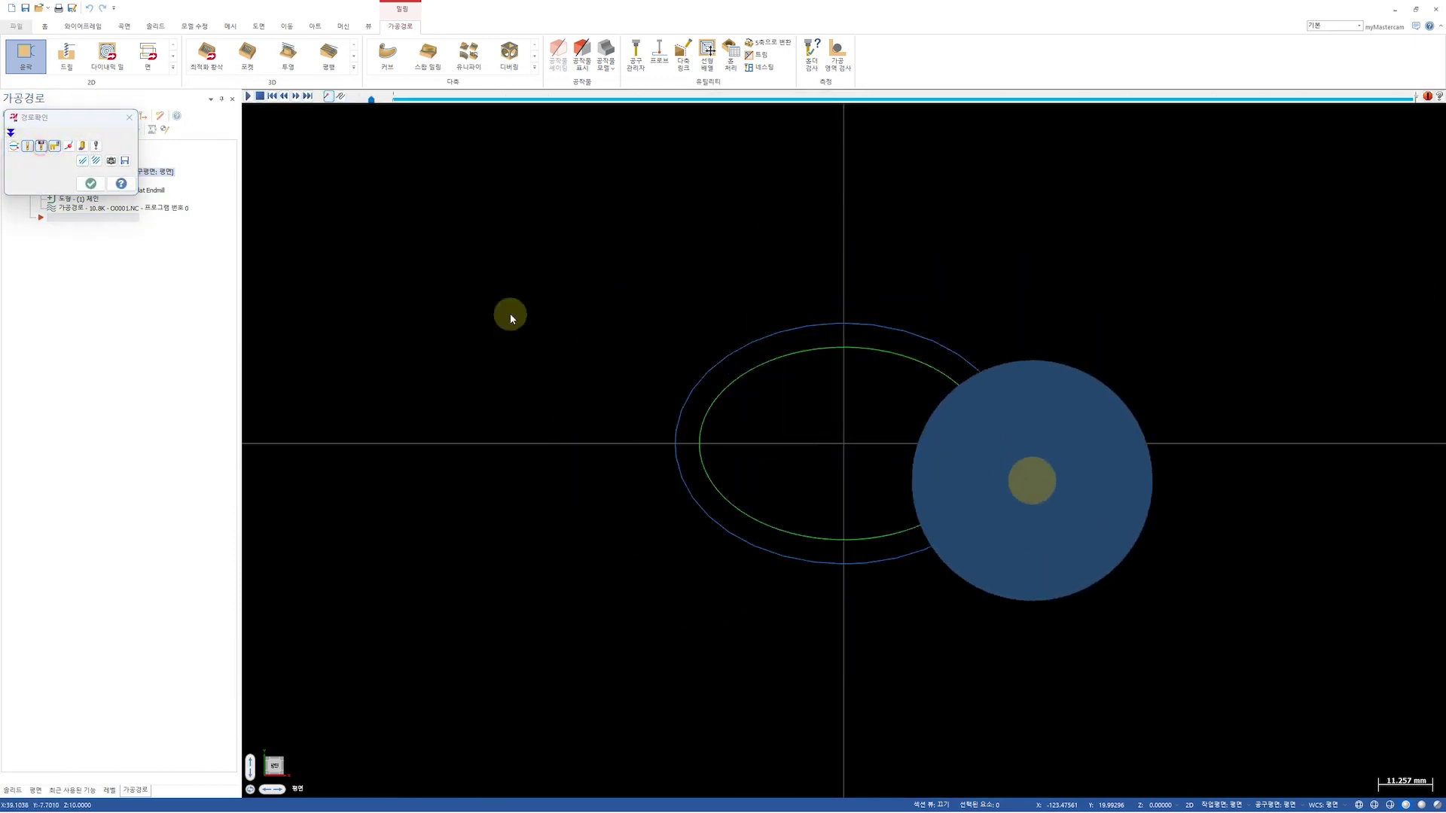
scroll(931, 509, up, 3)
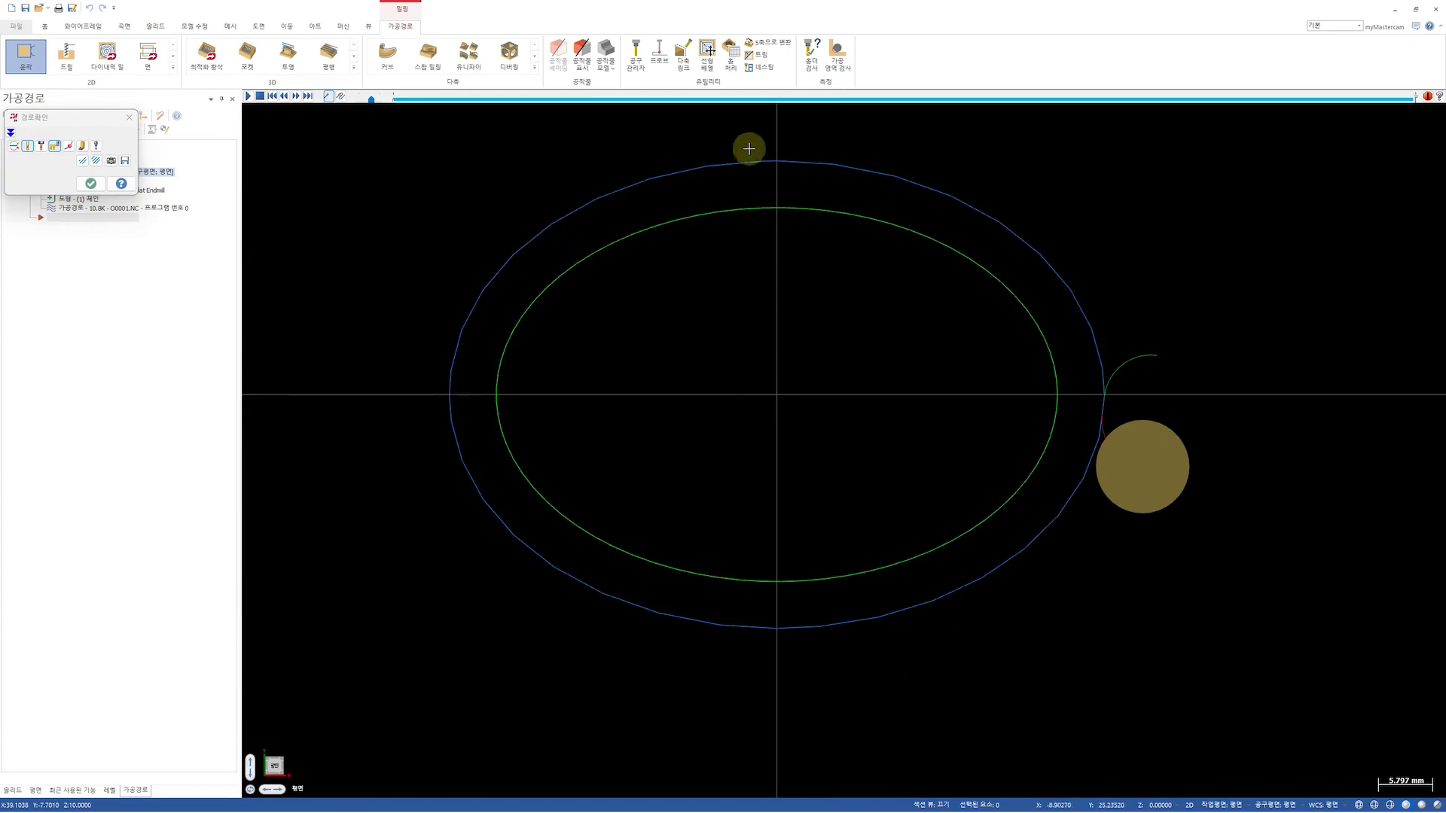
key(Escape)
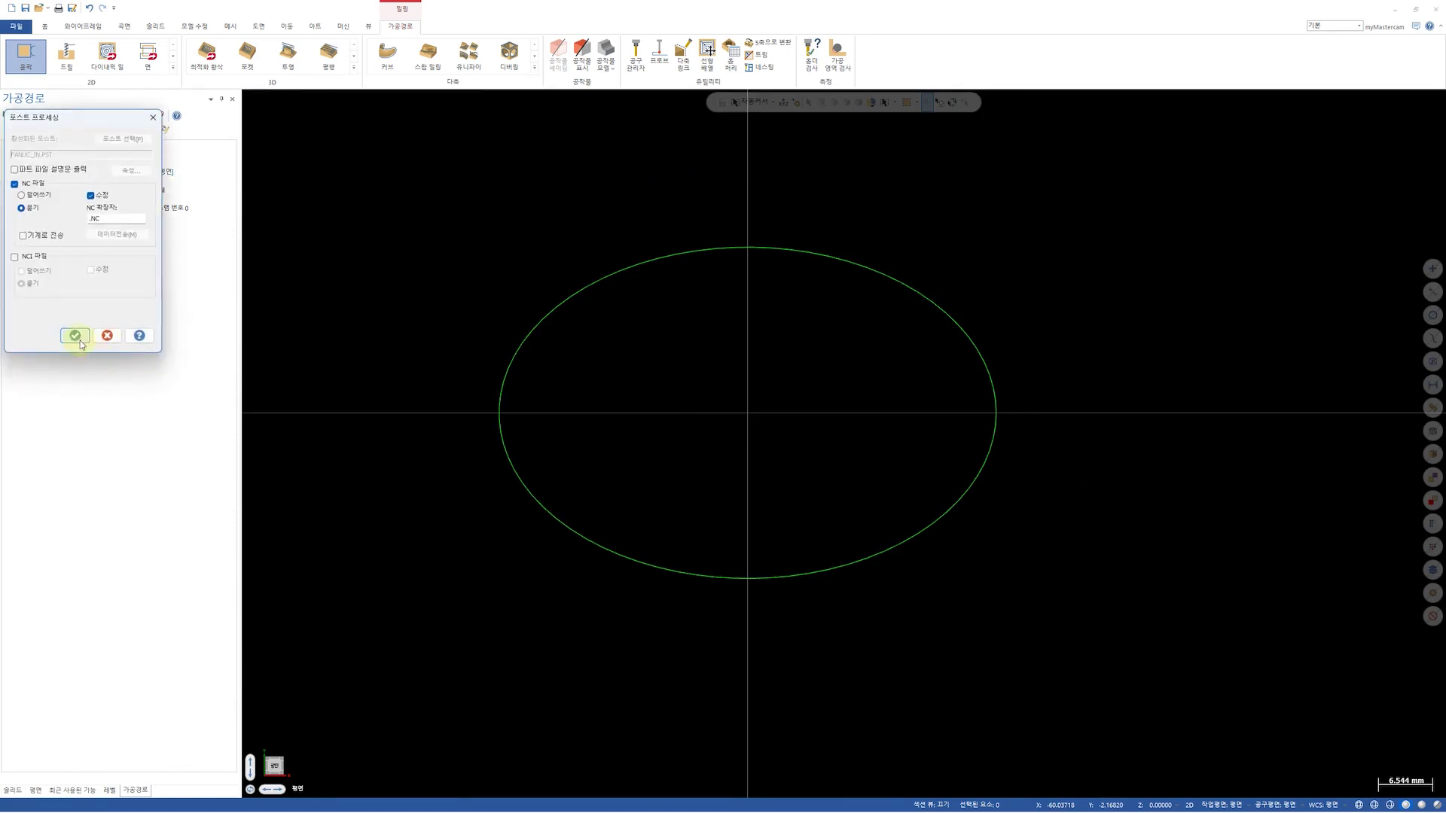
Post-process the contour operation and save the NC program as O0001
click(78, 336)
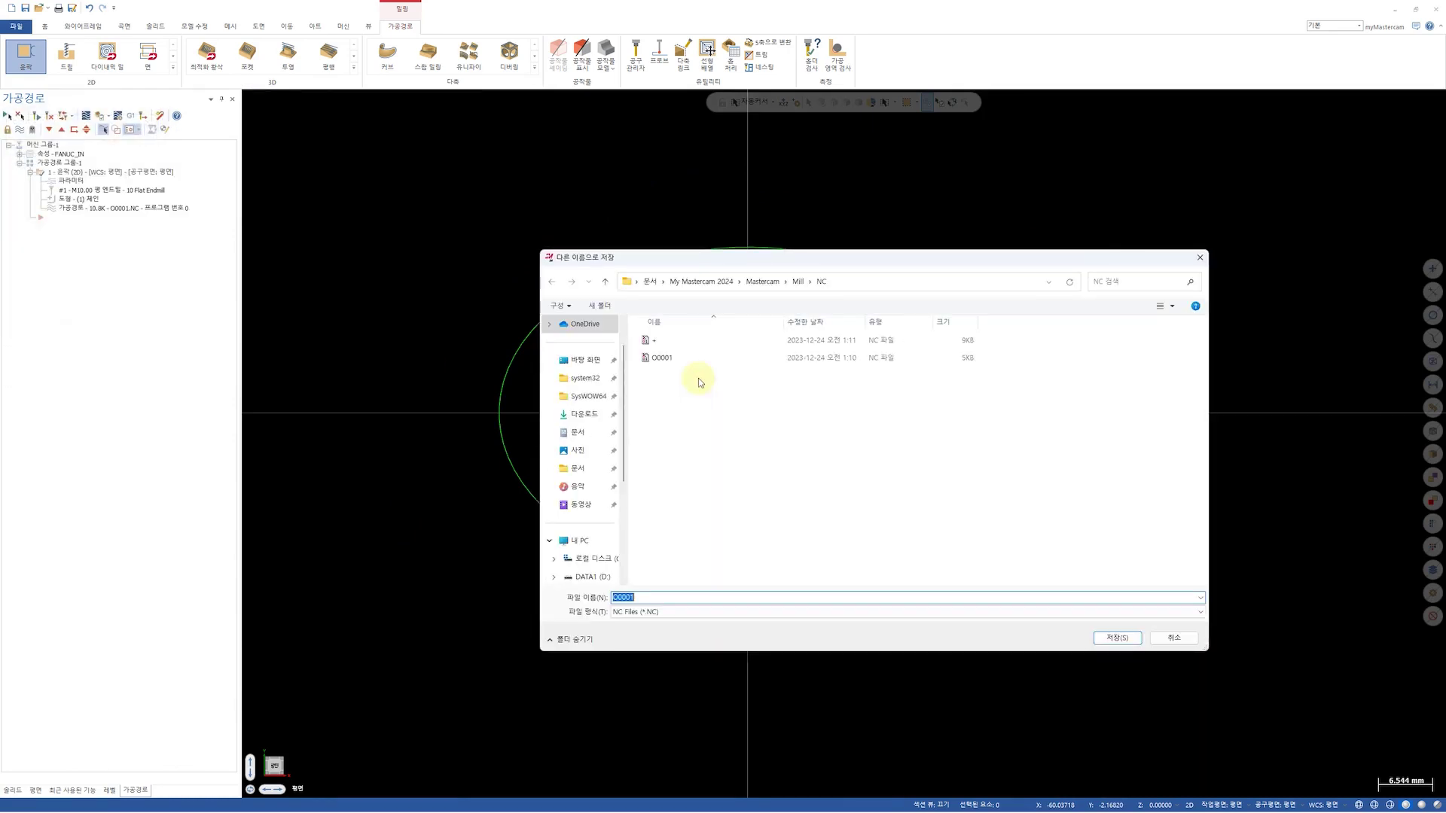
key(Return)
click(727, 413)
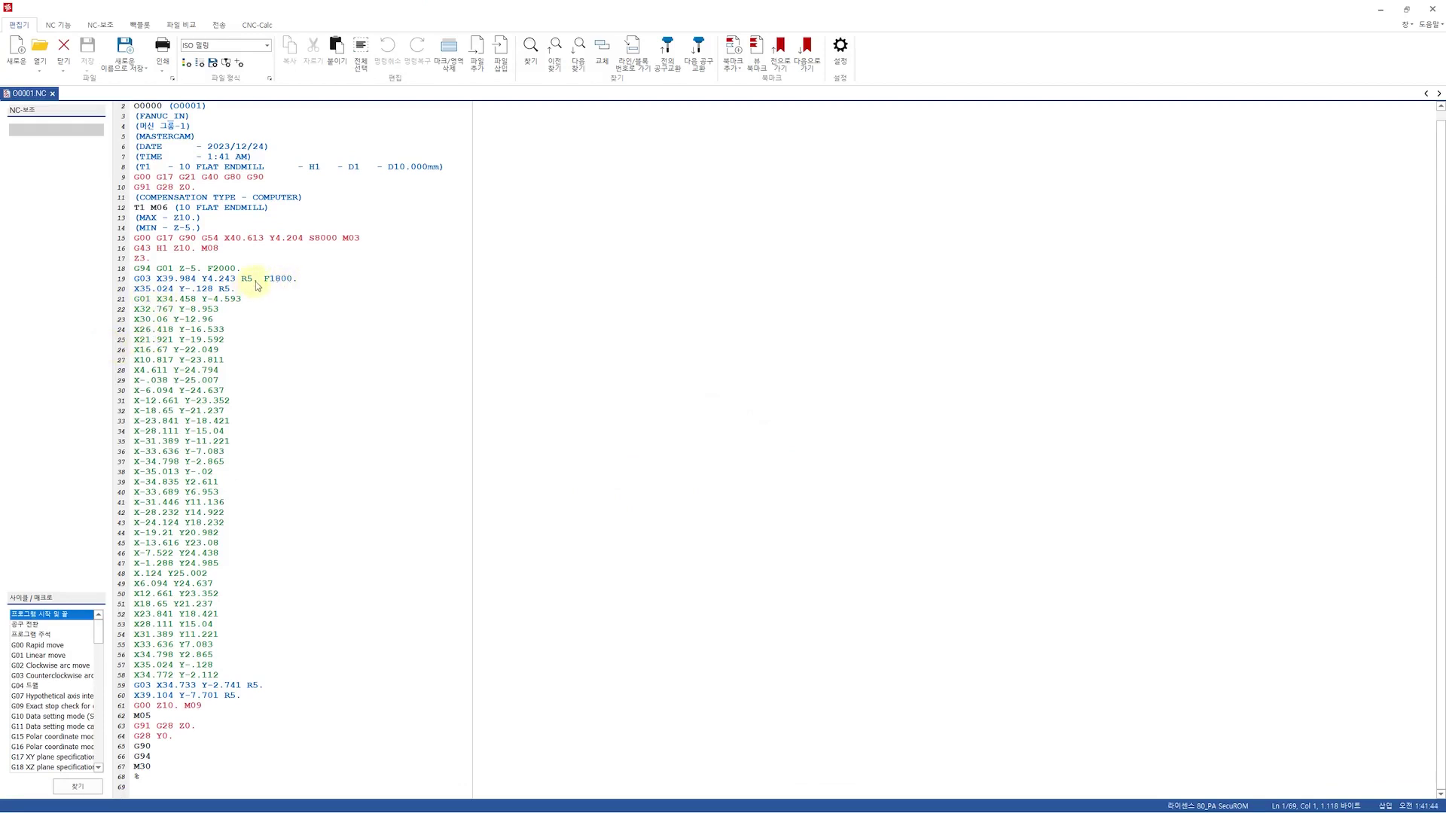
Start a backplot of the O0001 NC program and examine the tool on the G01 blocks of the ellipse
click(139, 25)
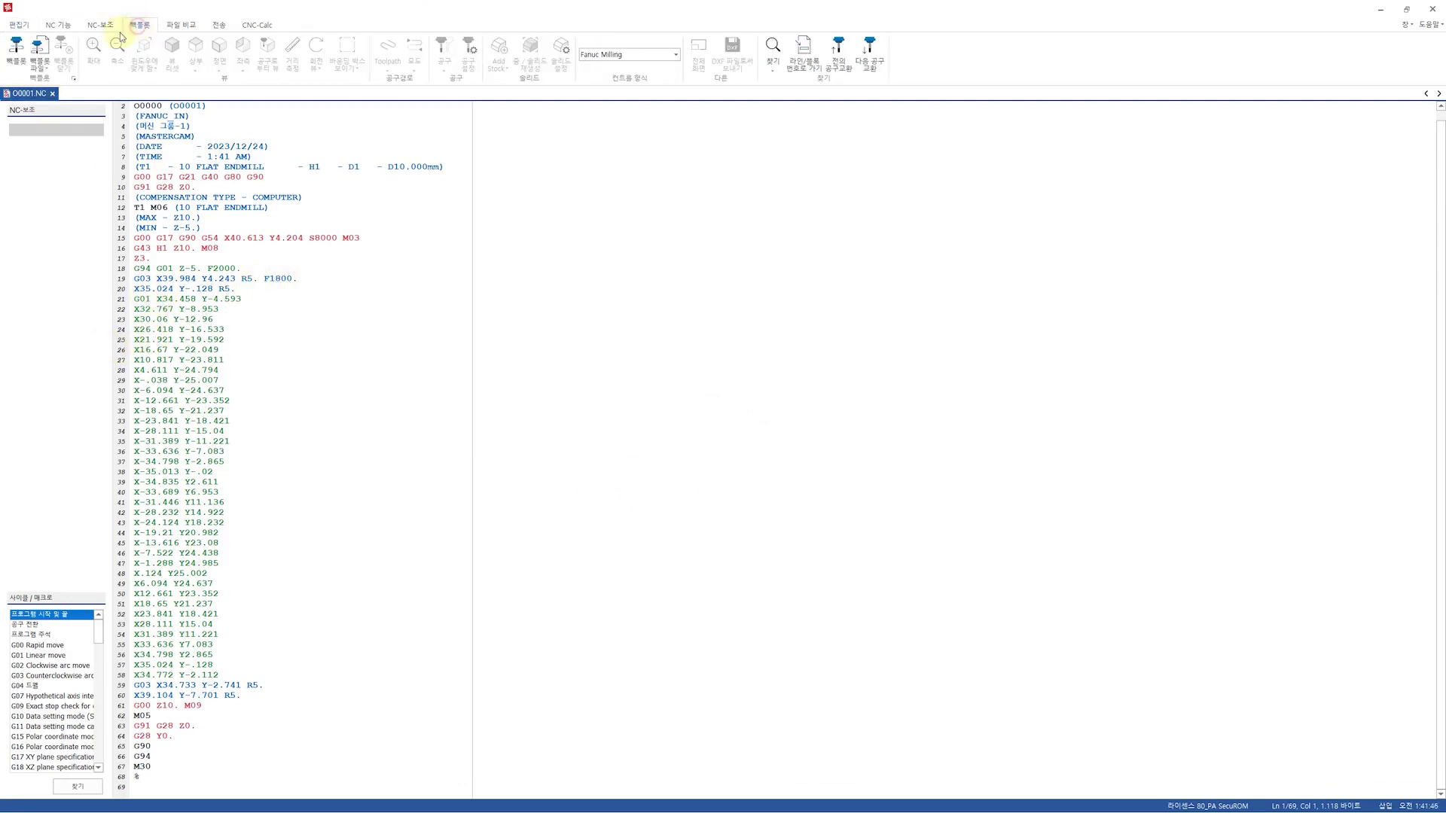
click(22, 53)
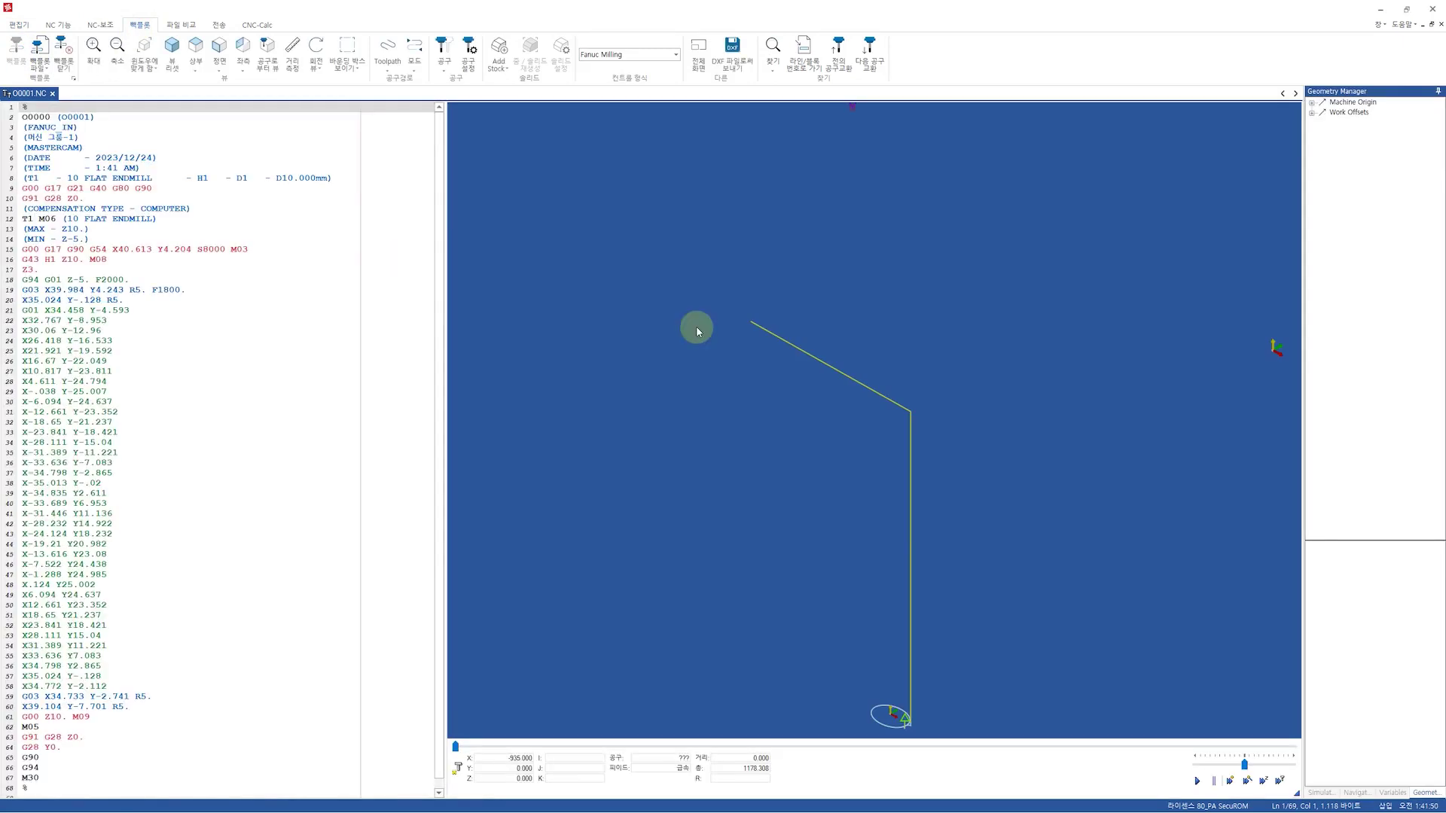
click(192, 320)
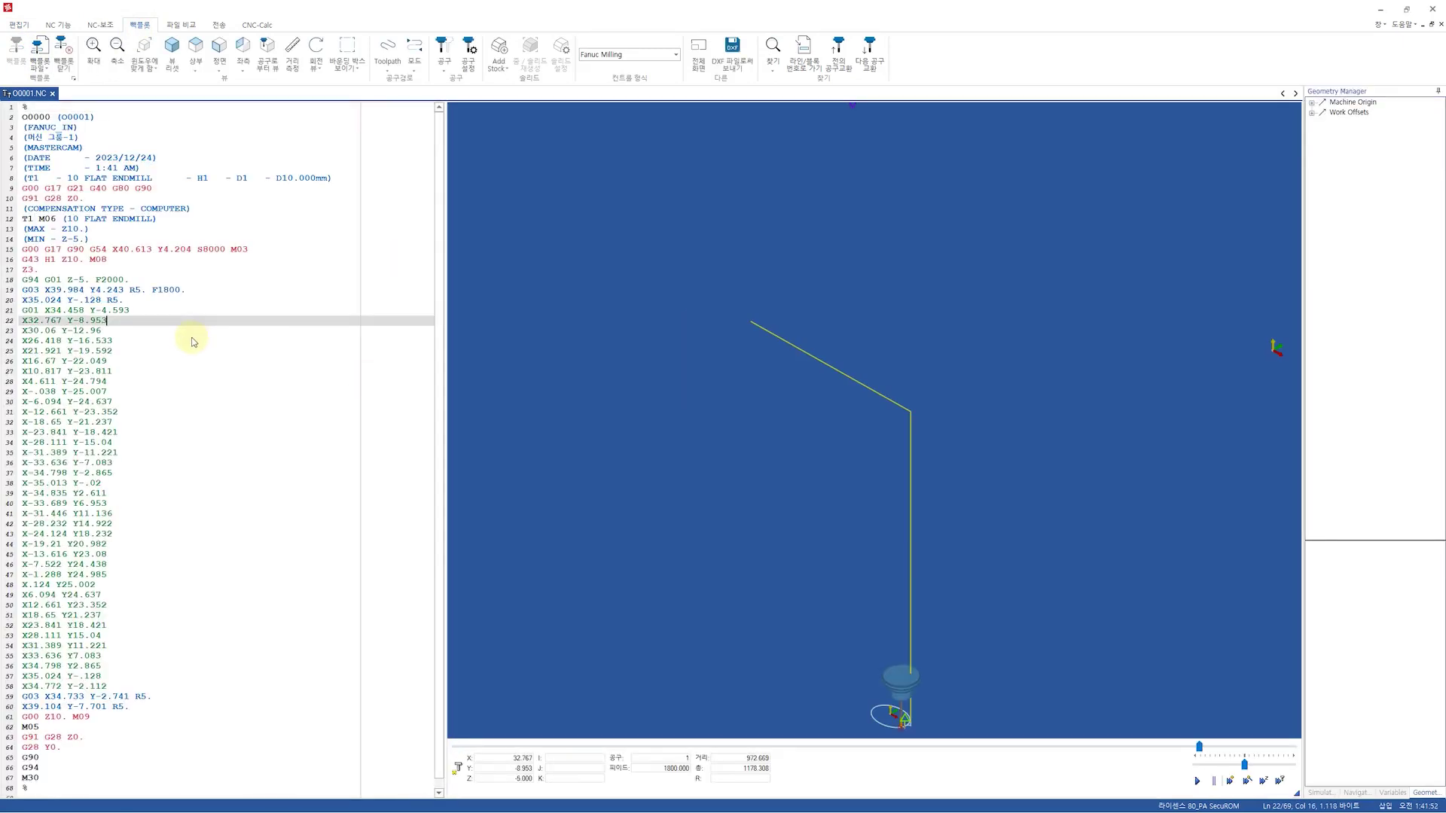
scroll(828, 426, down, 3)
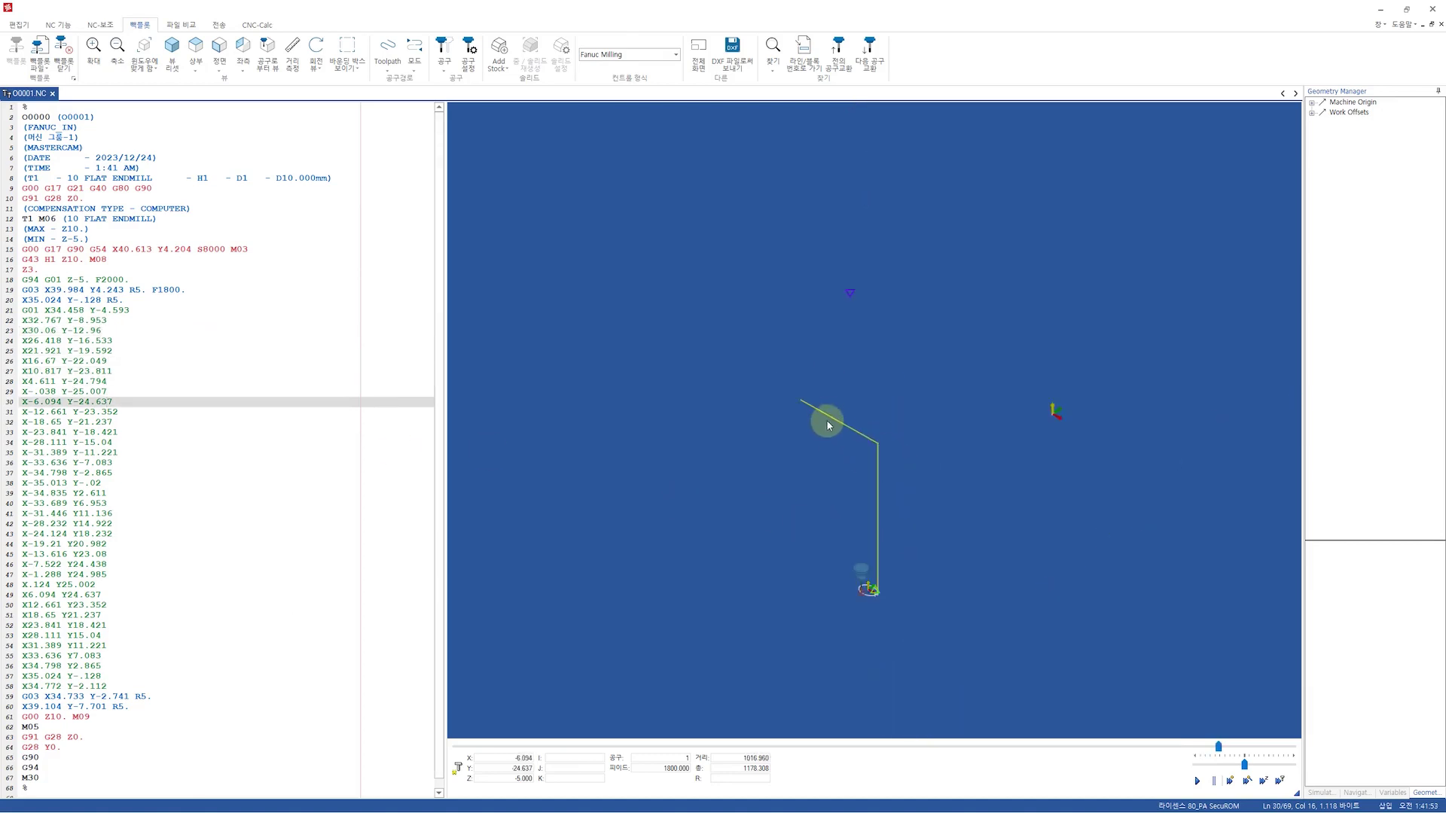
scroll(871, 609, up, 3)
scroll(885, 413, up, 5)
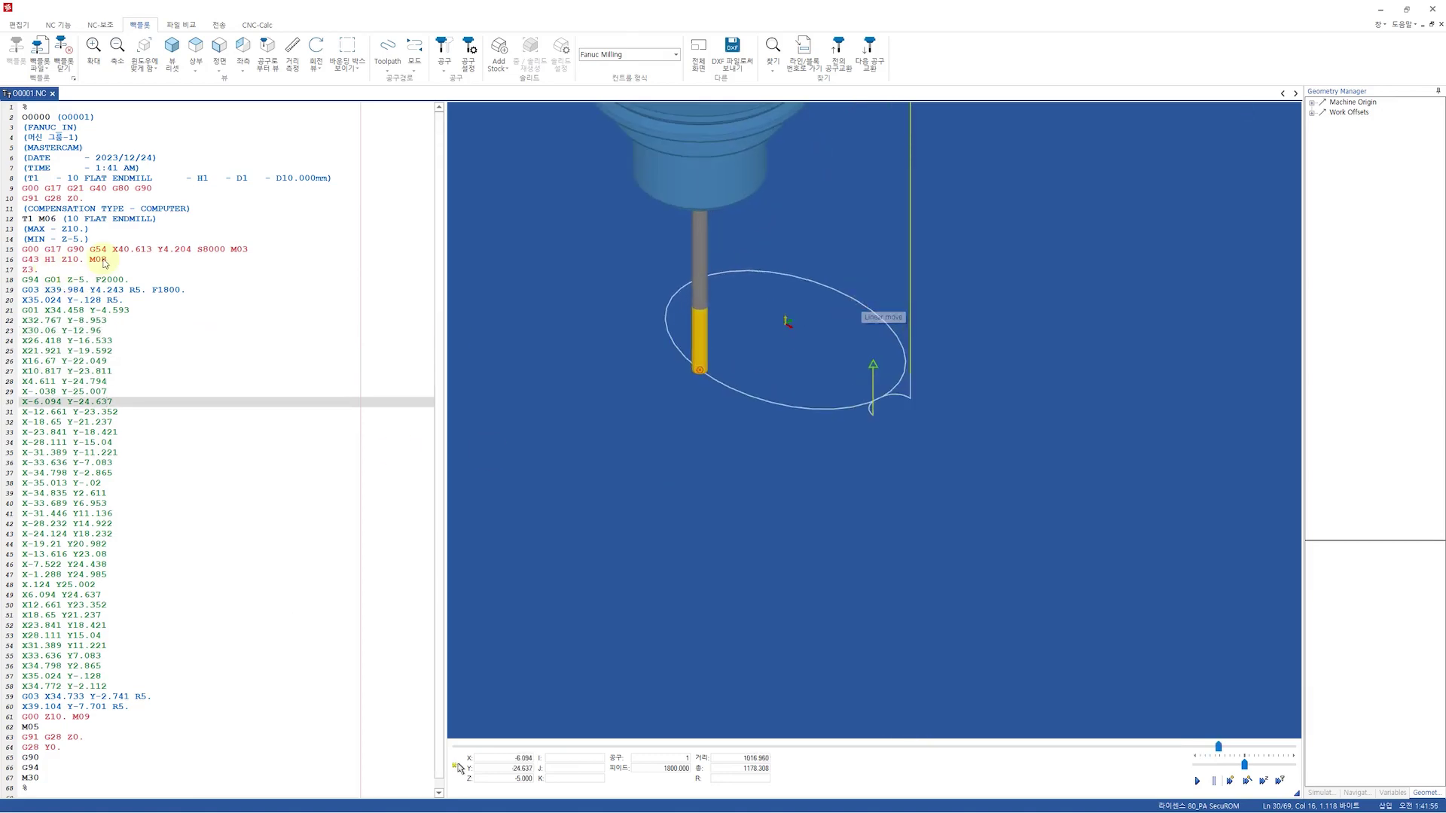
Trace the tool motion block by block from the G94 G01 Z-5. plunge to X-34.835 Y2.611, and close the NC editor
click(41, 279)
click(45, 291)
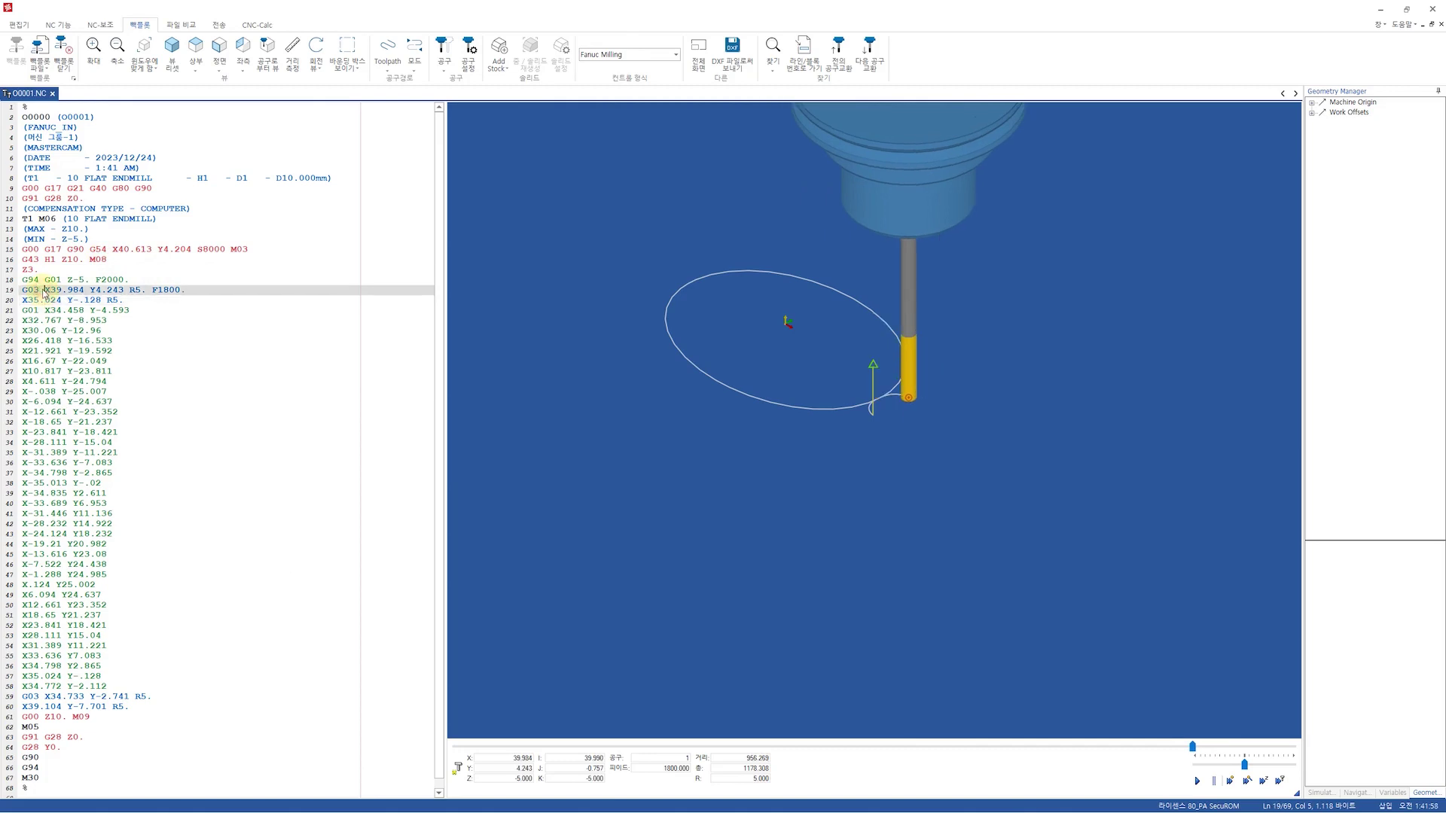
key(Down)
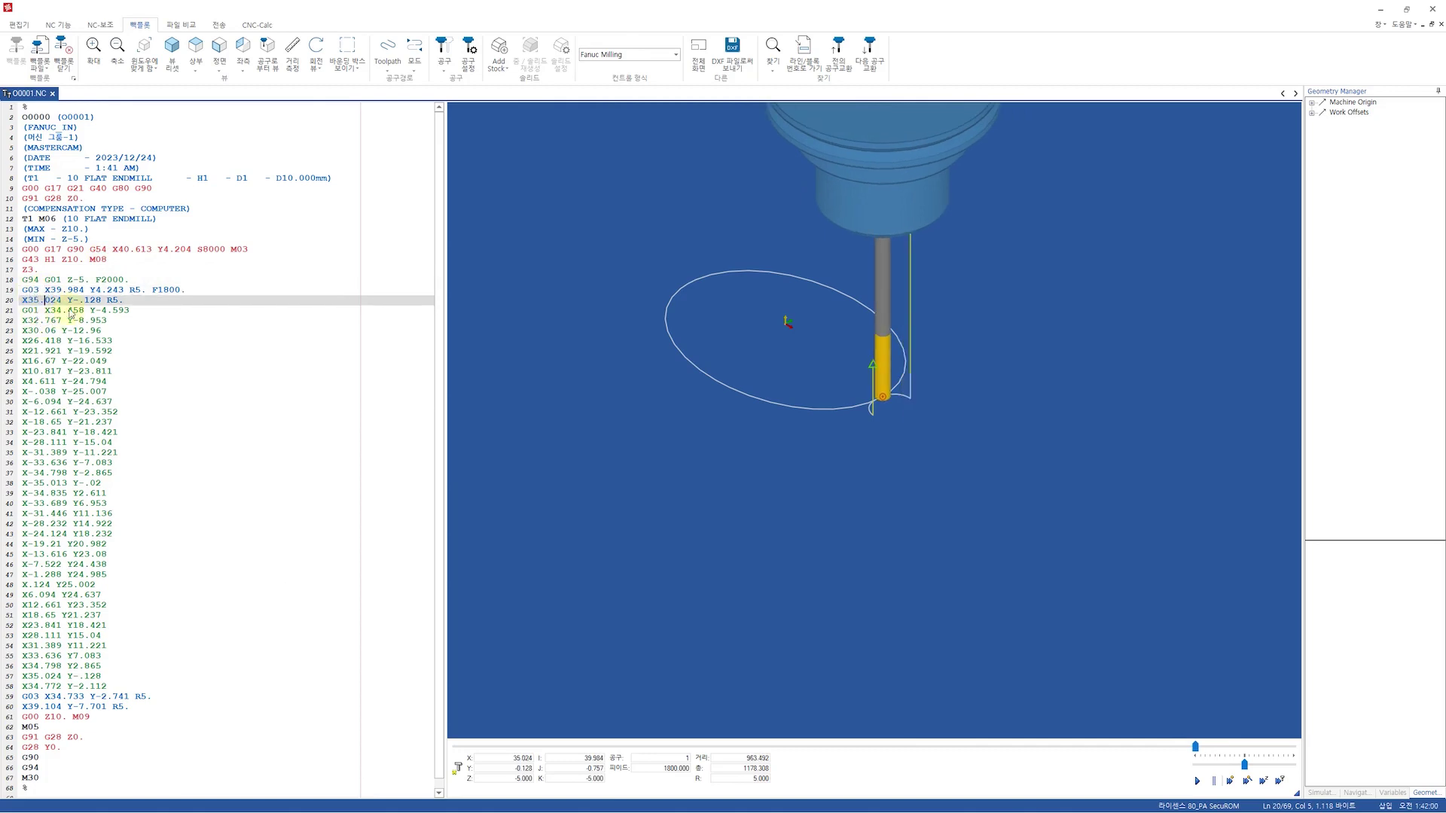
key(Down)
key(Down)
key(Down)
key(Down)
key(Down)
key(Down)
key(Down)
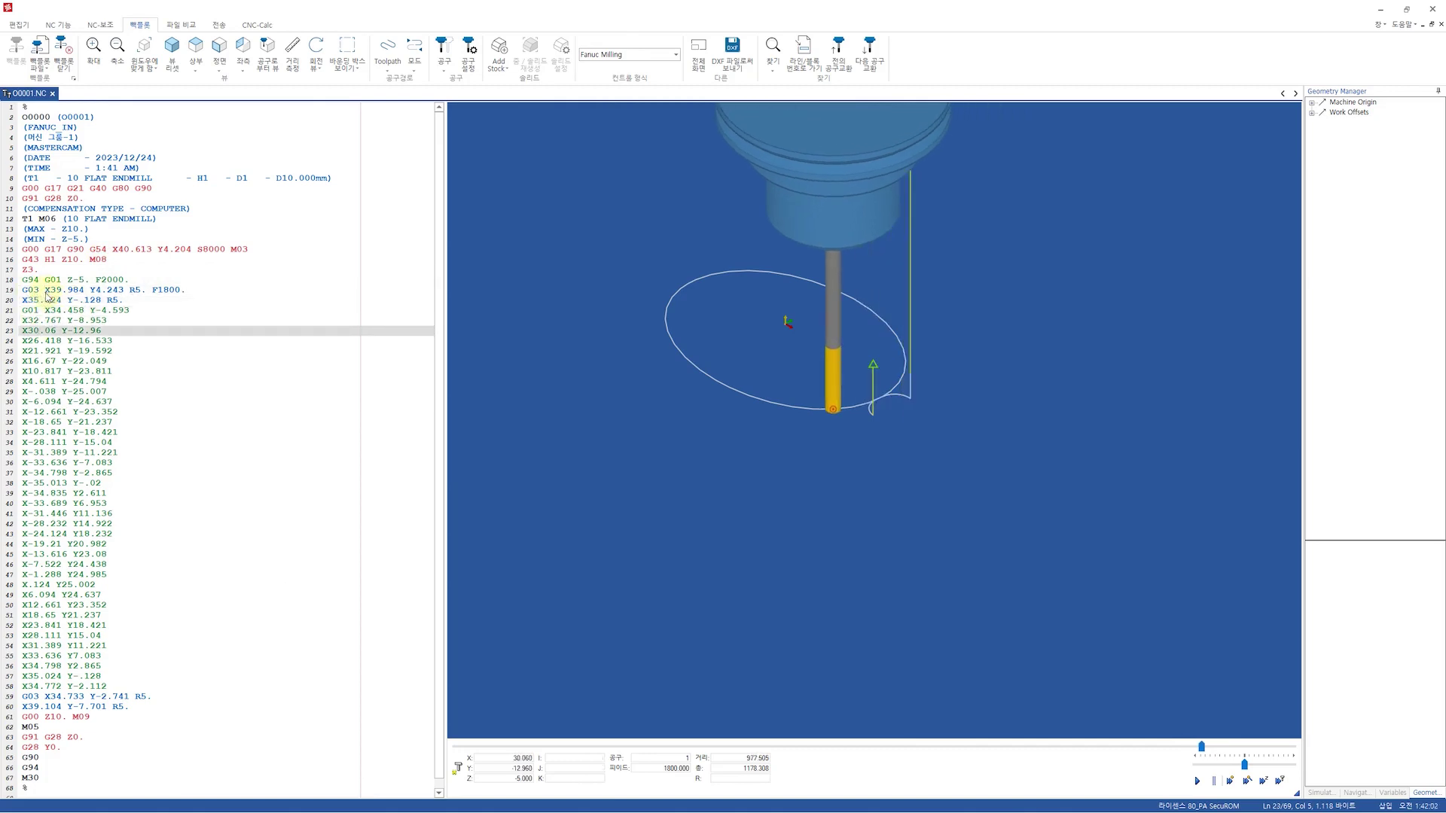
key(Down)
key(Down)
key(Down)
key(Down)
key(Down)
key(Down)
key(Down)
key(Down)
key(Down)
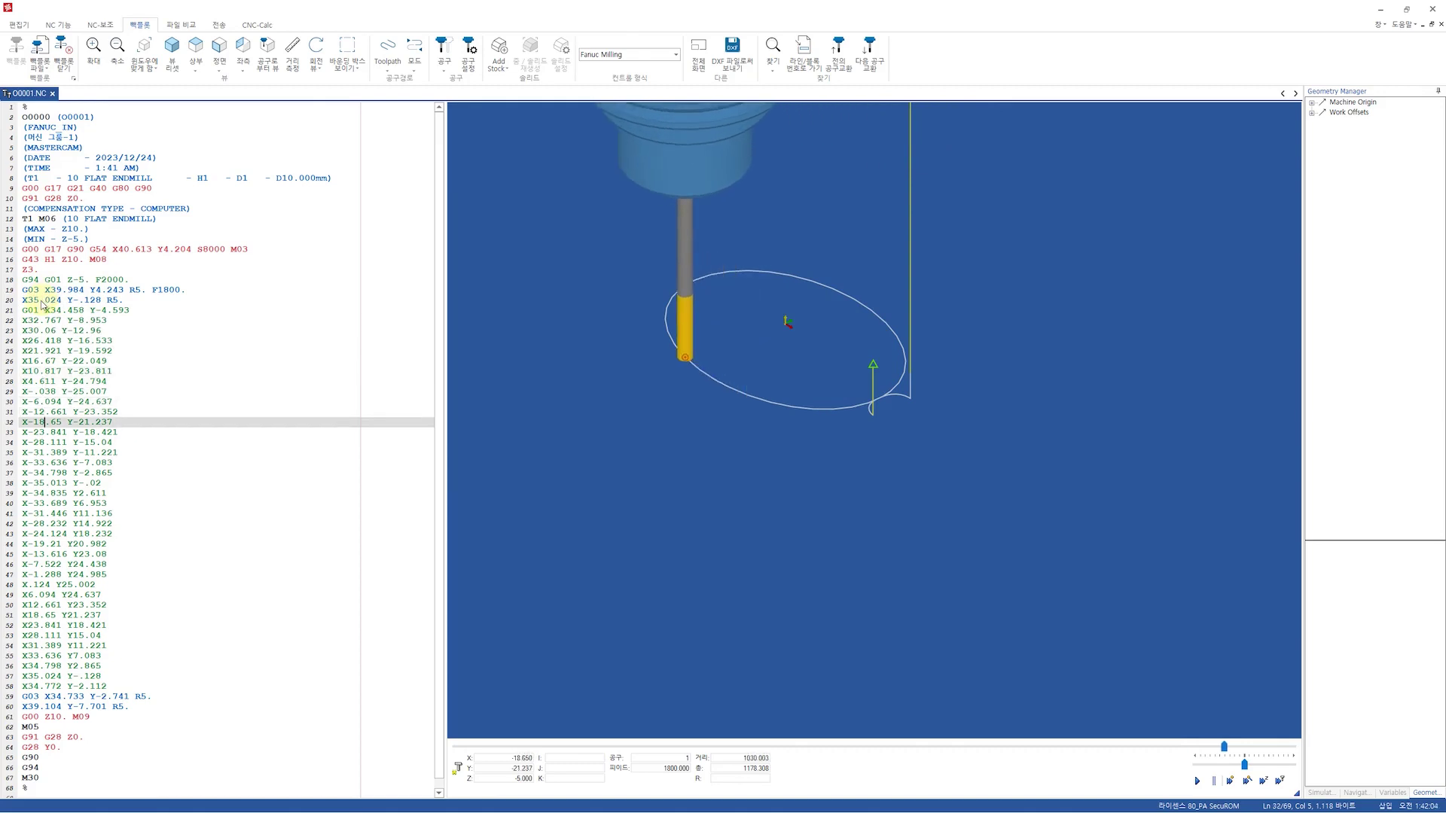
key(Down)
key(Down)
key(Down)
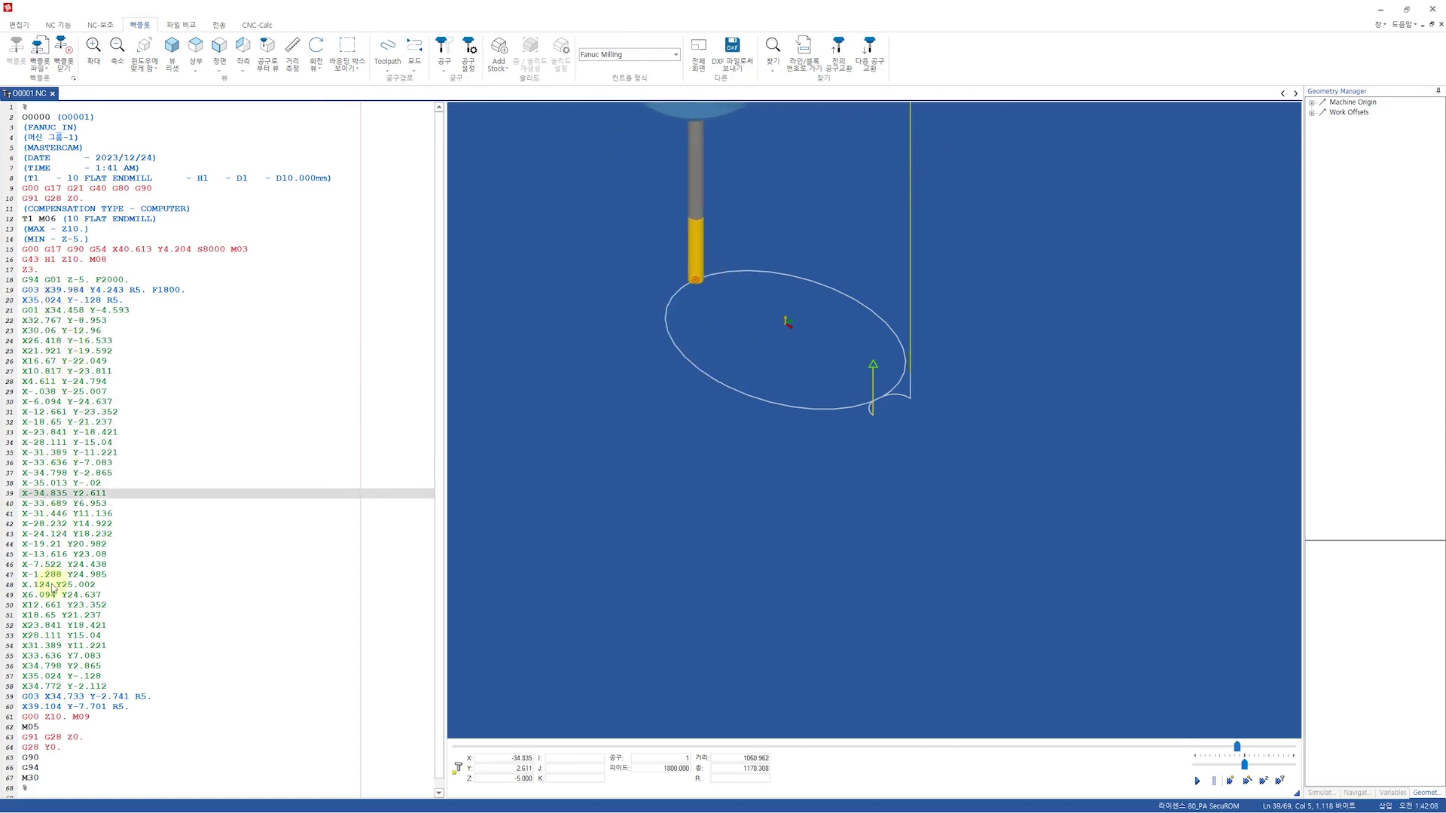
click(1433, 9)
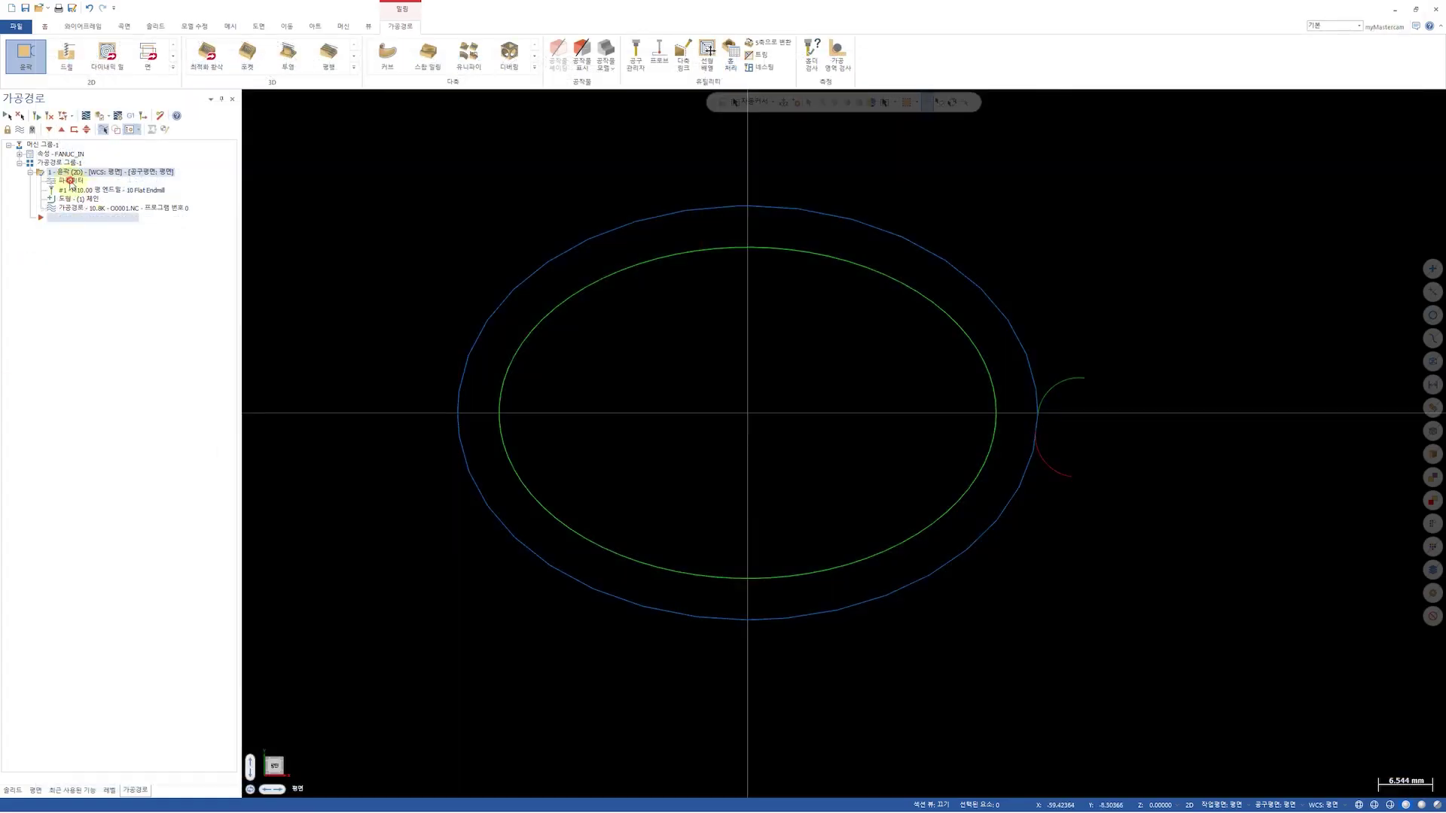
Reopen the contour's arc filter/tolerance parameters and compare the machined part photos 0.1.jpg and 0.05.jpg
click(72, 180)
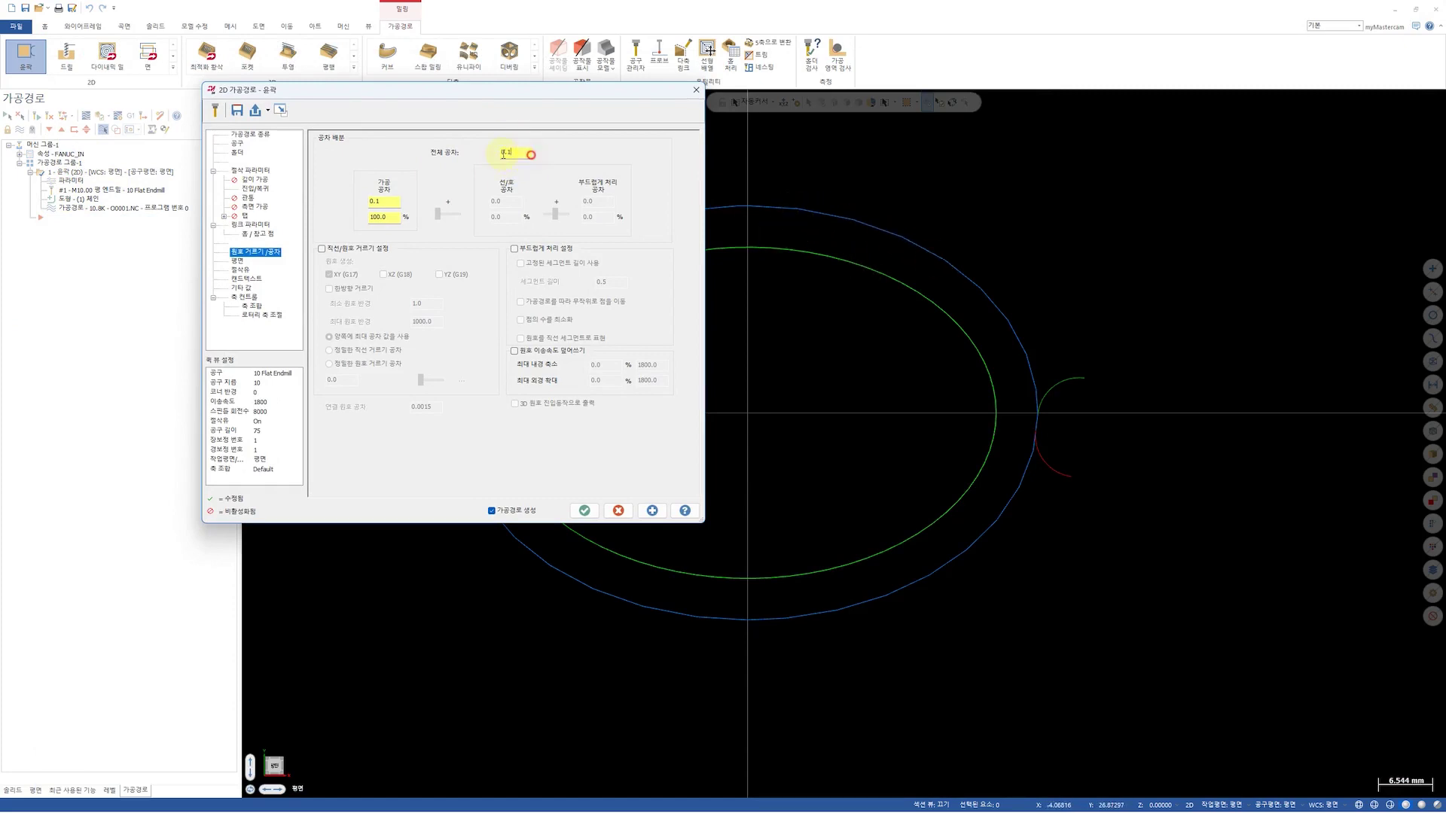
drag(531, 154, 436, 152)
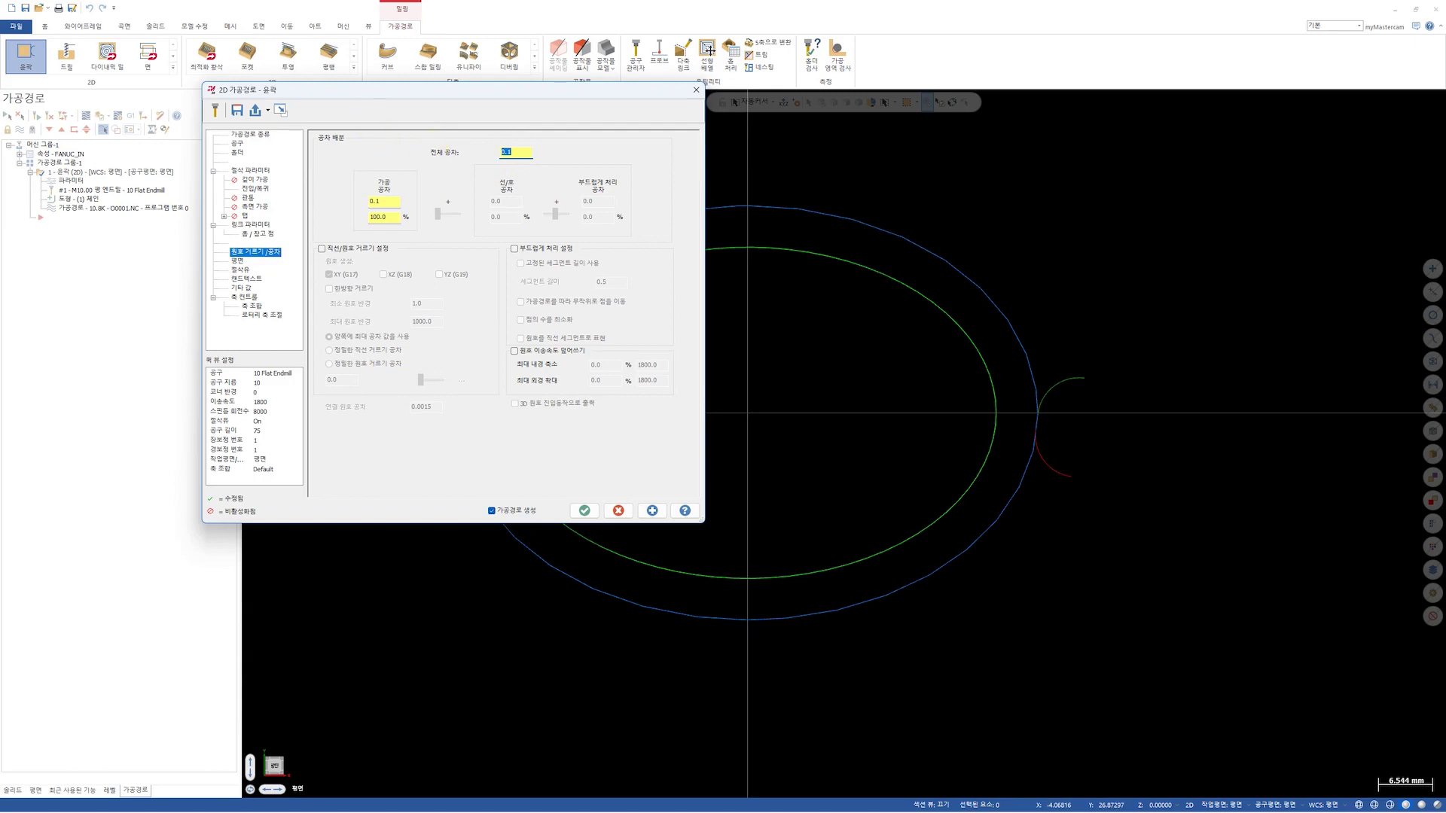
mouse_move(1445, 145)
mouse_down()
mouse_move(183, 152)
mouse_move(1445, 147)
mouse_up()
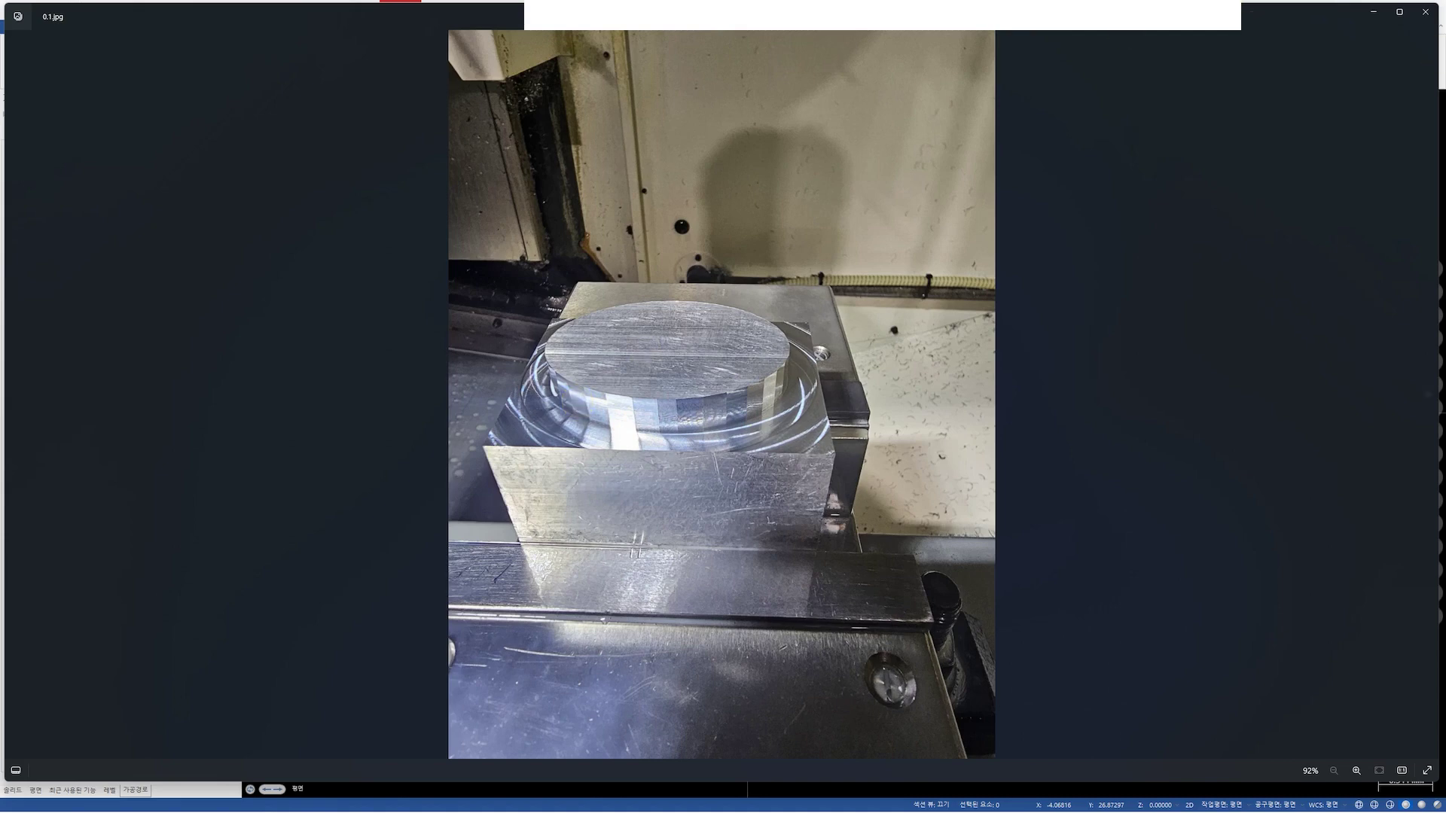
click(1424, 13)
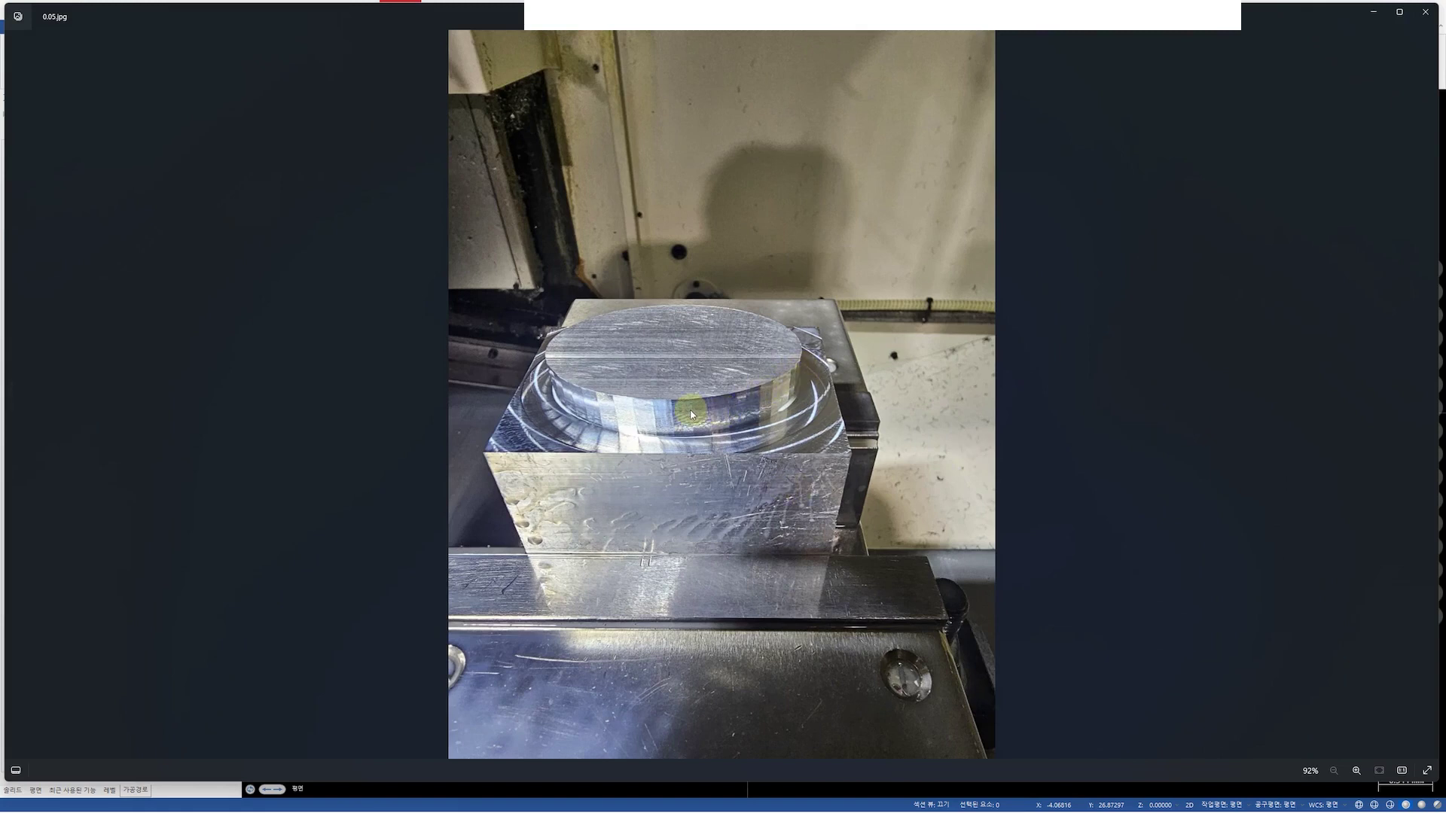
click(1425, 14)
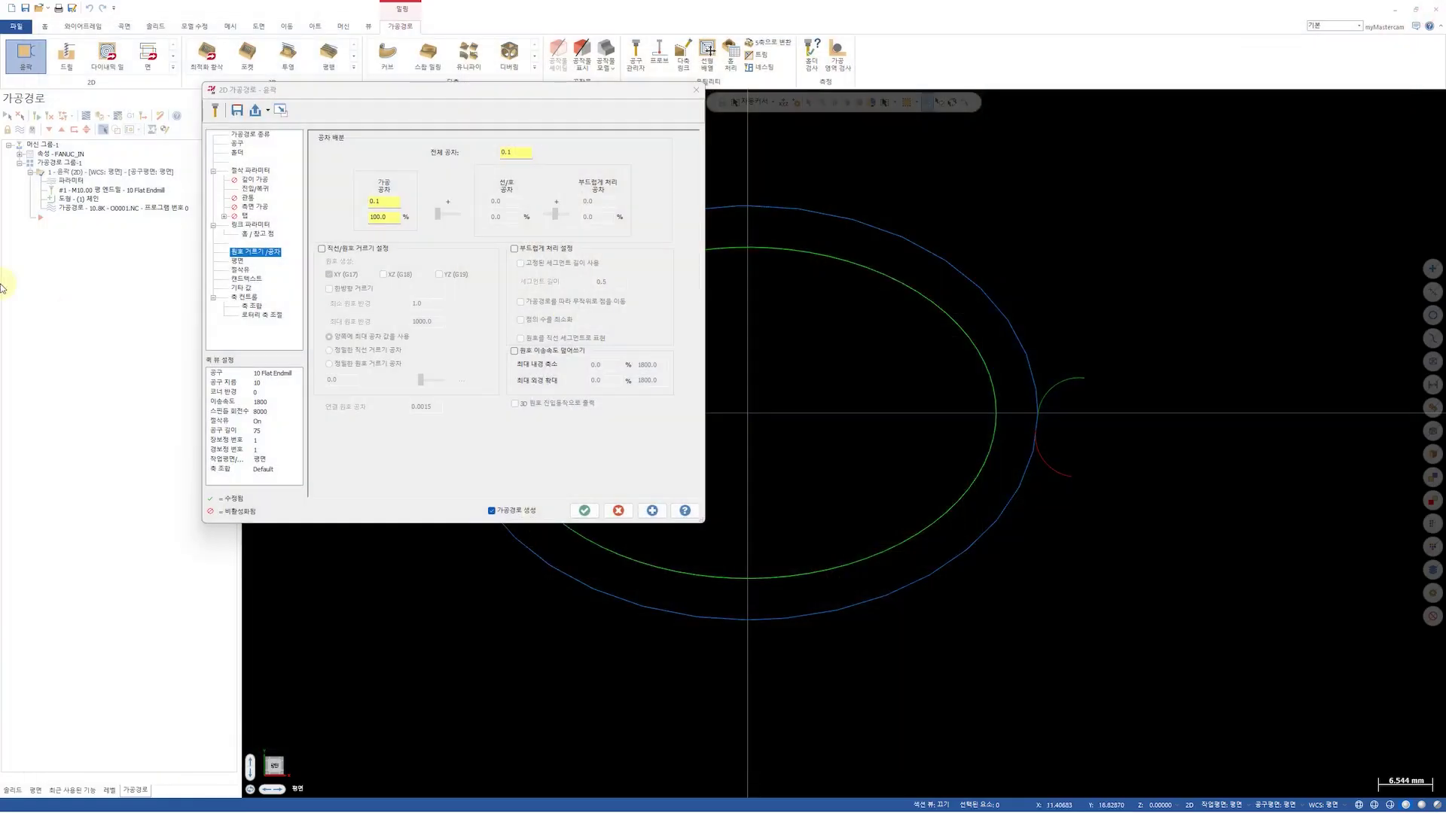
Set the contour's total tolerance to 0.05 and accept the parameters to regenerate the toolpath
double_click(506, 152)
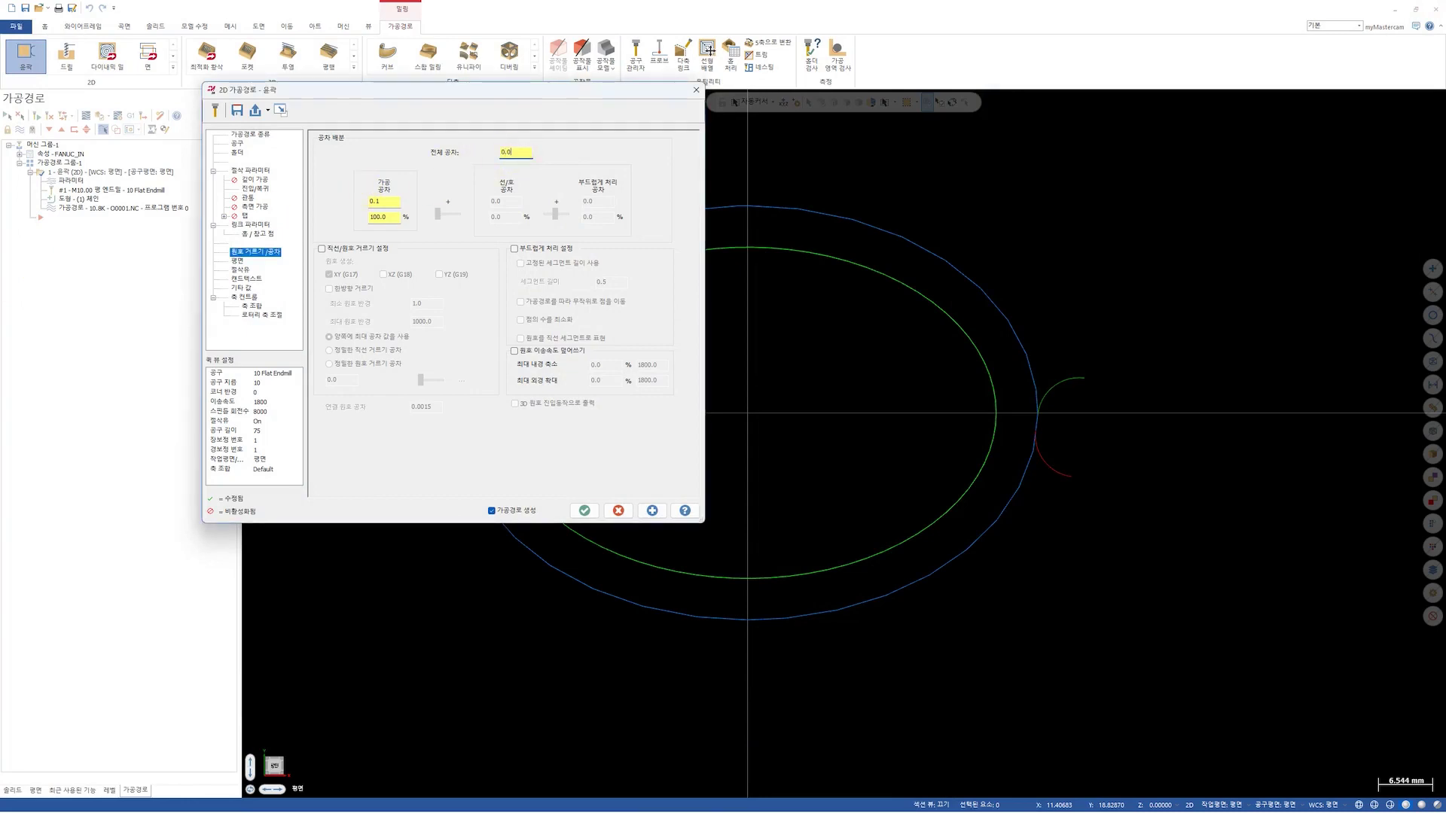
click(585, 522)
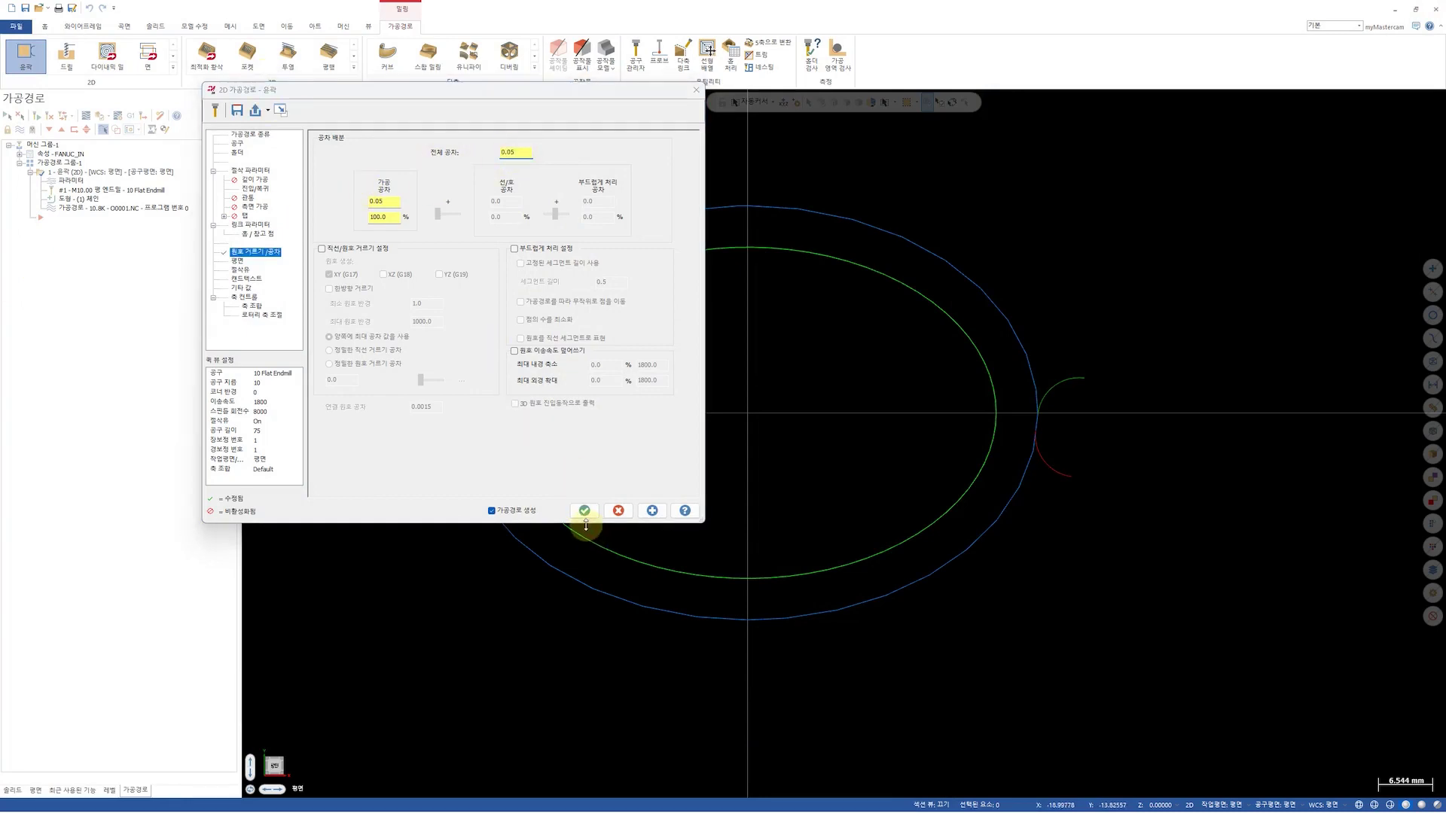
click(584, 511)
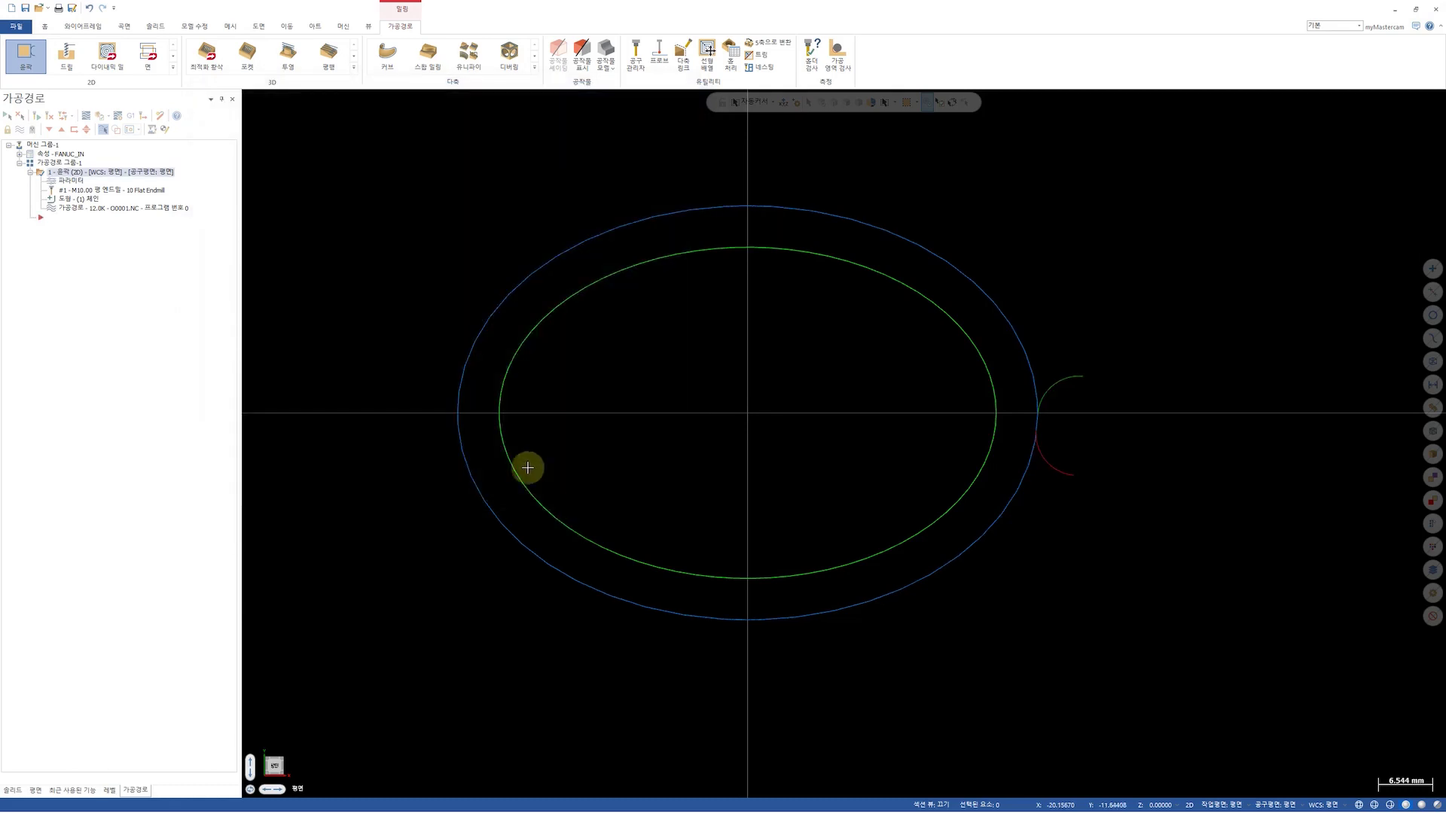
Open the backplot of the regenerated contour toolpath, check the tool at its start position, and close the backplot
click(86, 116)
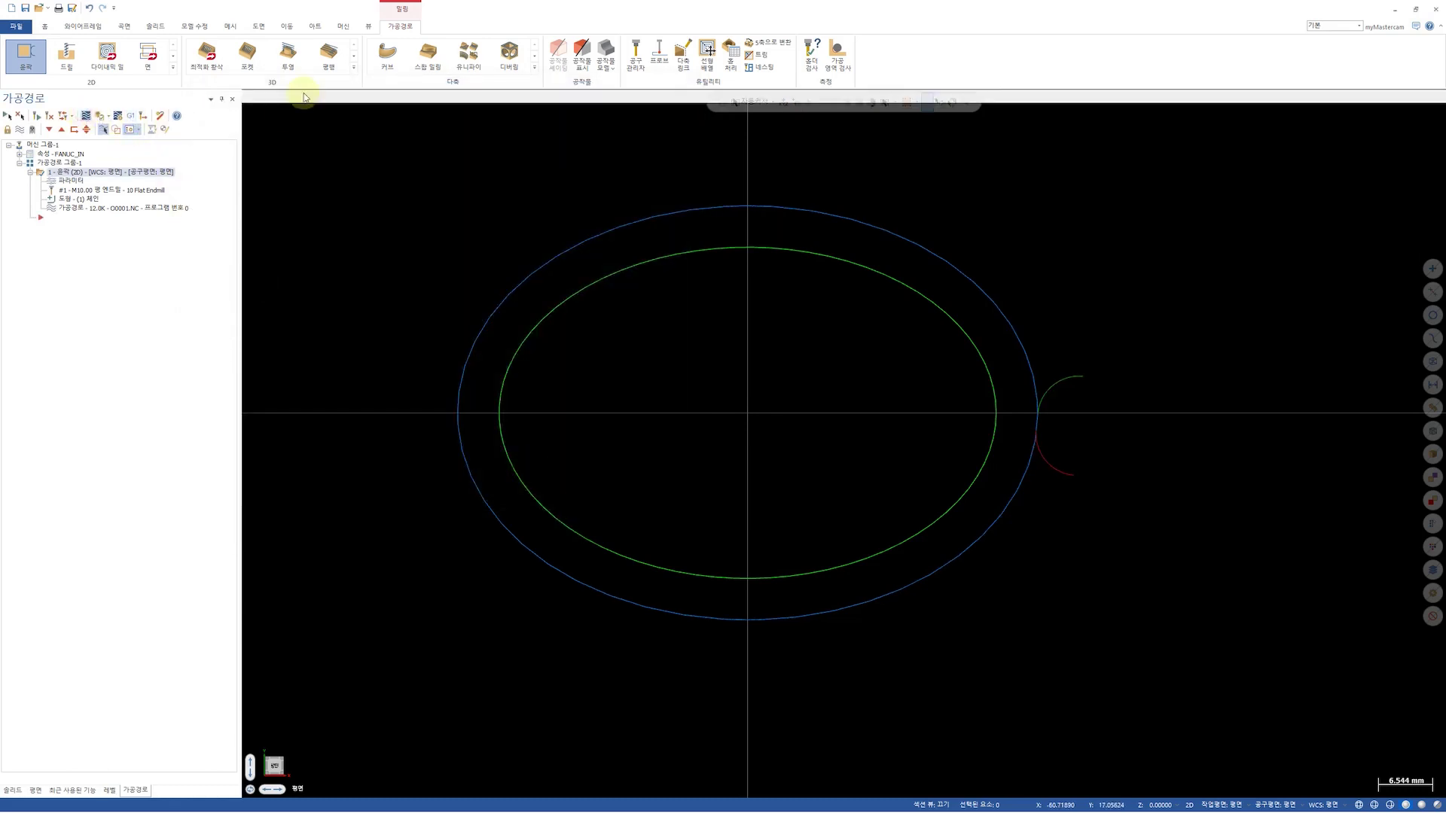
click(295, 96)
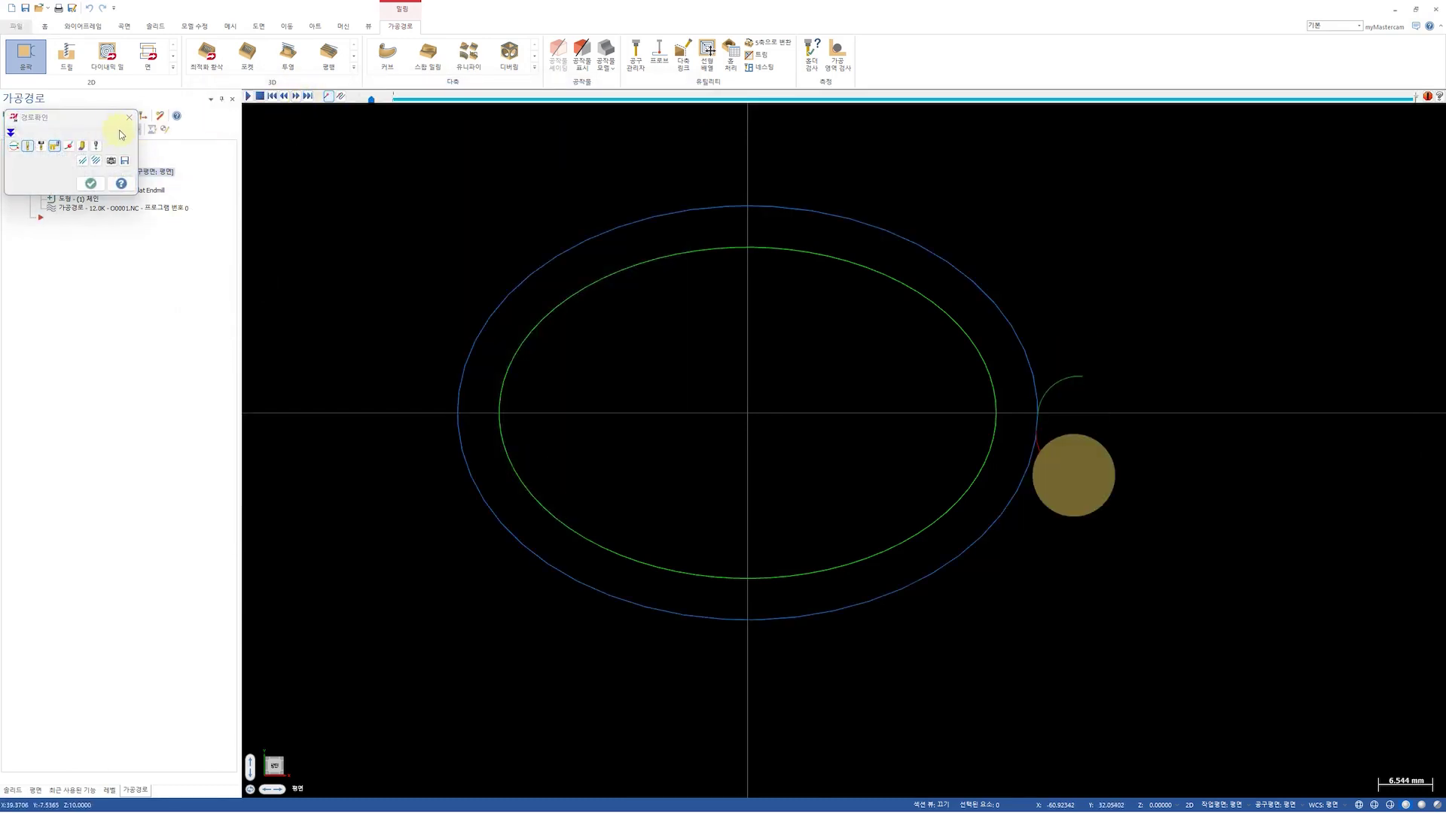
click(90, 183)
Post the regenerated contour to an NC file named O0001, replacing the existing file
click(133, 117)
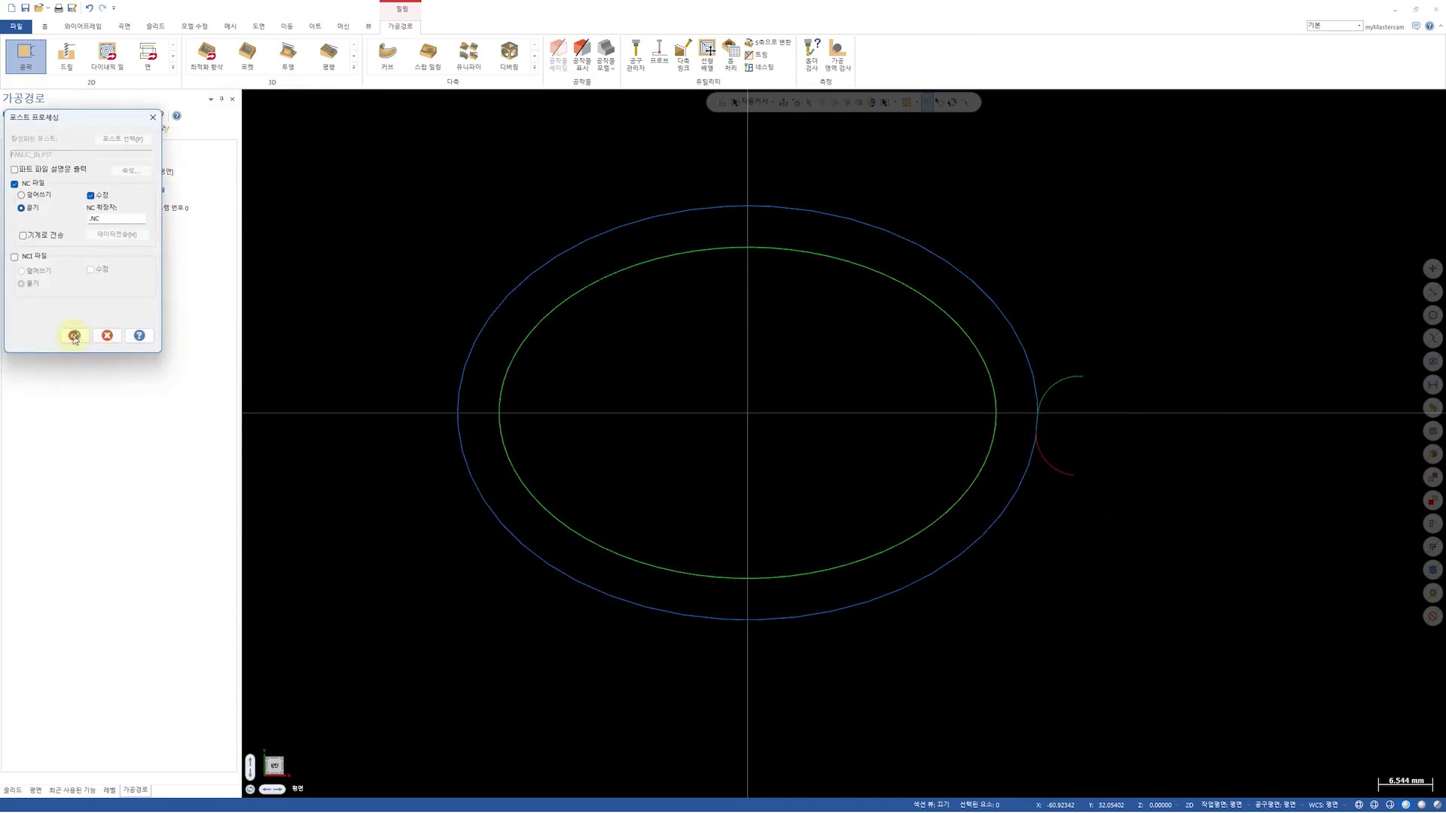
click(74, 336)
key(Return)
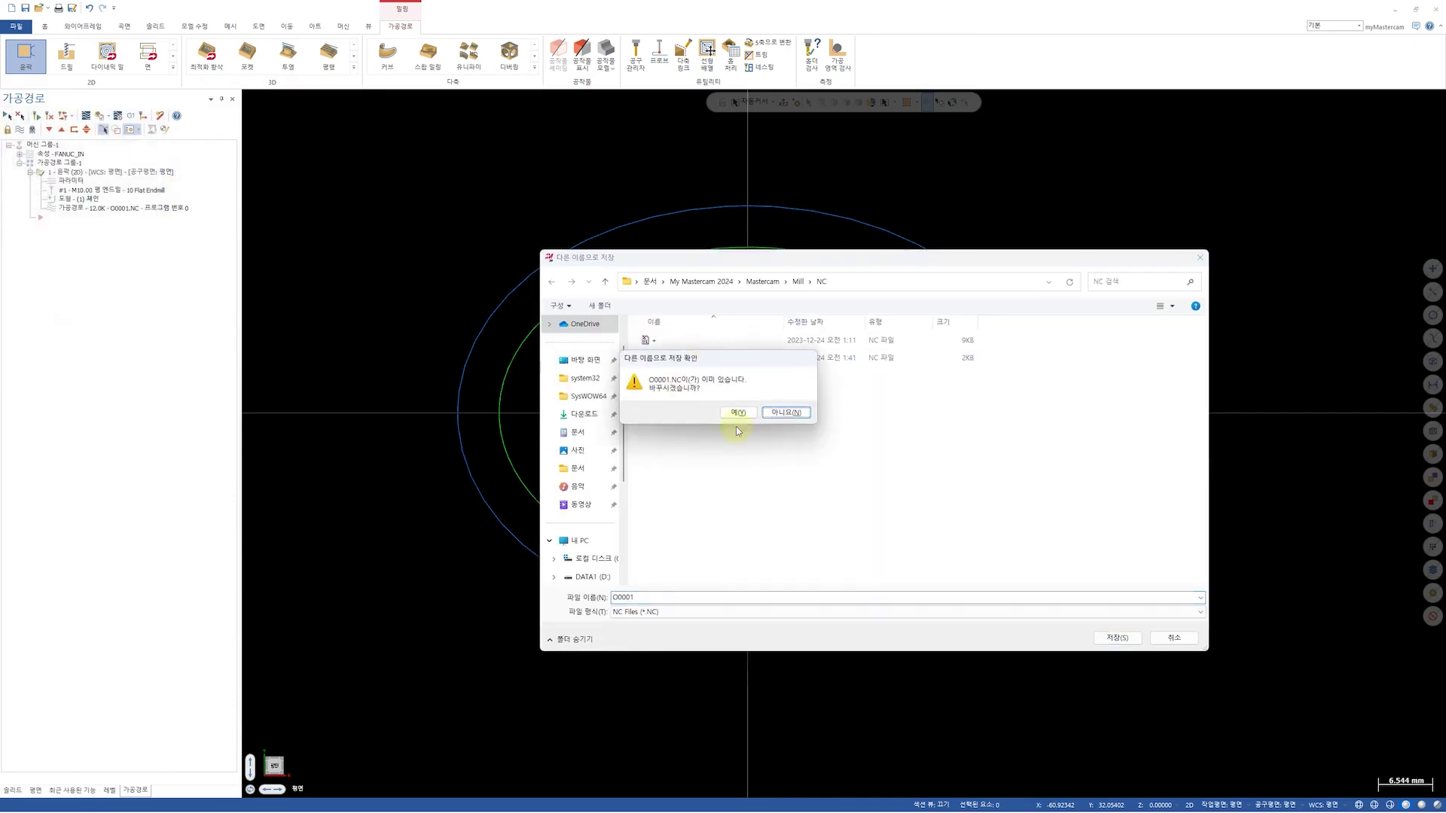
click(747, 412)
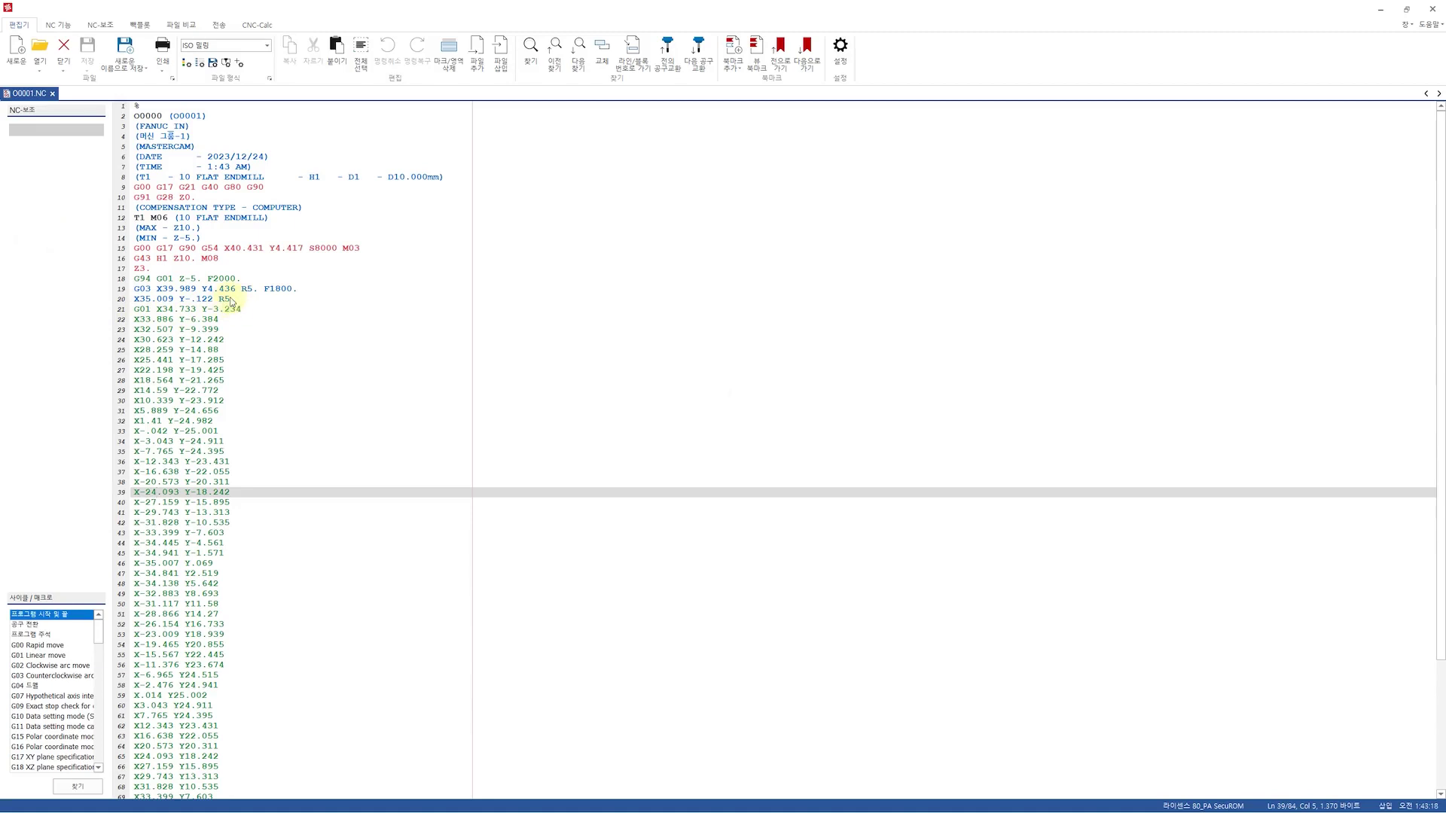
Examine the G03 lead-in and the G01 blocks through to the end of the program, and close the NC editor
click(153, 289)
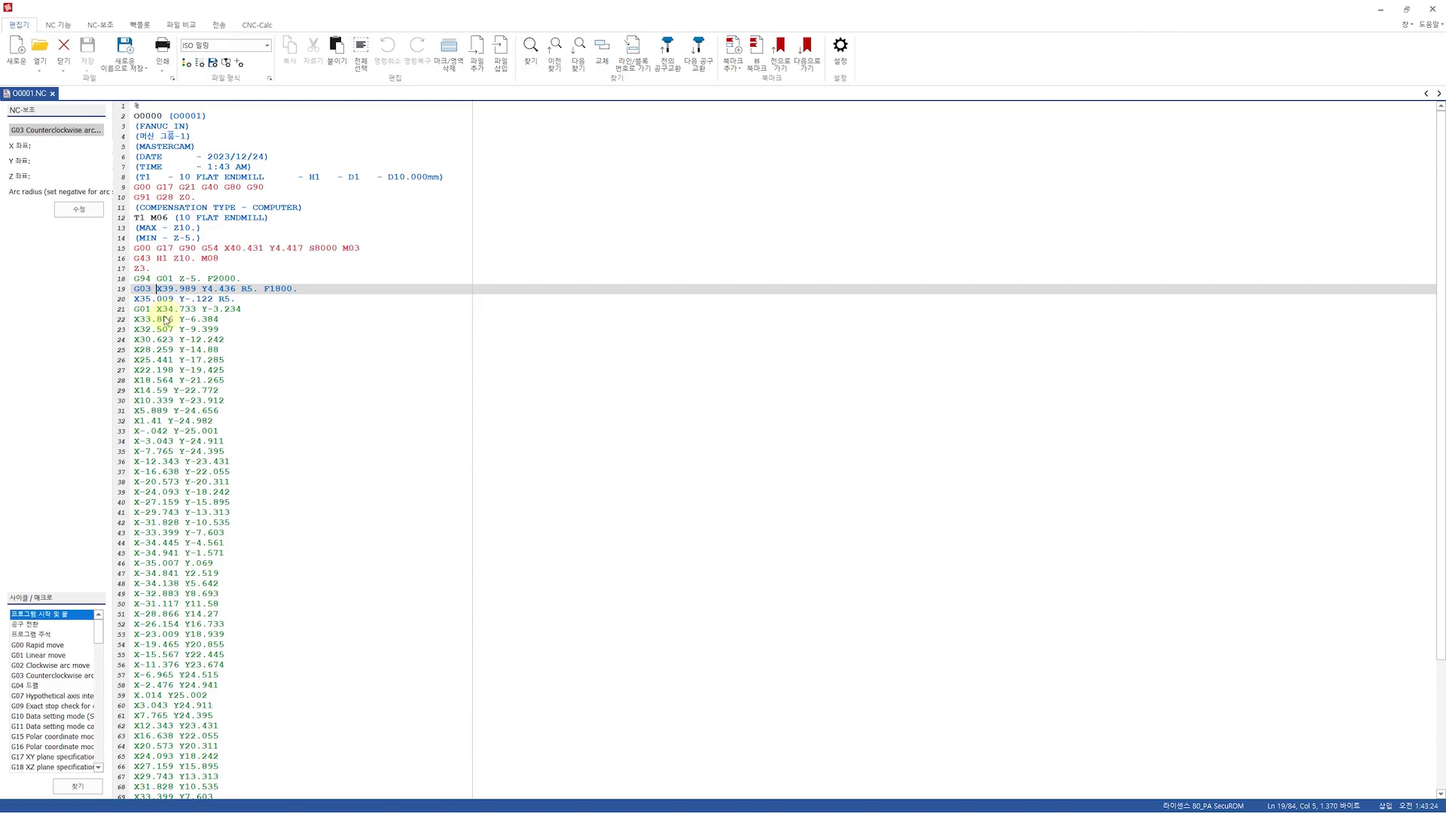
click(249, 319)
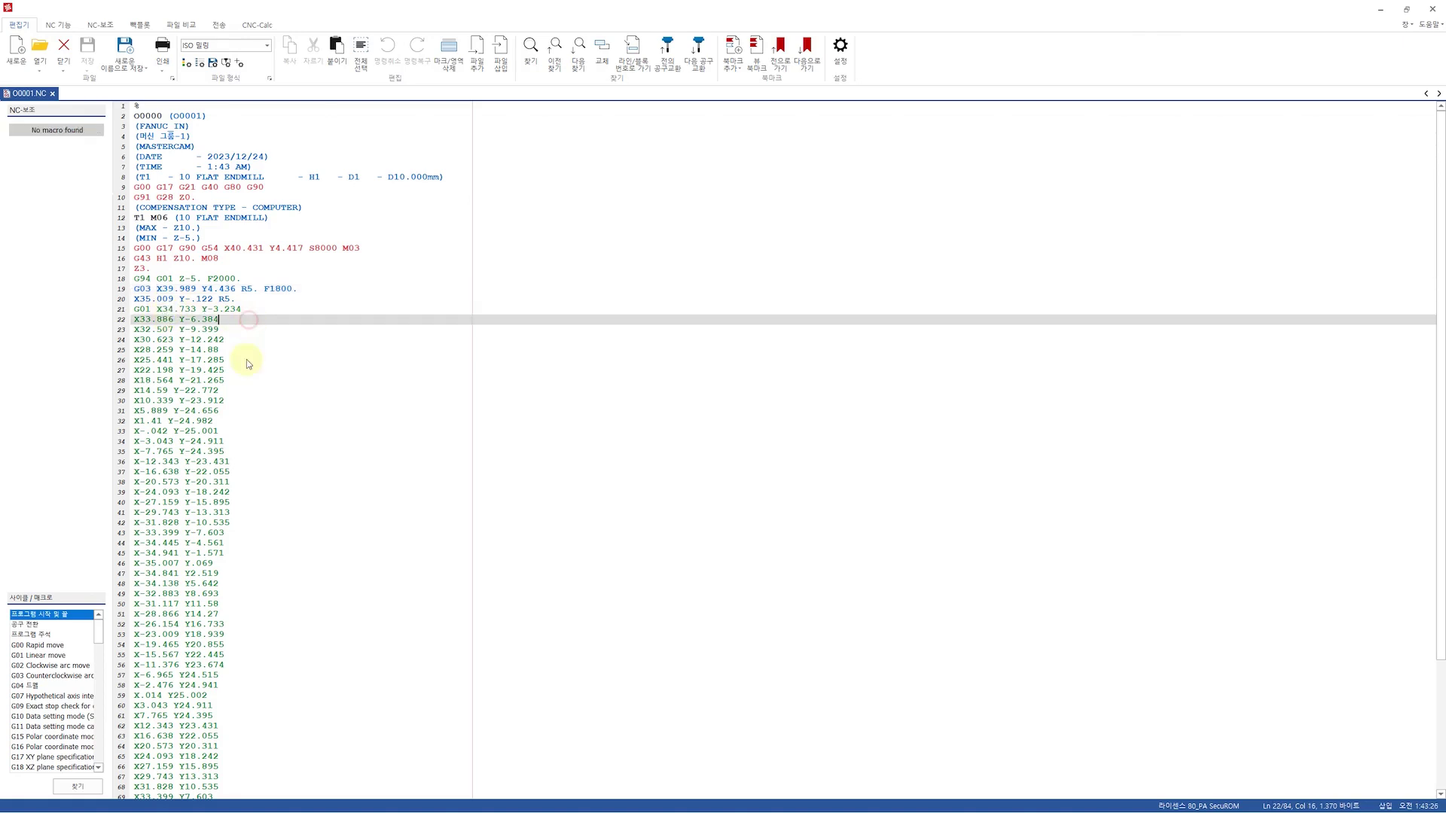
click(235, 412)
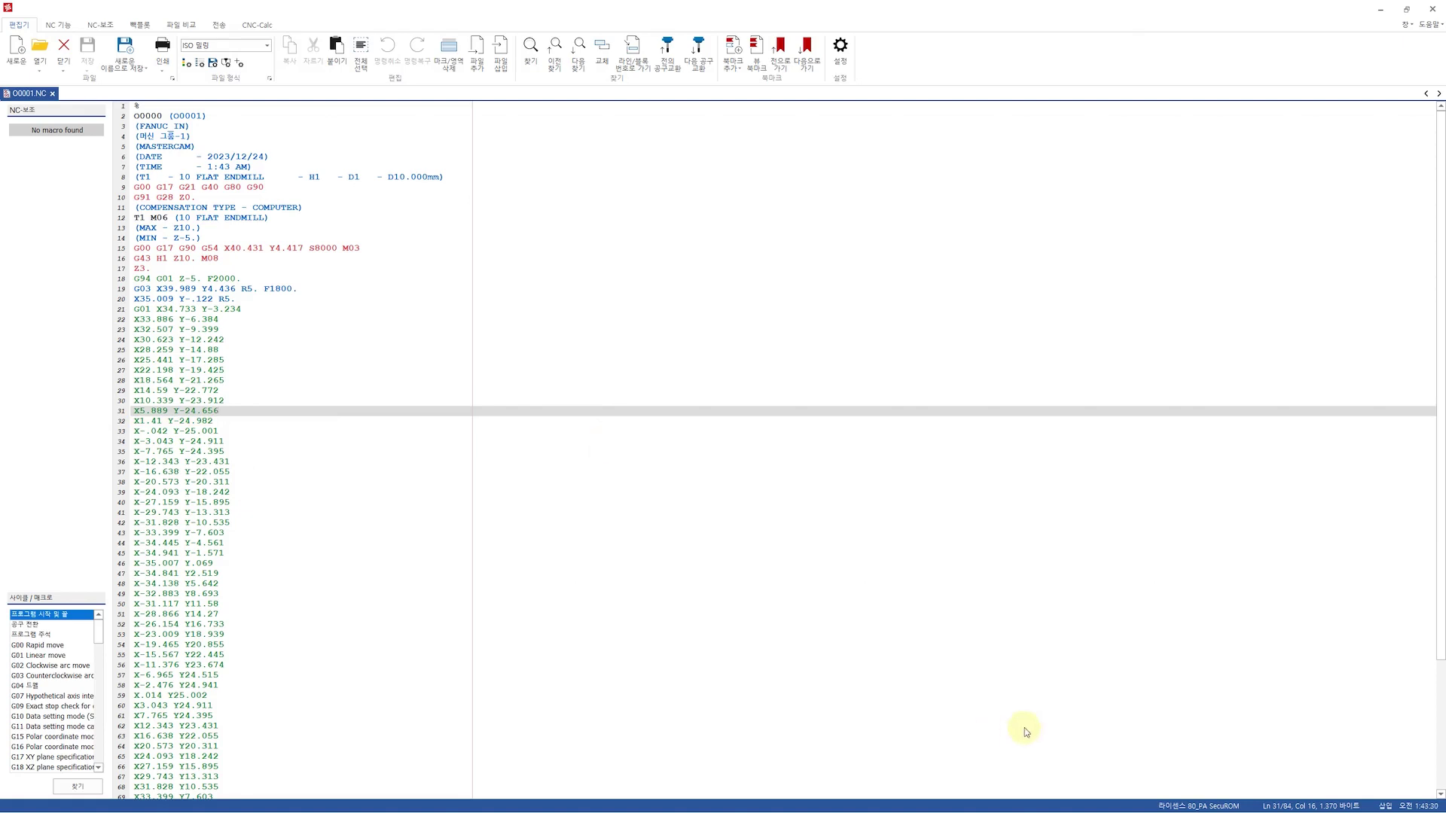
scroll(1024, 727, down, 6)
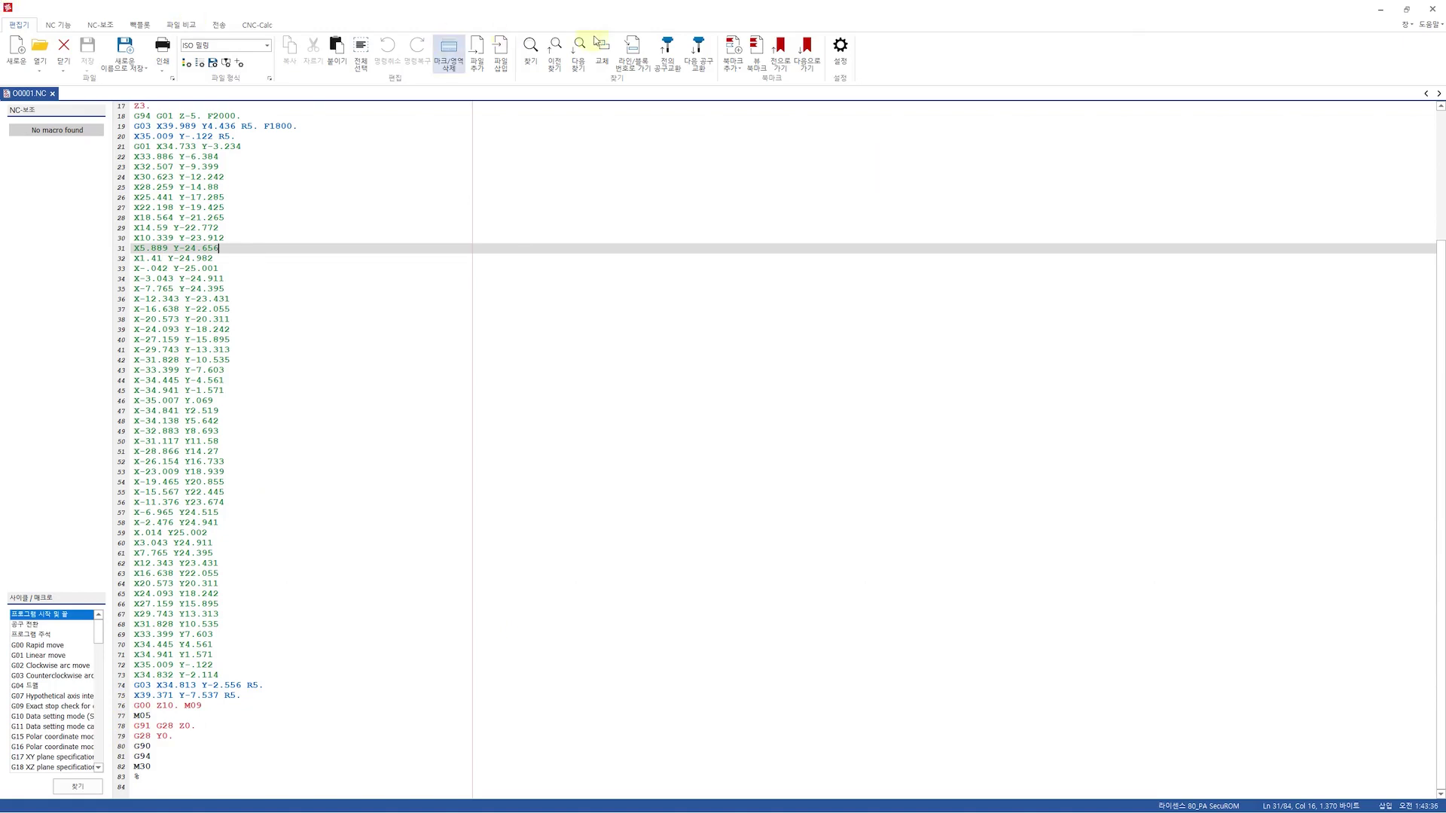
click(1422, 10)
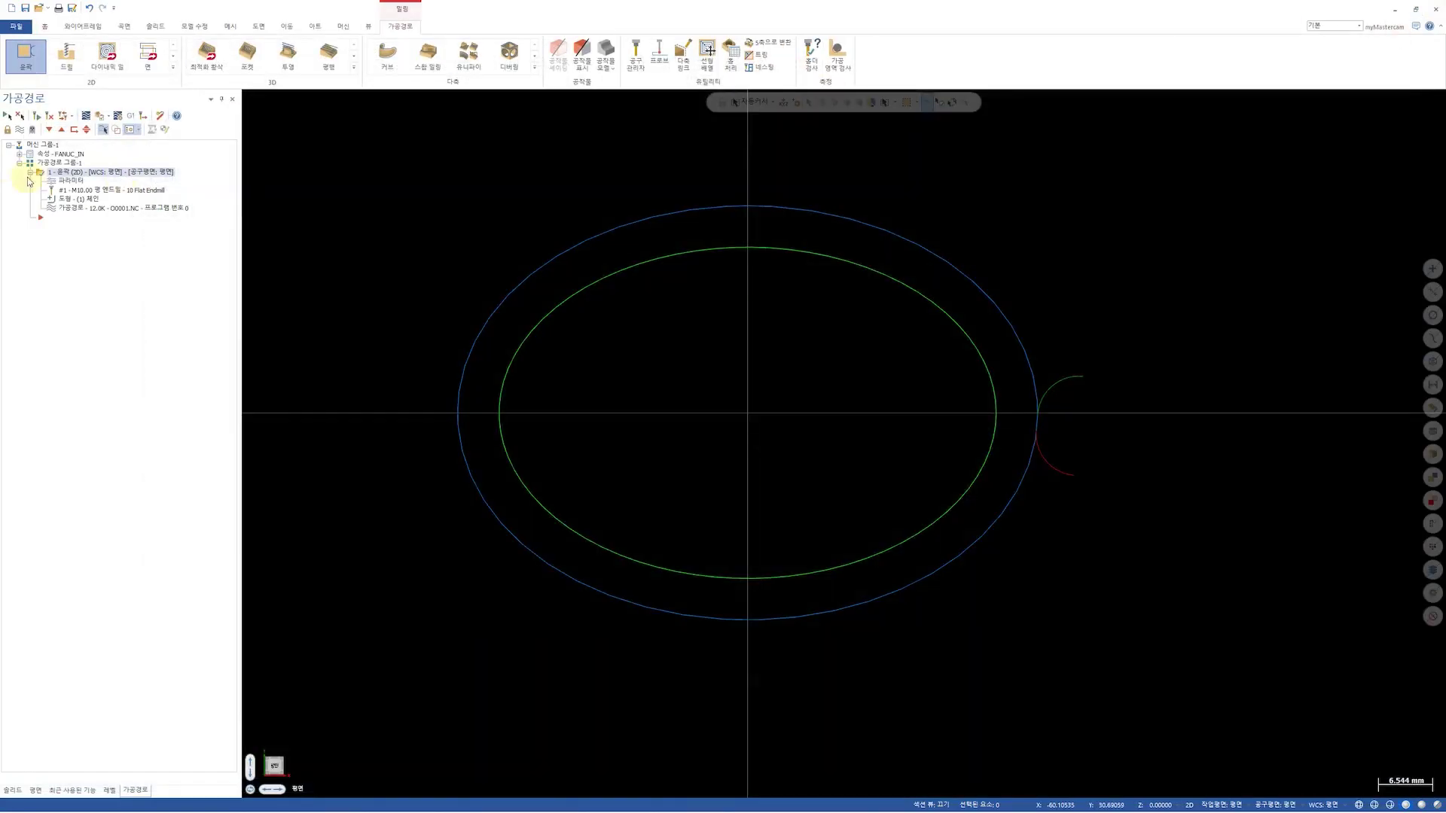
Set the contour's total tolerance to 0.01, view the machined part photo 0.01.jpg, and accept the parameters to regenerate the toolpath
click(59, 182)
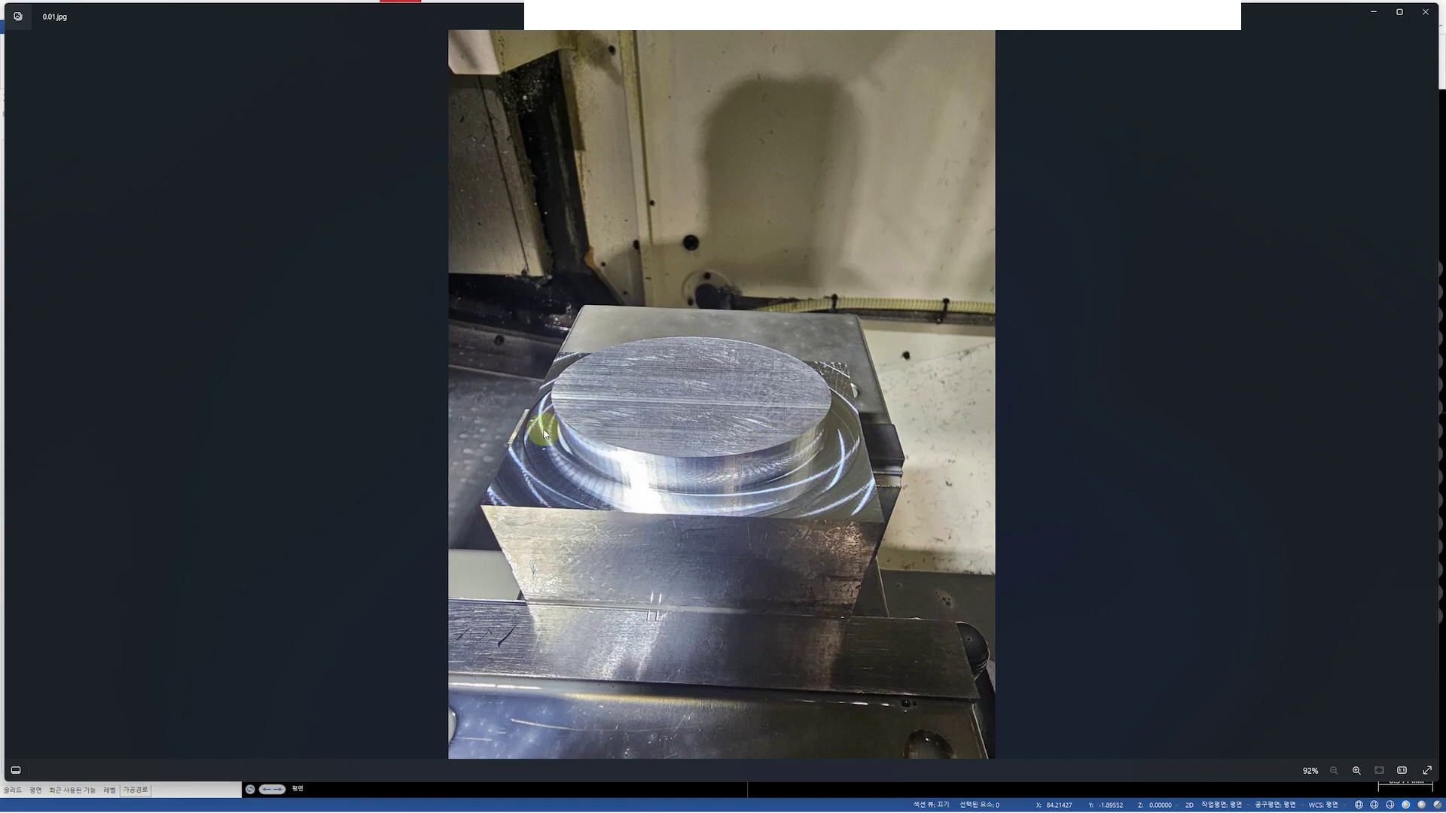
click(1425, 12)
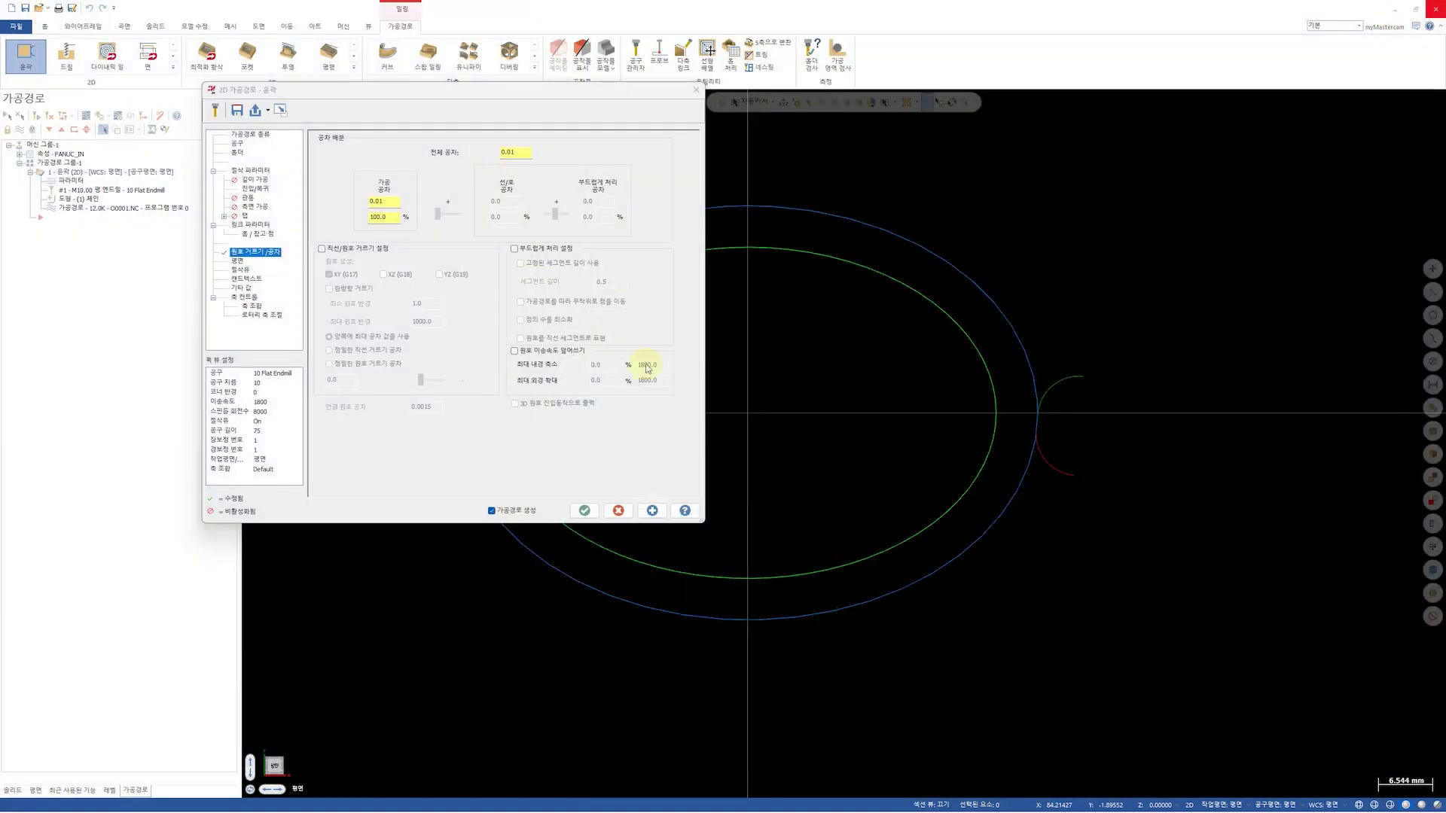
click(579, 514)
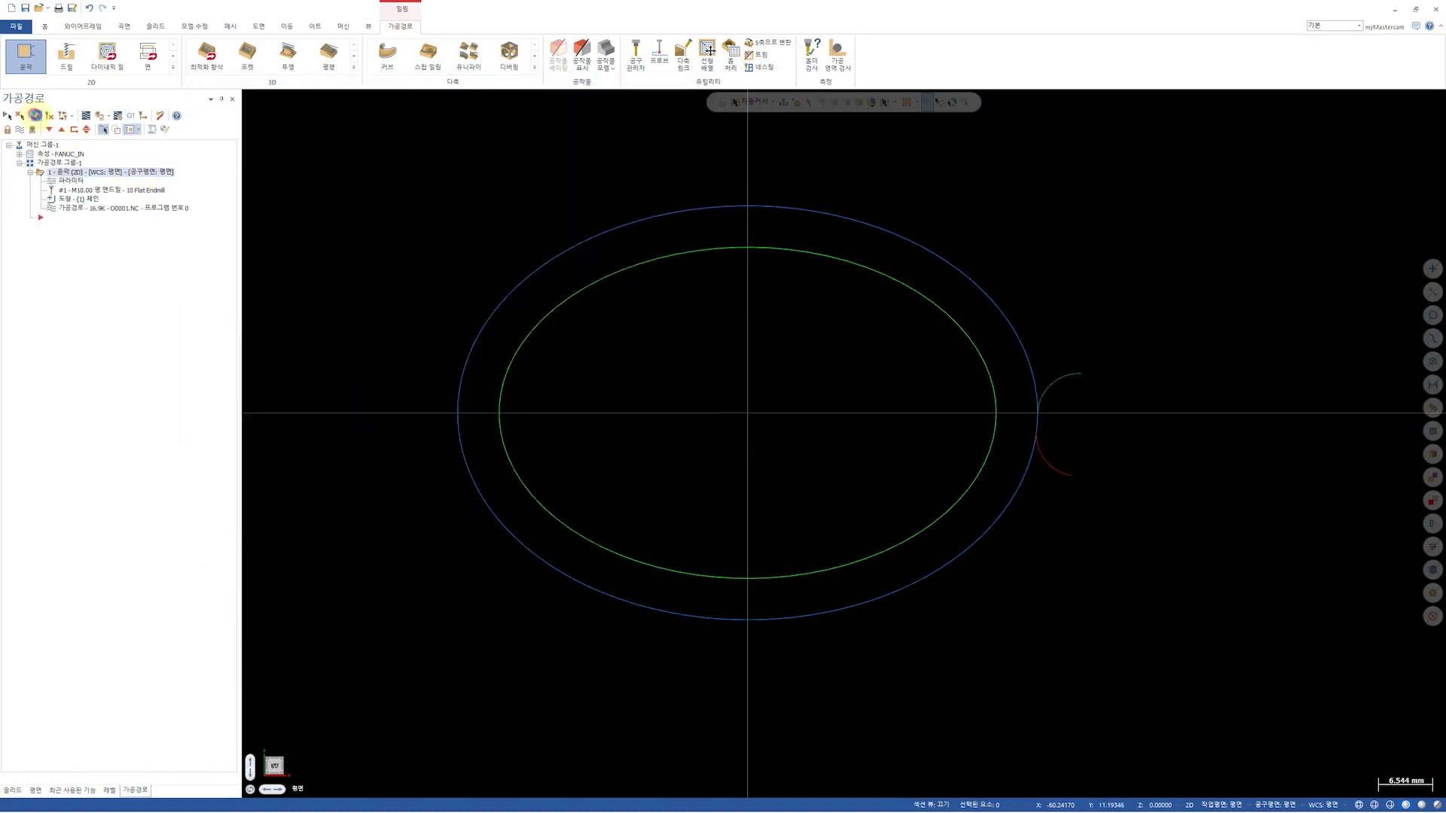
Post the 0.01 tolerance toolpath over O0001.NC, review its blocks to the end of the program, and close the NC editor
click(130, 115)
click(78, 335)
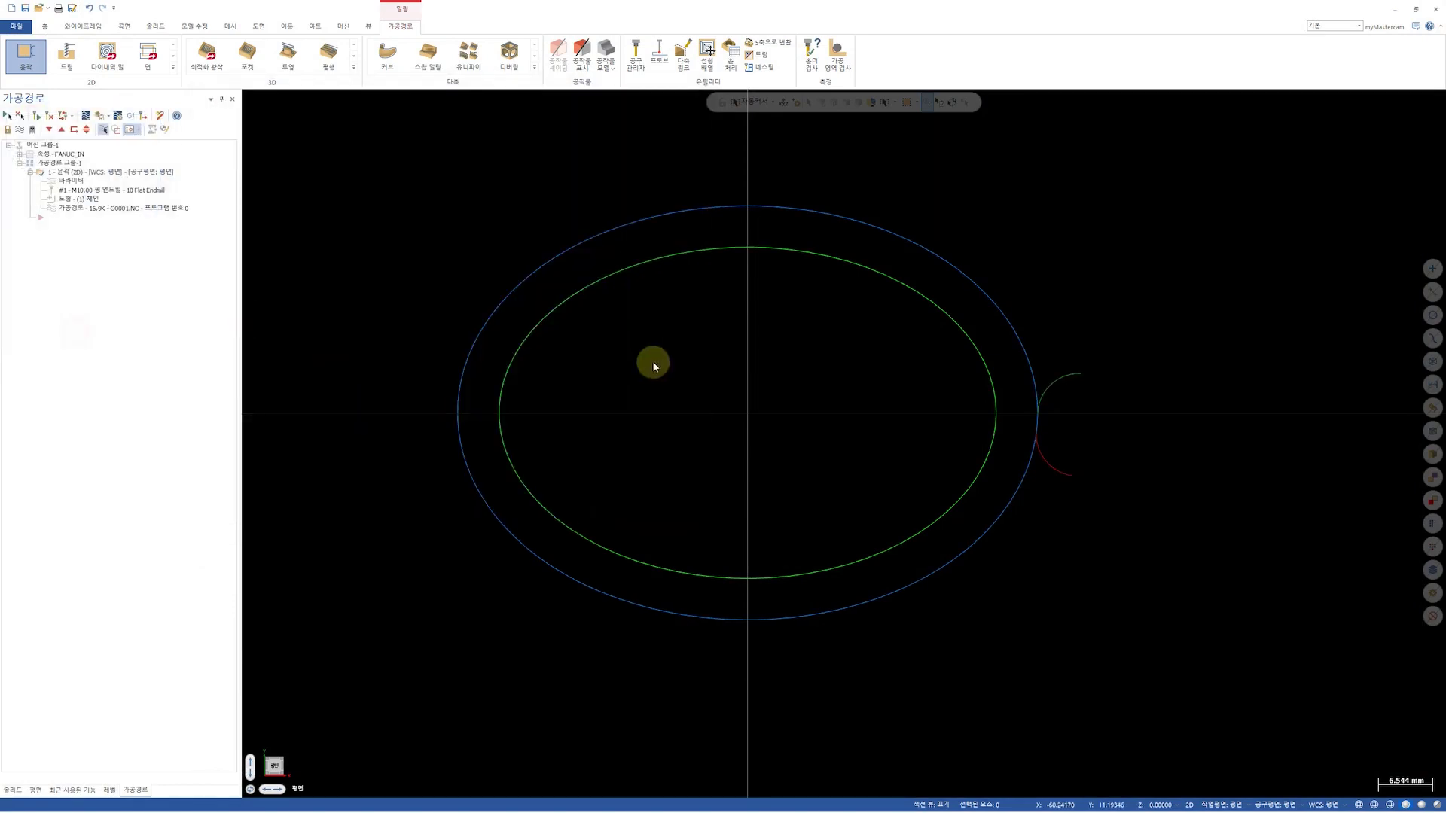
key(Return)
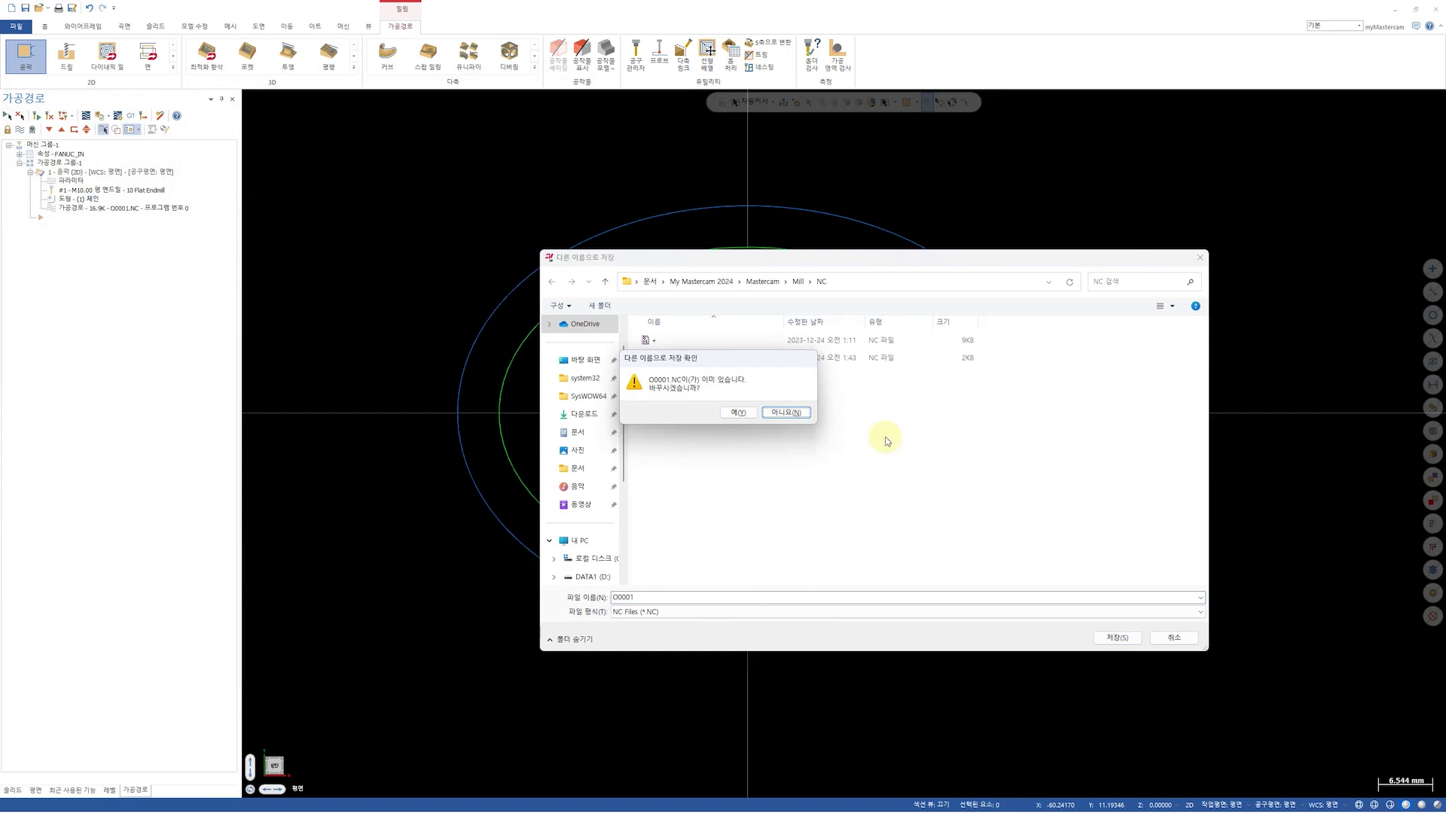
click(727, 411)
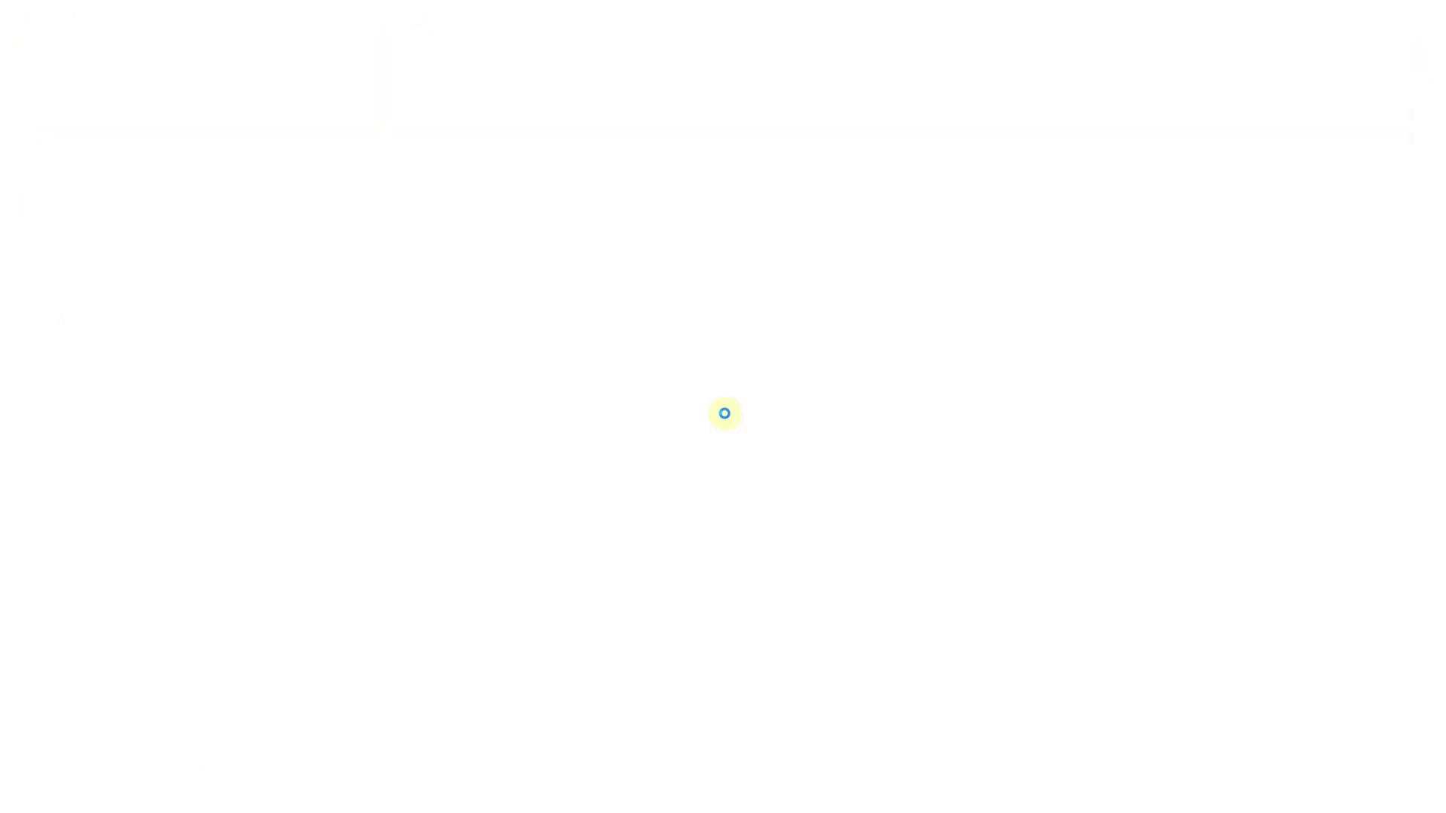
scroll(372, 454, down, 20)
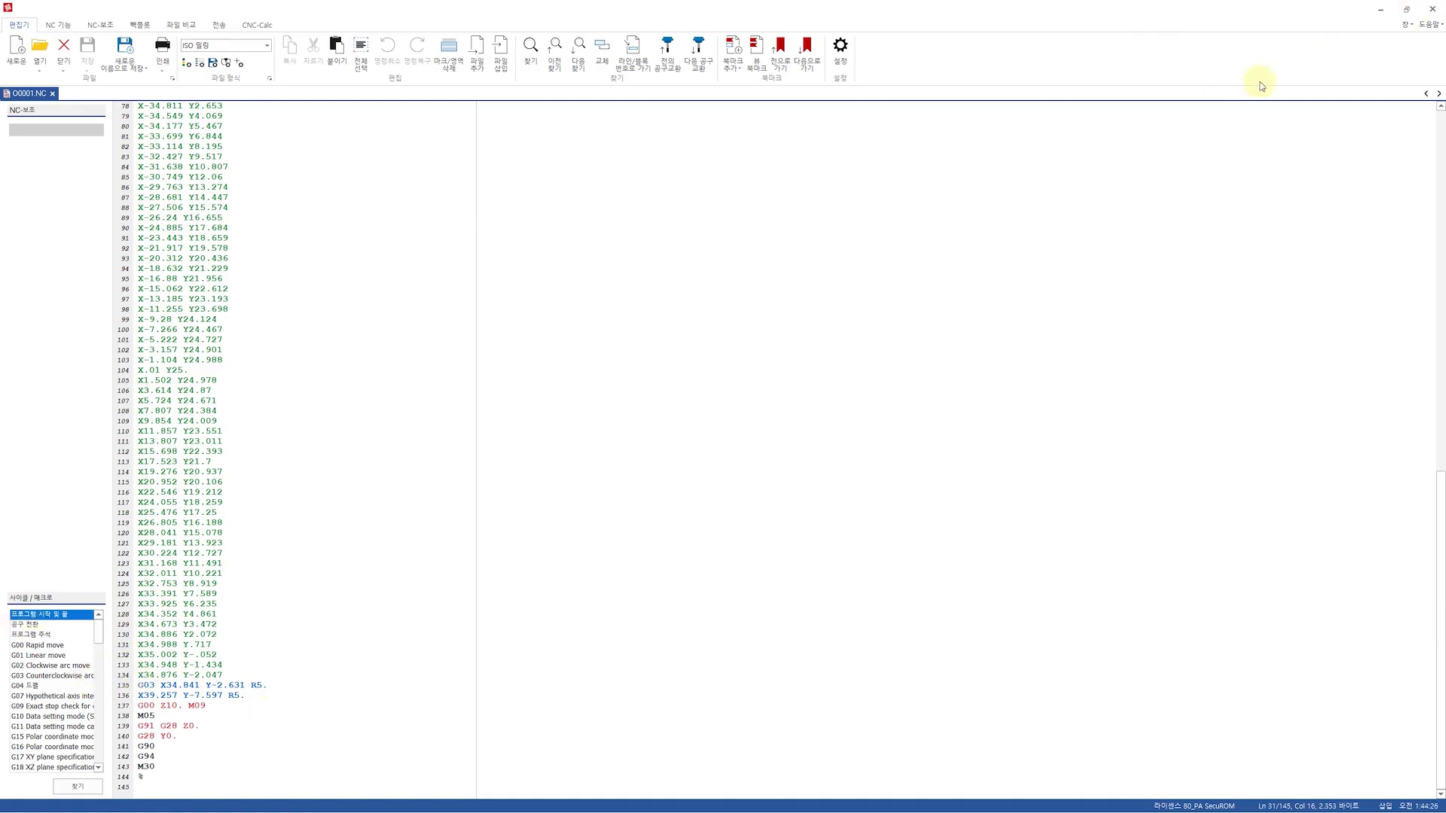
click(1426, 10)
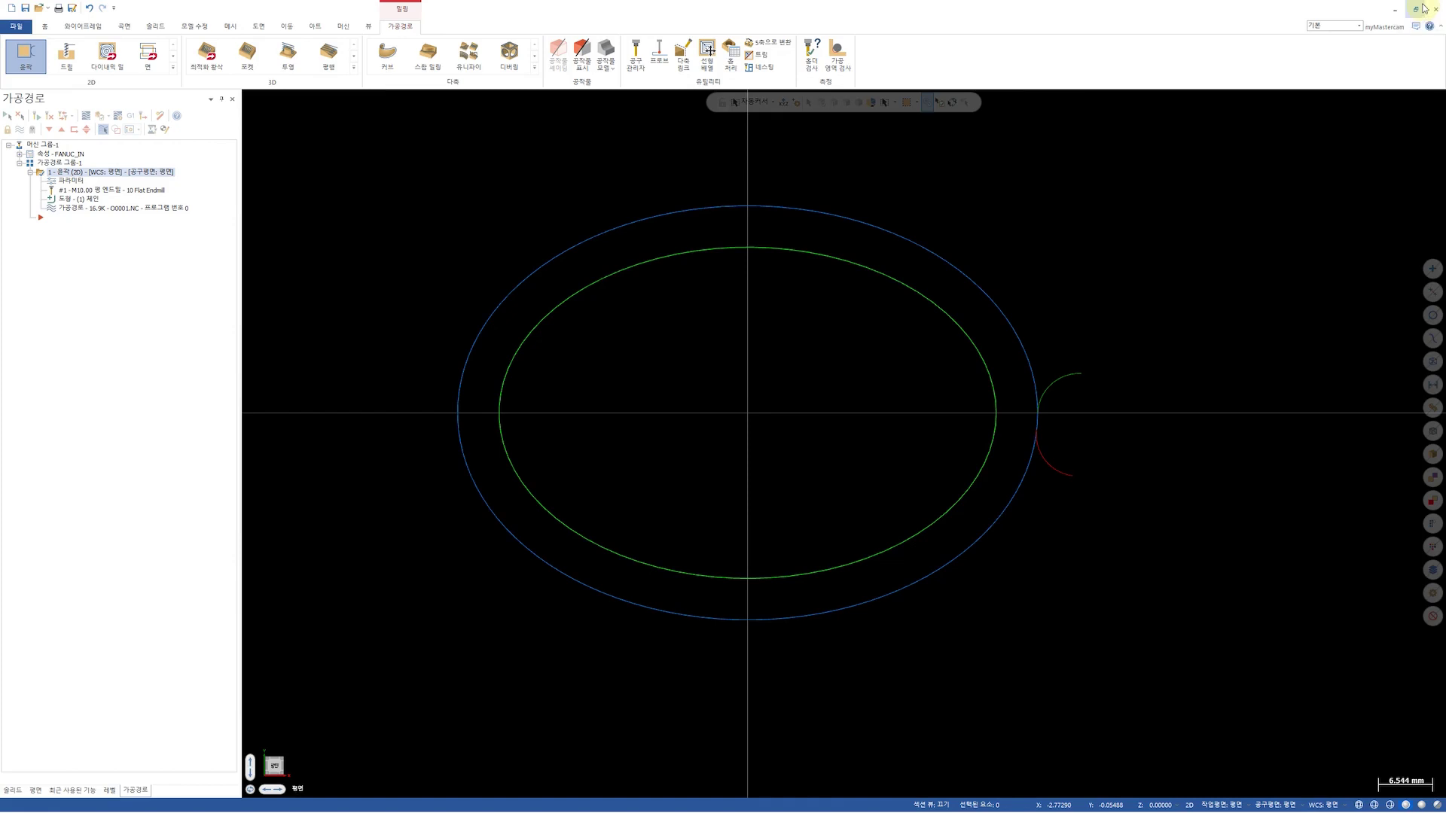
Set the contour's total tolerance to 0.005 in the arc filter/tolerance parameters and regenerate the toolpath
click(75, 182)
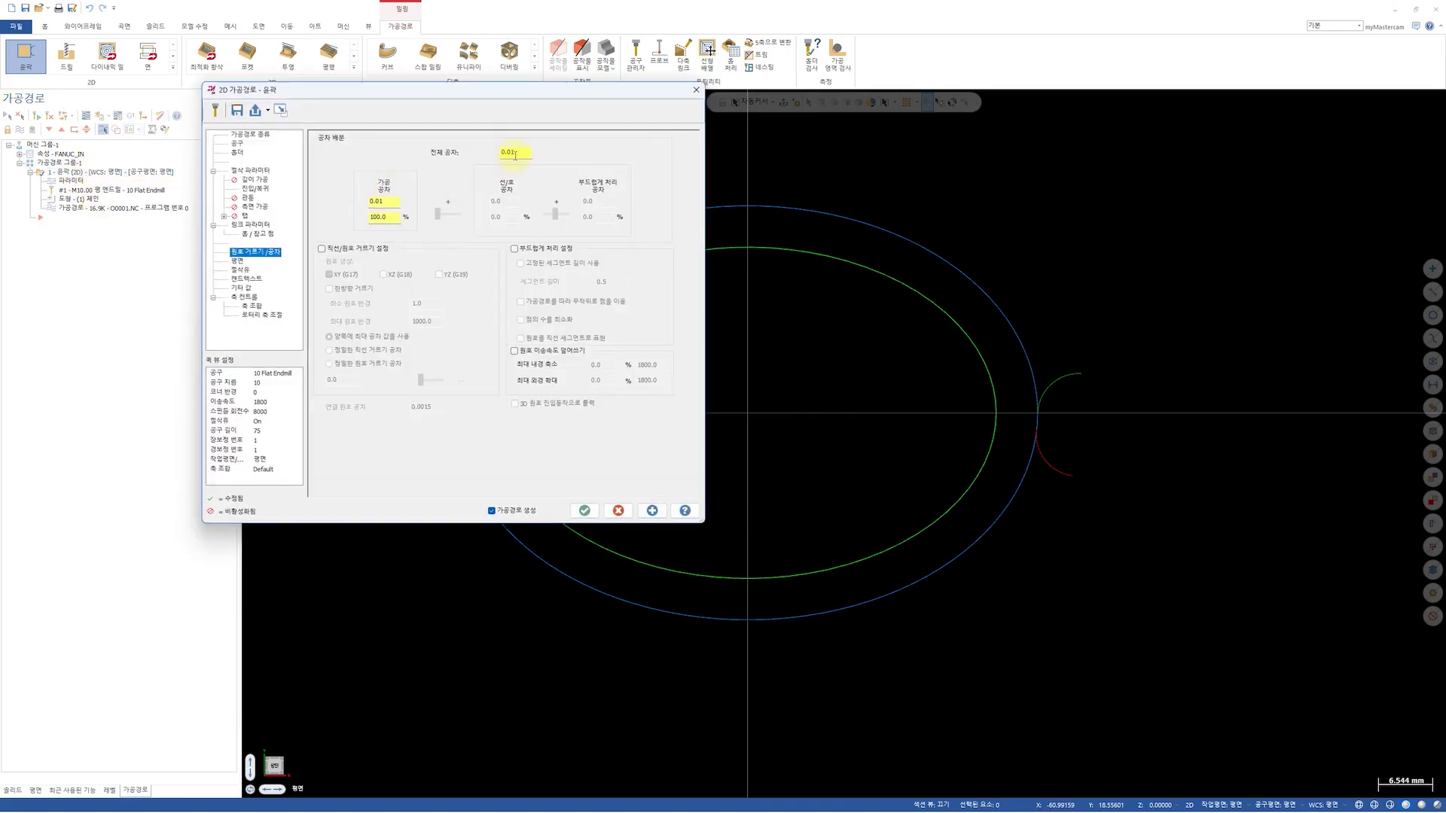
double_click(512, 151)
text(0.005)
key(Return)
click(584, 512)
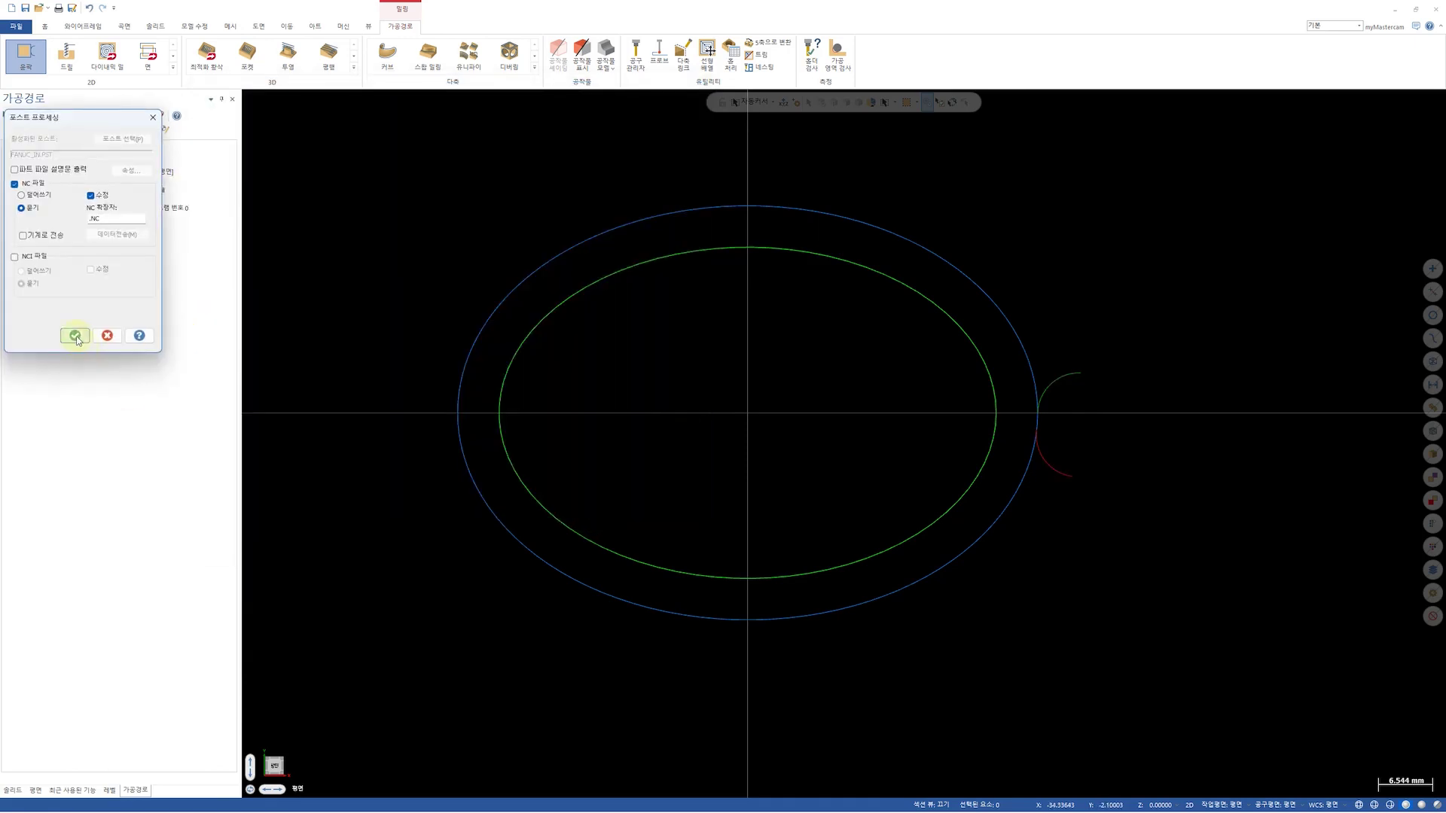
Post the 0.005 tolerance toolpath to the NC file O0001, replacing the existing file
click(75, 336)
key(Return)
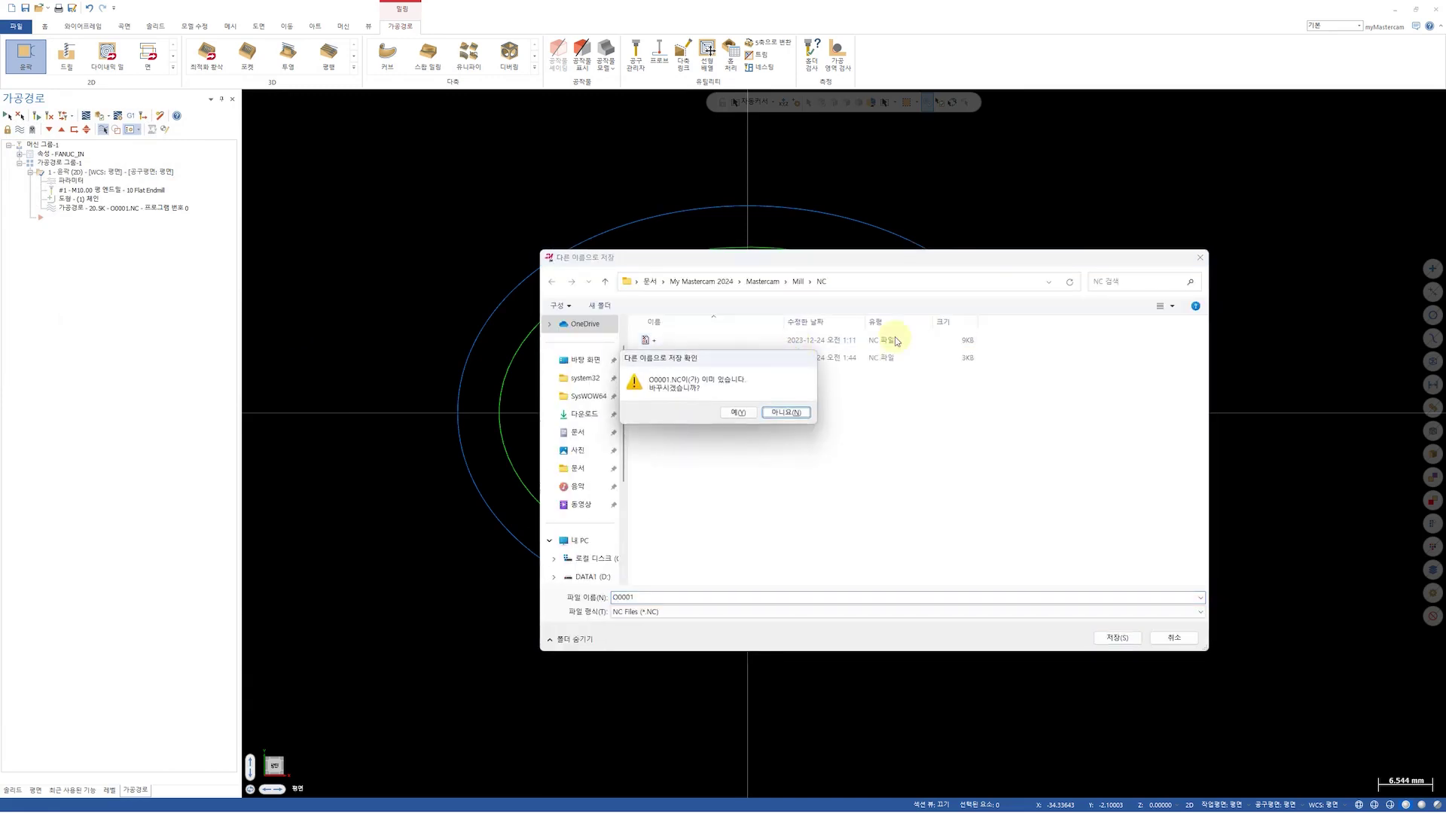
click(736, 412)
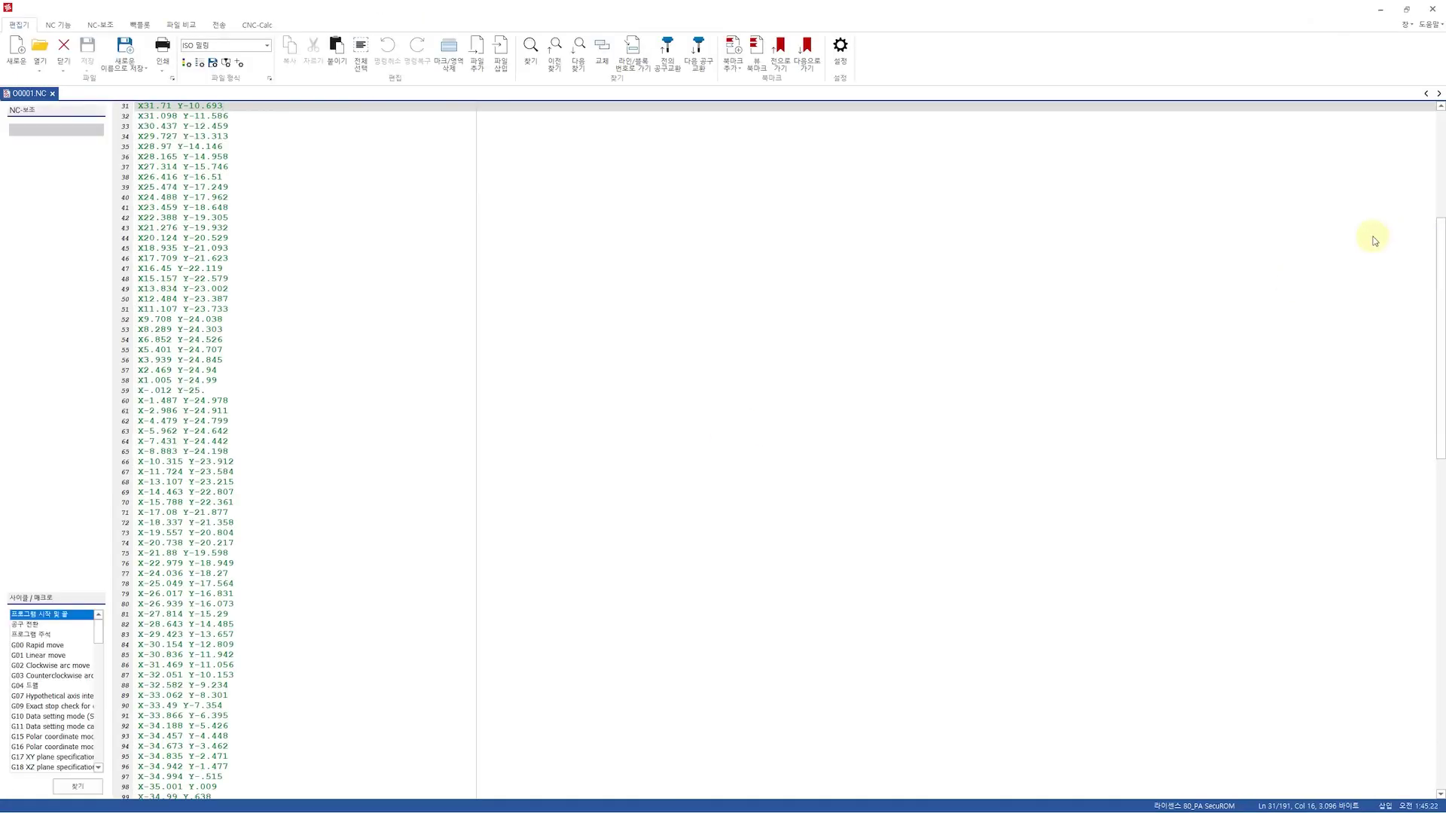
Review the point blocks of the posted program, close the NC editor, and view the machined part photo 0.005.jpg
scroll(323, 625, down, 20)
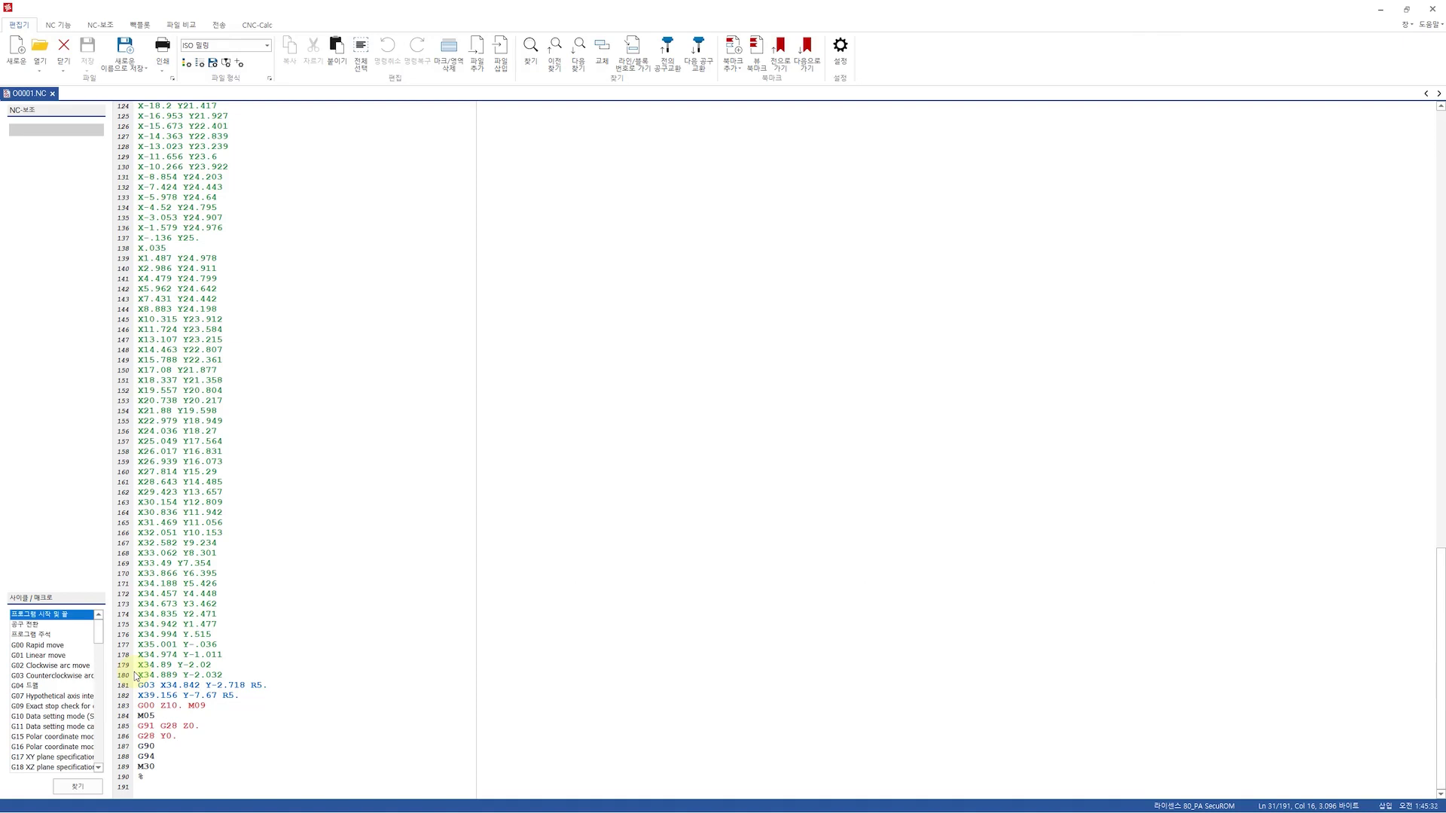
scroll(926, 607, up, 7)
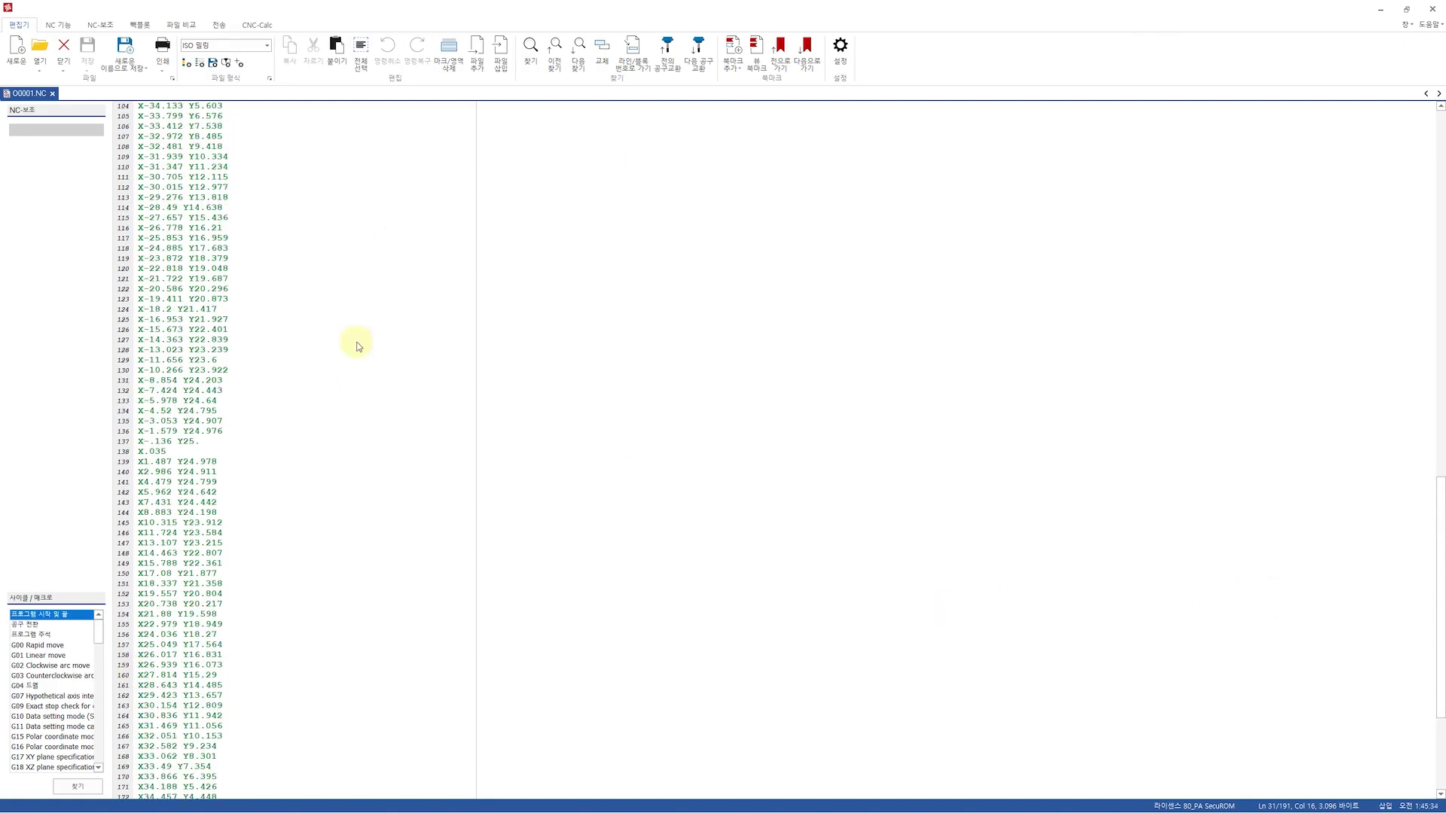
click(1432, 9)
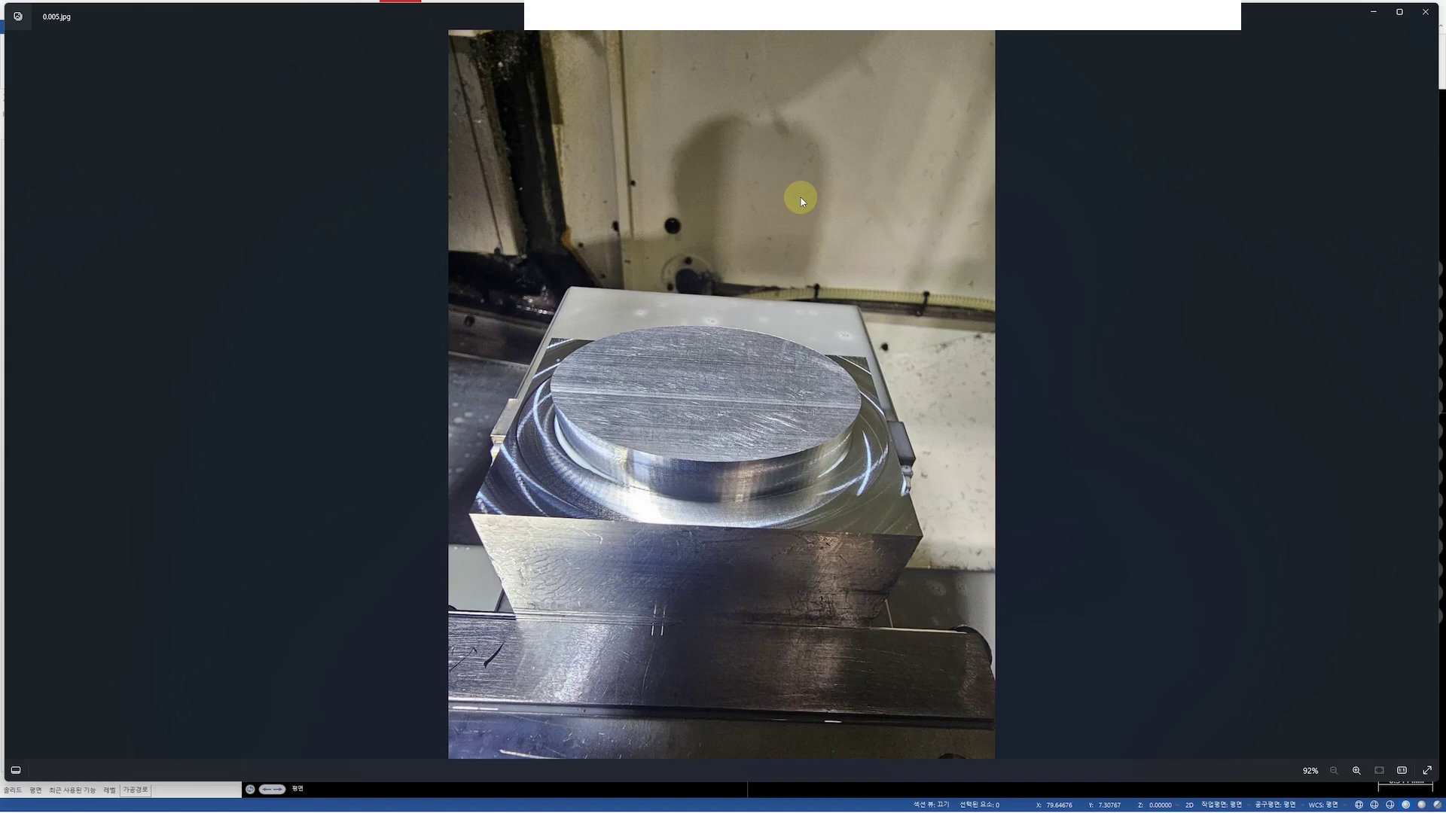
click(1425, 11)
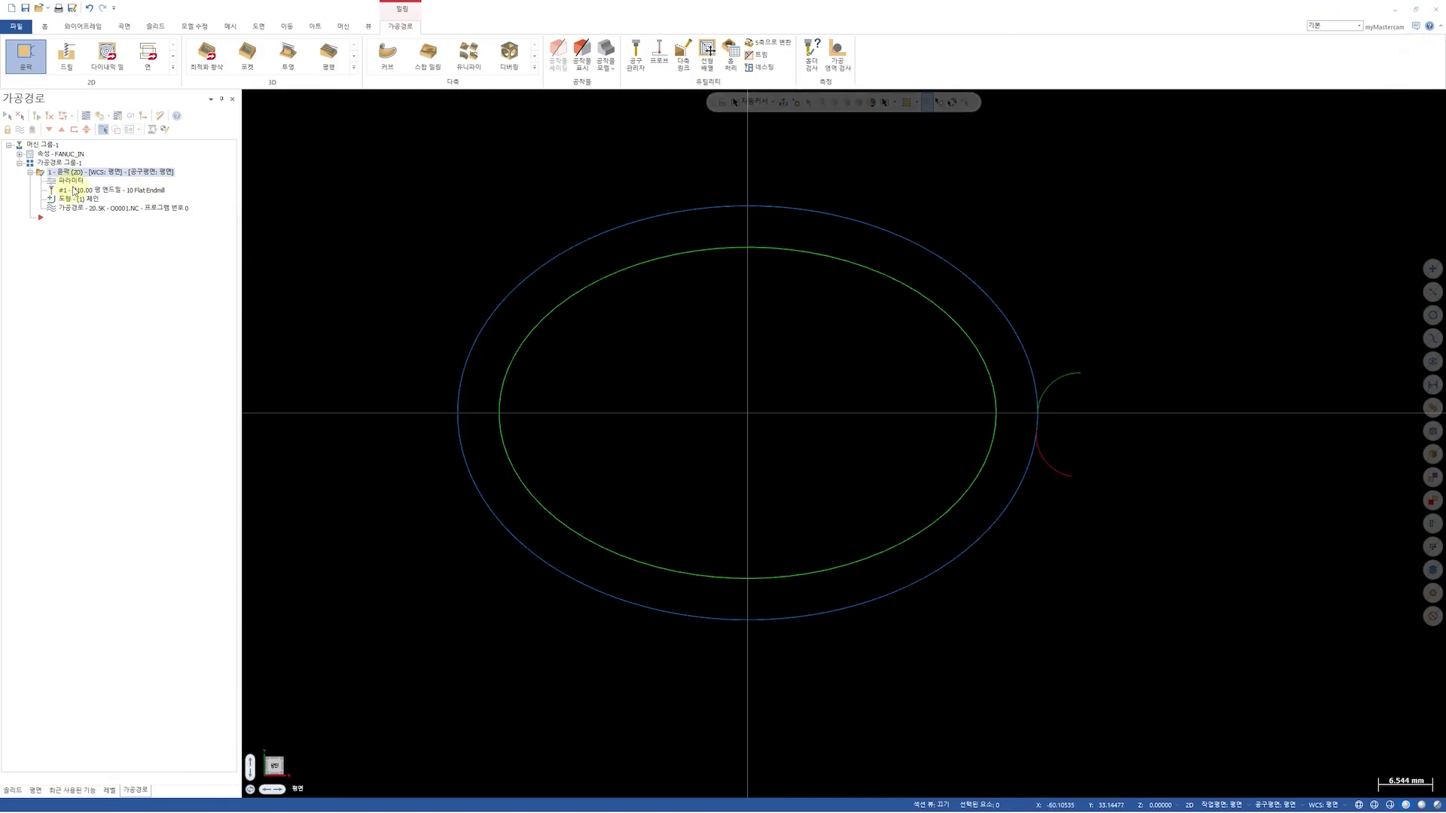
Enable line/arc filtering with XY (G17) arcs in the contour's arc filter/tolerance parameters and regenerate the toolpath
click(72, 183)
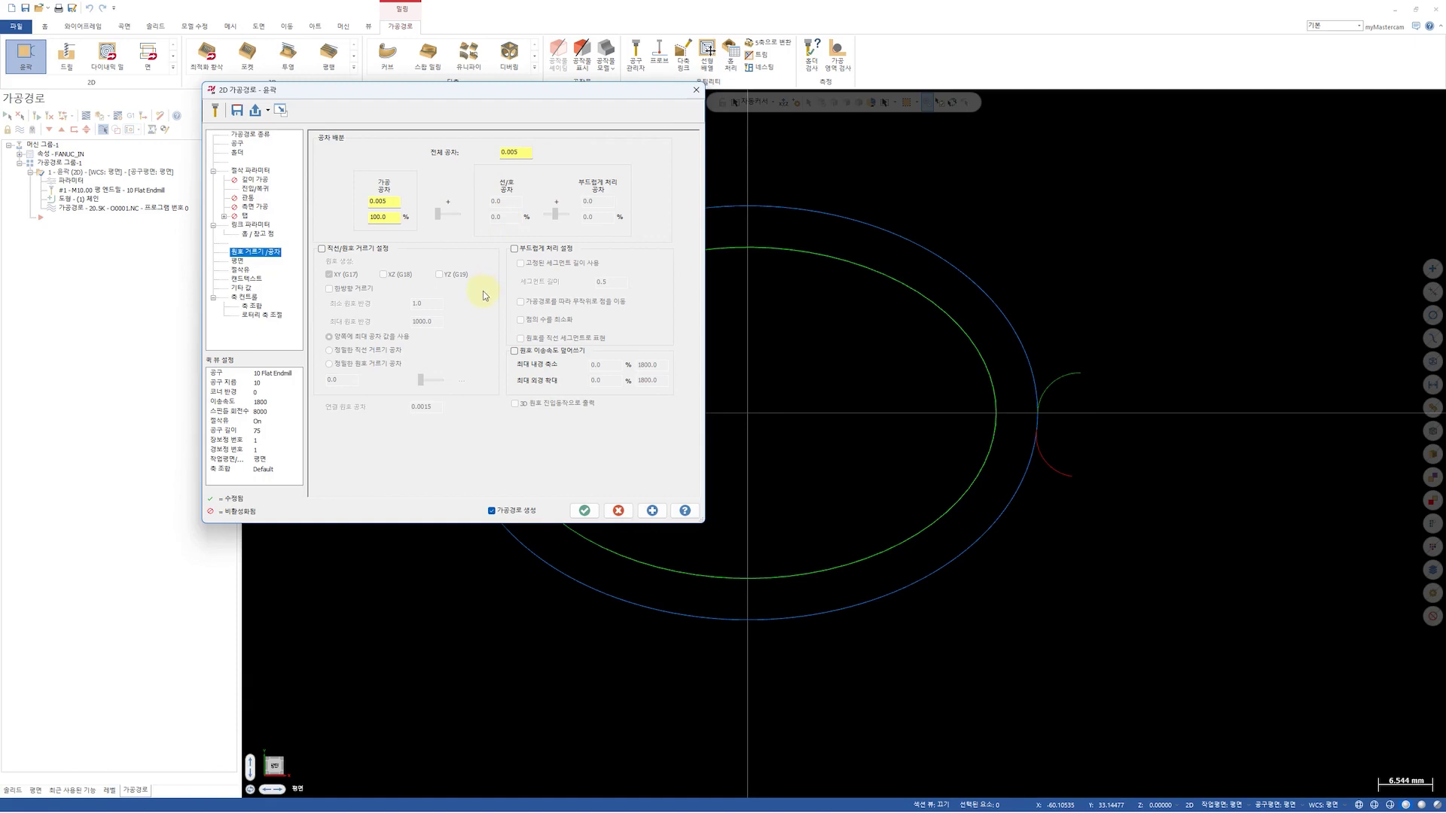
click(323, 248)
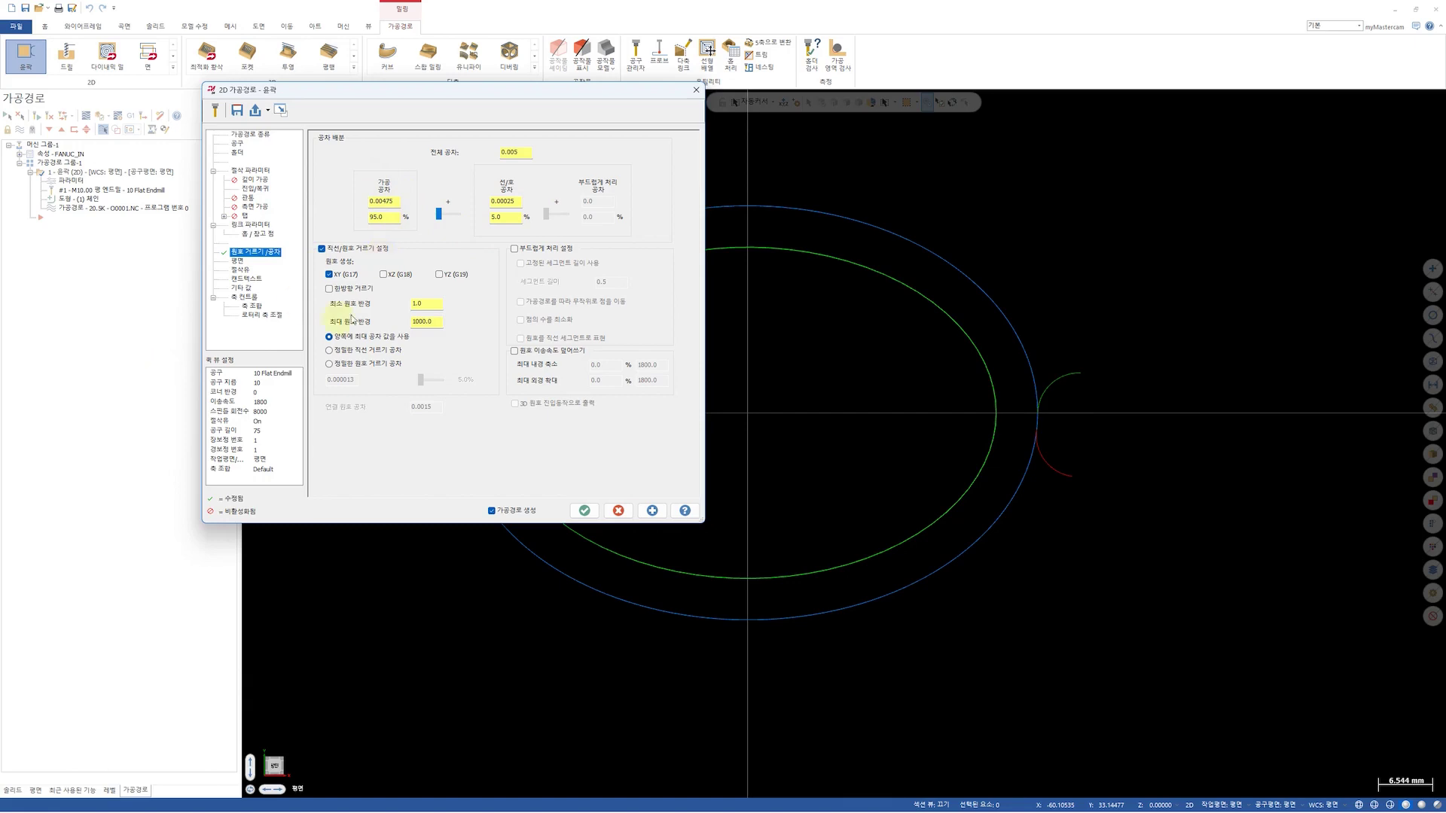
click(322, 250)
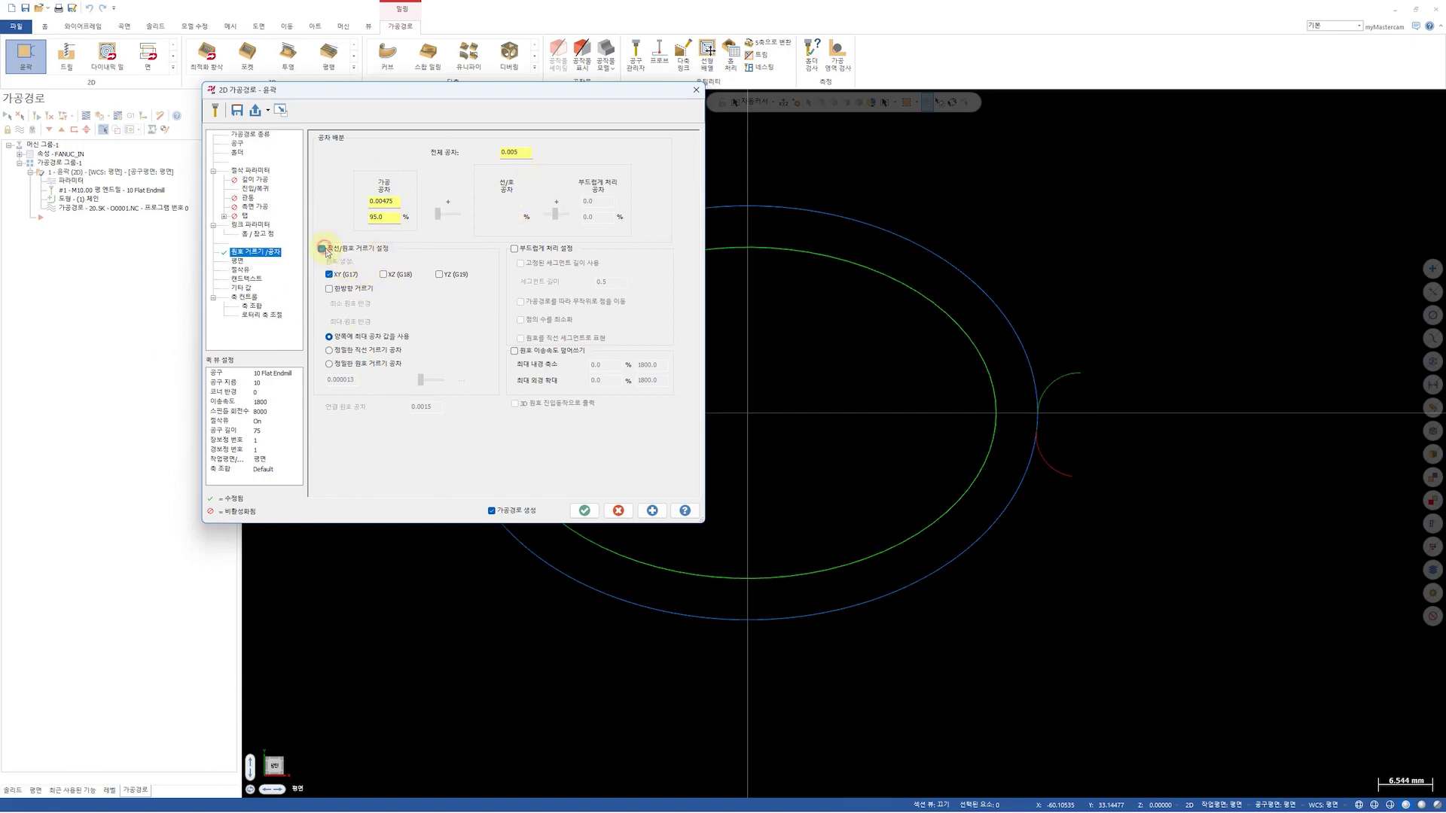
click(322, 249)
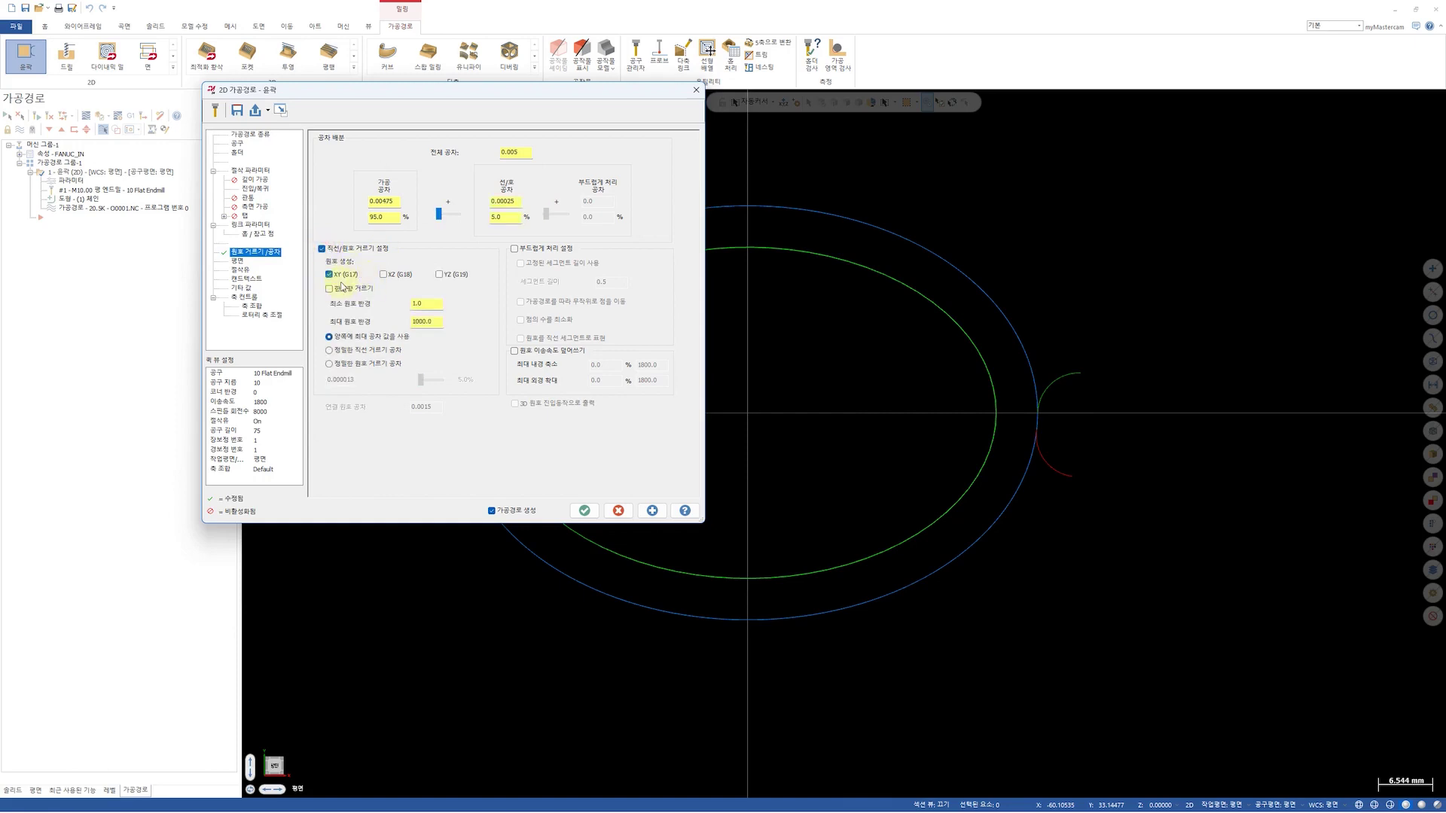
click(431, 306)
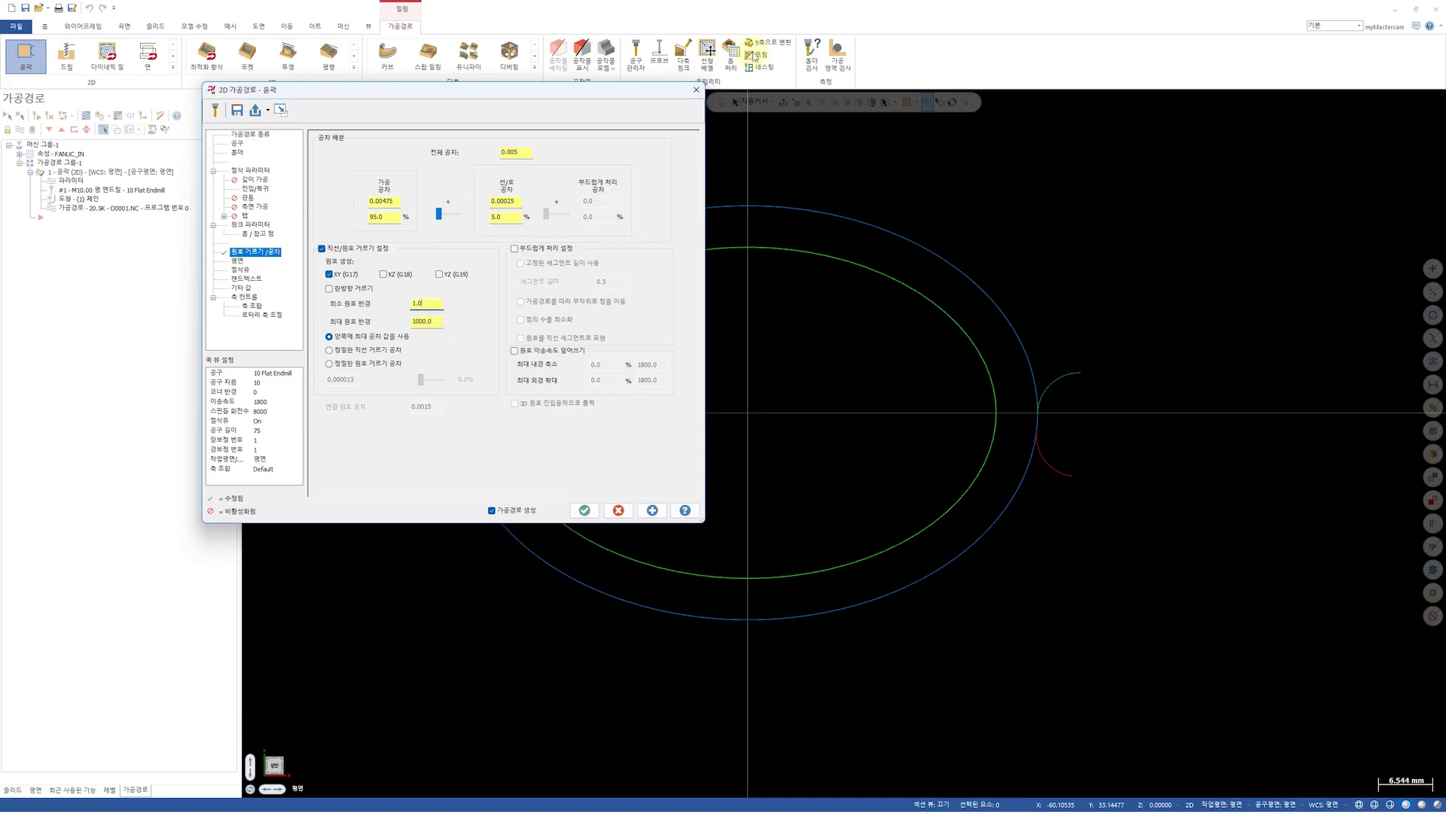
click(585, 510)
Post the line/arc-filtered contour over O0001.NC and review the ellipse blocks from the start of the program
click(131, 115)
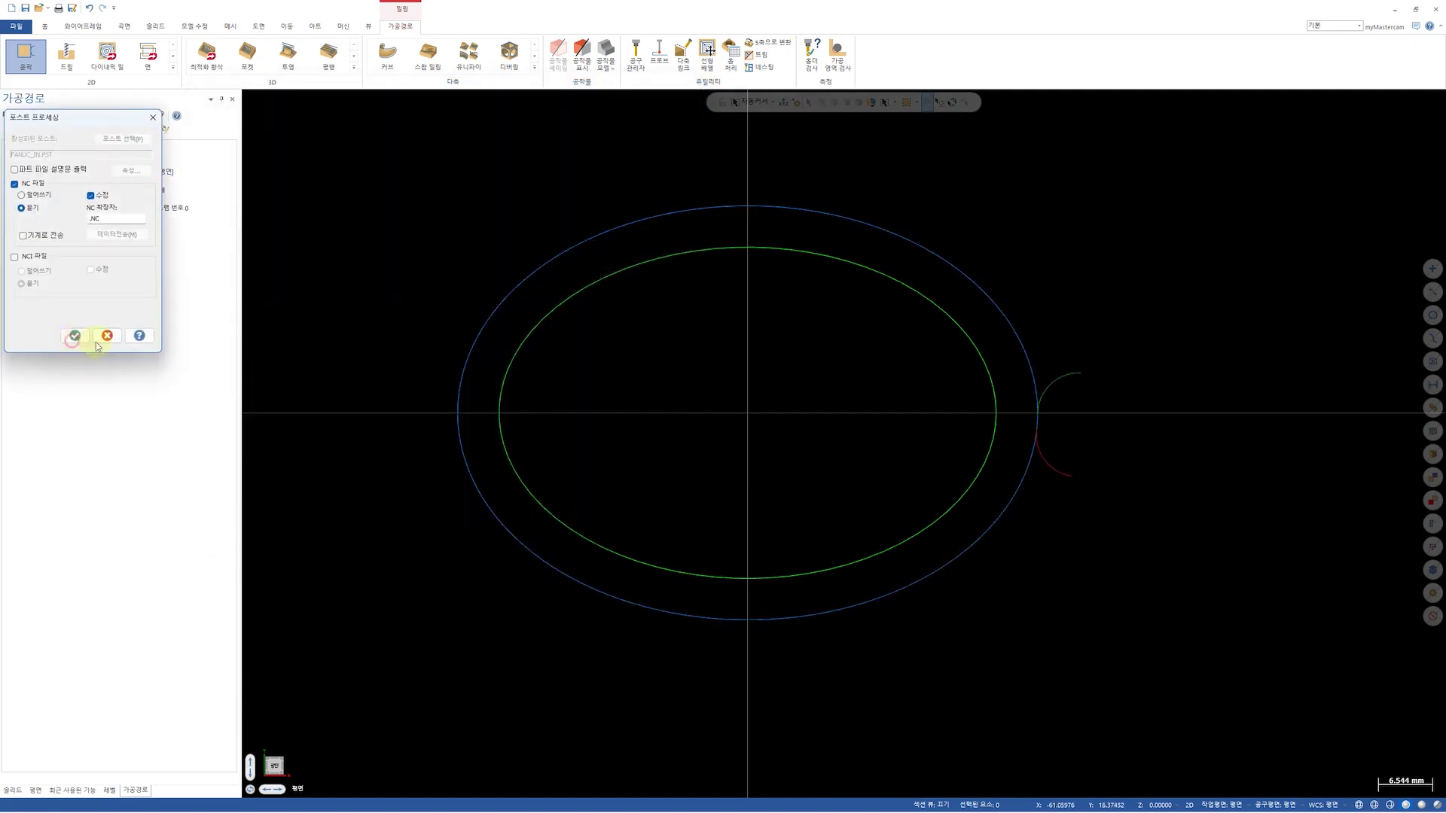
click(74, 332)
key(Return)
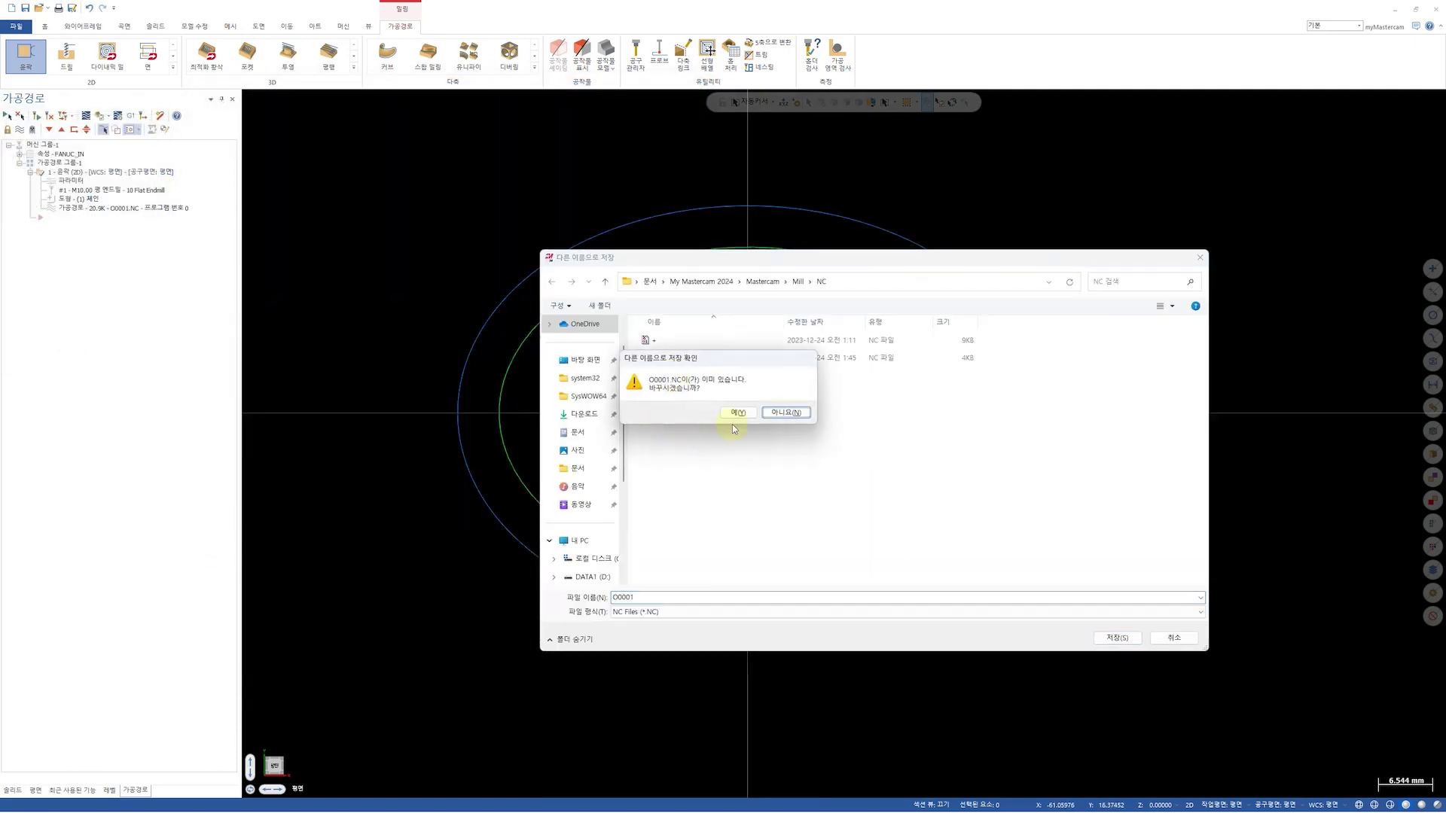
click(736, 413)
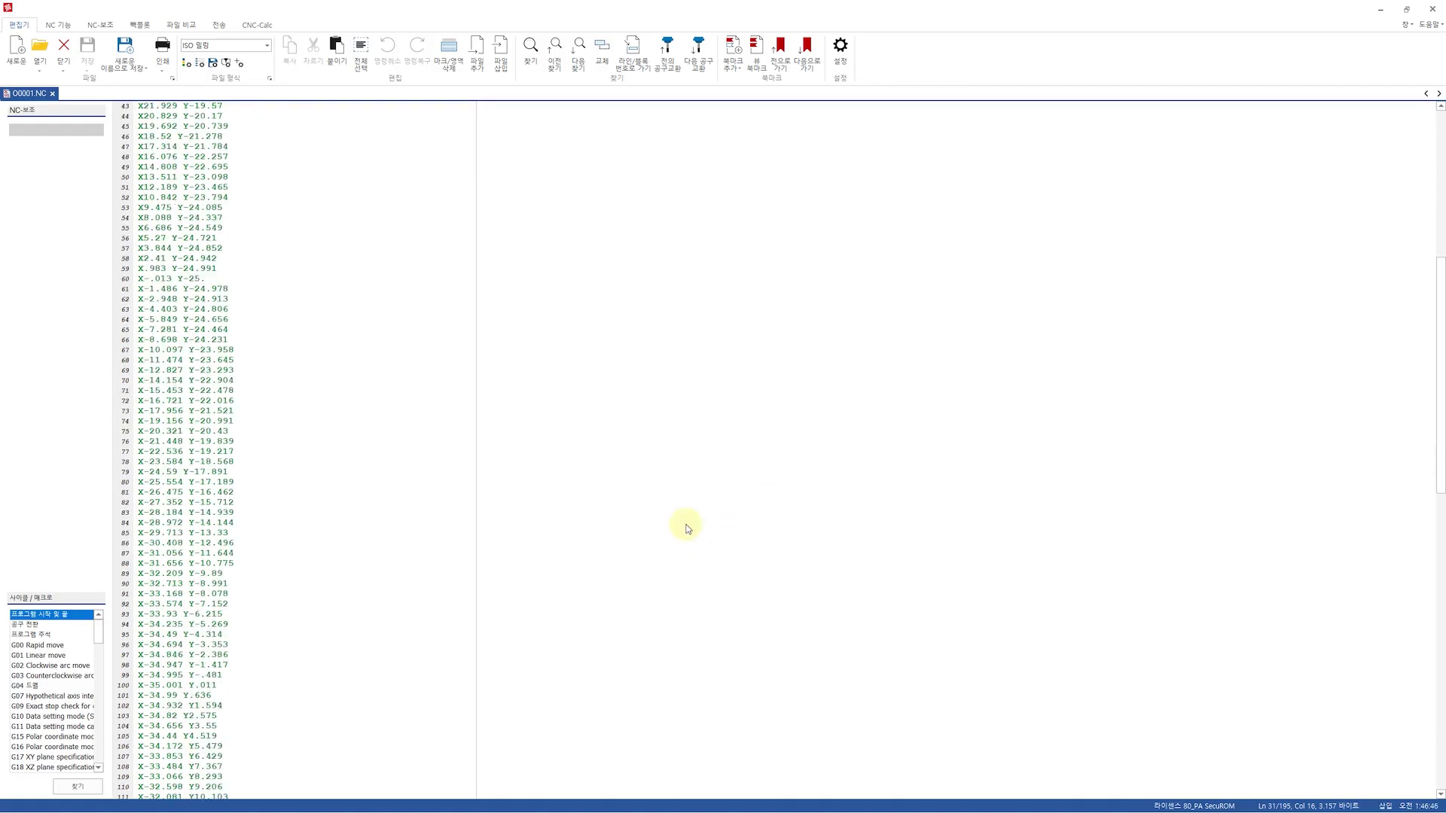
scroll(685, 524, up, 10)
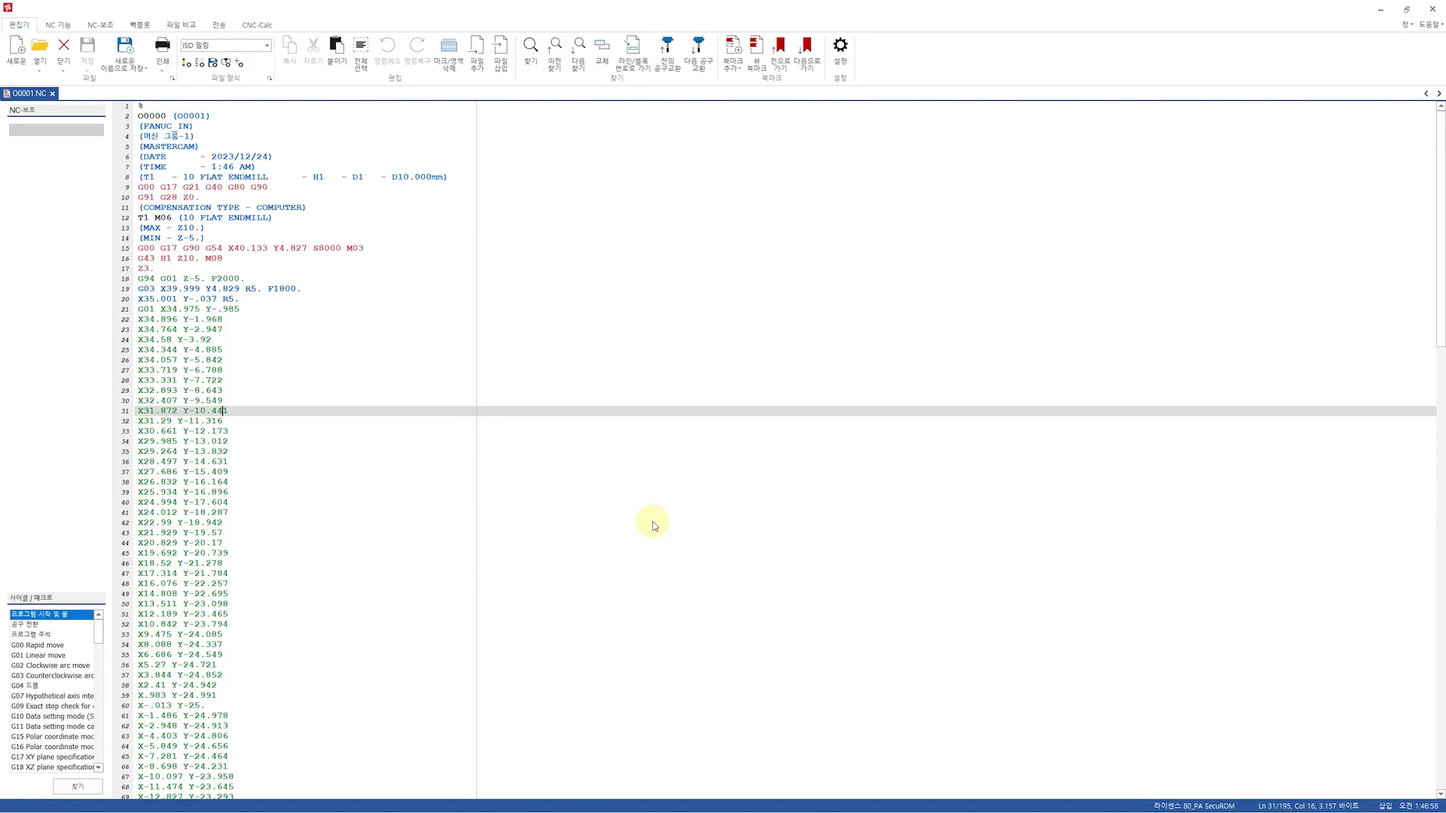
Review the remaining ellipse point blocks of the posted program and close the NC editor
scroll(311, 410, down, 12)
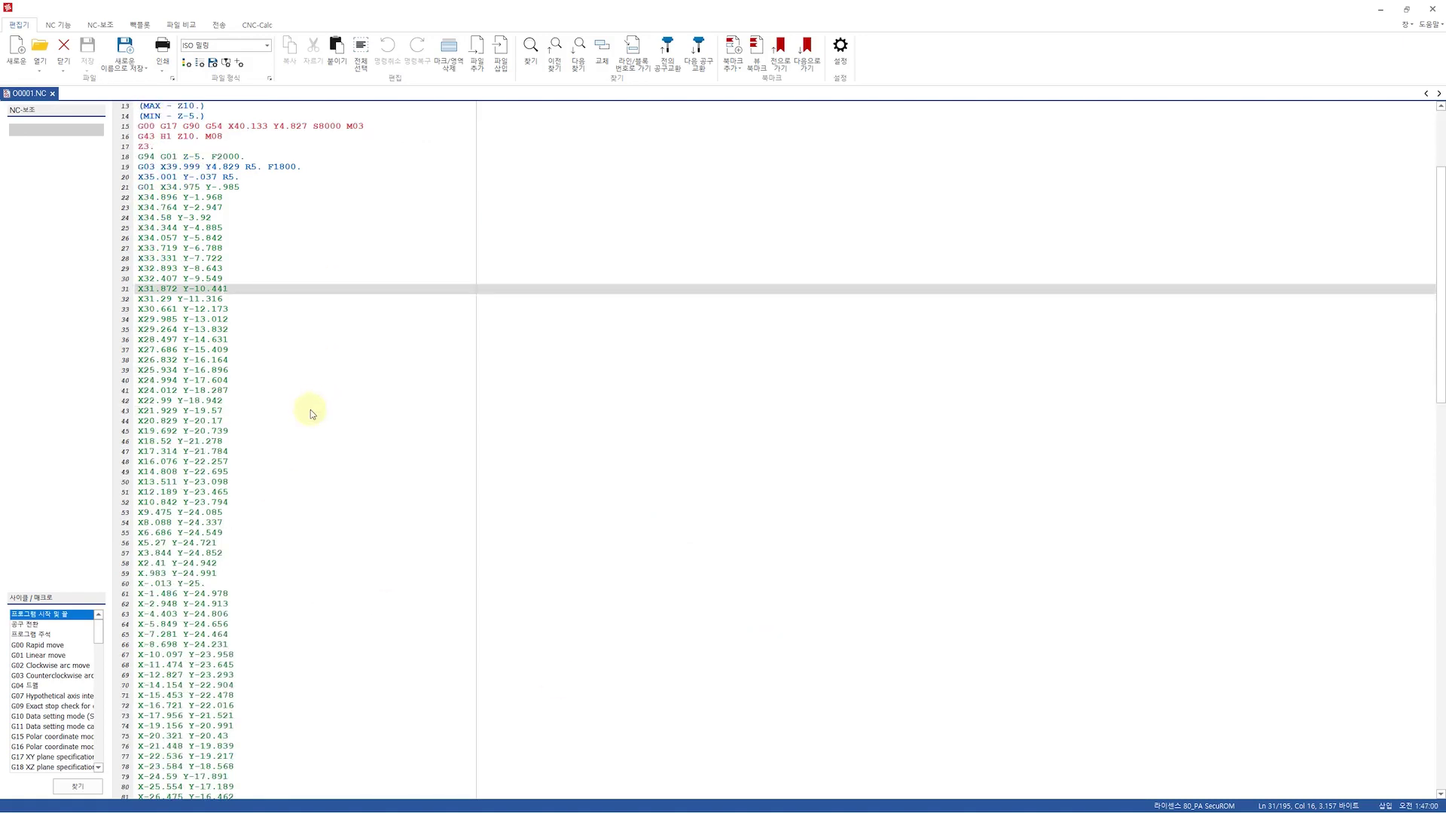
scroll(311, 409, down, 16)
click(1432, 9)
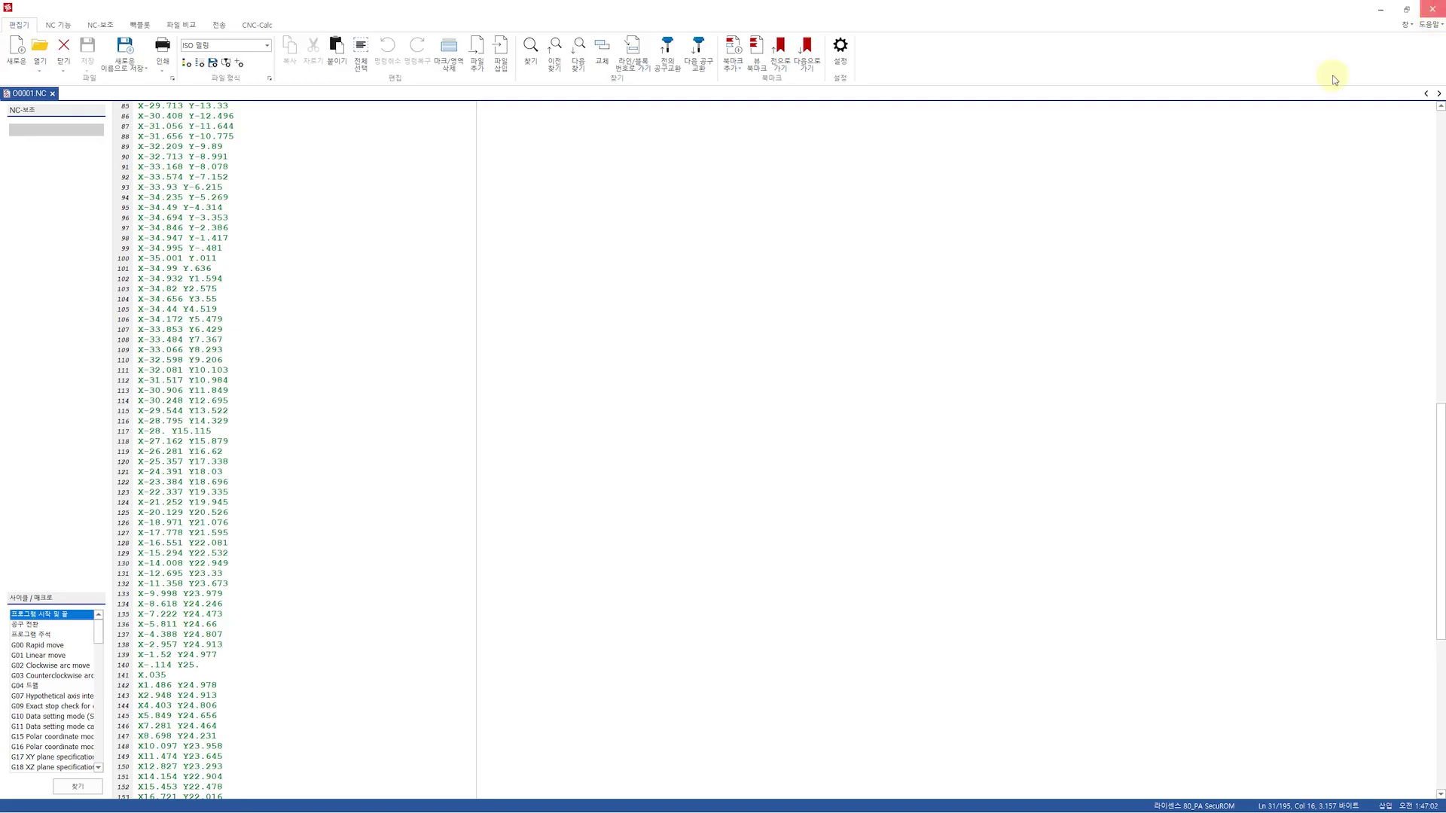
Set the contour's cut tolerance share to 30% and line/arc tolerance share to 70%, then regenerate the toolpath
click(73, 181)
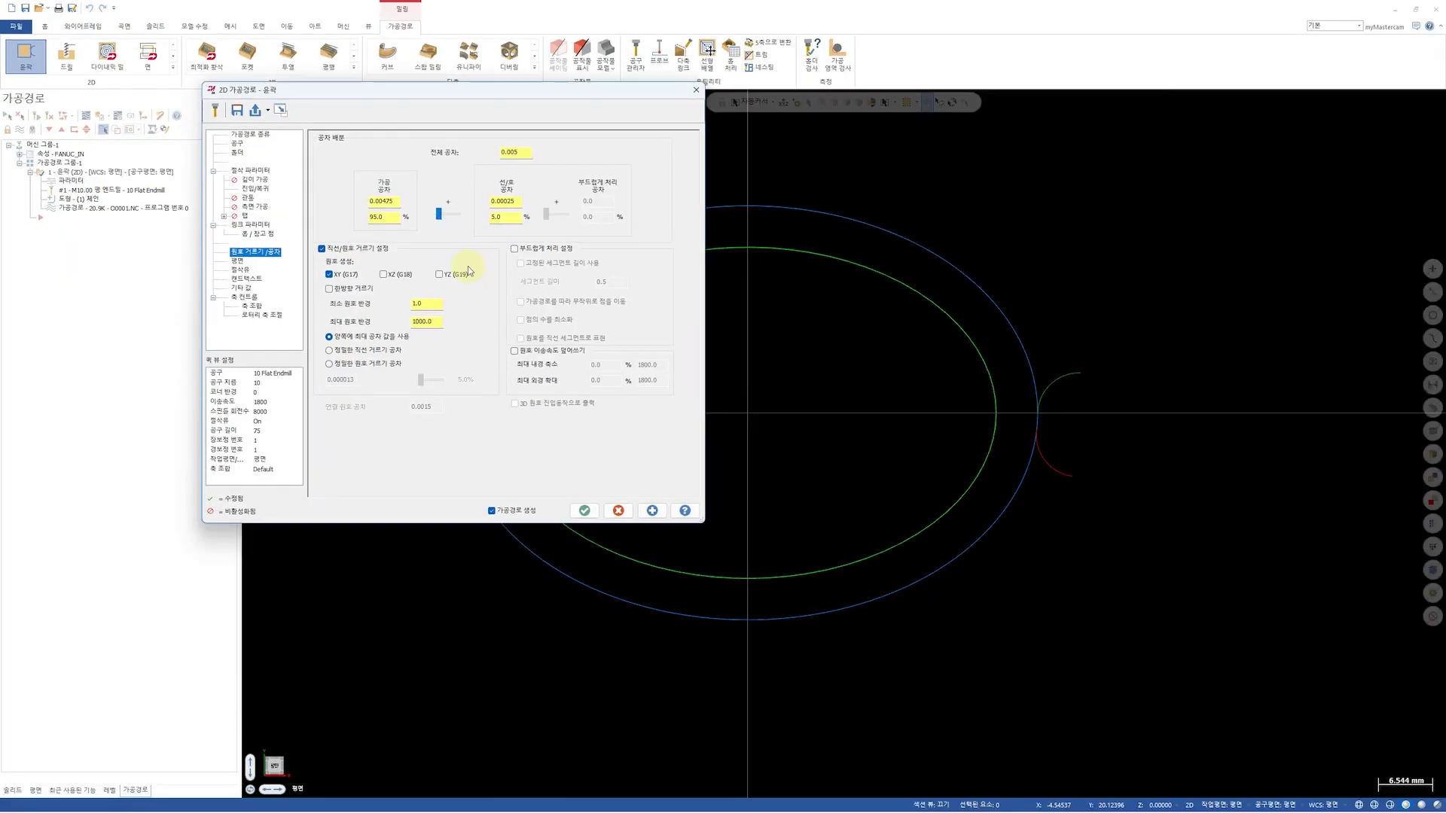
double_click(385, 216)
text(70)
key(Return)
text(30)
key(Return)
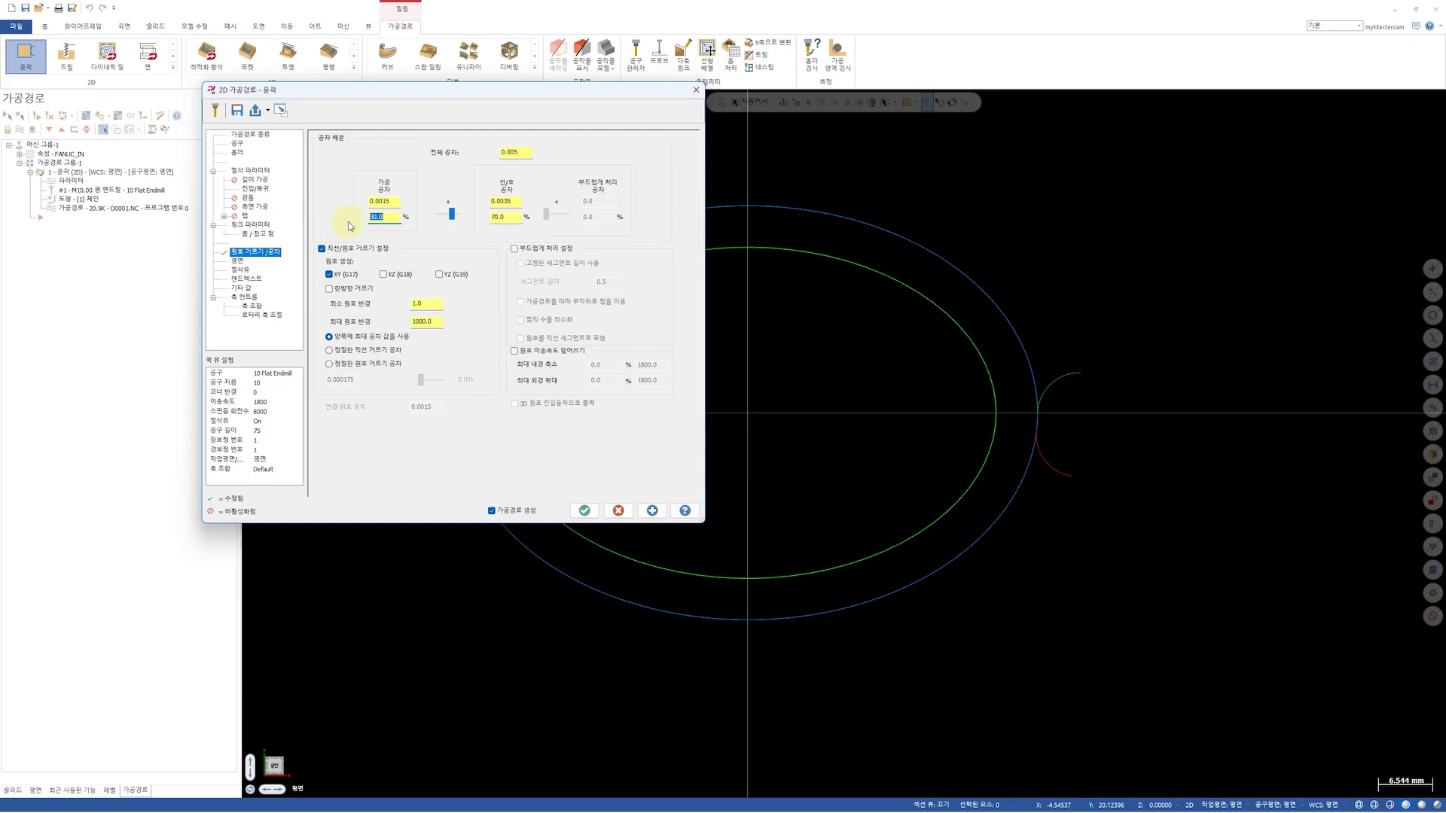
click(582, 510)
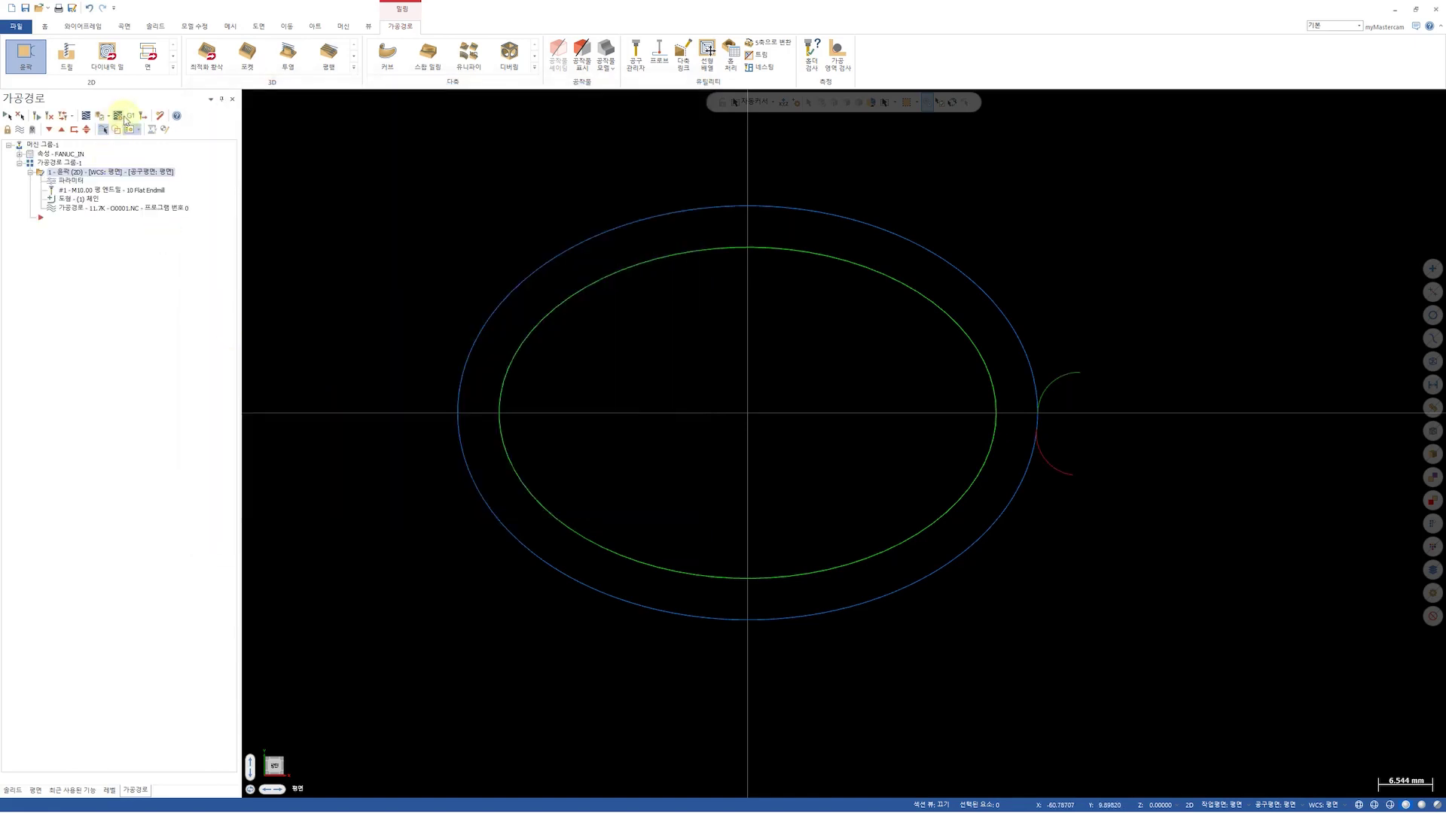
Post the 30/70 tolerance toolpath over O0001.NC and review the G02 arc blocks through the program end
click(131, 117)
click(76, 334)
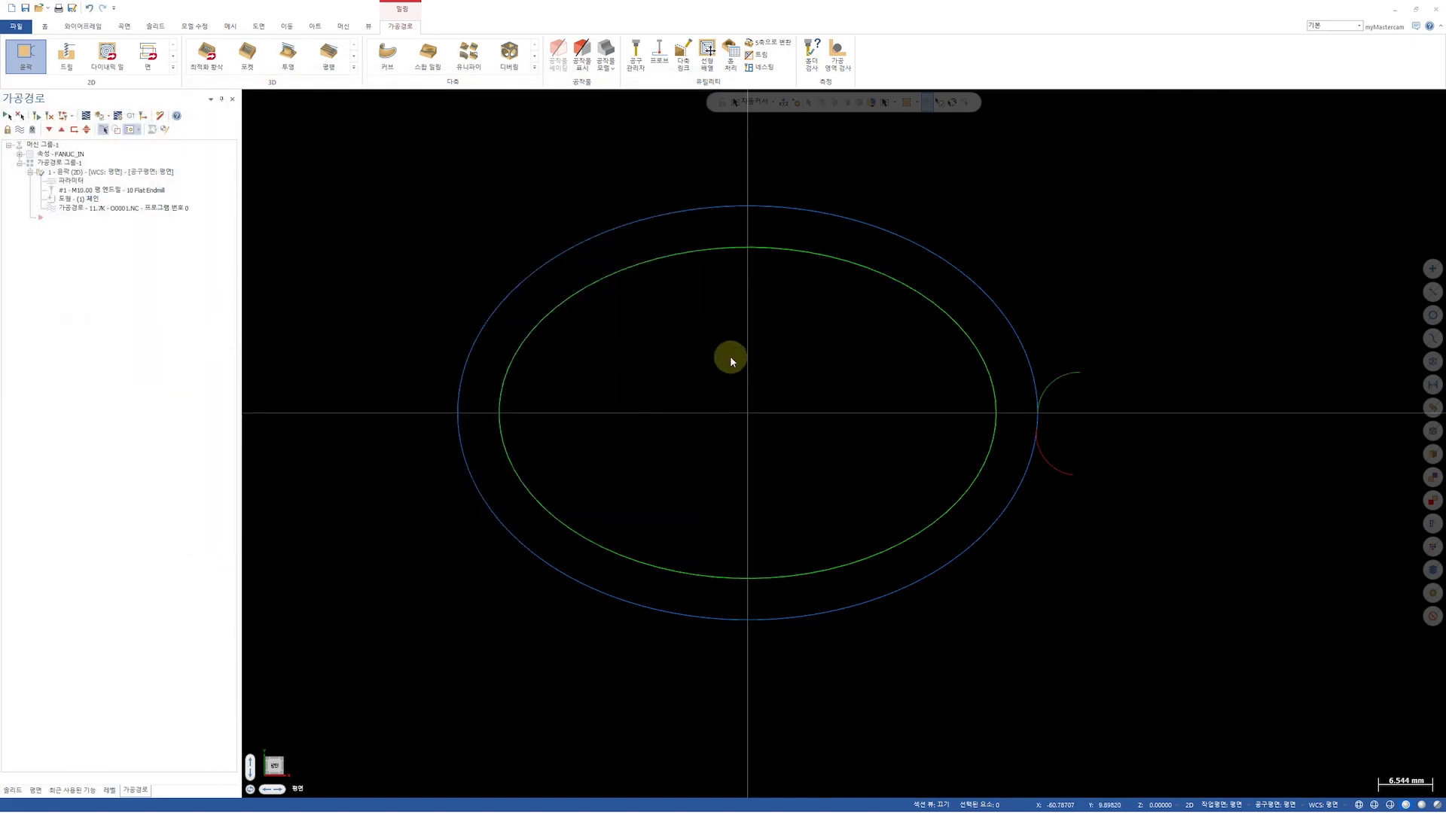
key(Return)
click(737, 411)
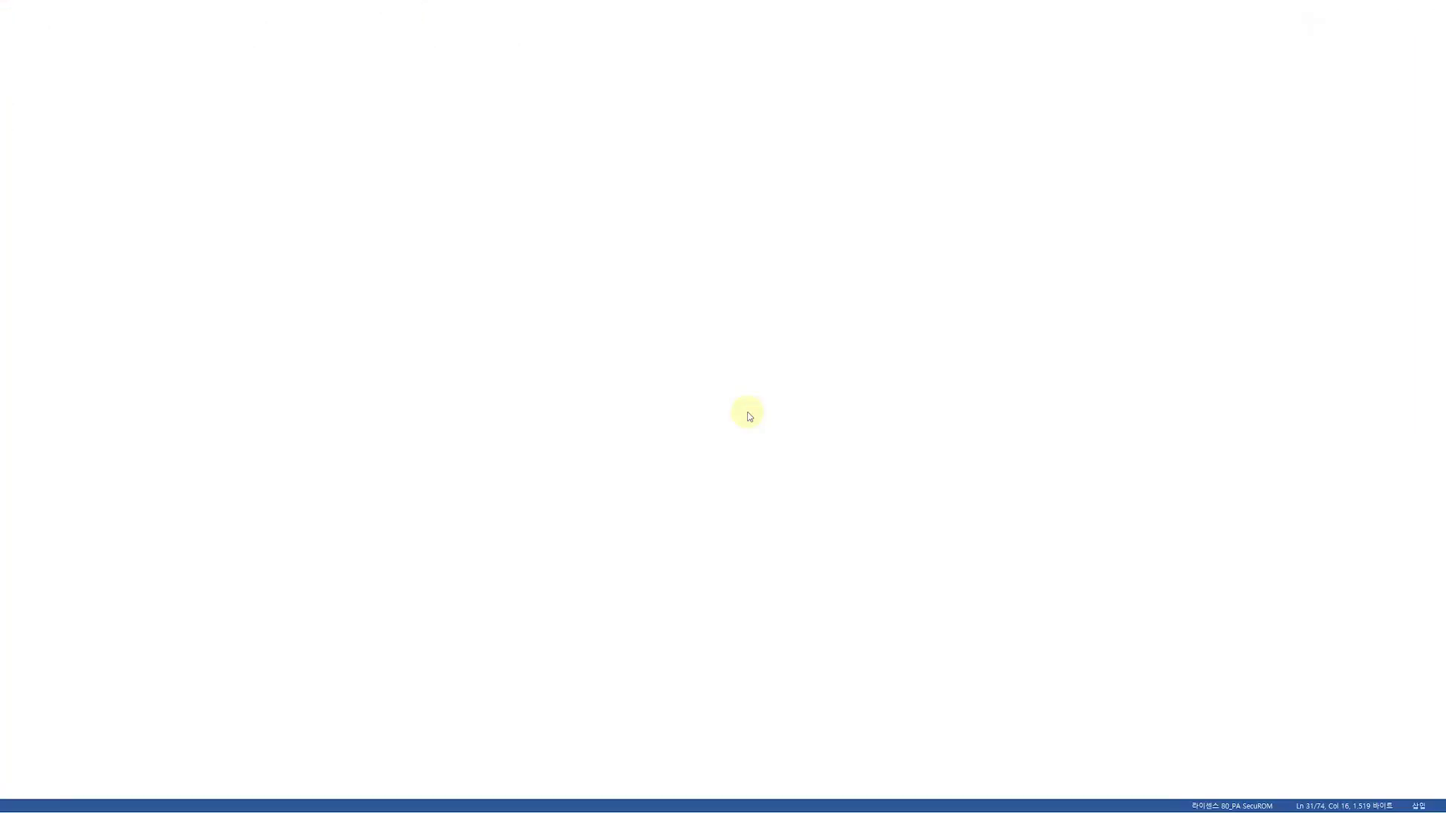
scroll(525, 455, up, 5)
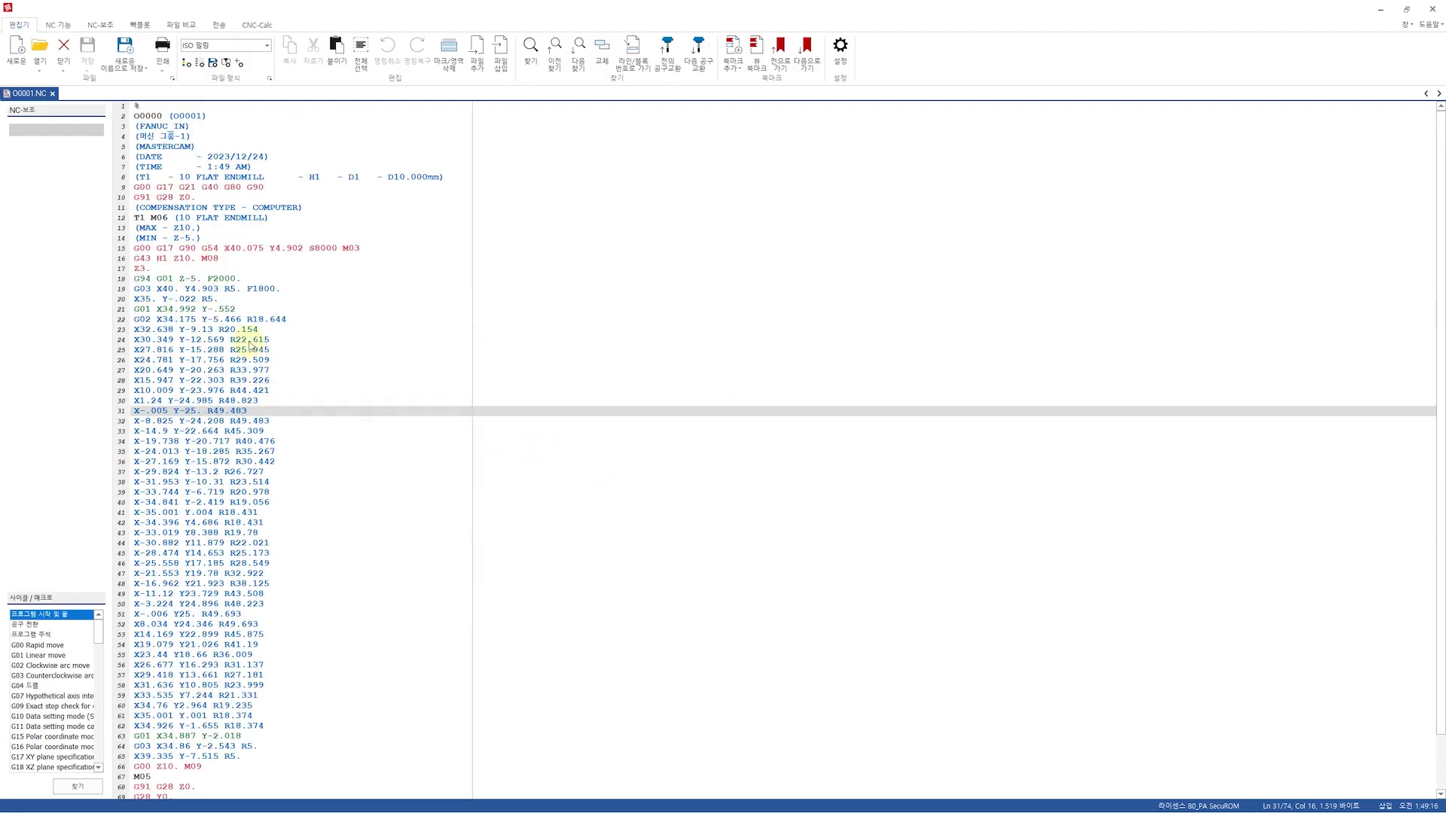
scroll(241, 339, down, 2)
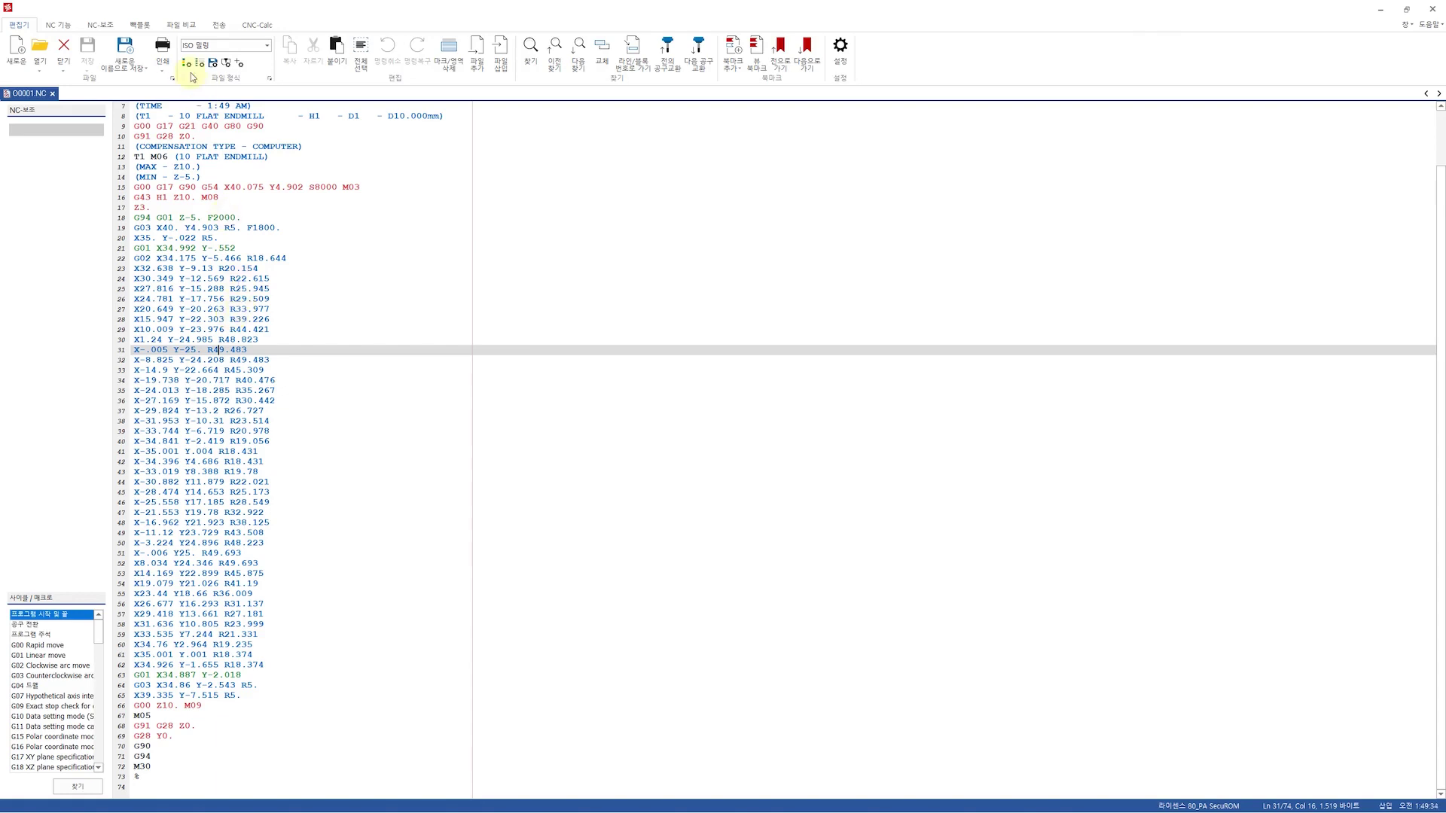
Backplot the posted program with the tool at block 28 and get a close view of the ellipse path
click(139, 25)
click(9, 48)
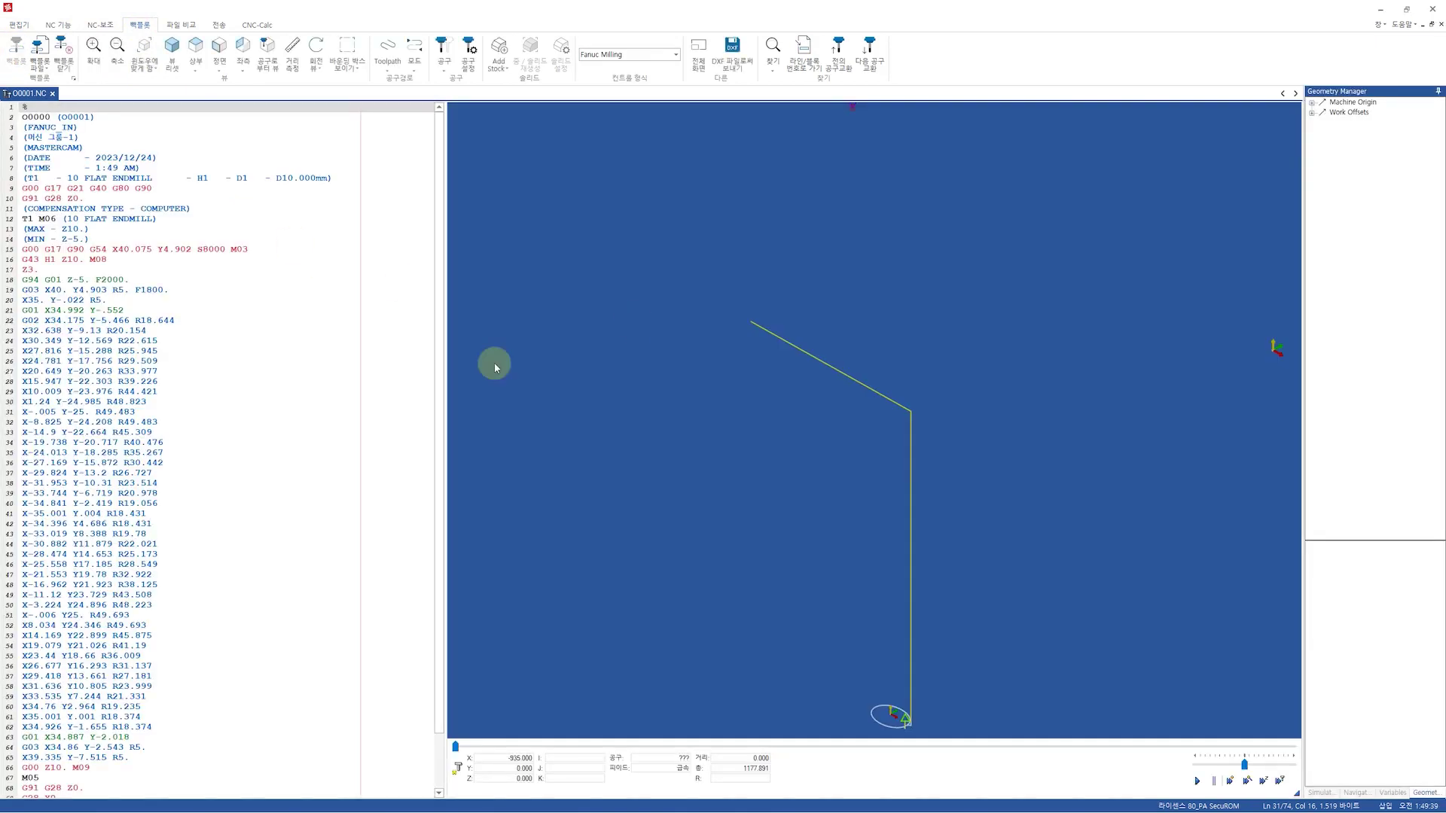
click(128, 381)
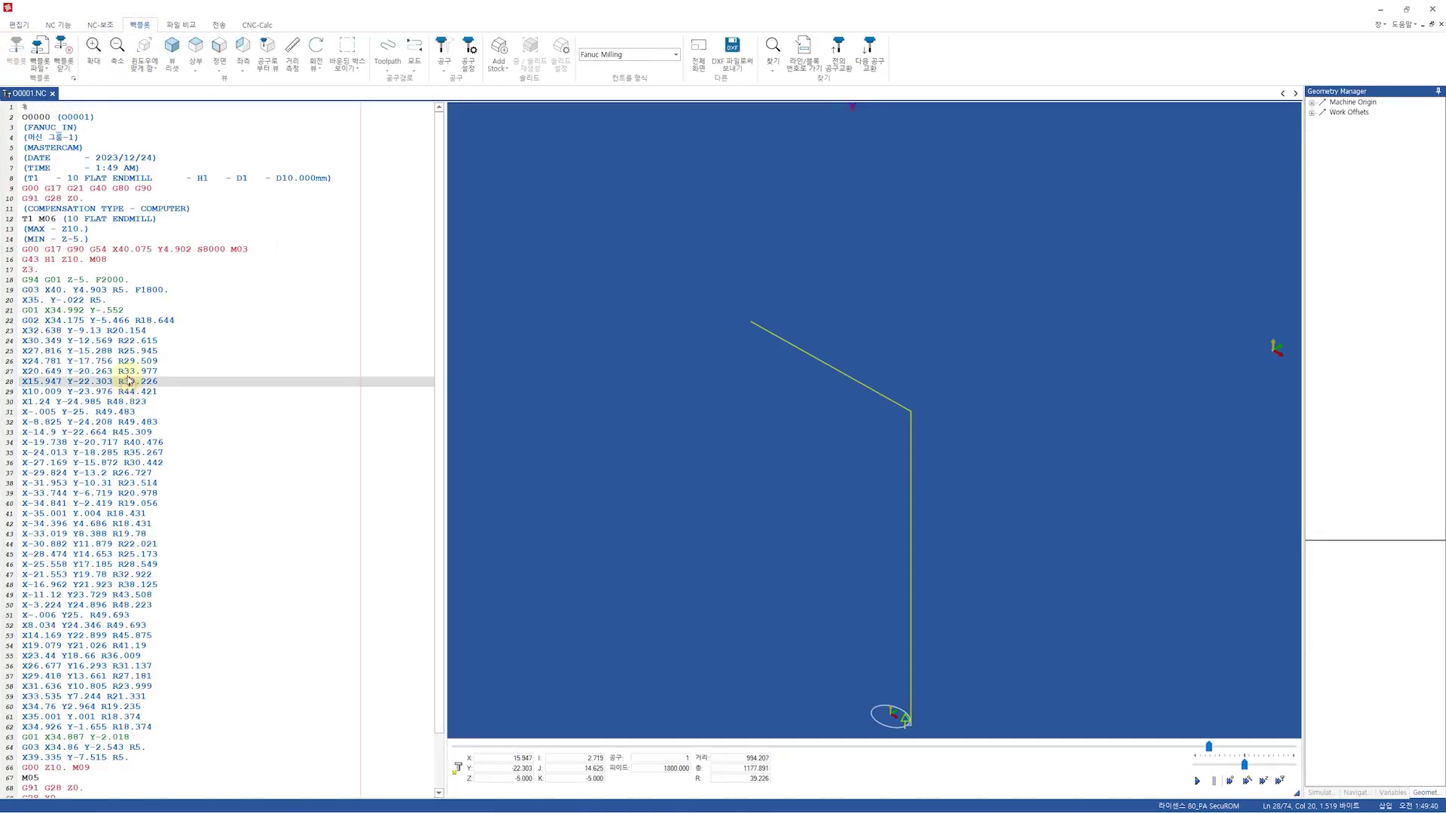
scroll(911, 704, up, 8)
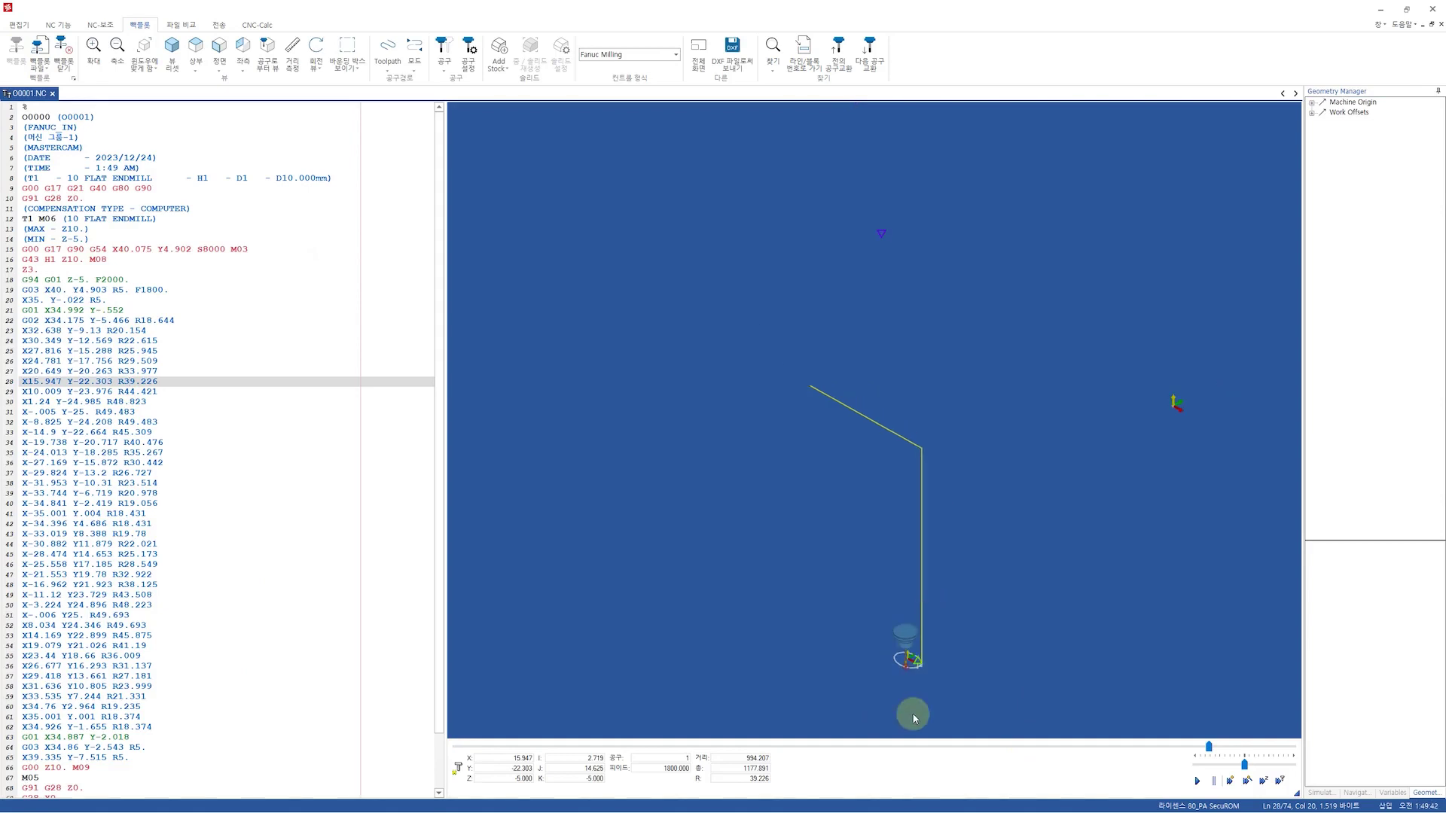
Step the backplot through the remaining arc blocks around the ellipse to the M05 block, then close the NC editor
key(Down)
key(Down)
key(Down)
key(Down)
key(Down)
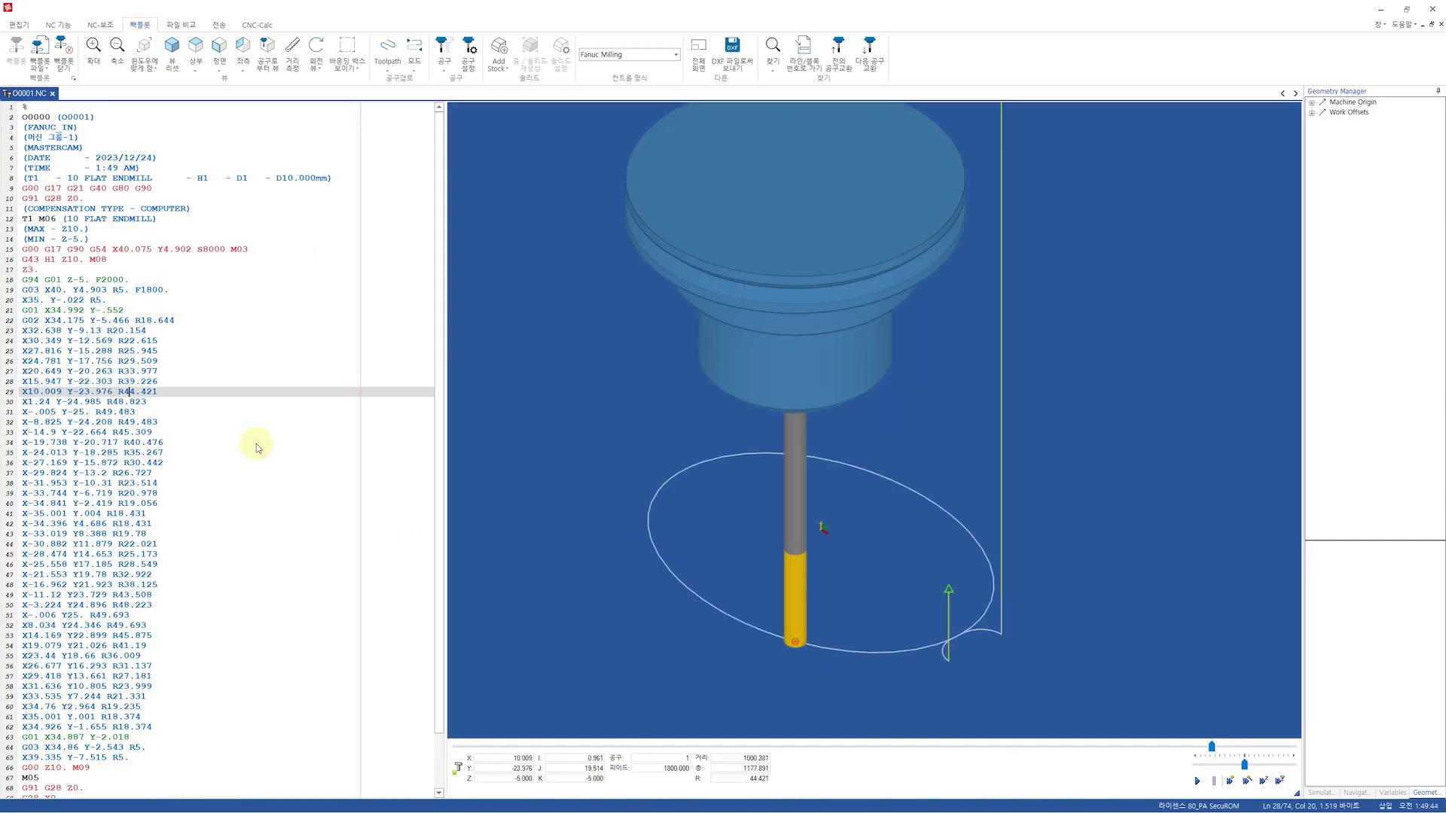
key(Down)
key(Down)
key(Down)
key(Down)
key(Down)
key(Down)
key(Down)
key(Down)
key(Down)
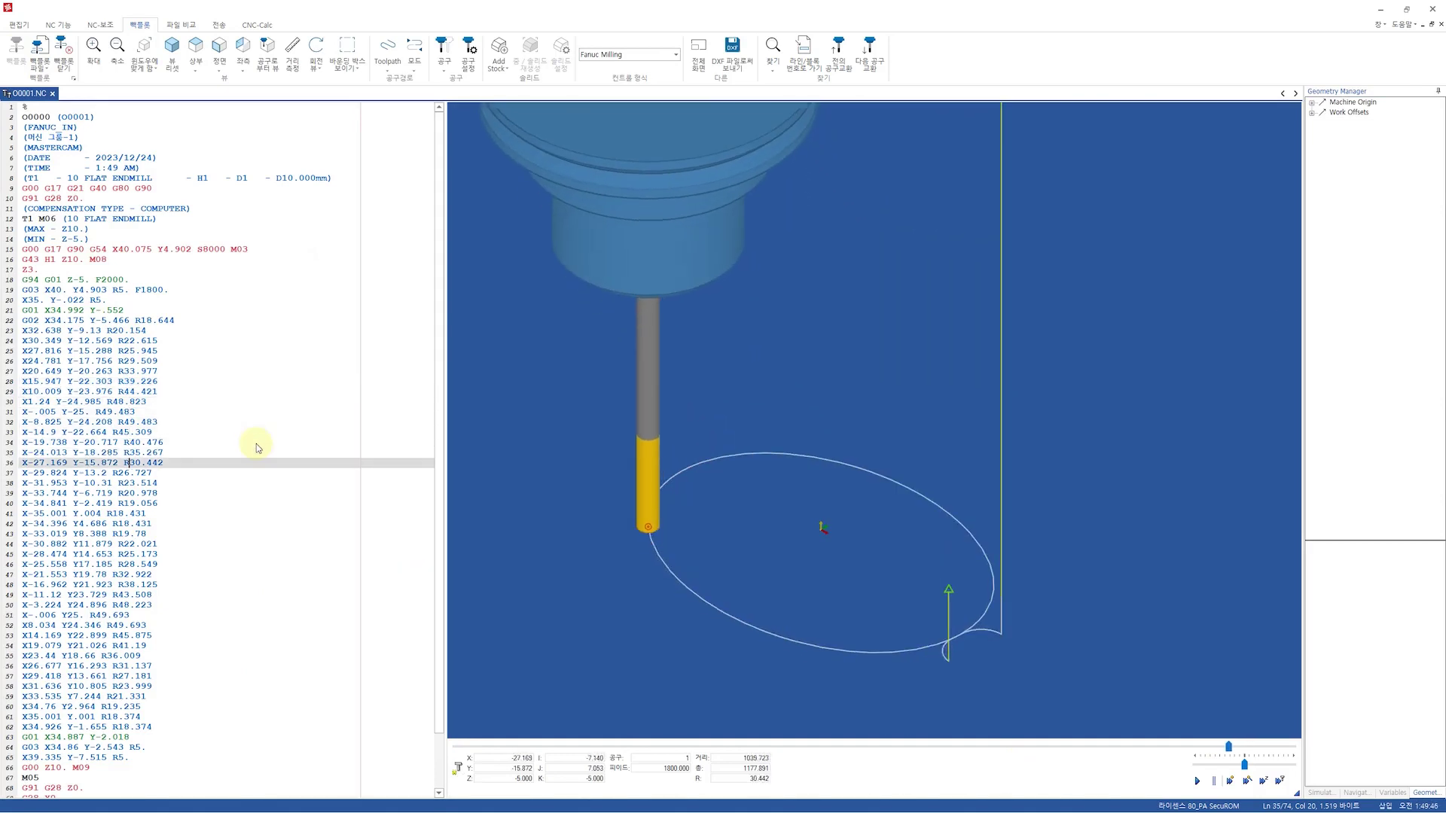
key(Down)
key(Down)
key(Down)
key(Down)
key(Down)
key(Down)
key(Down)
key(Down)
key(Down)
key(Down)
key(Down)
key(Down)
key(Down)
key(Down)
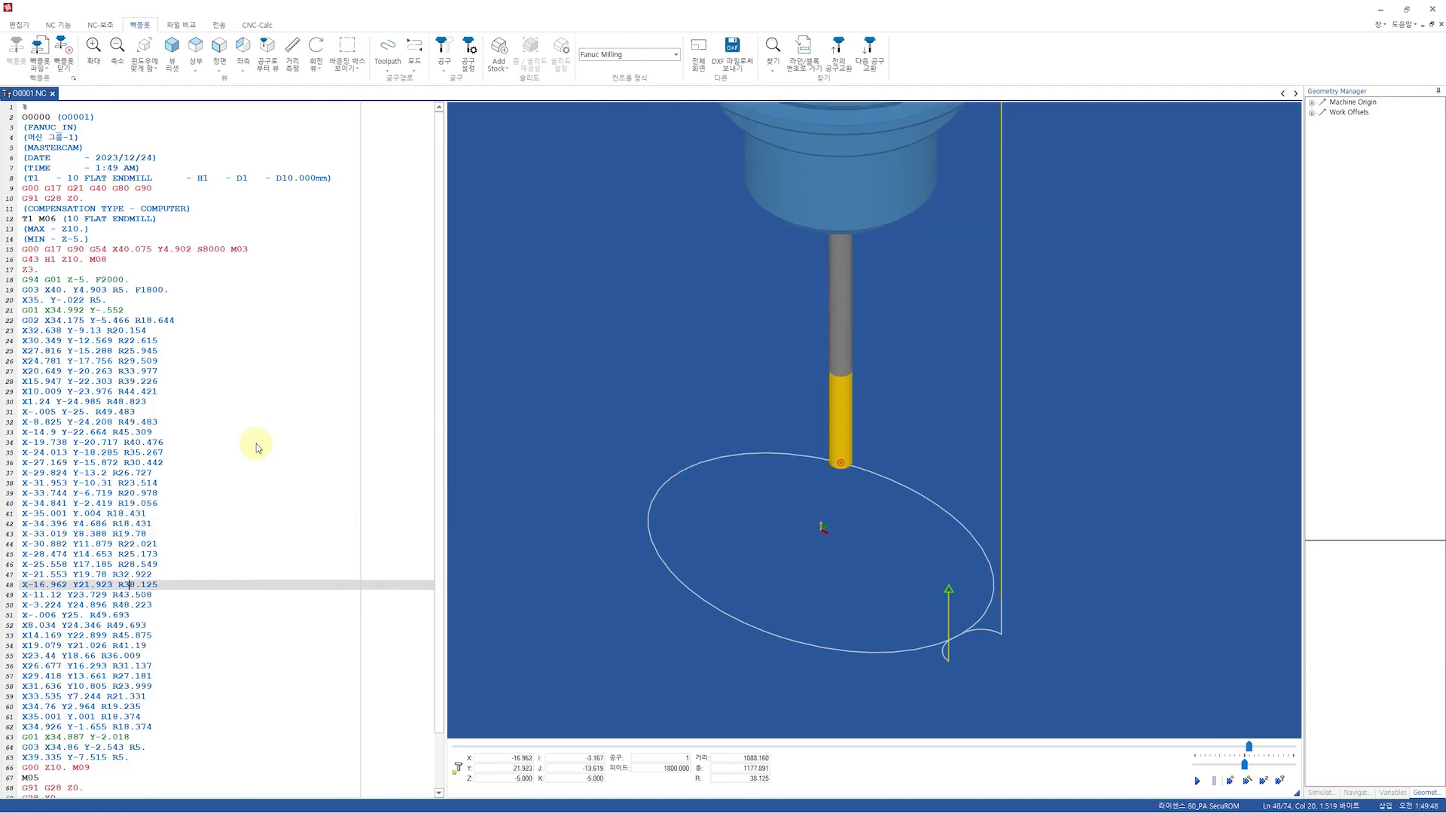
key(Down)
key(Down)
key(Down)
key(Down)
key(Down)
key(Down)
key(Down)
key(Down)
key(Down)
key(Down)
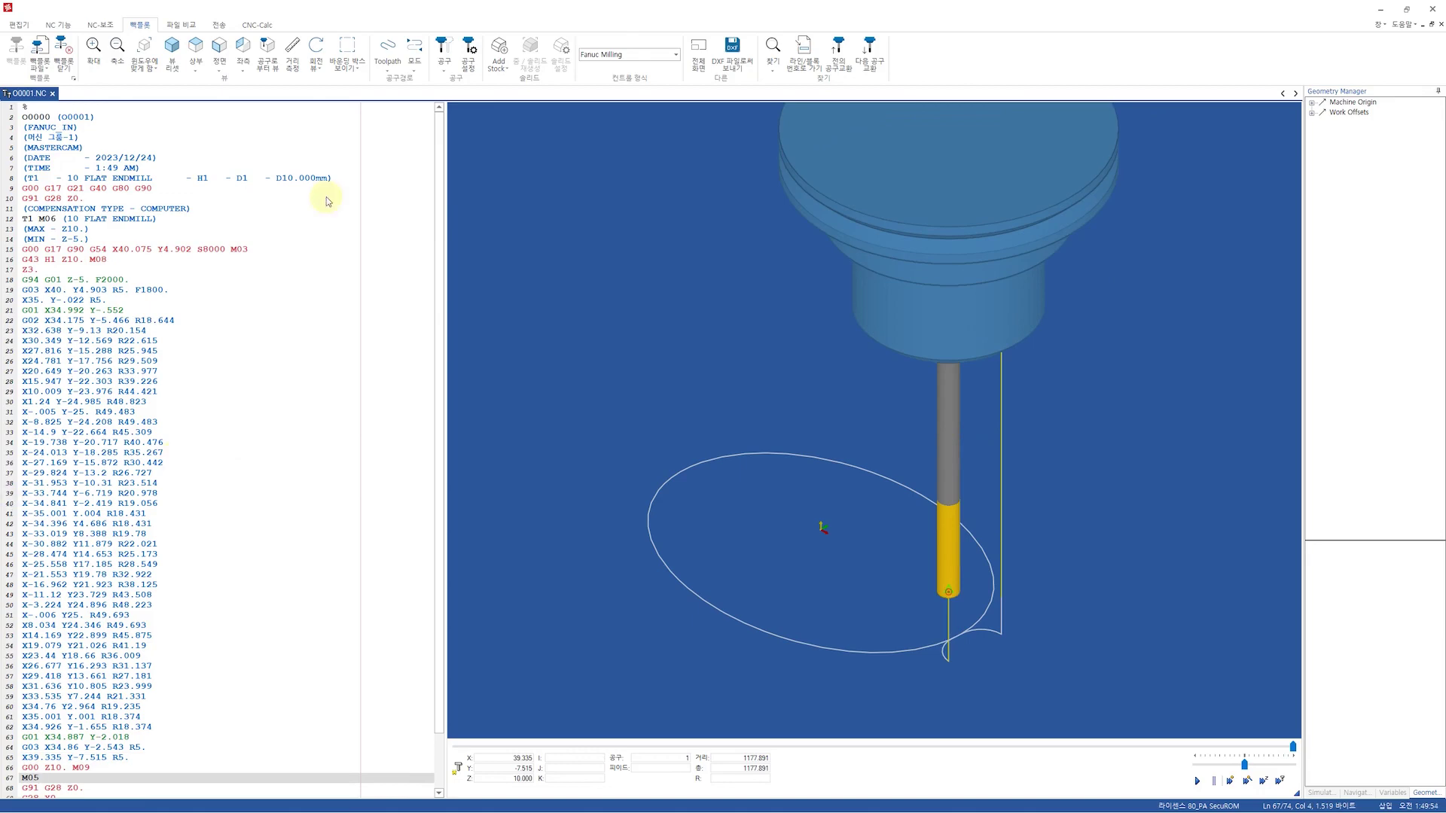
click(1435, 12)
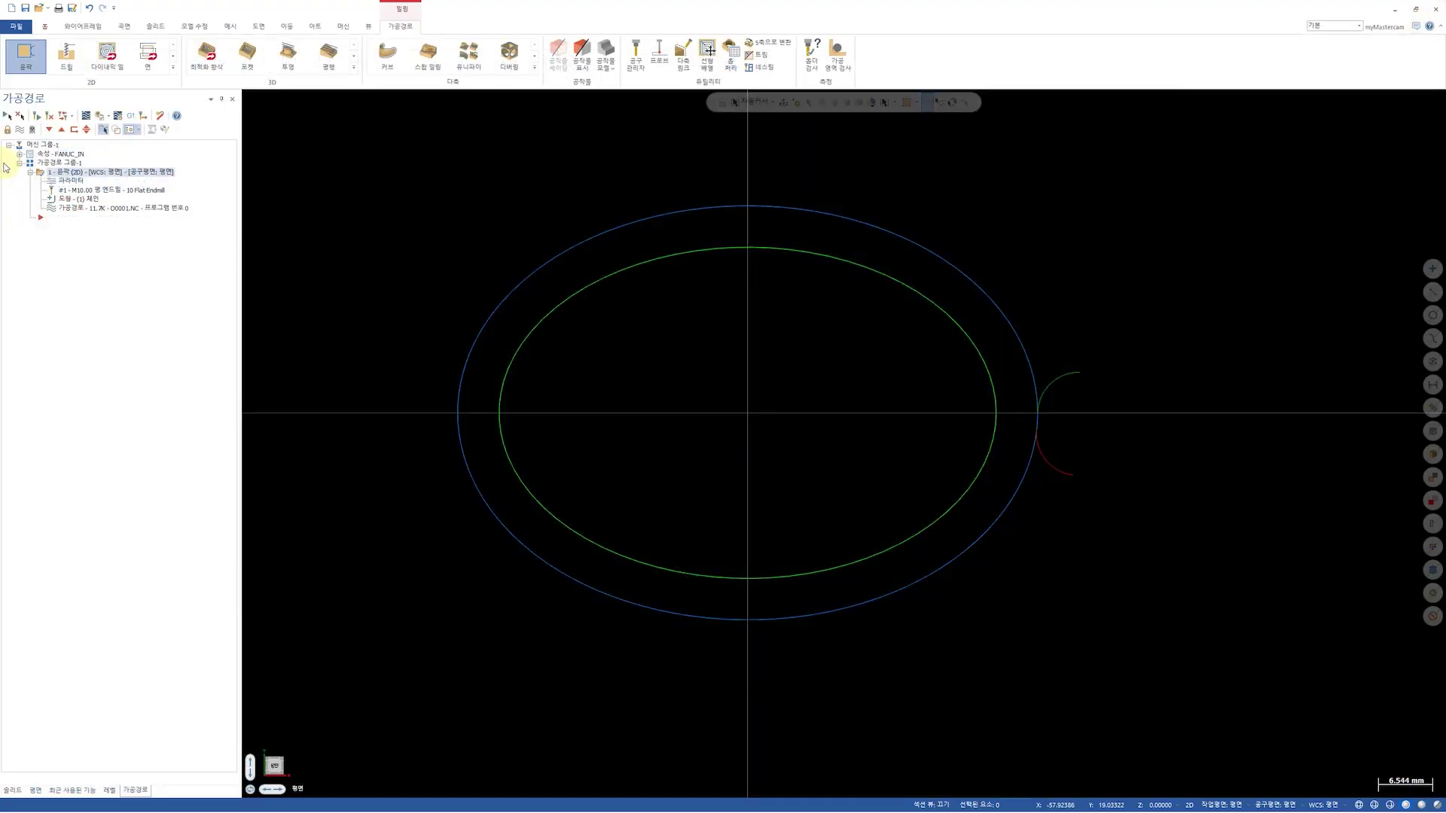
Set the contour's total tolerance to 0.05 in the arc filter/tolerance parameters and regenerate the toolpath
click(78, 183)
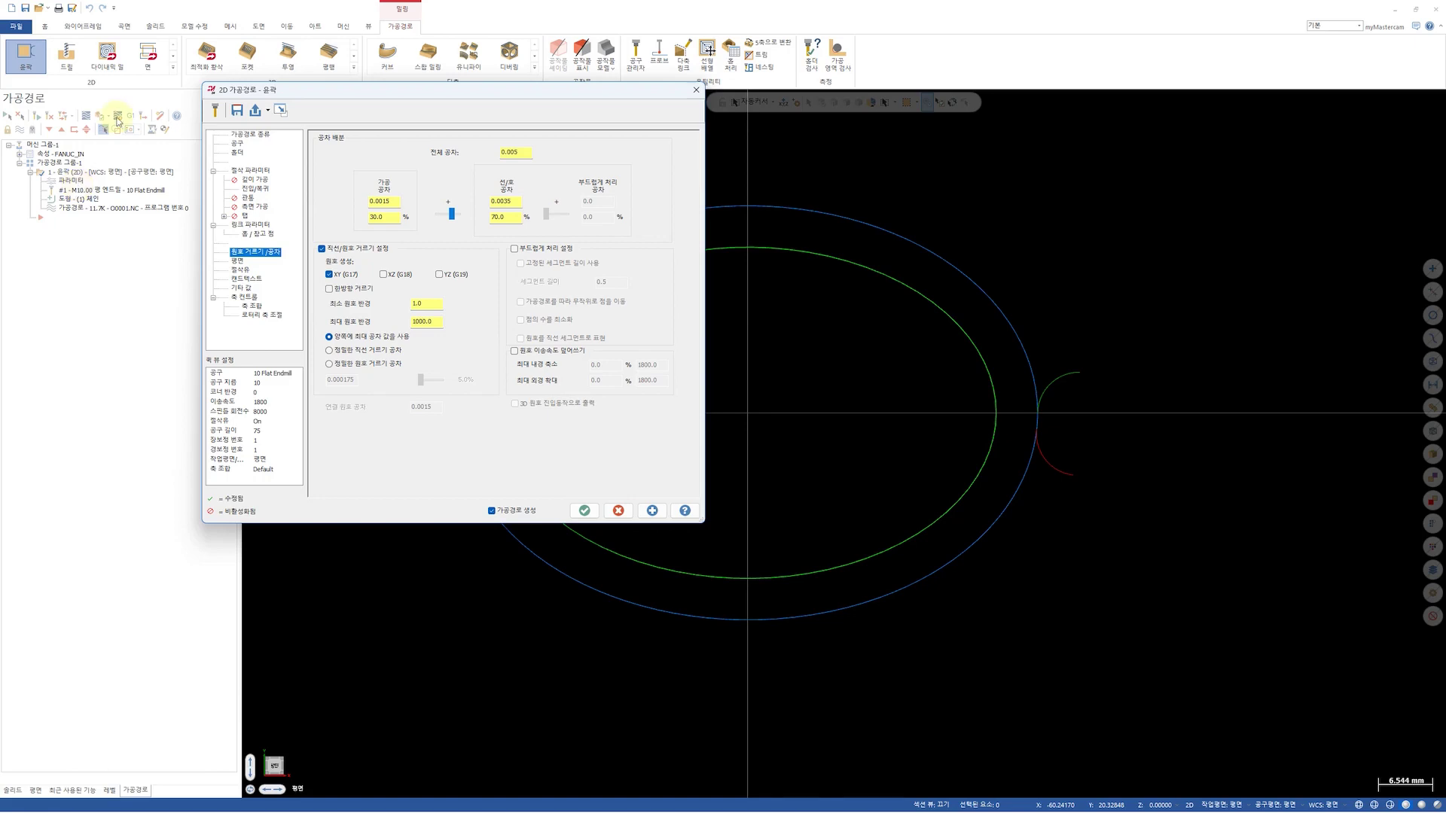
drag(527, 153, 441, 160)
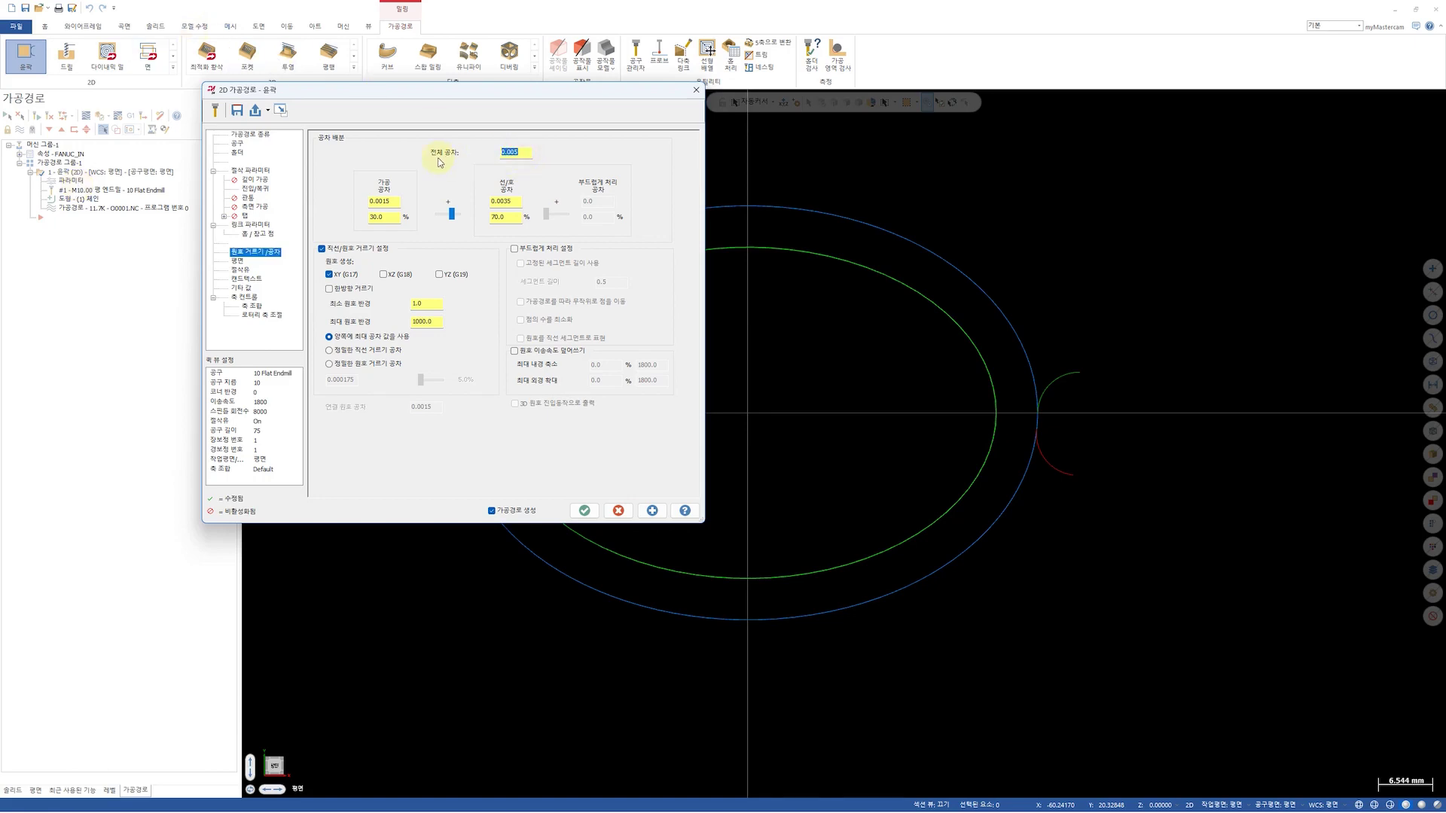
text(0.05)
key(Return)
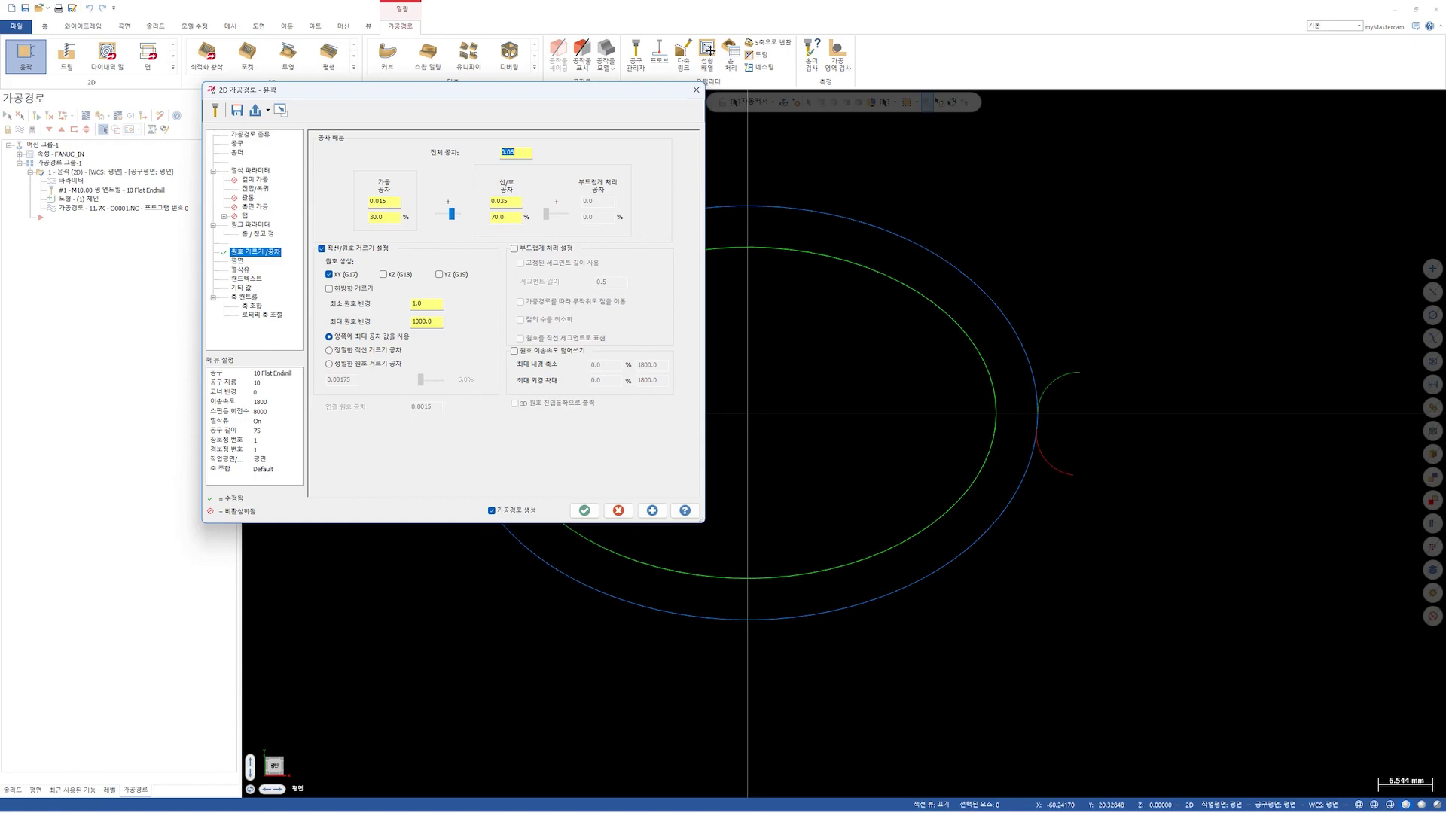
click(584, 510)
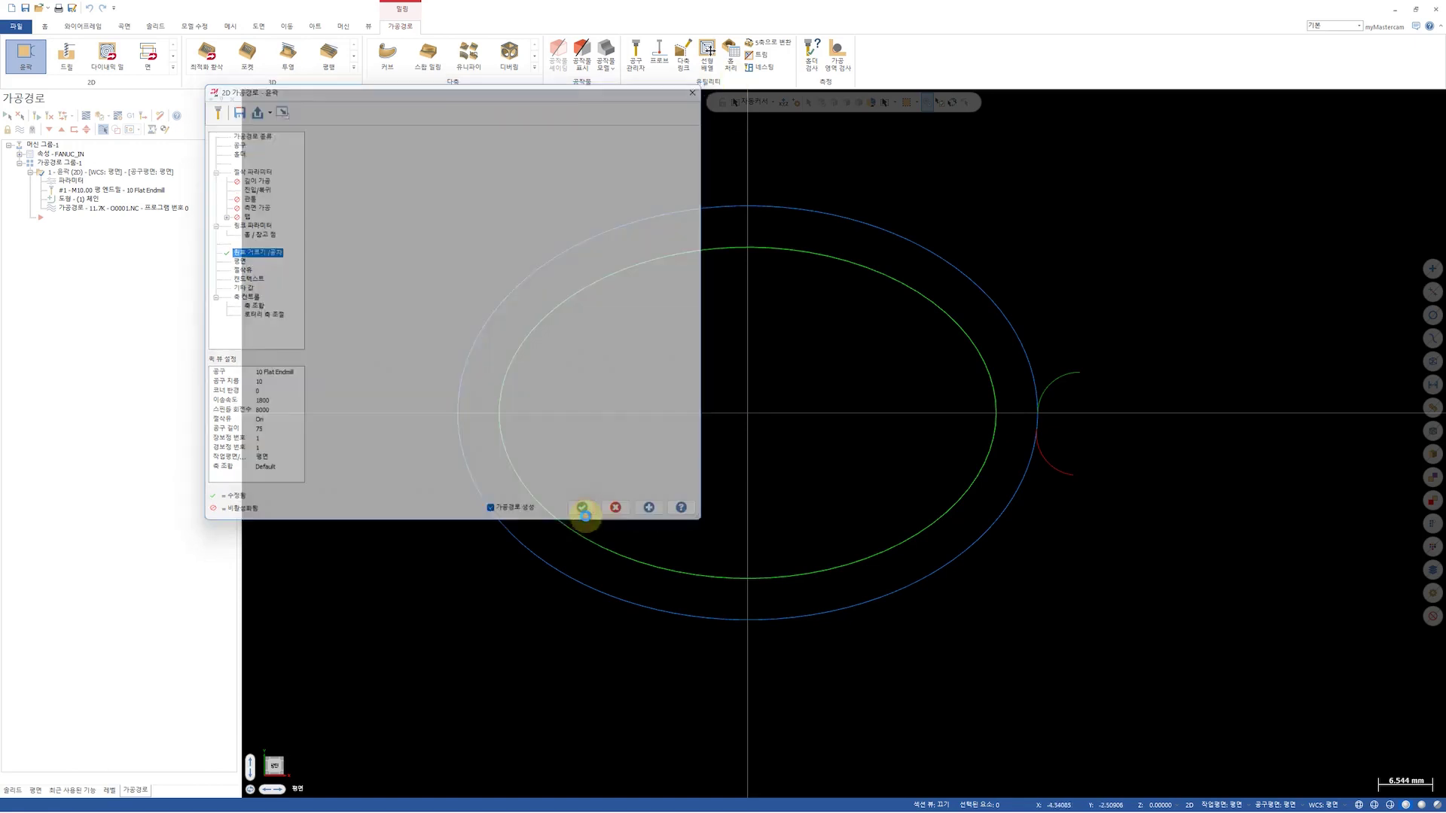
Post the 0.05 tolerance toolpath over O0001.NC, review its arc blocks, and close the NC editor
click(132, 116)
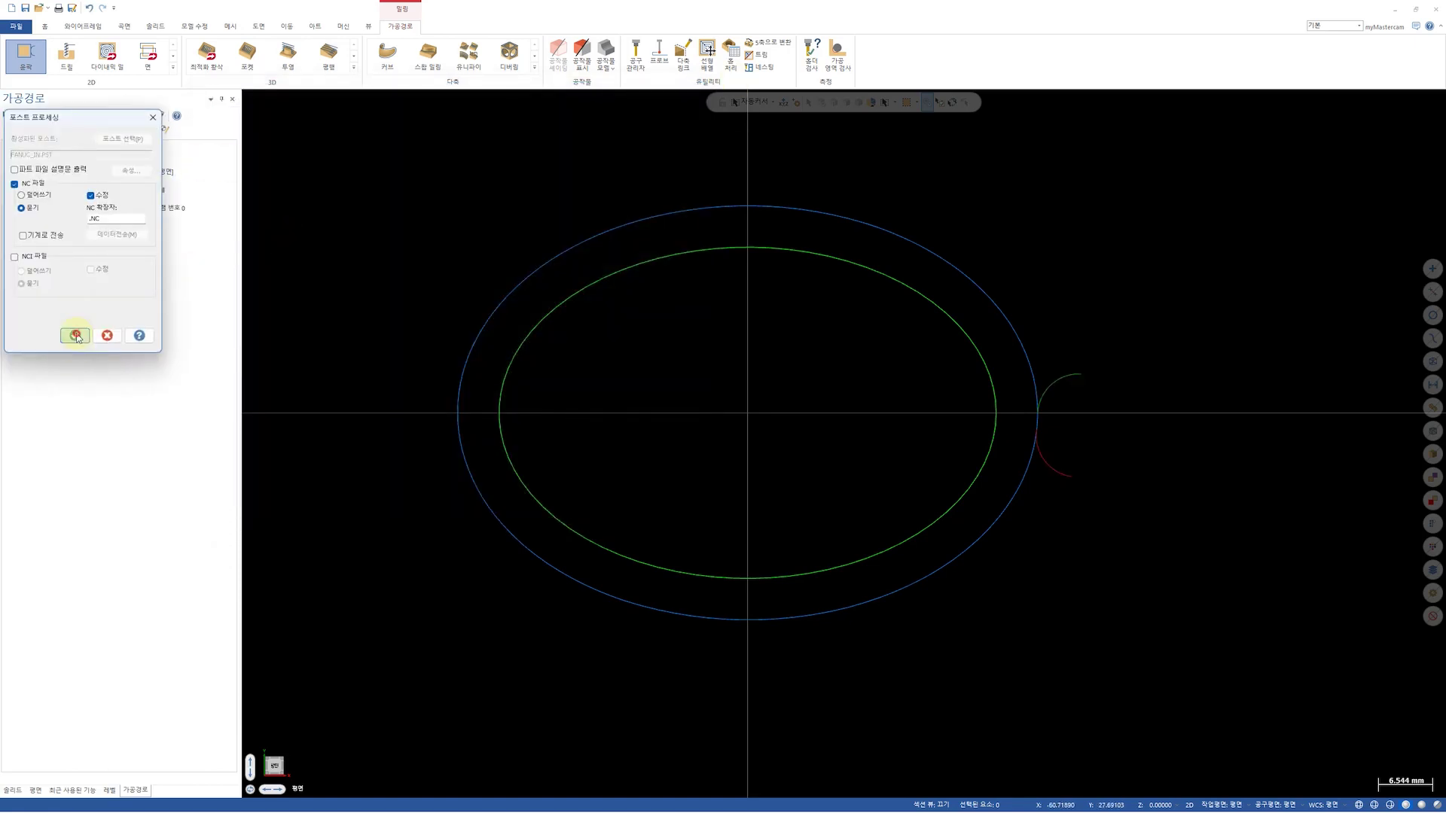
click(76, 334)
key(Return)
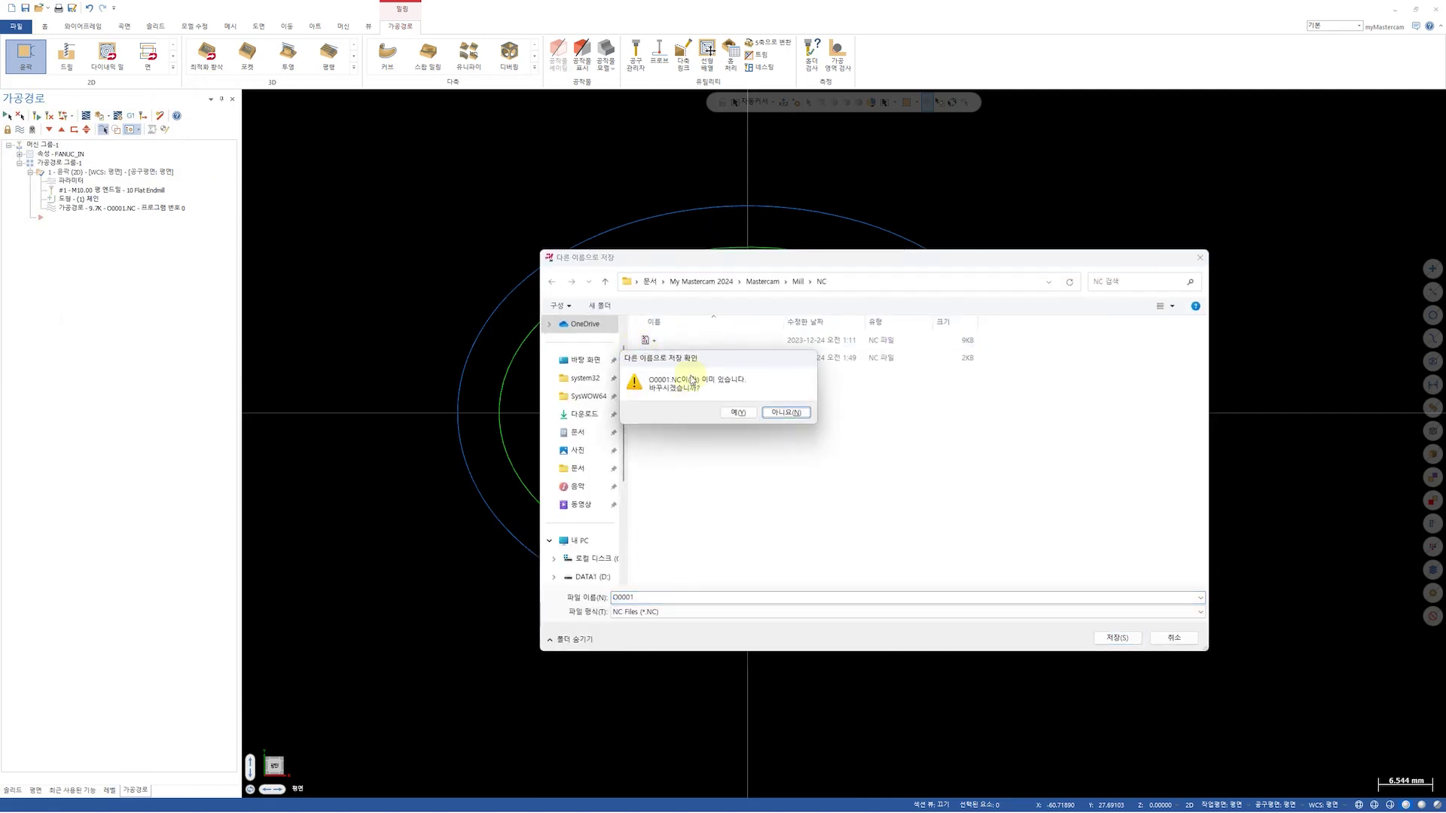
click(720, 414)
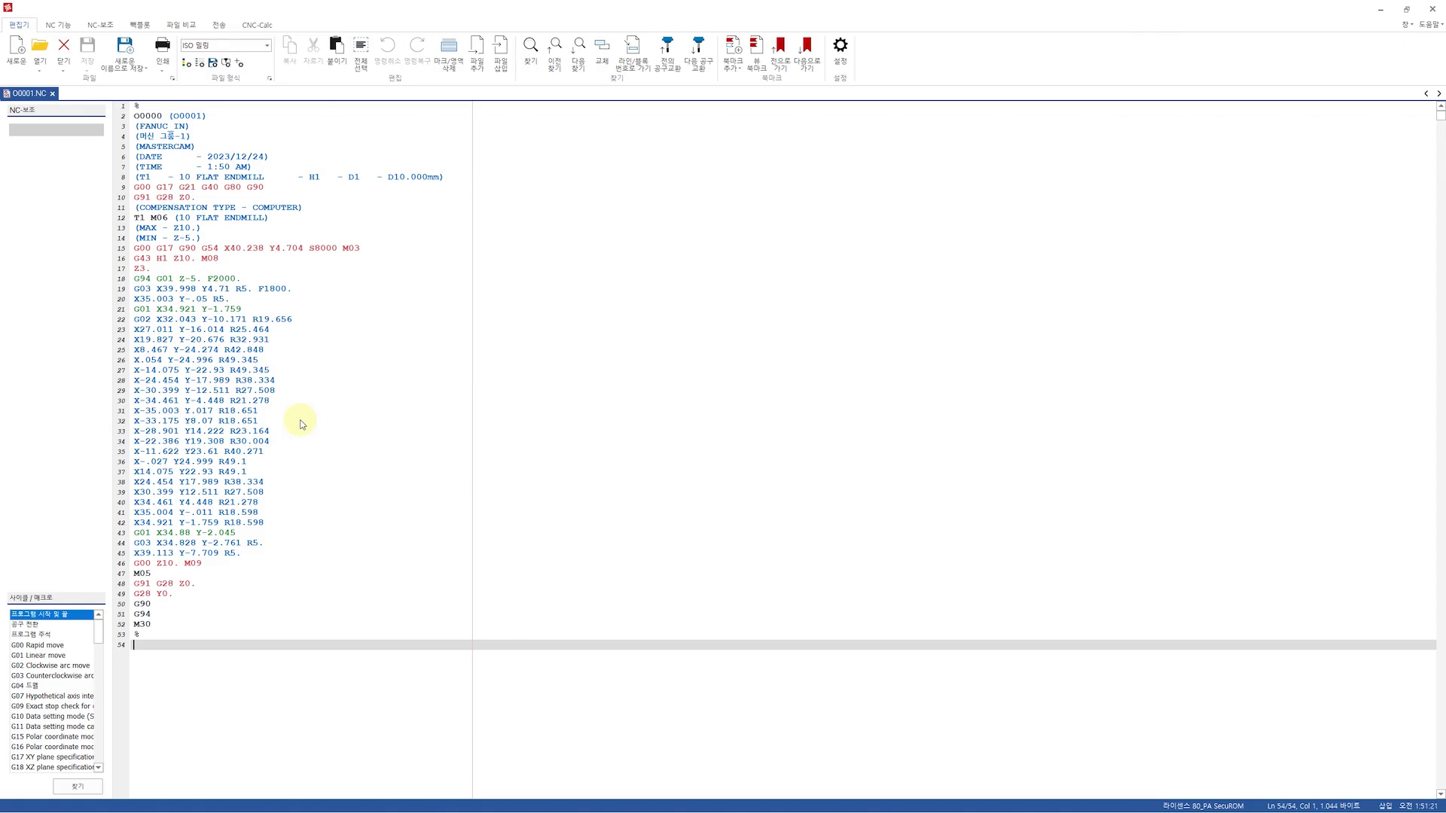
click(1432, 9)
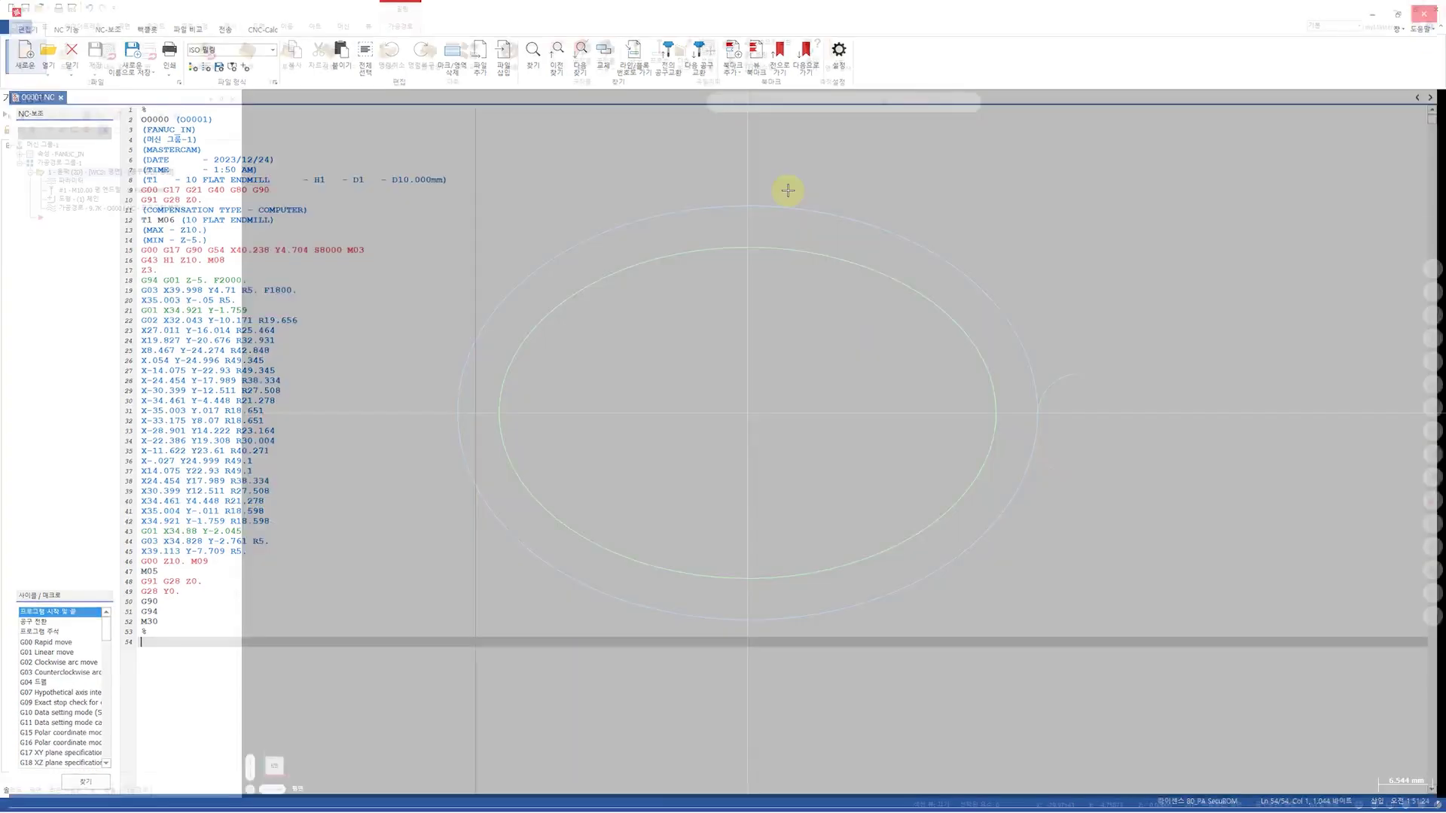
Set the total tolerance back to 0.005 in the contour's arc filter/tolerance parameters
click(69, 181)
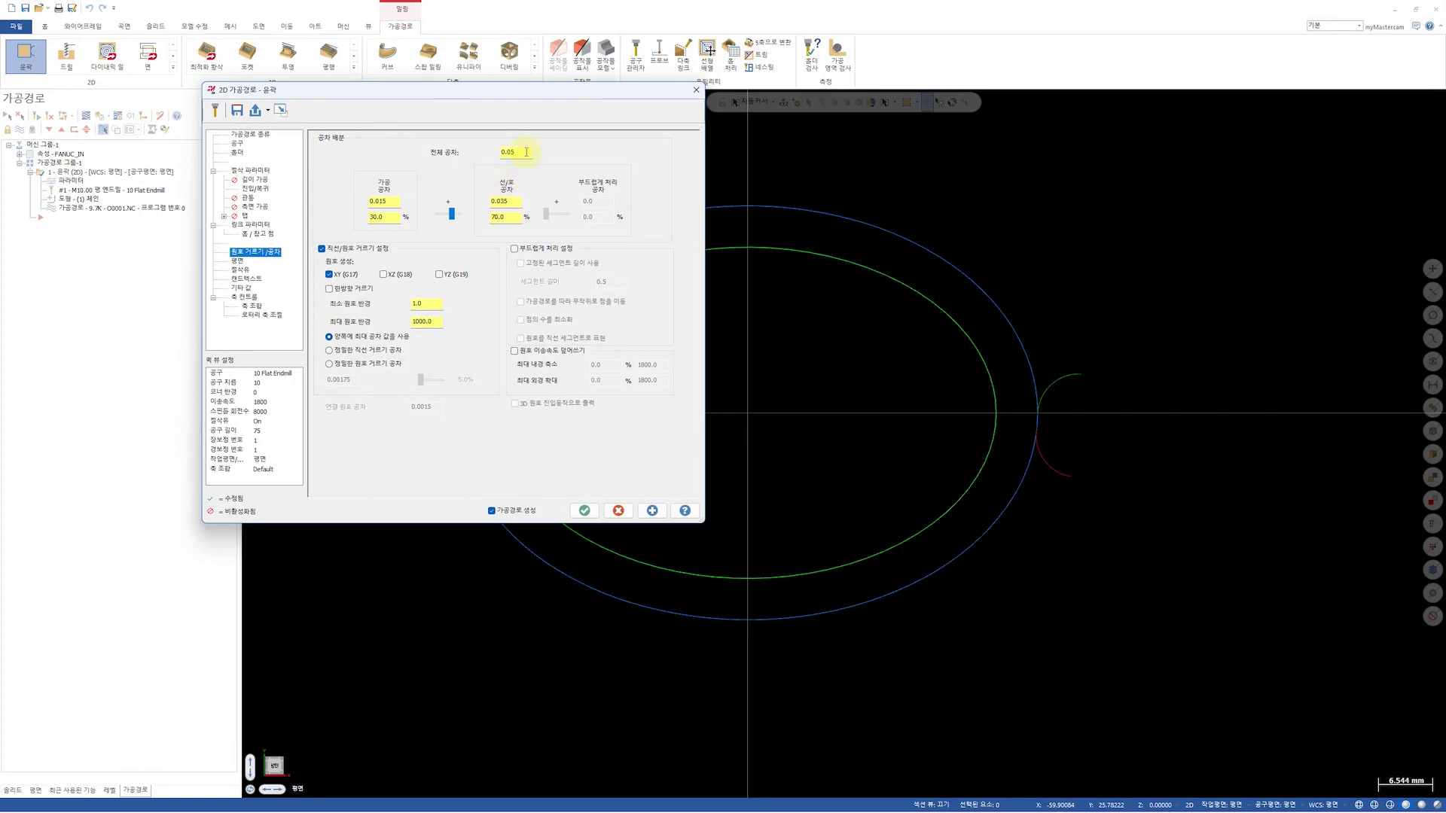
drag(532, 153, 479, 155)
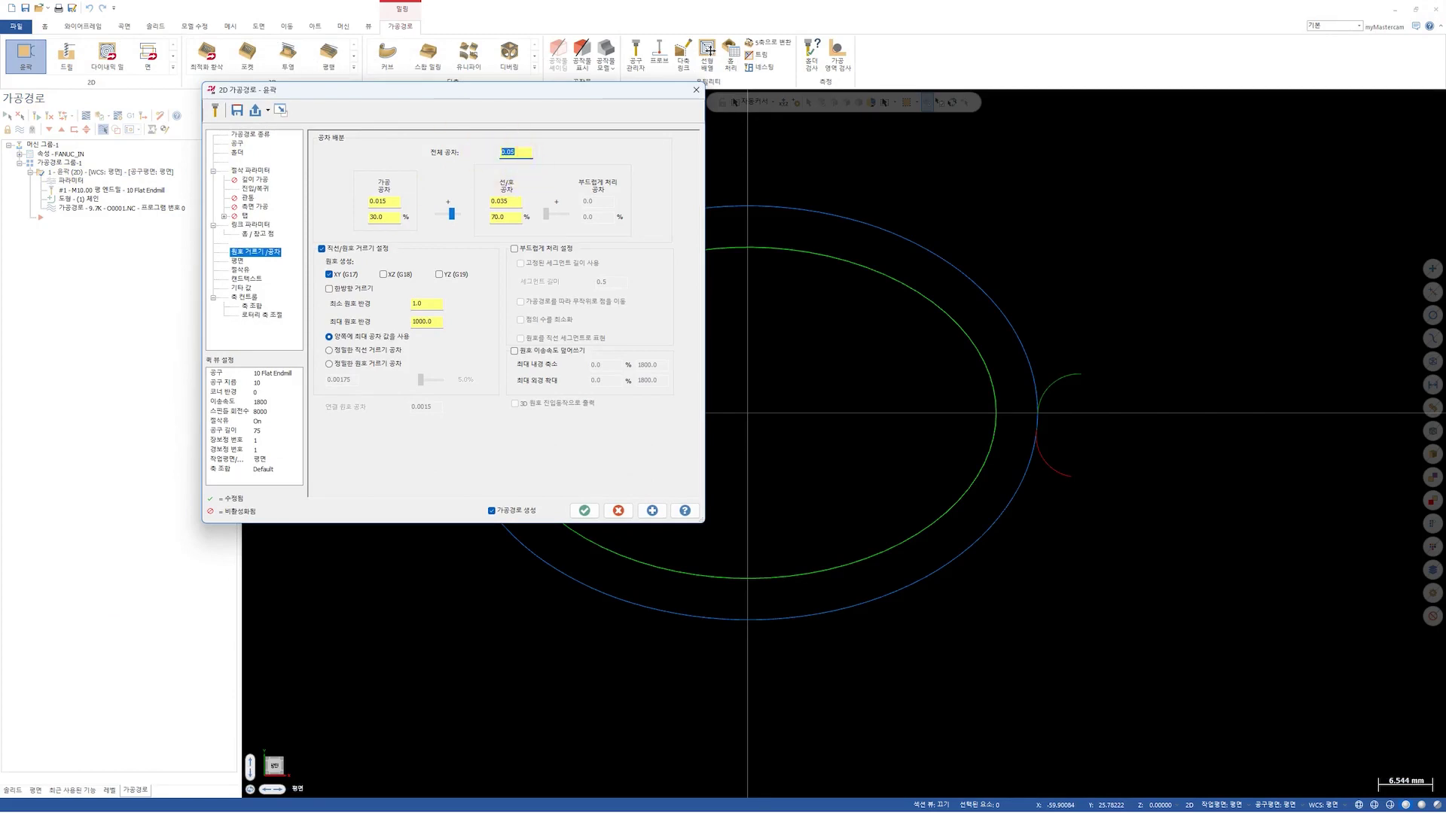
text(0.005)
click(391, 217)
click(497, 216)
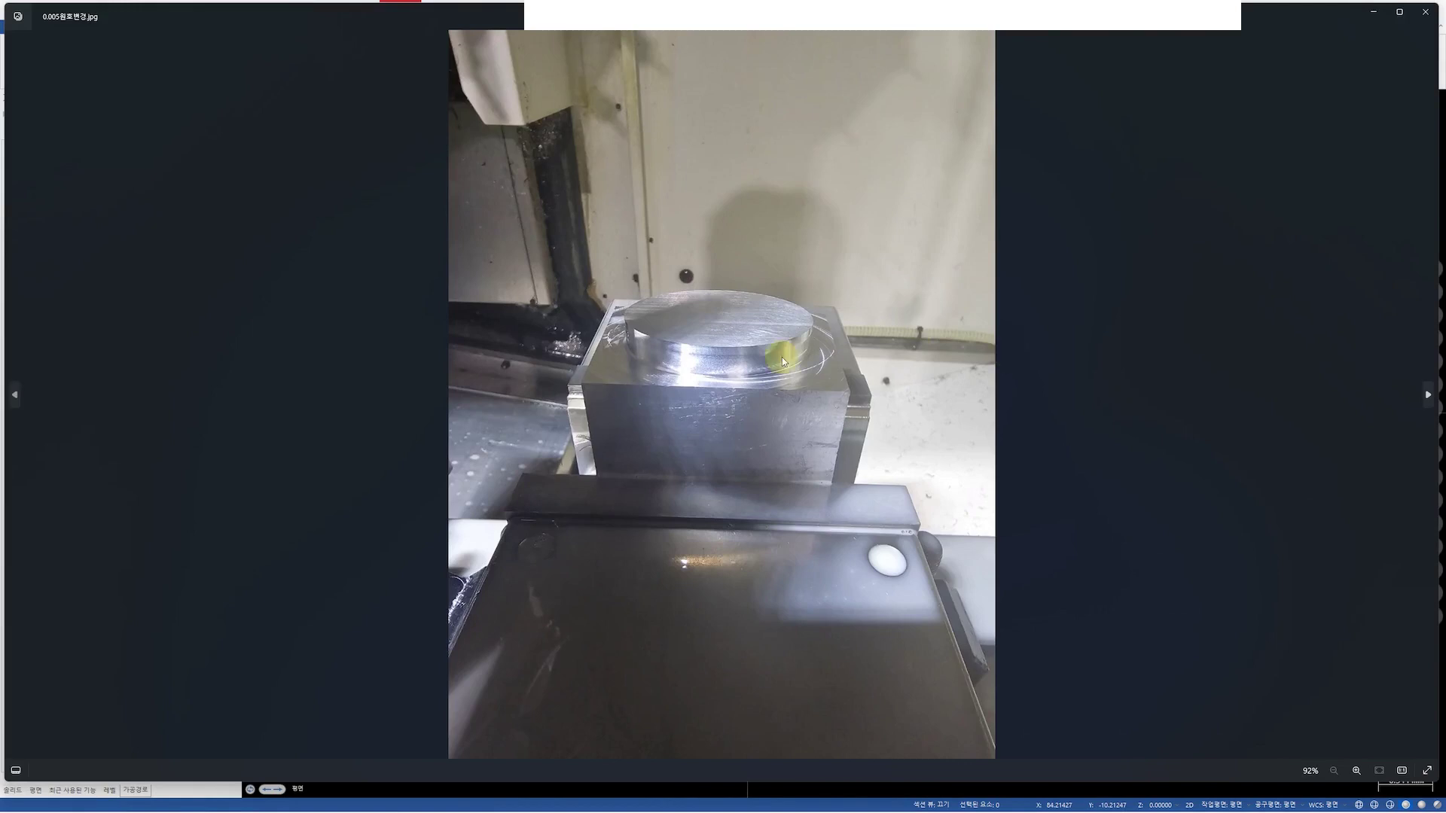
Examine the side finish of the ellipse in the machined part photo 0.005원호변경.jpg up close, then close the photo
scroll(719, 380, up, 5)
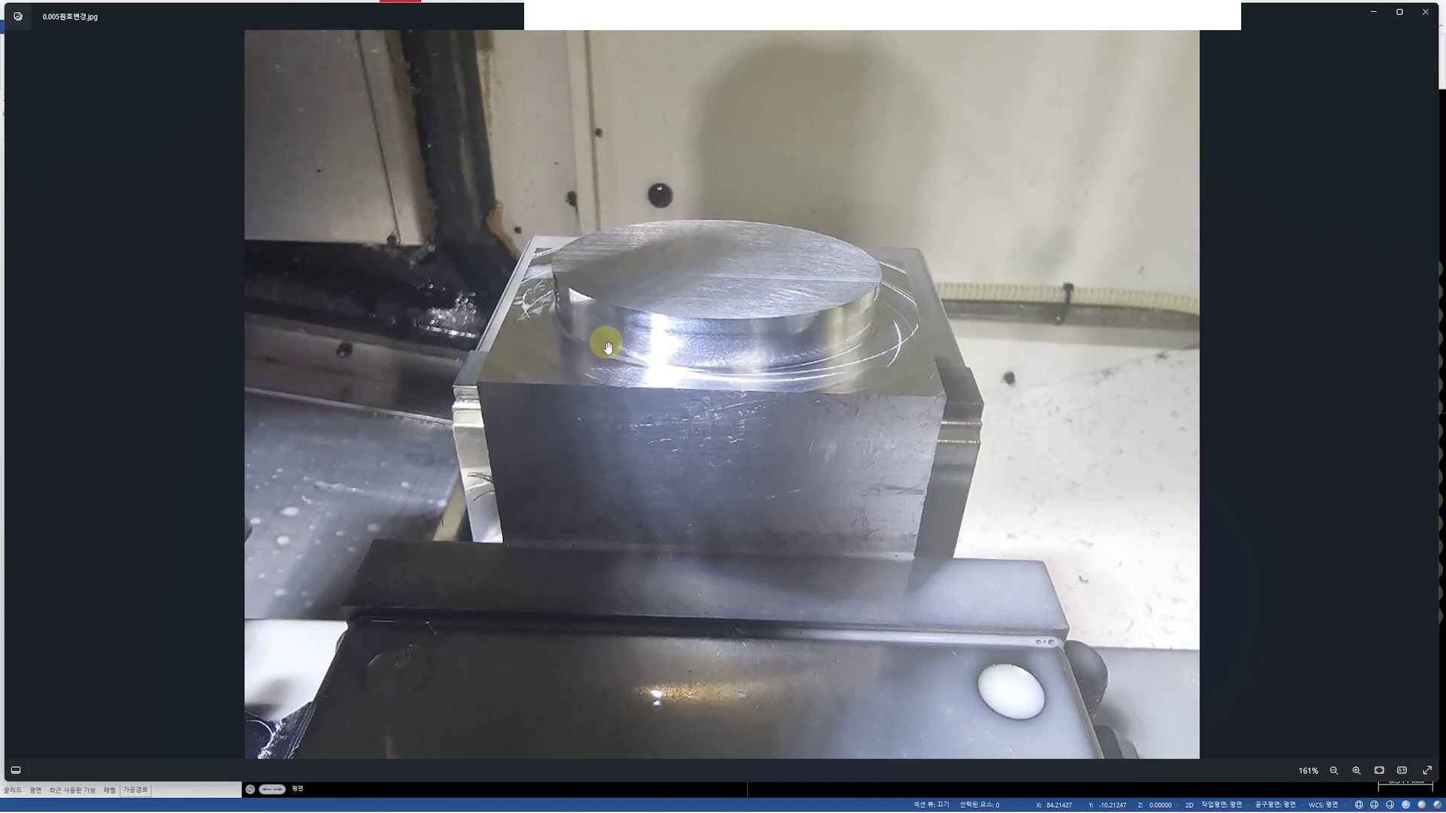
scroll(716, 478, down, 1)
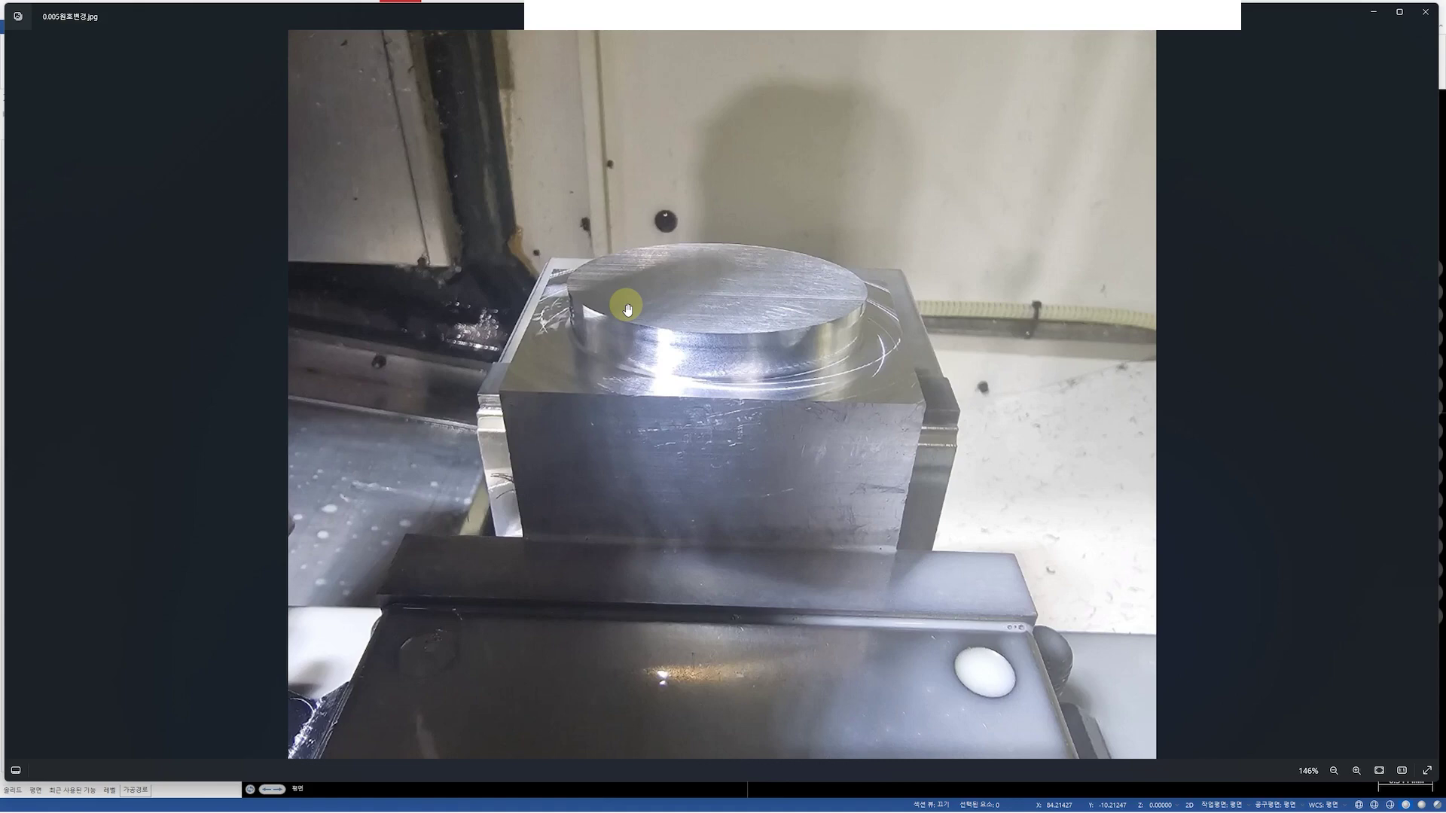
click(1424, 11)
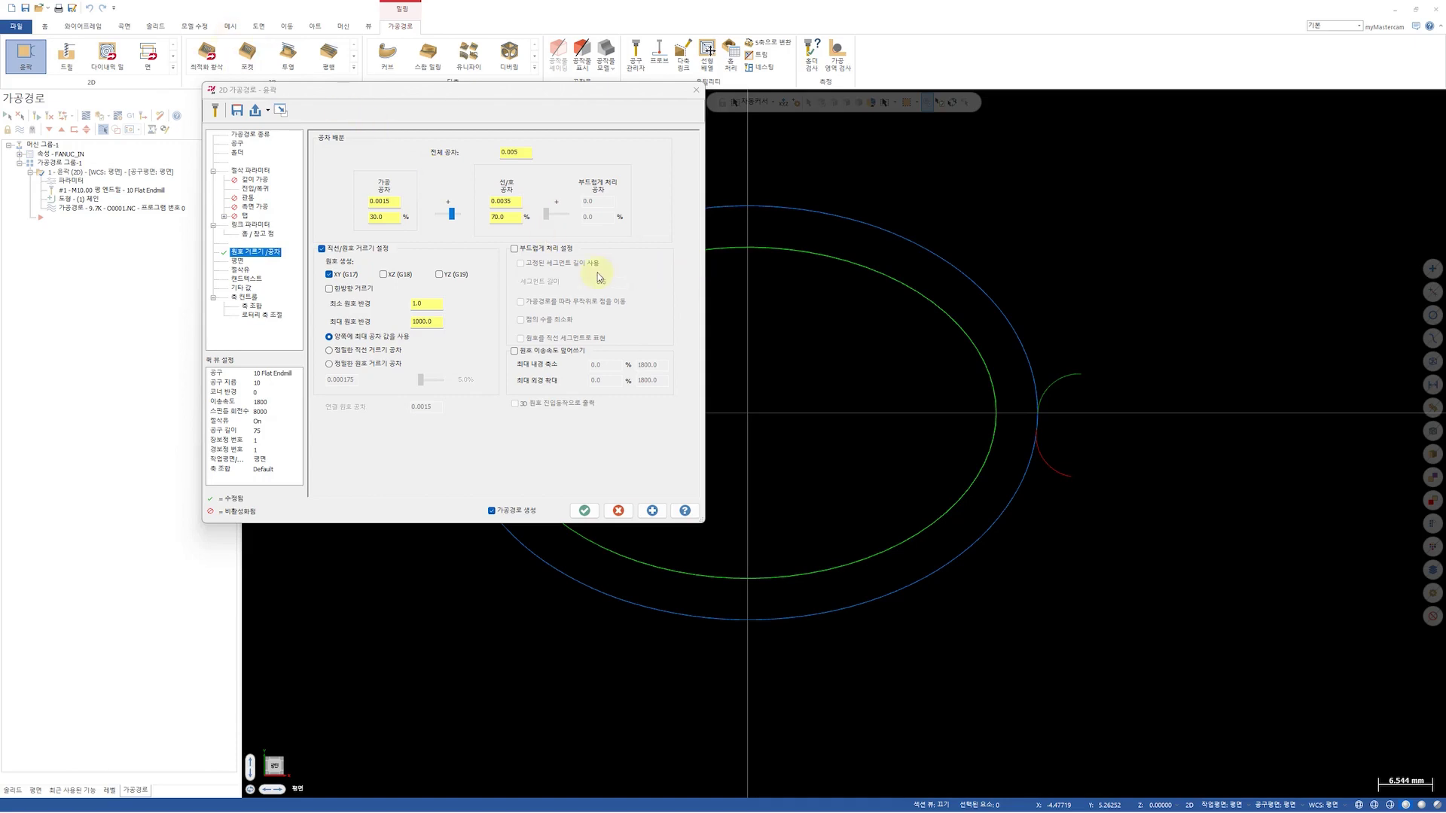
Enable smoothing for the contour at a total tolerance of 0.005, with points shifted randomly along the toolpath
click(515, 255)
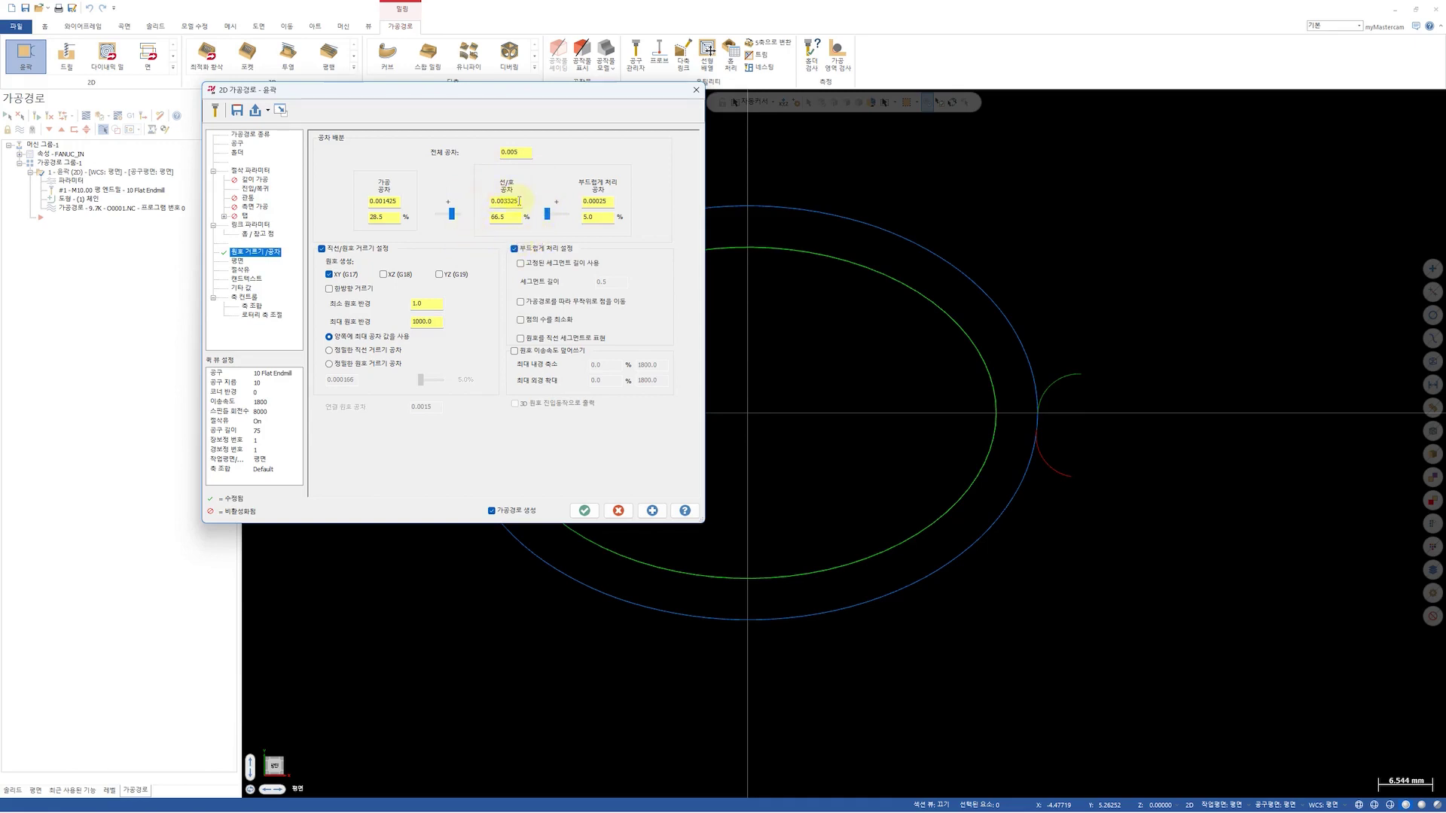
click(385, 217)
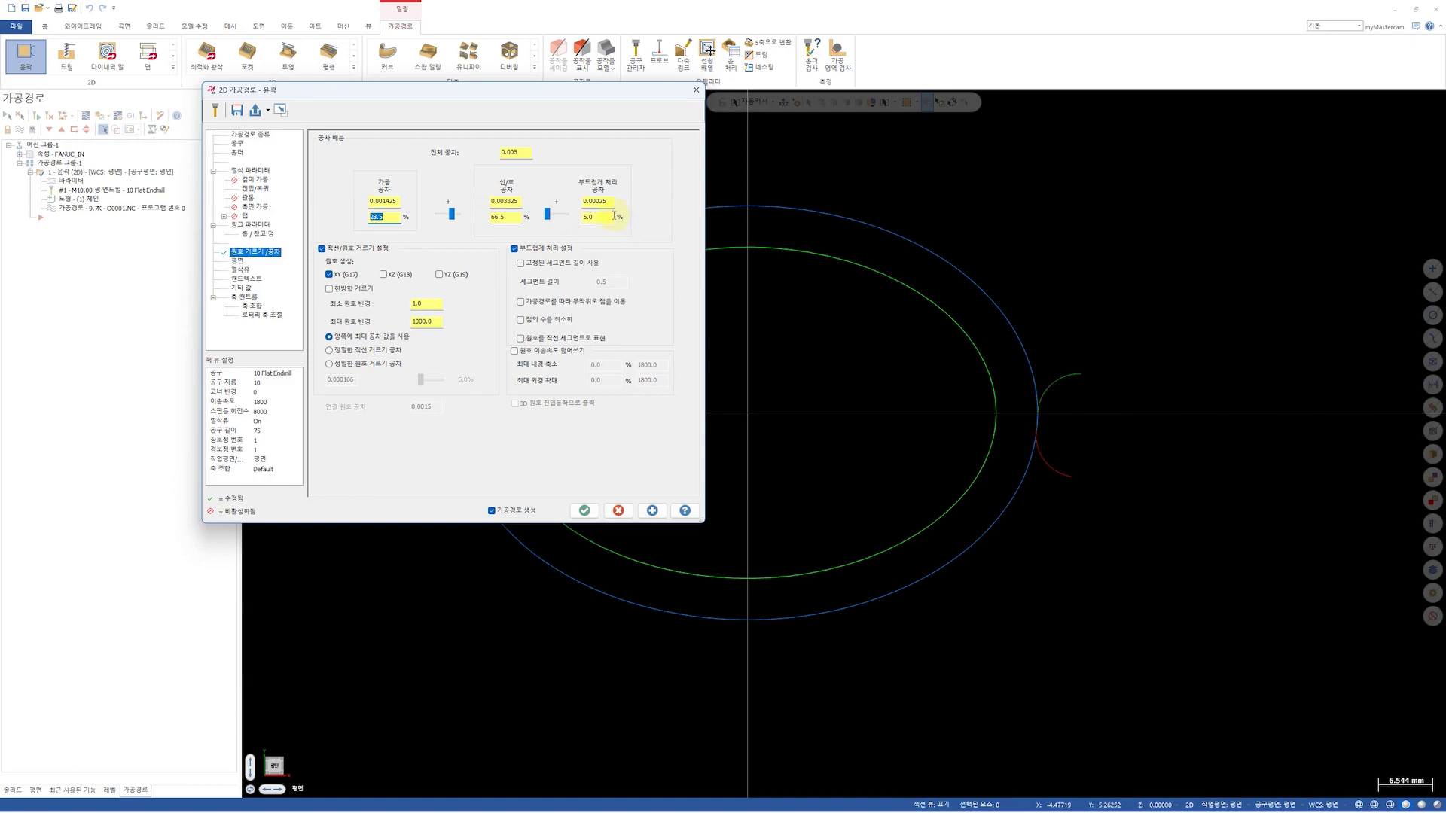
click(521, 302)
Rebalance the tolerance shares to 67.925 % line/arc and 3.575 % smoothing, keeping random point shifting on, and accept the contour parameters
drag(546, 214, 586, 220)
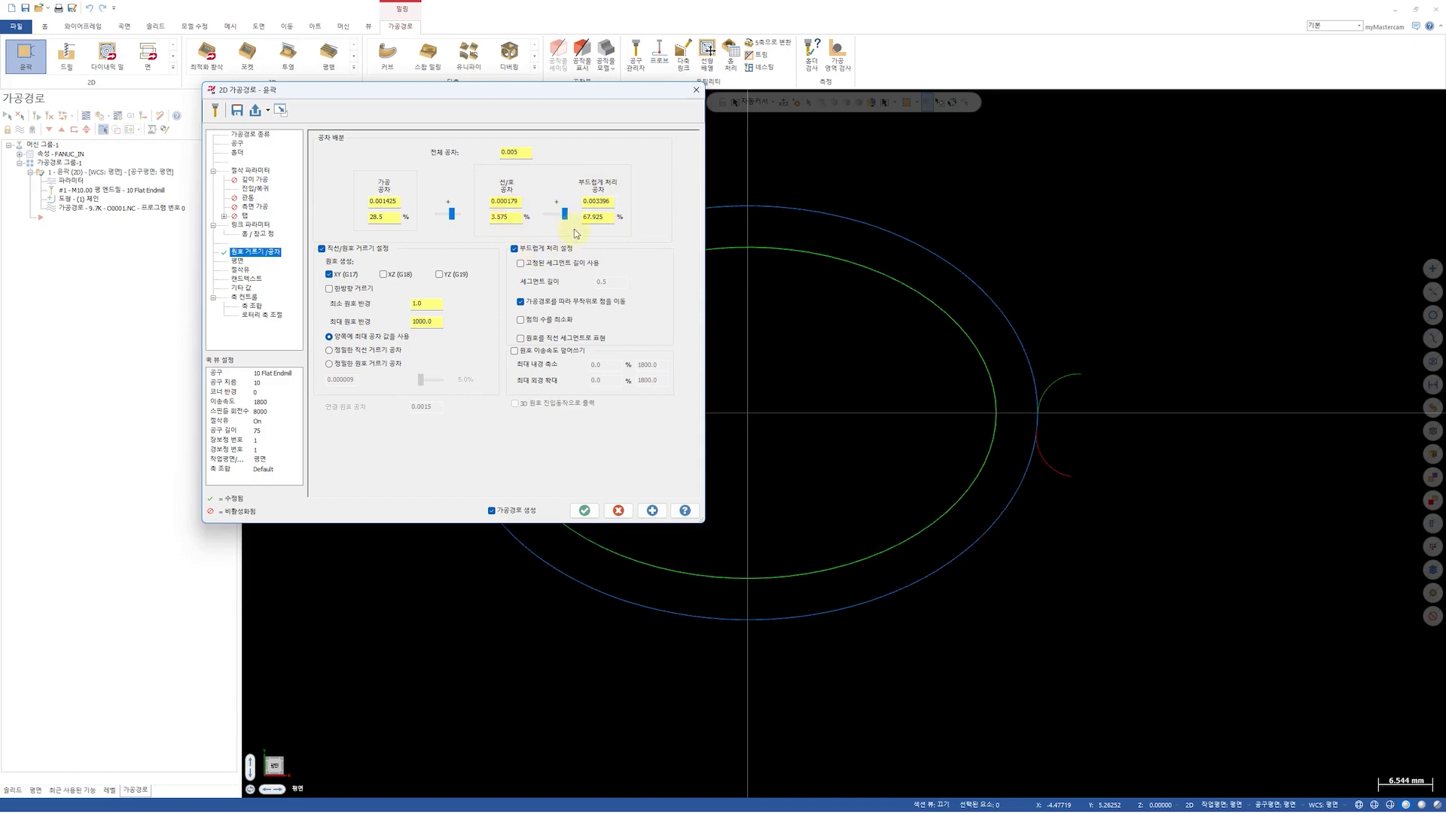
drag(561, 218, 547, 218)
click(521, 302)
click(521, 302)
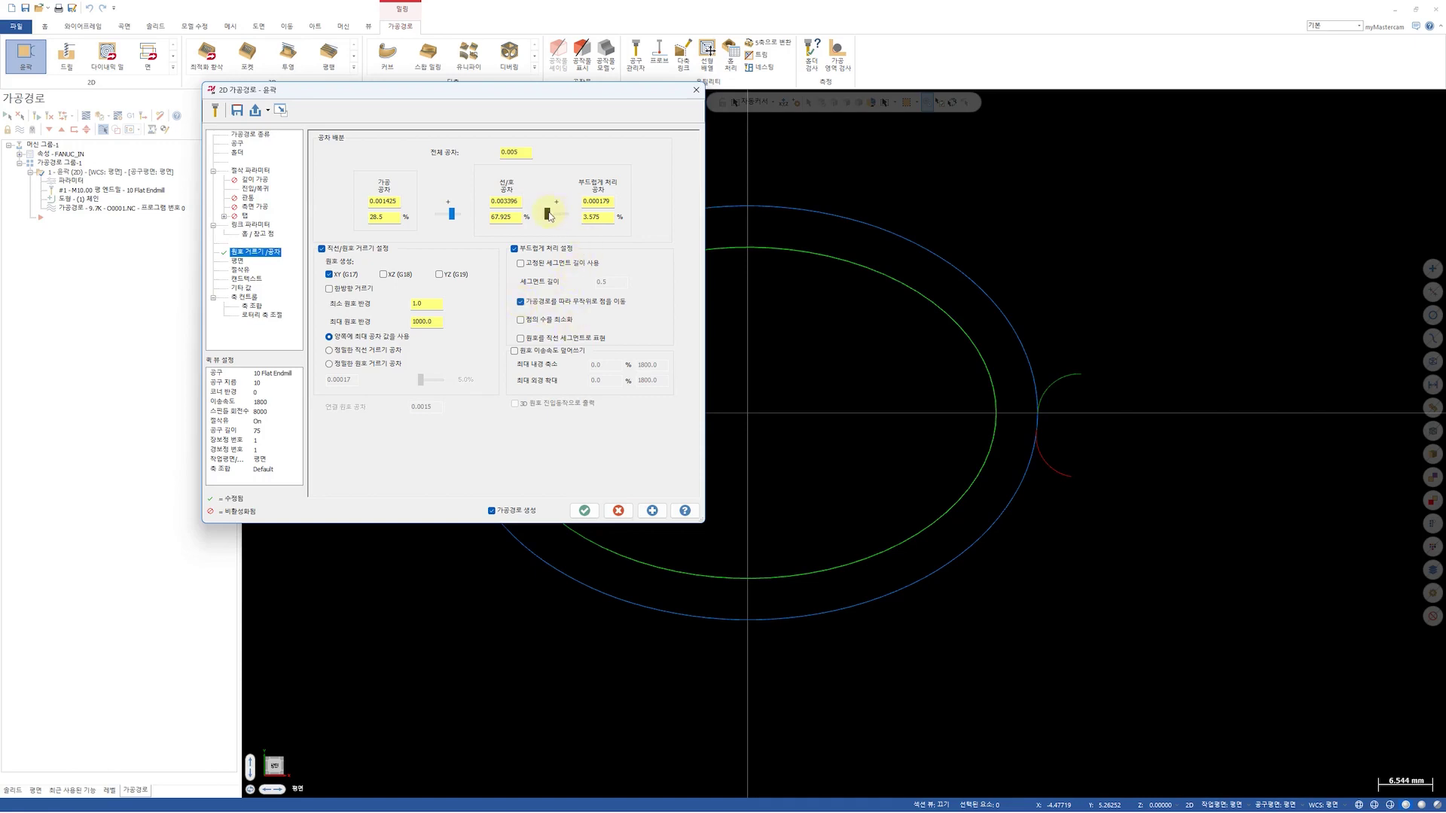
mouse_move(549, 216)
mouse_down()
mouse_move(565, 218)
mouse_move(532, 224)
mouse_up()
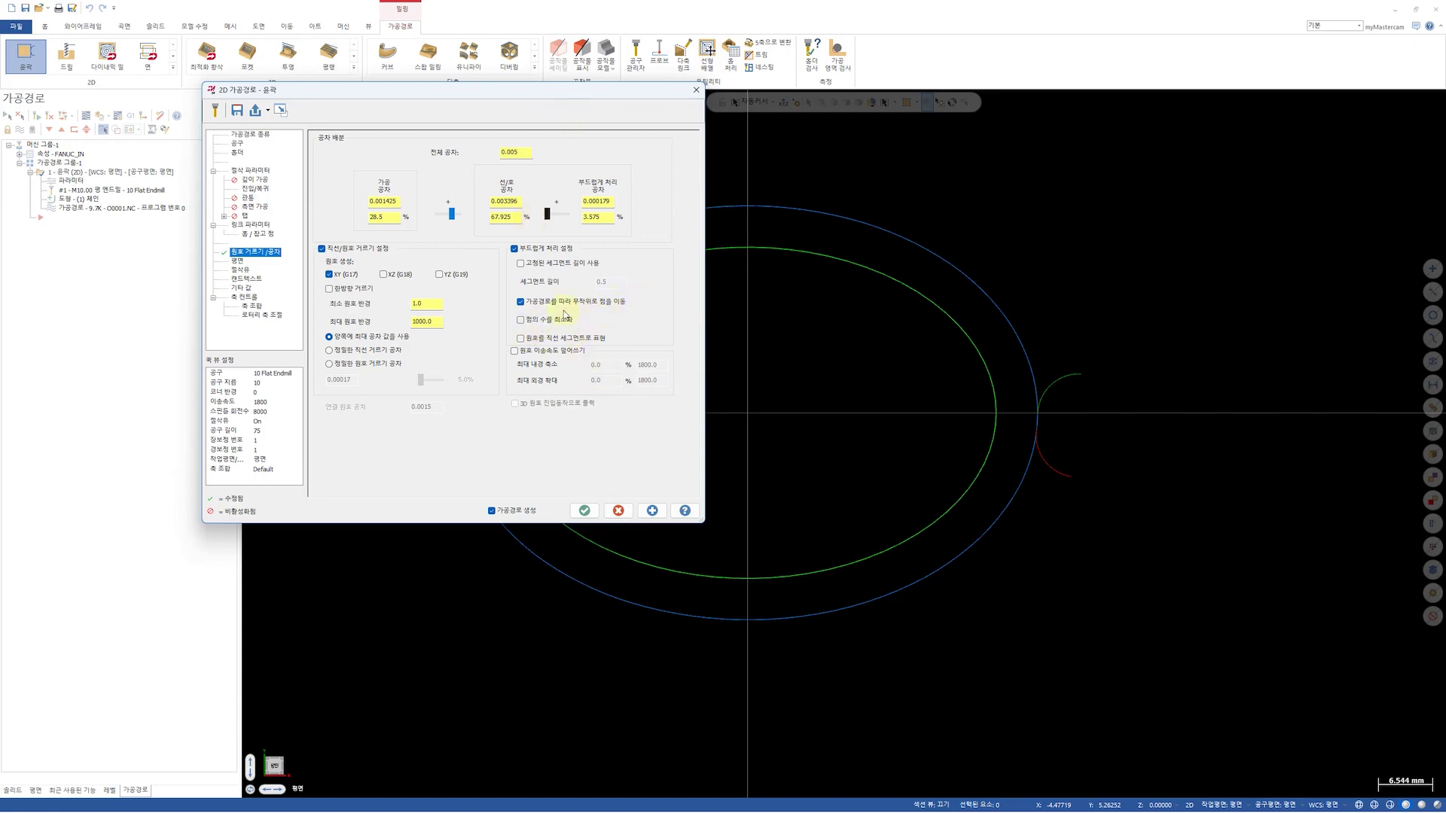
click(584, 511)
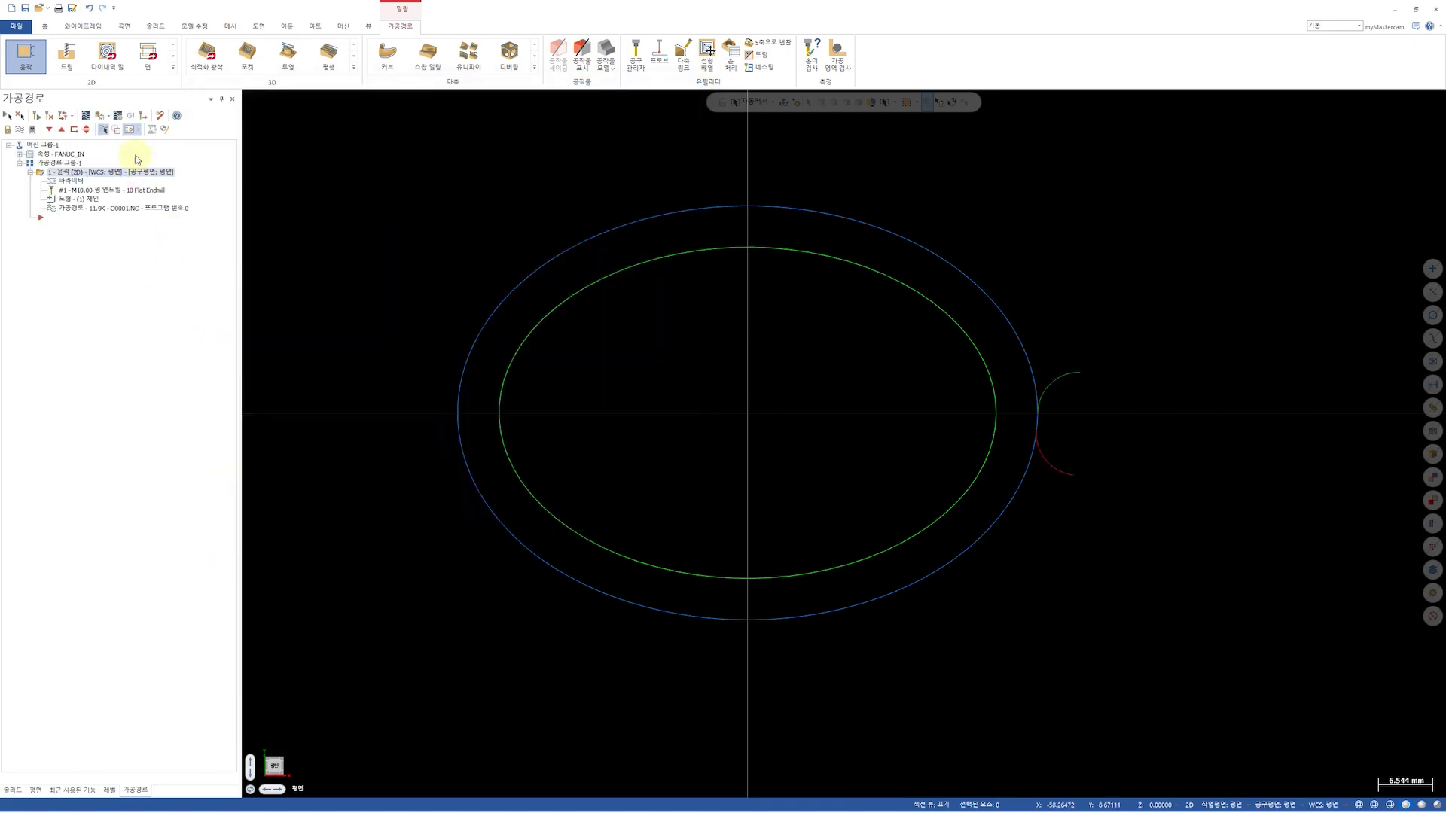
Post the smoothed toolpath over O0001.NC, review its line and arc blocks, and close the NC editor
click(130, 116)
click(77, 336)
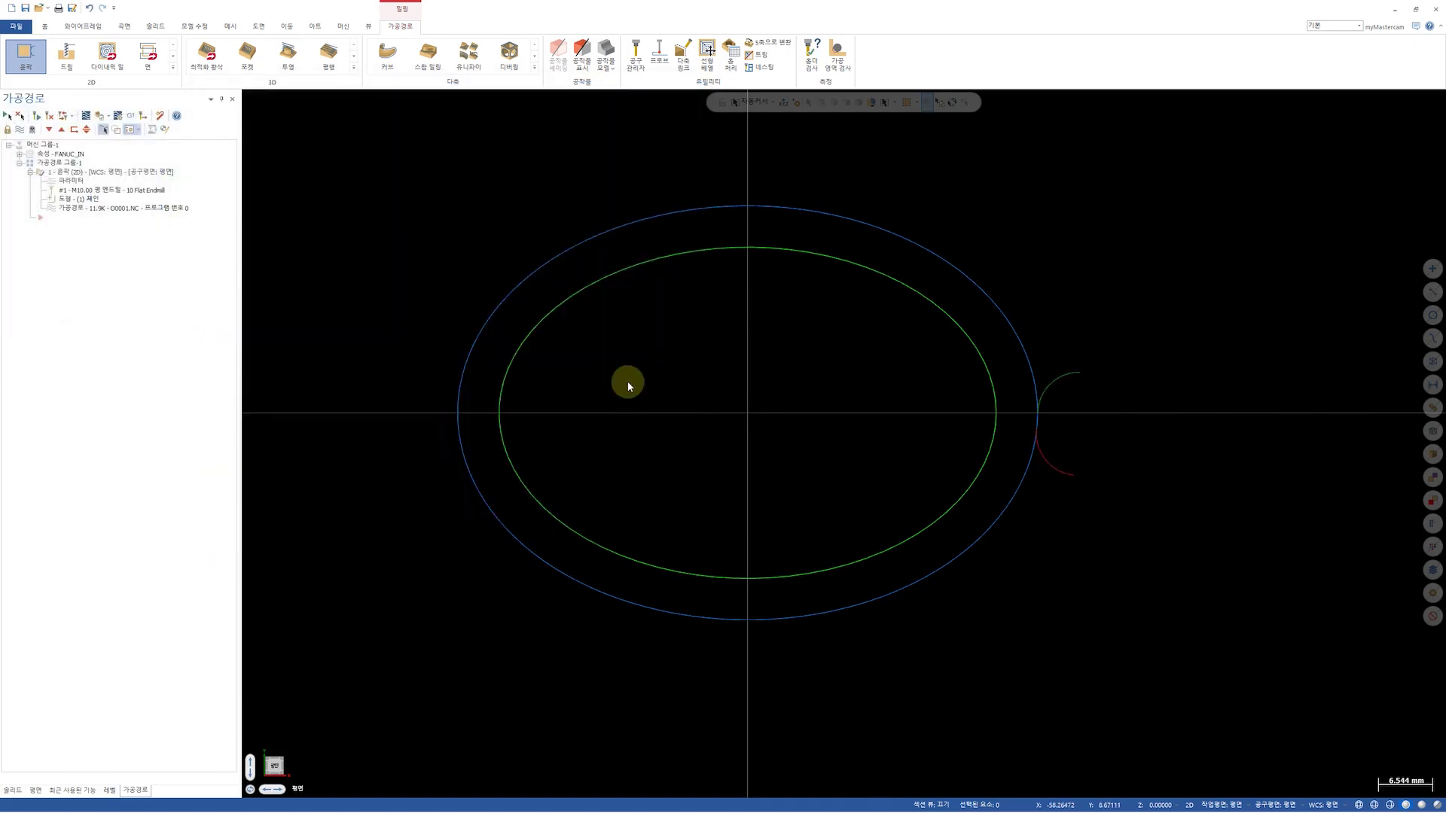
key(Return)
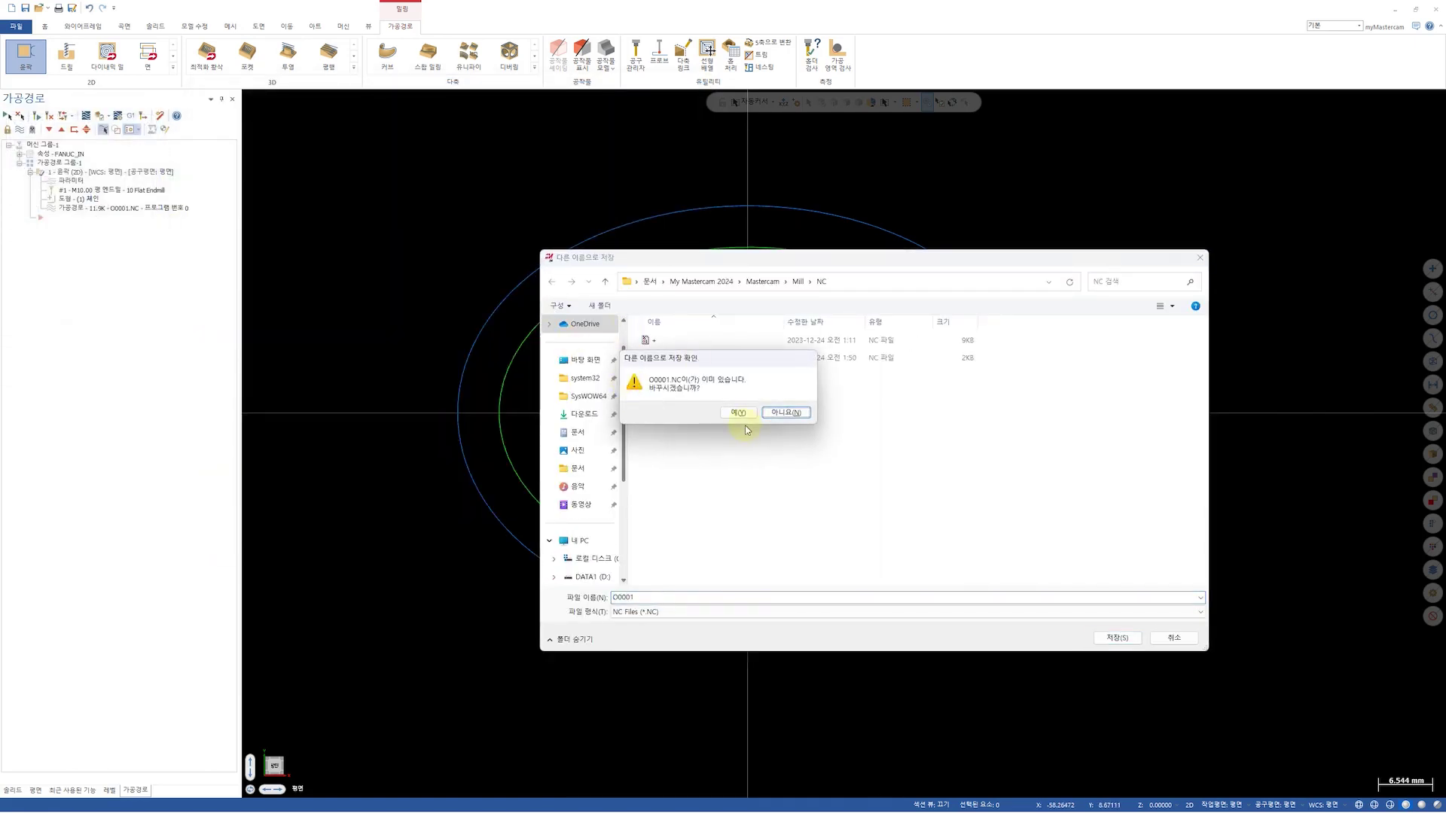
click(737, 413)
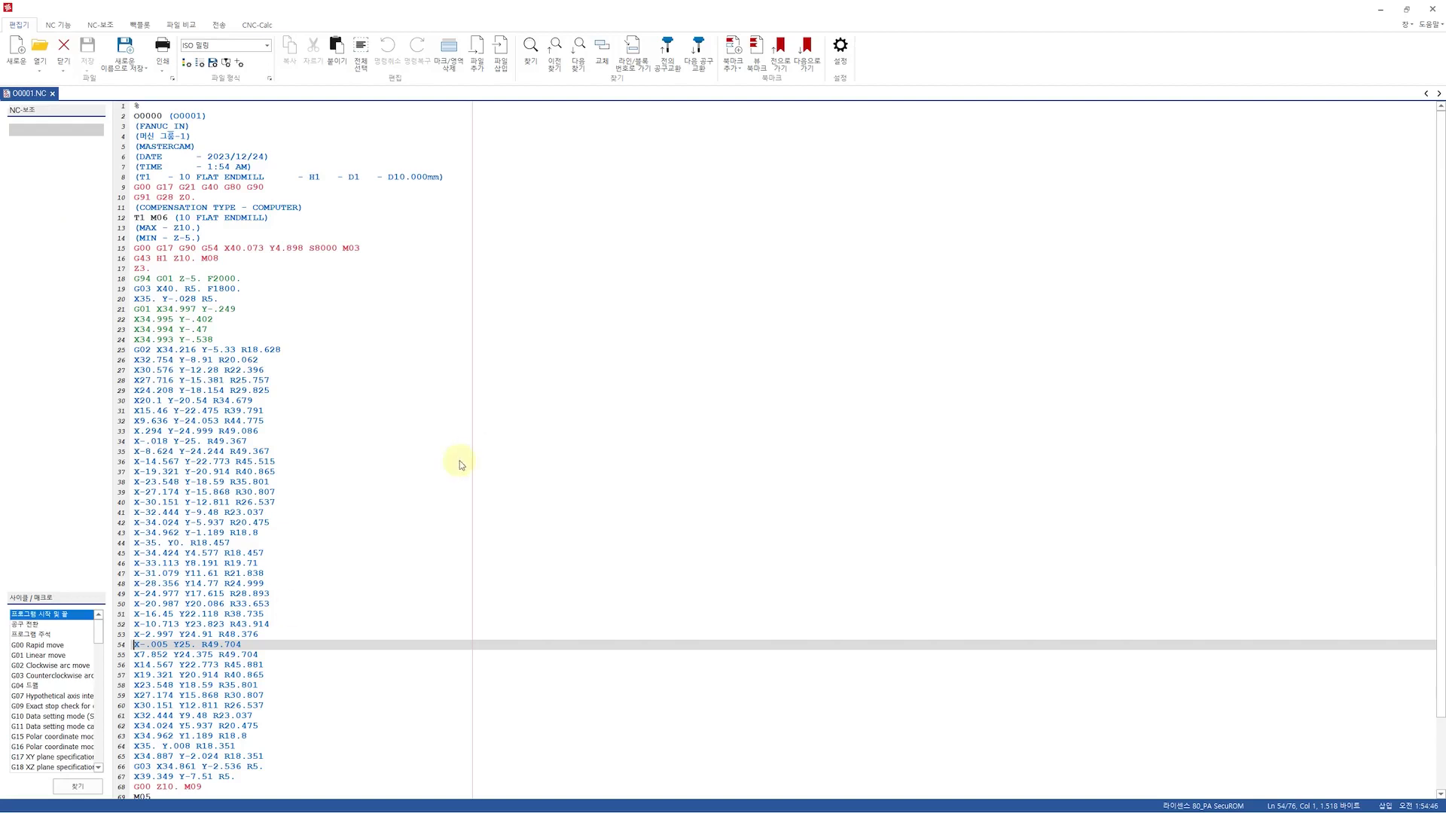
scroll(444, 475, down, 3)
scroll(625, 407, up, 3)
scroll(207, 350, down, 3)
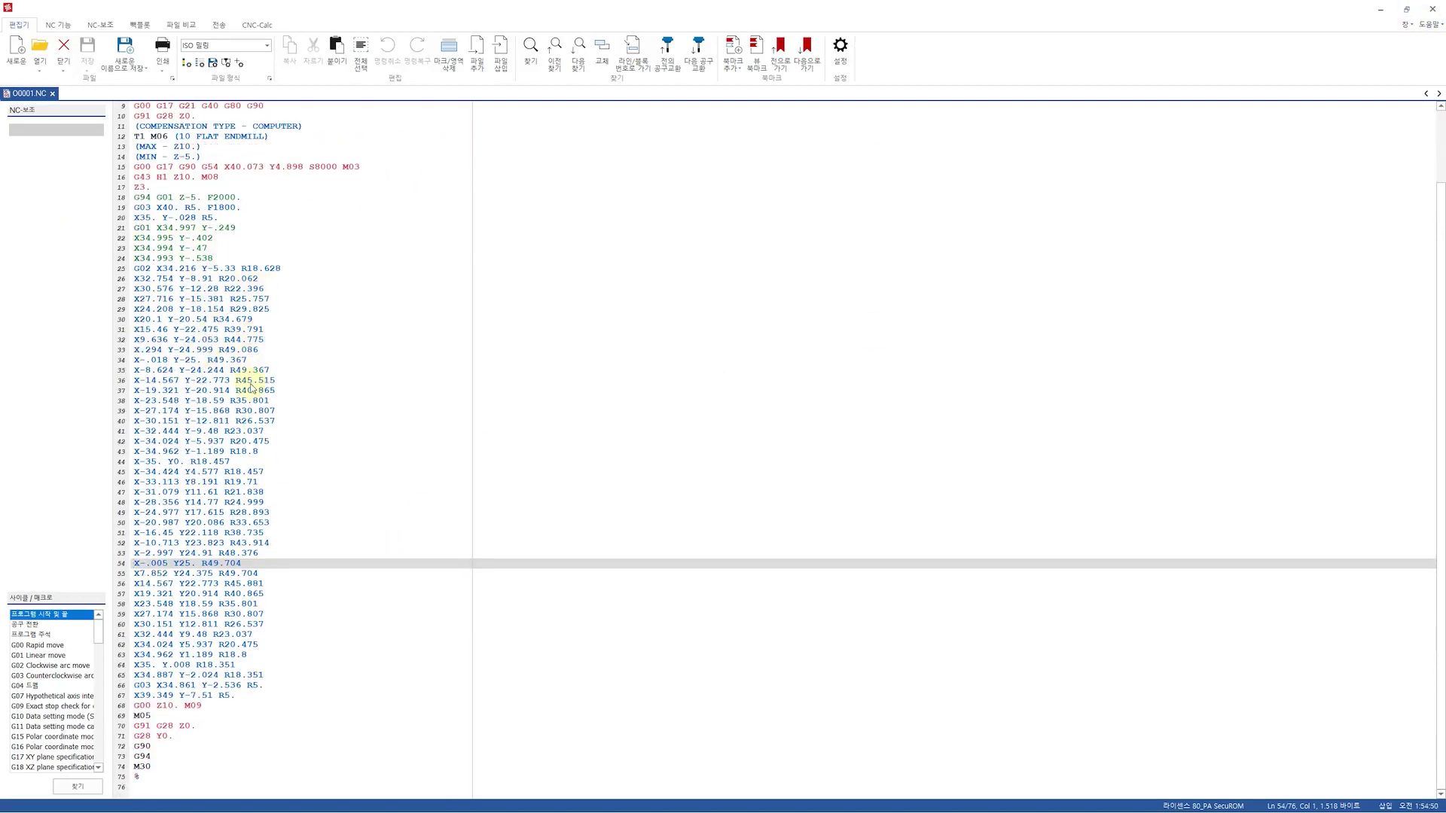
click(1433, 10)
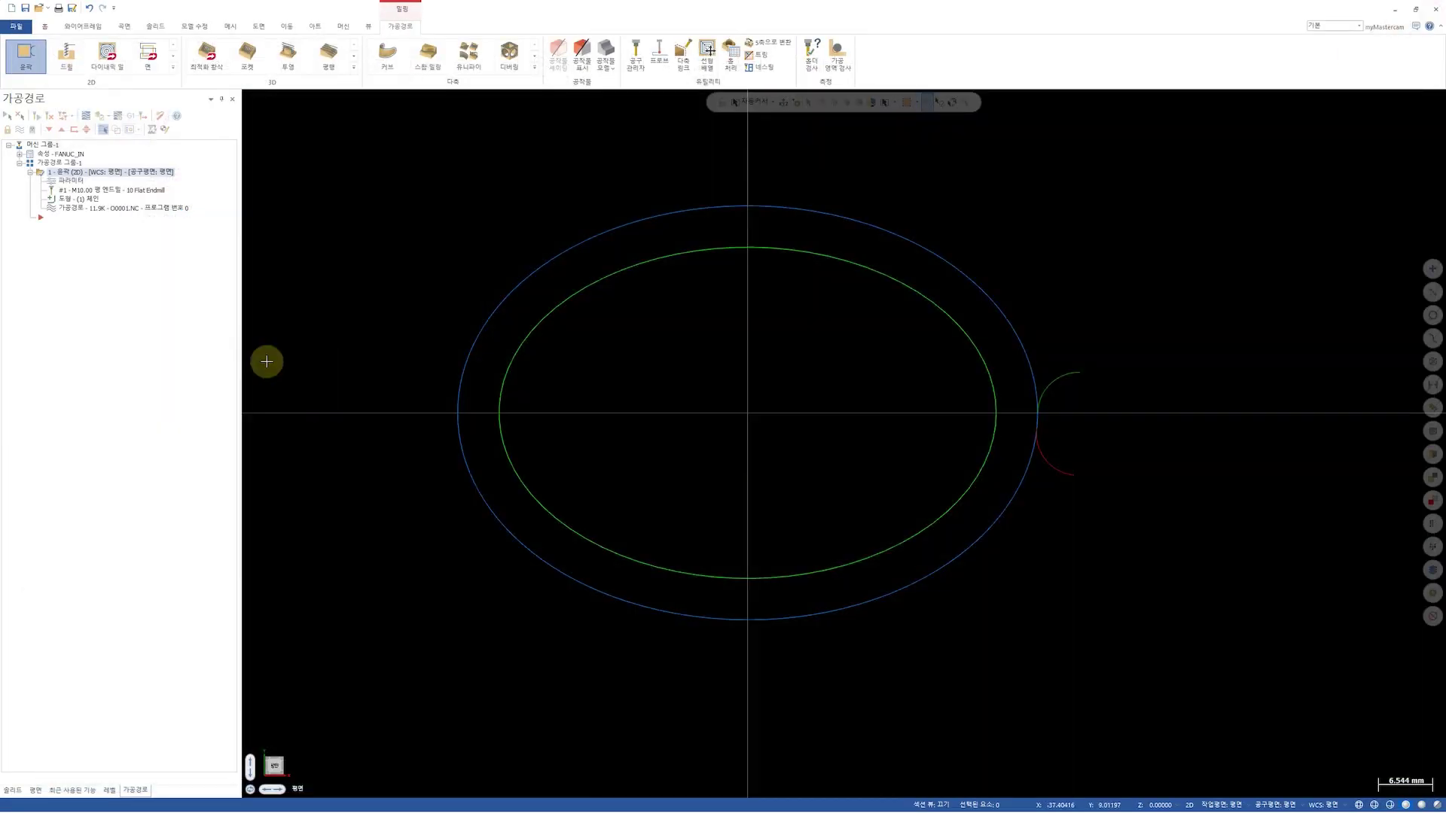
Turn off random point shifting and line/arc filtering in the contour's tolerance parameters, and try minimizing the number of points
click(69, 182)
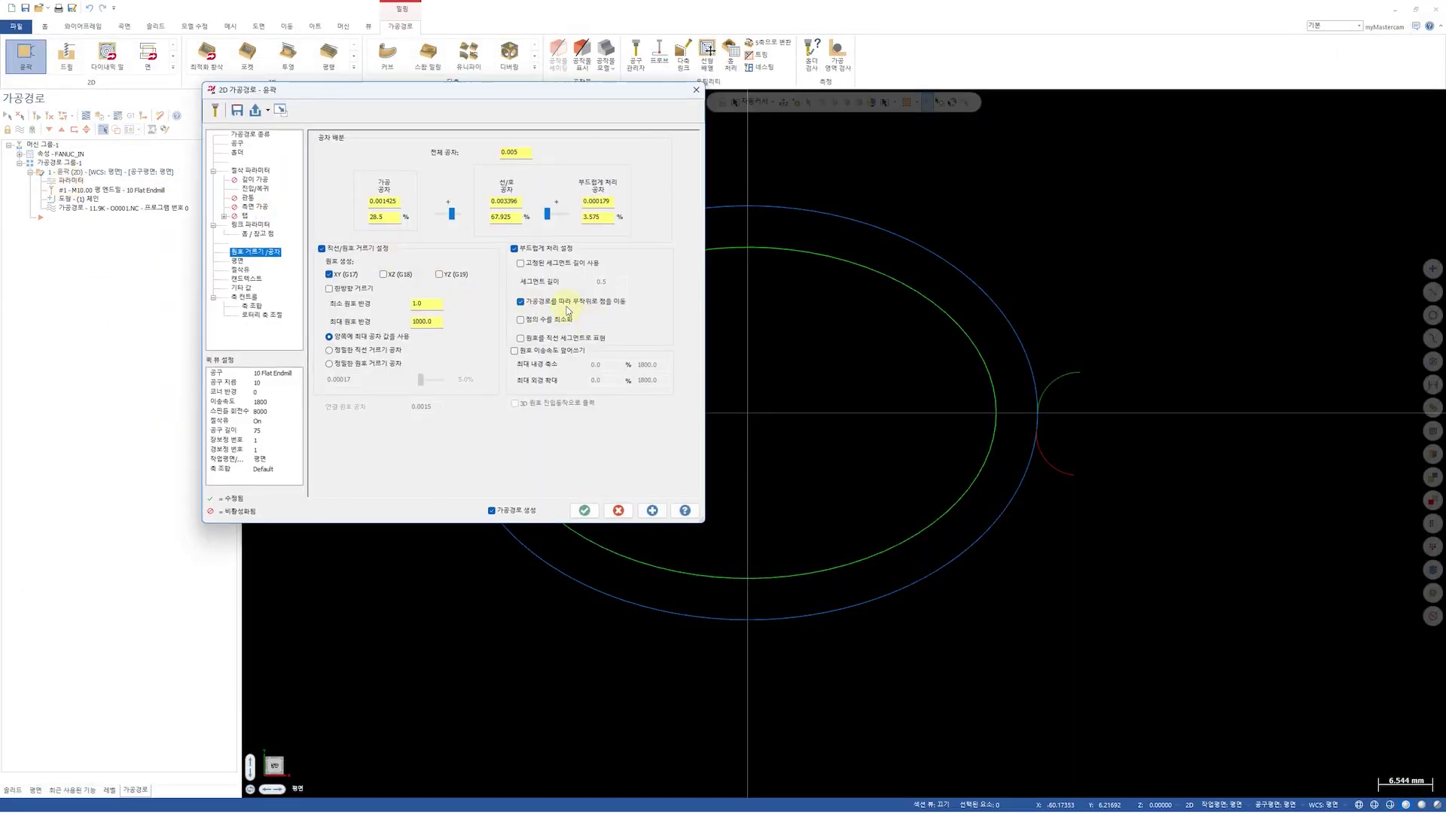
click(567, 303)
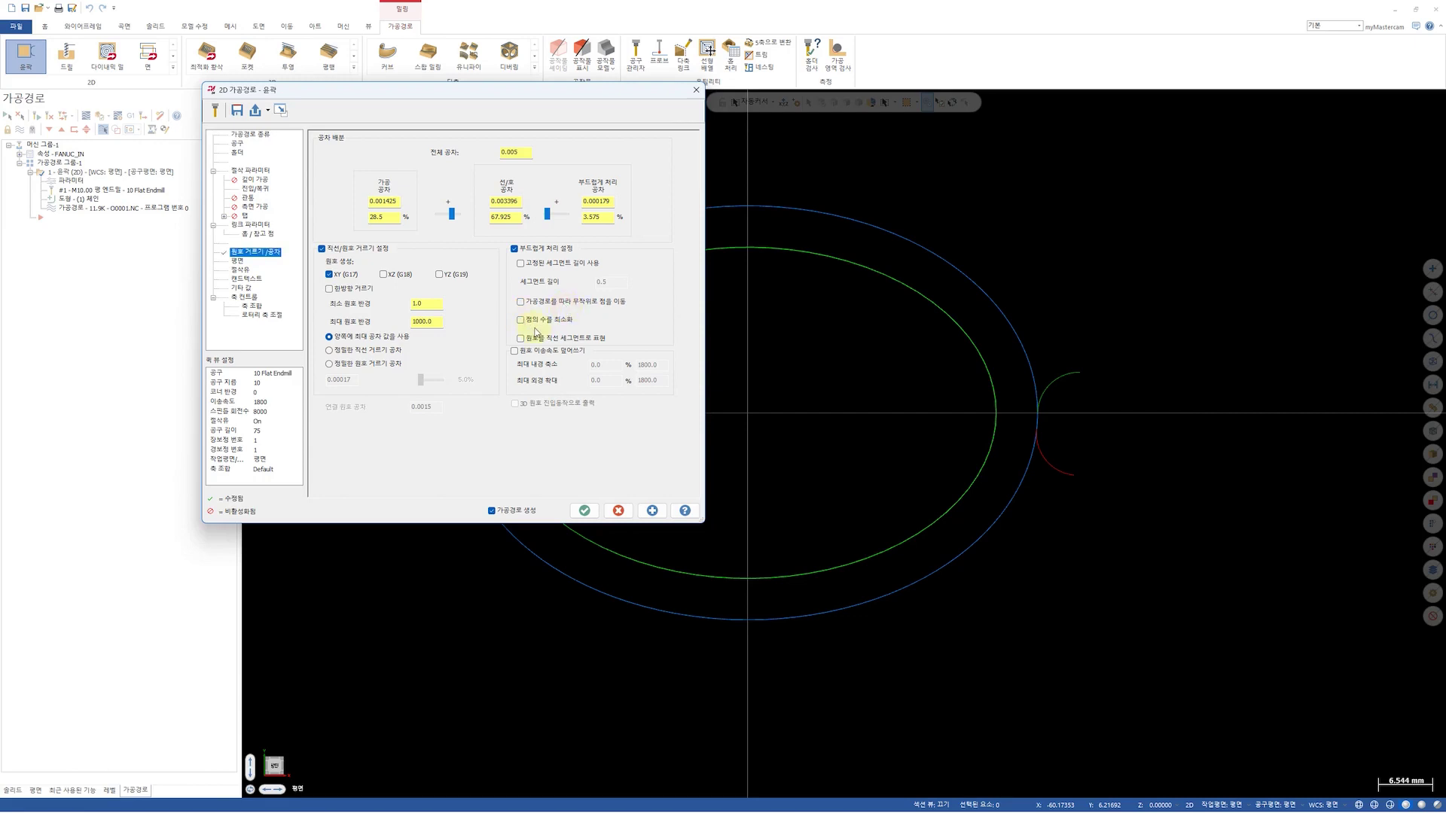
click(350, 251)
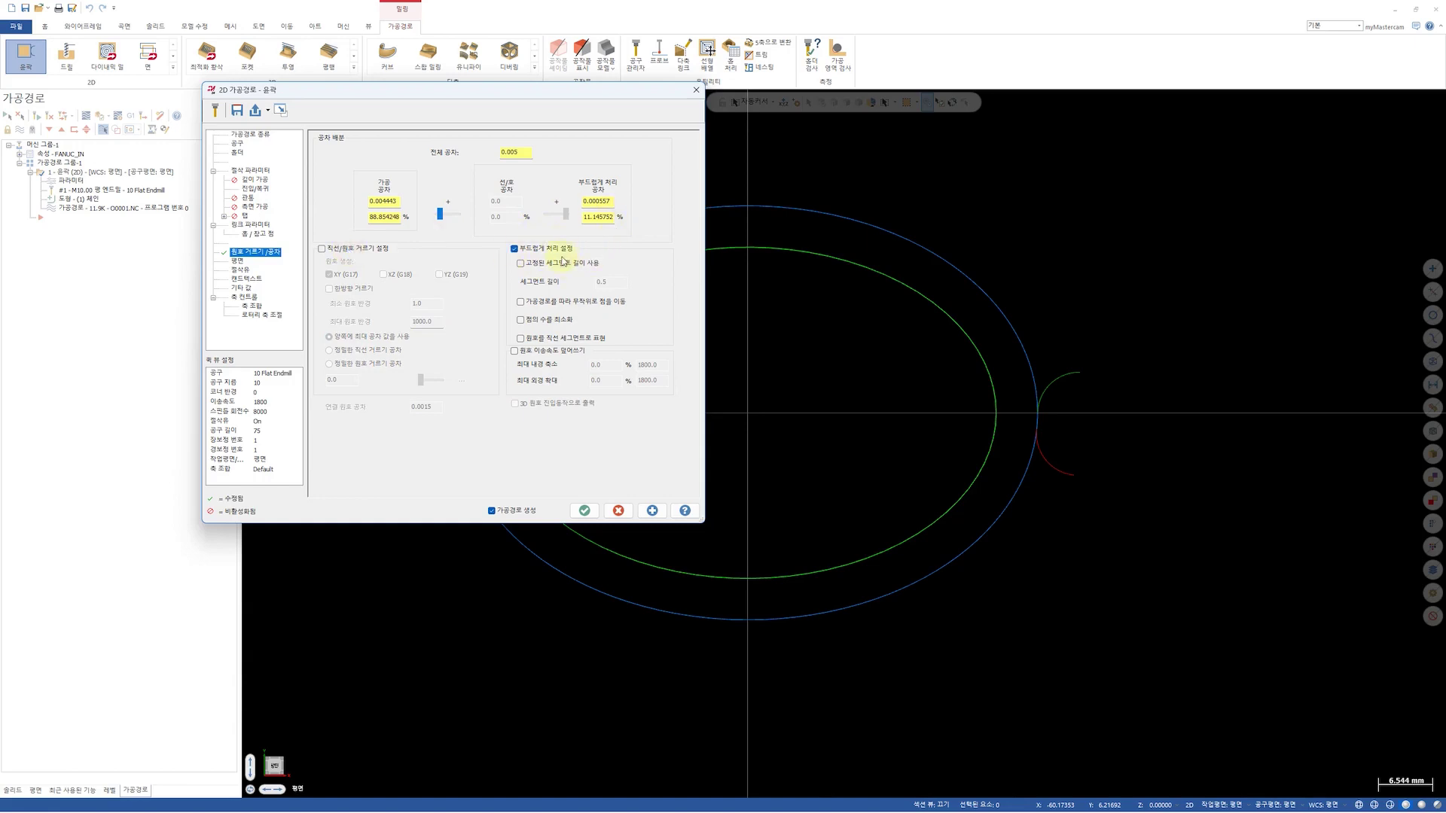
click(543, 304)
click(543, 304)
click(548, 321)
click(549, 325)
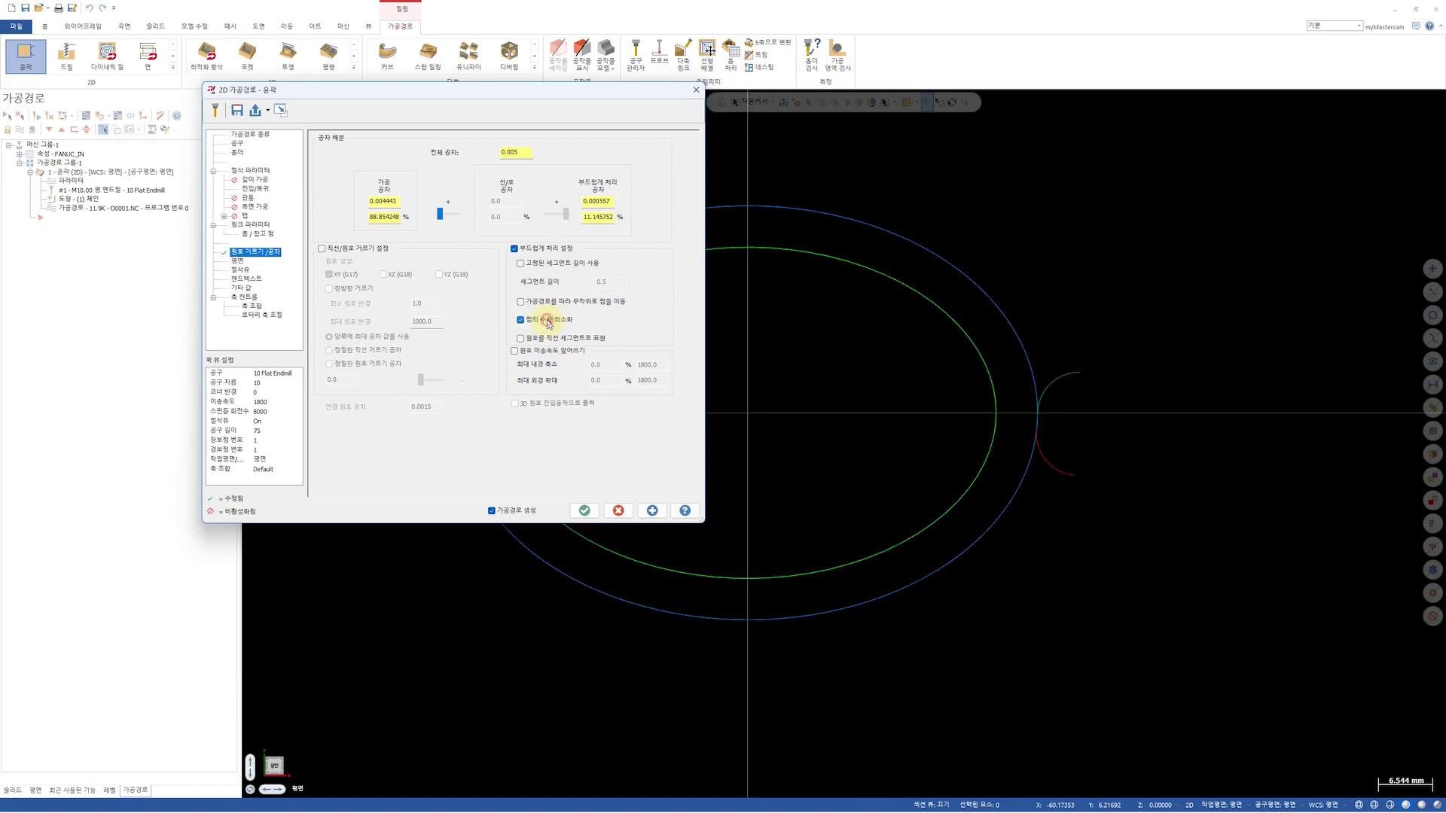
Try arcs as line segments with line/arc filtering re-enabled and about 14.8 % smoothing, and replace that option with fixed segment length
click(532, 339)
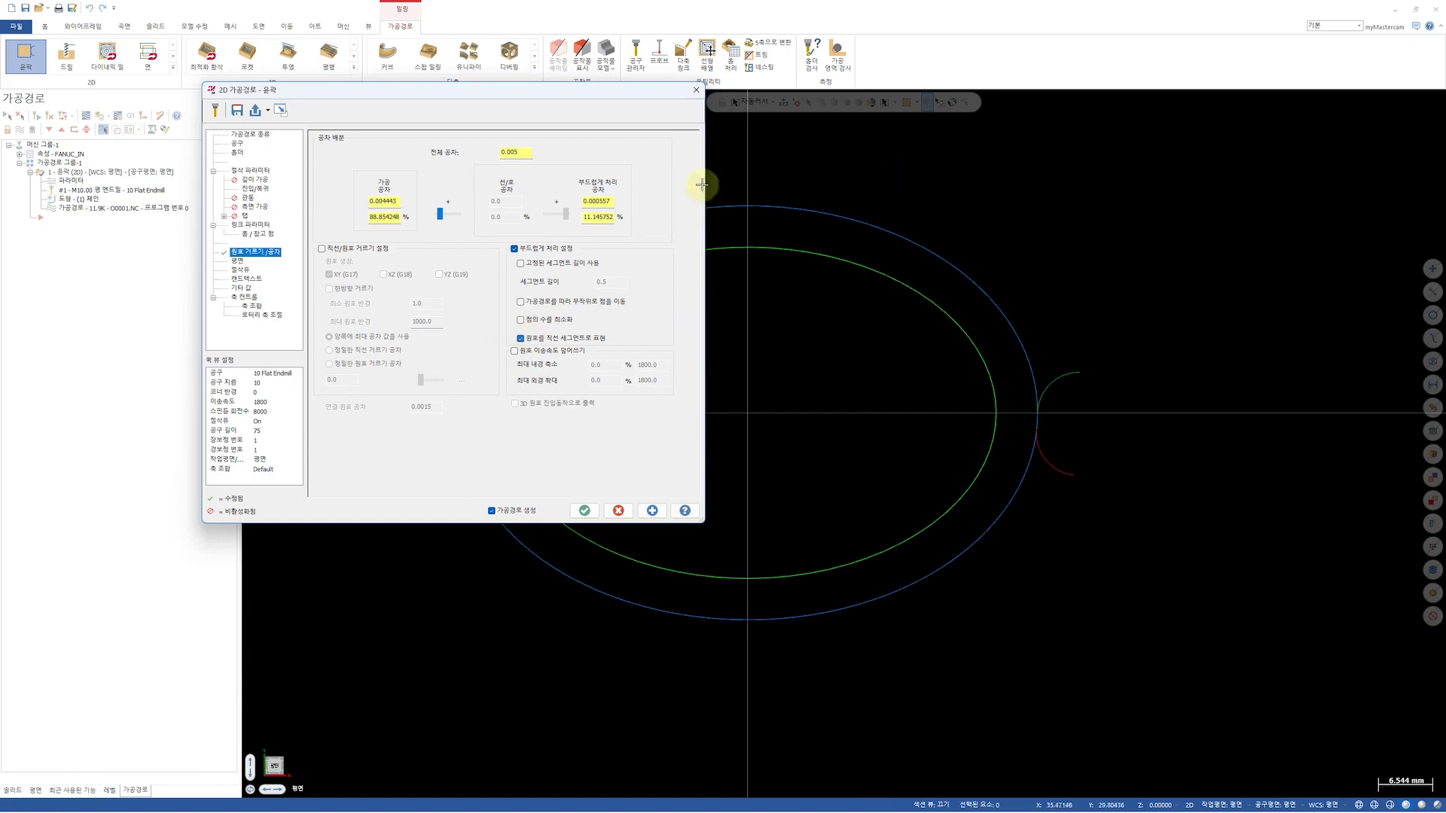
click(351, 250)
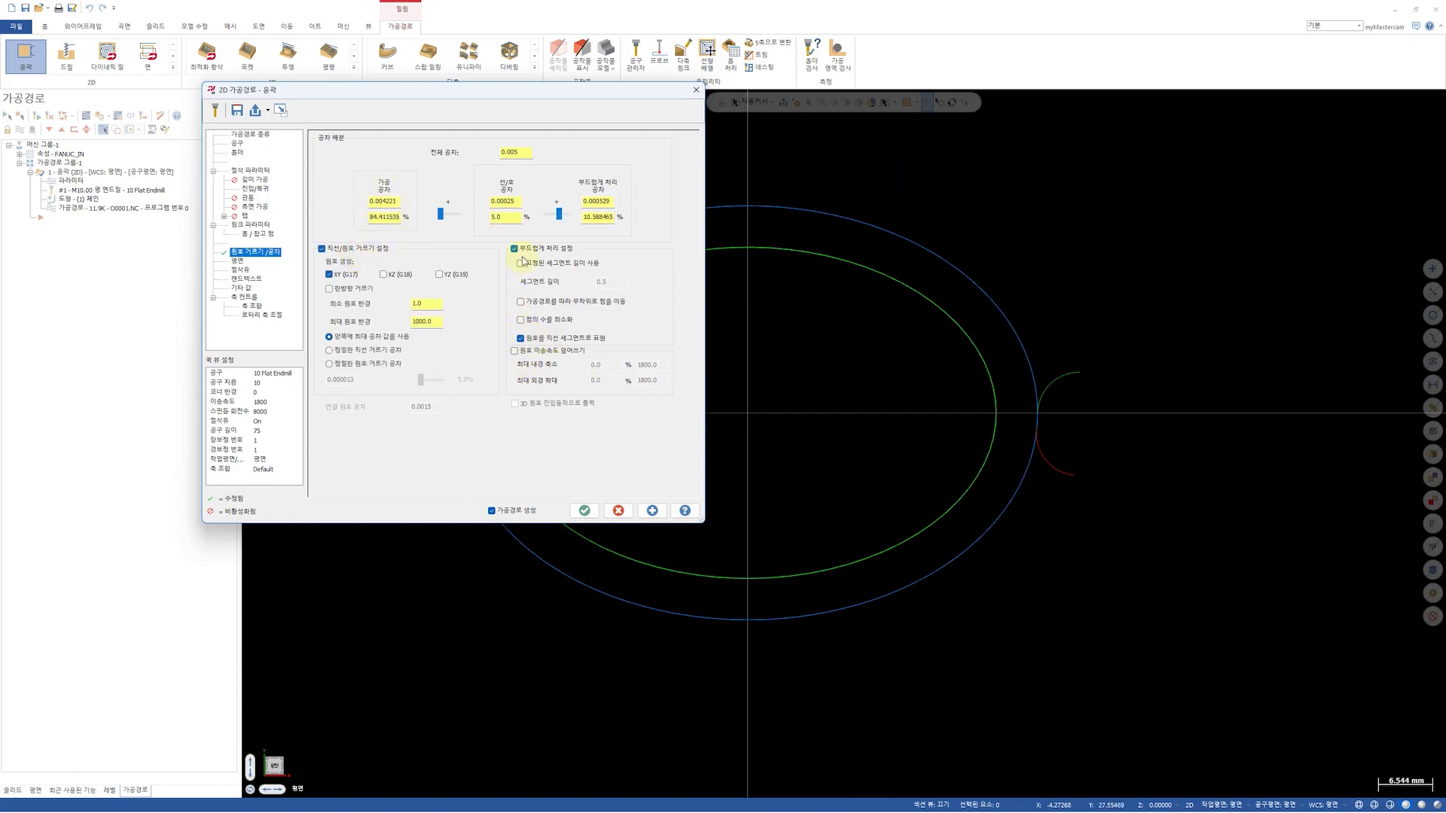
drag(562, 223, 567, 222)
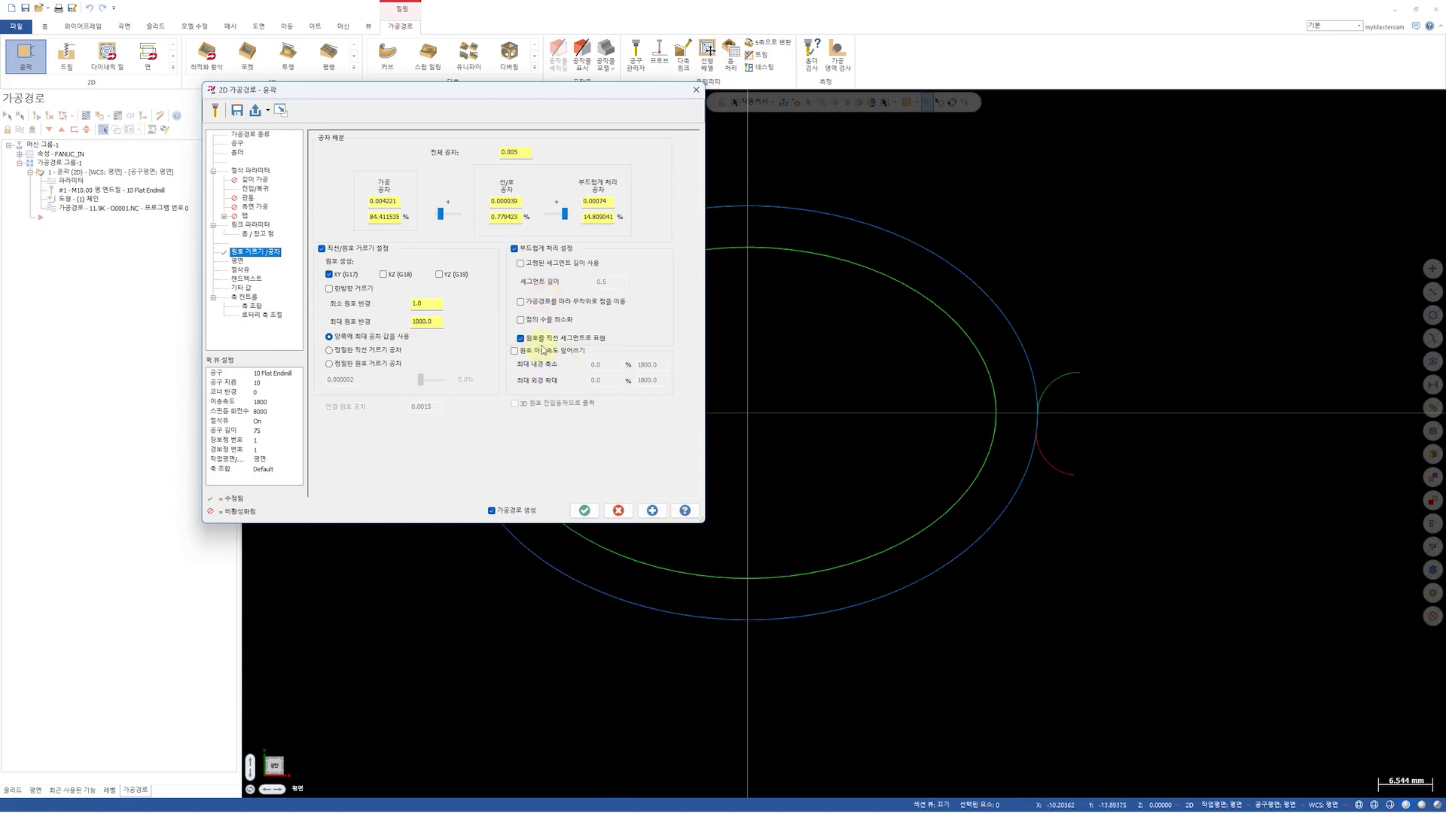
click(543, 337)
click(535, 267)
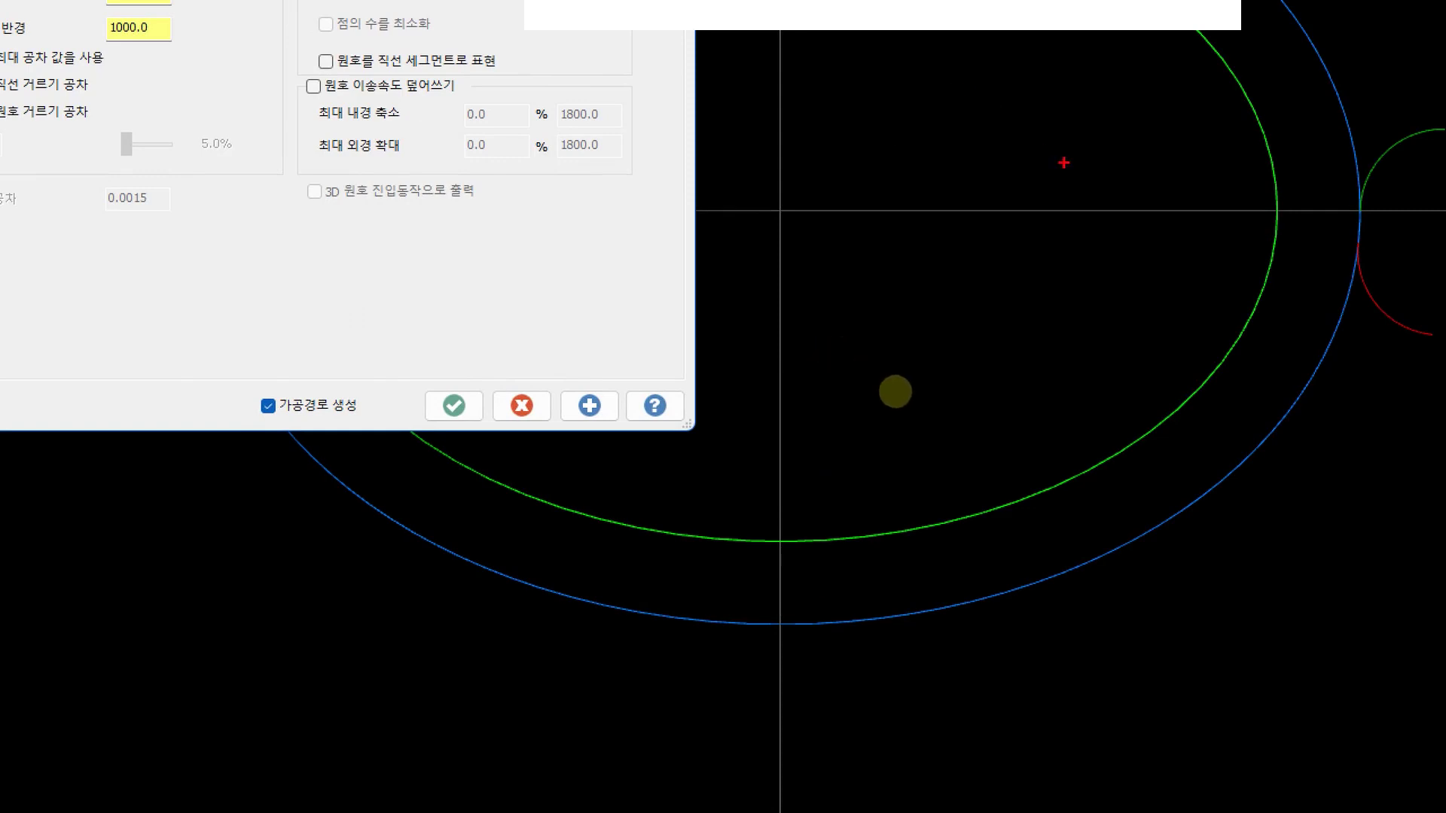
mouse_move(891, 372)
mouse_down()
mouse_move(846, 361)
mouse_move(736, 391)
mouse_up()
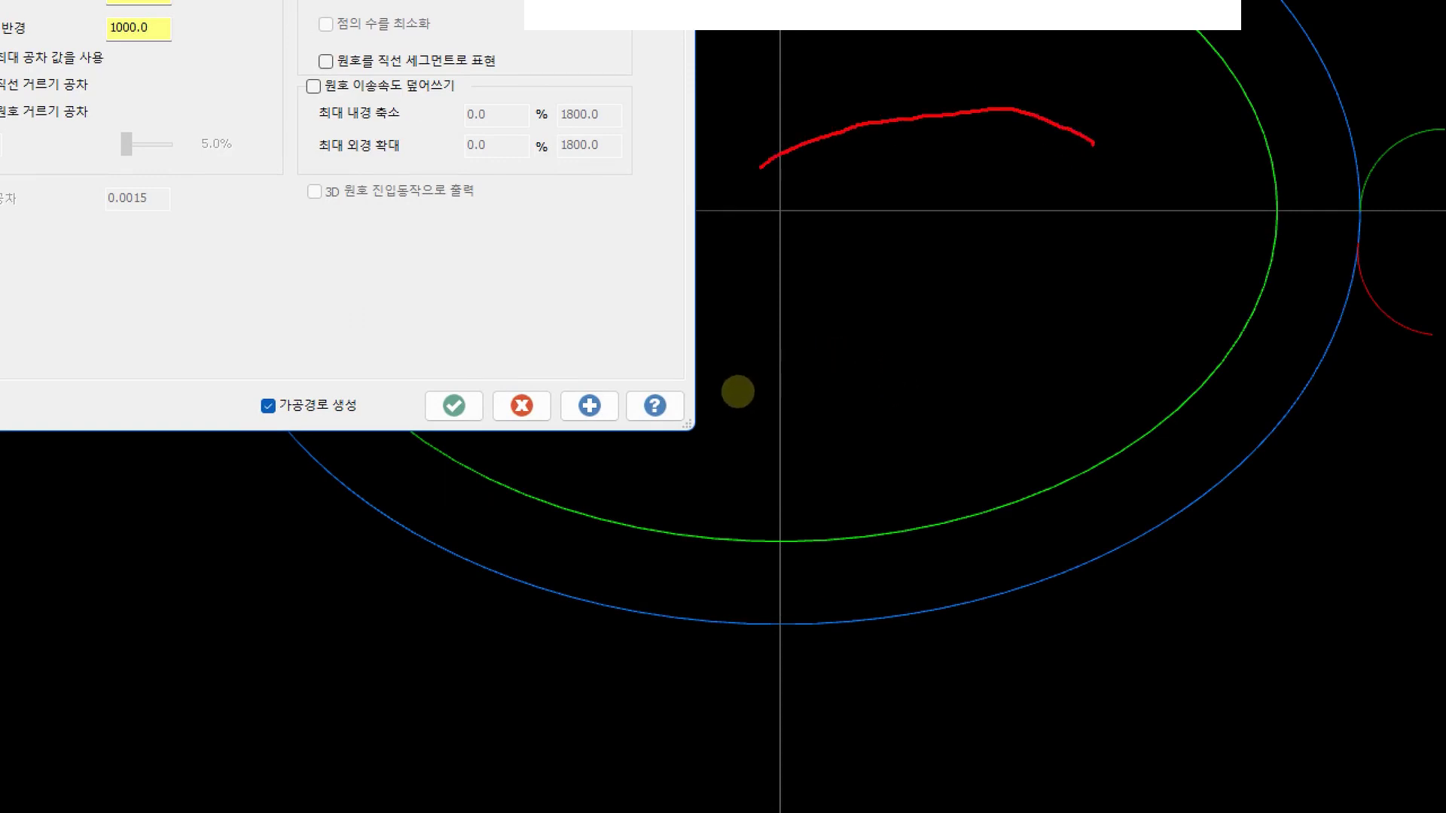
mouse_move(920, 513)
mouse_down()
mouse_move(921, 381)
mouse_move(942, 459)
mouse_up()
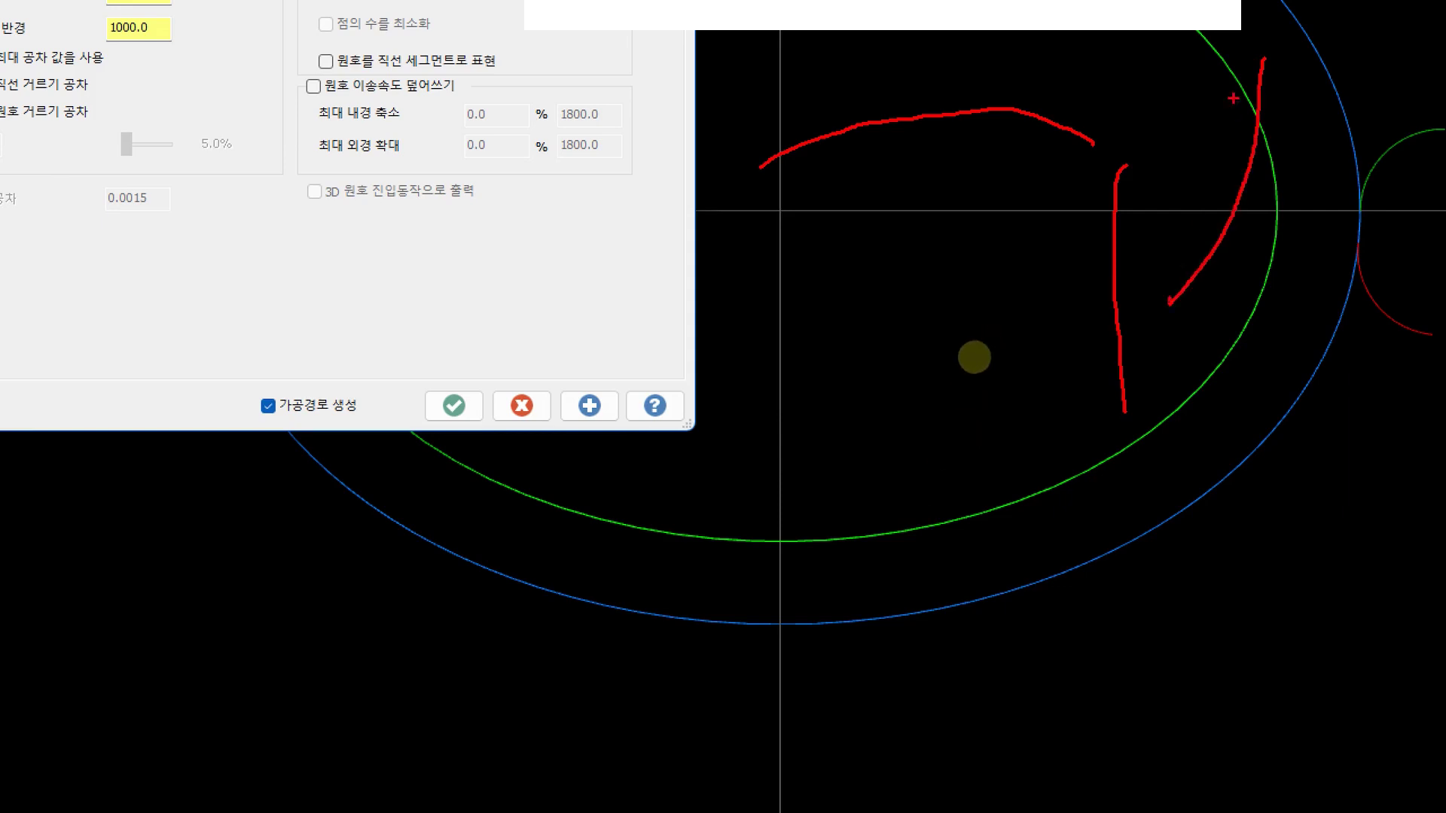
drag(977, 356, 991, 355)
mouse_move(862, 375)
mouse_down()
mouse_move(843, 365)
mouse_move(866, 372)
mouse_up()
drag(984, 366, 975, 365)
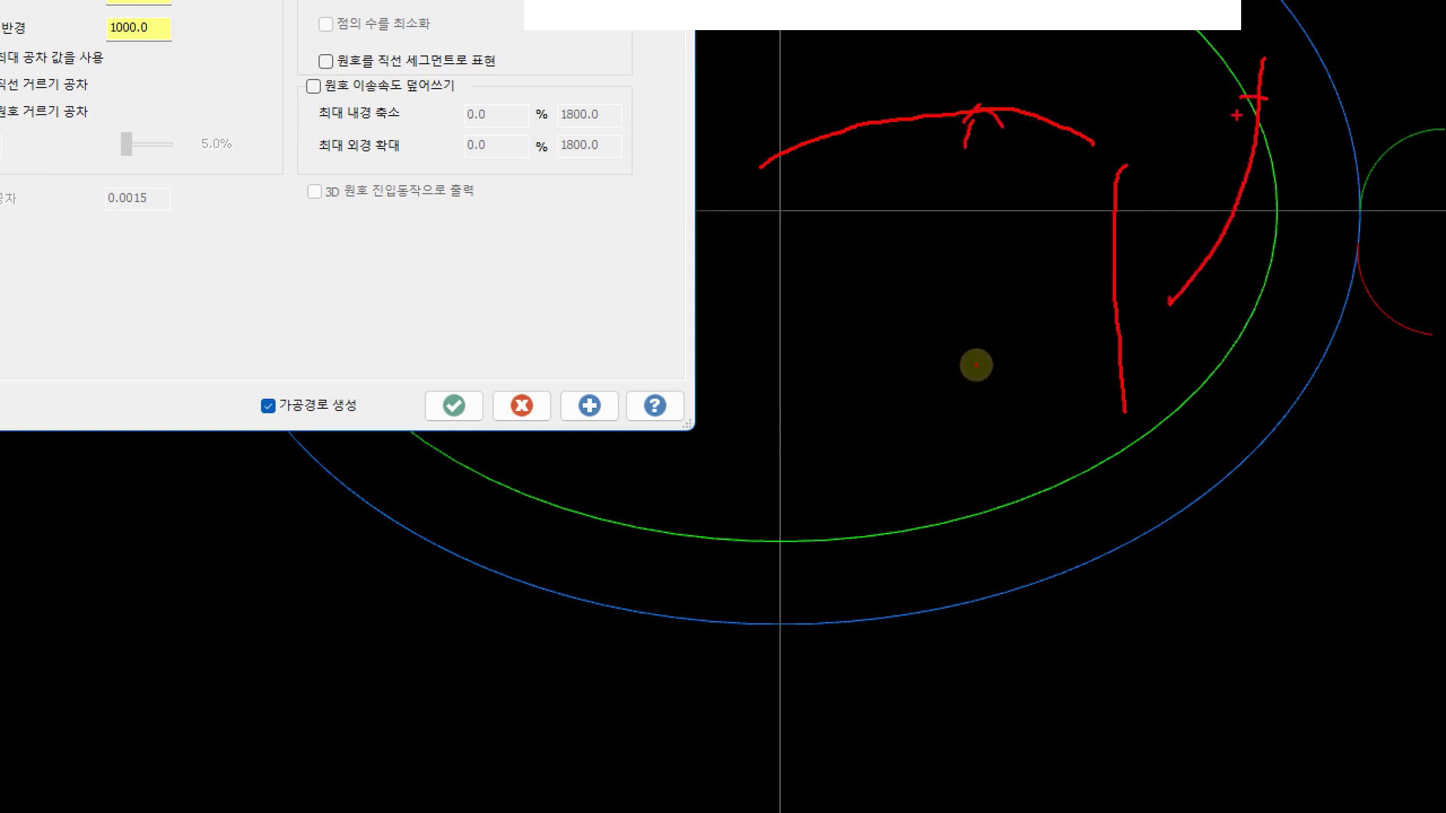
drag(852, 358, 834, 370)
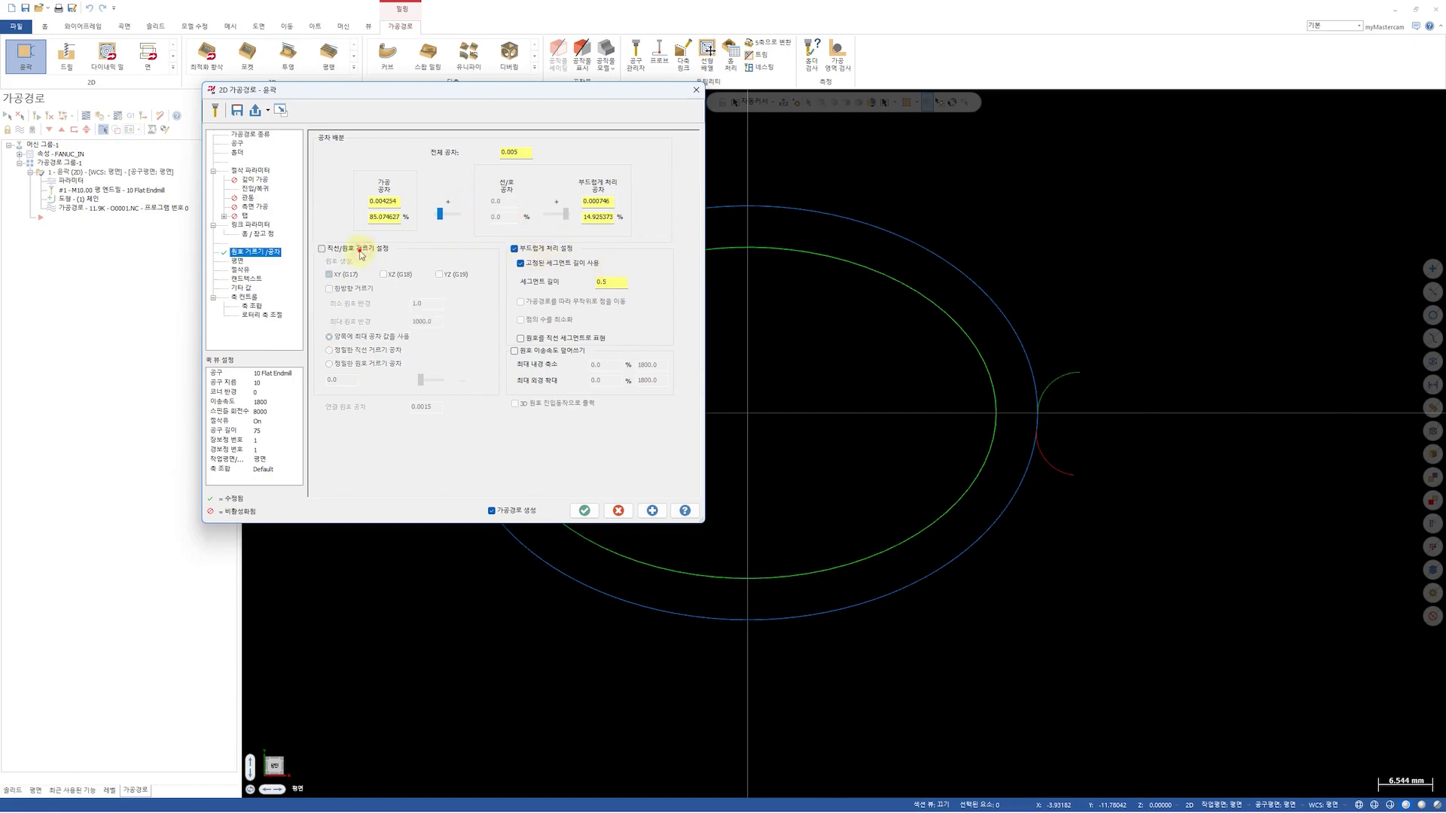
Turn smoothing off, set the total tolerance to 0.005 and the cut tolerance share to 30 %, and accept the contour parameters
click(539, 250)
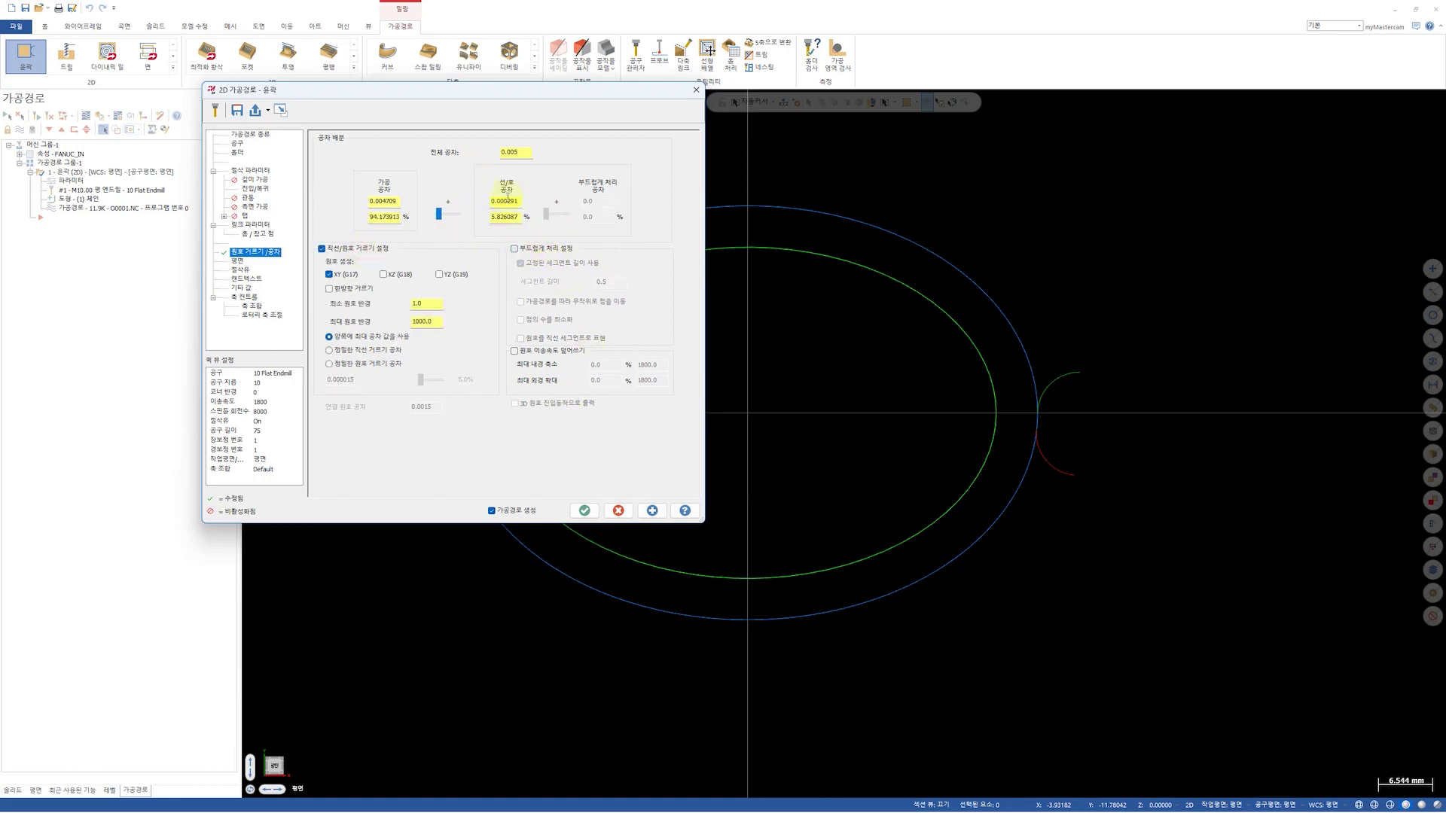
double_click(518, 153)
text(0.0)
click(400, 219)
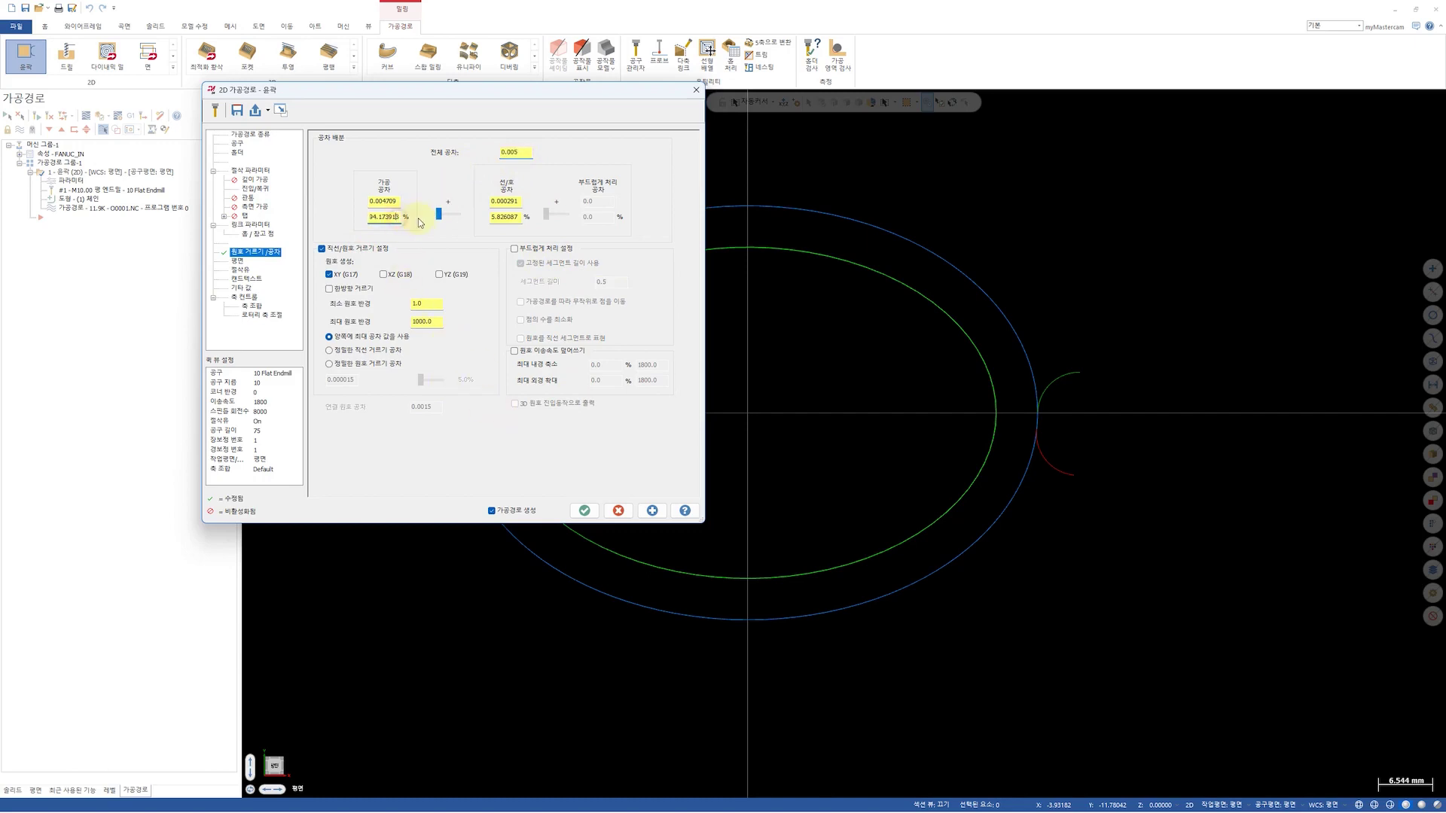
drag(403, 219, 255, 215)
text(30)
key(Return)
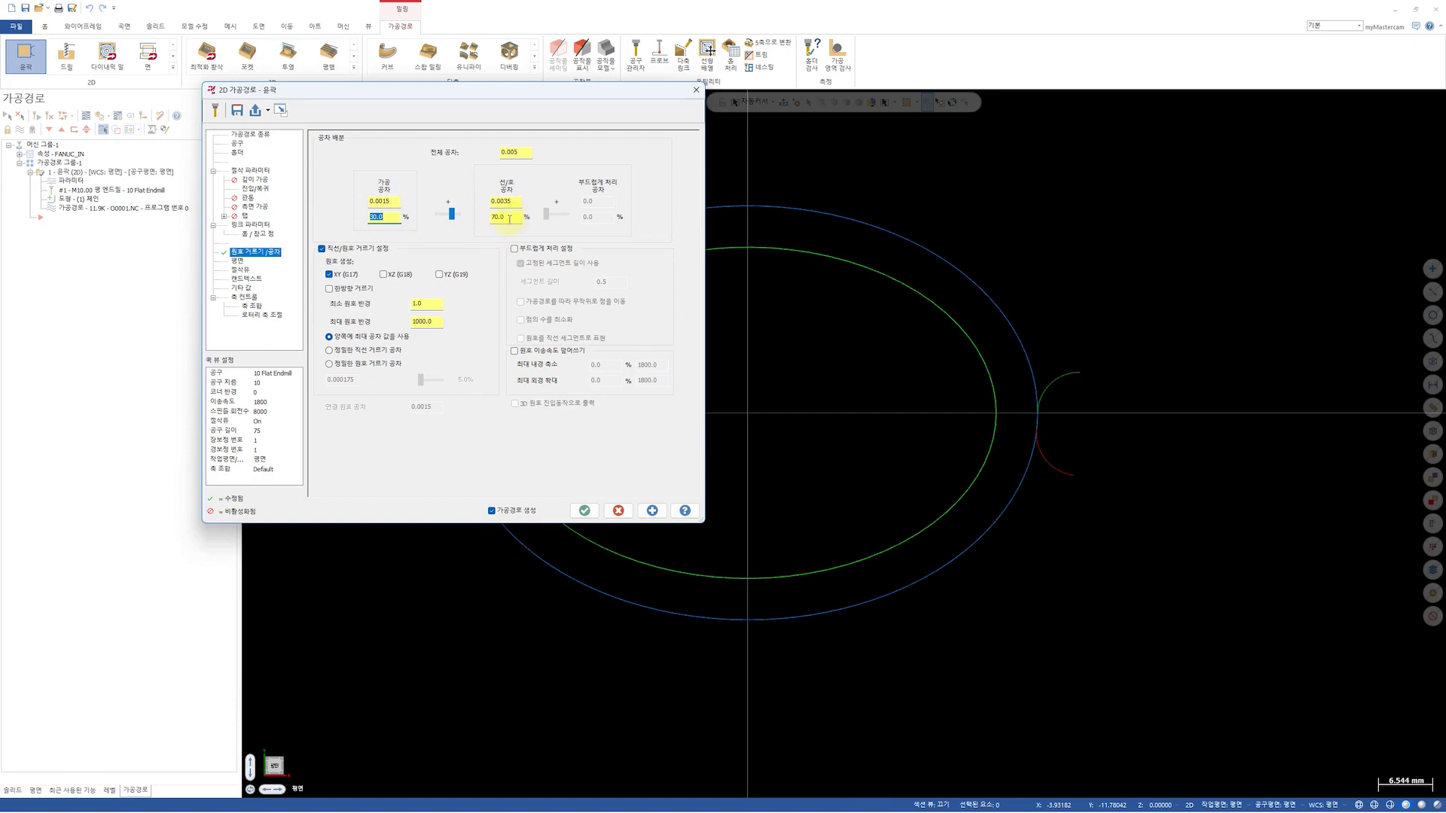
click(586, 509)
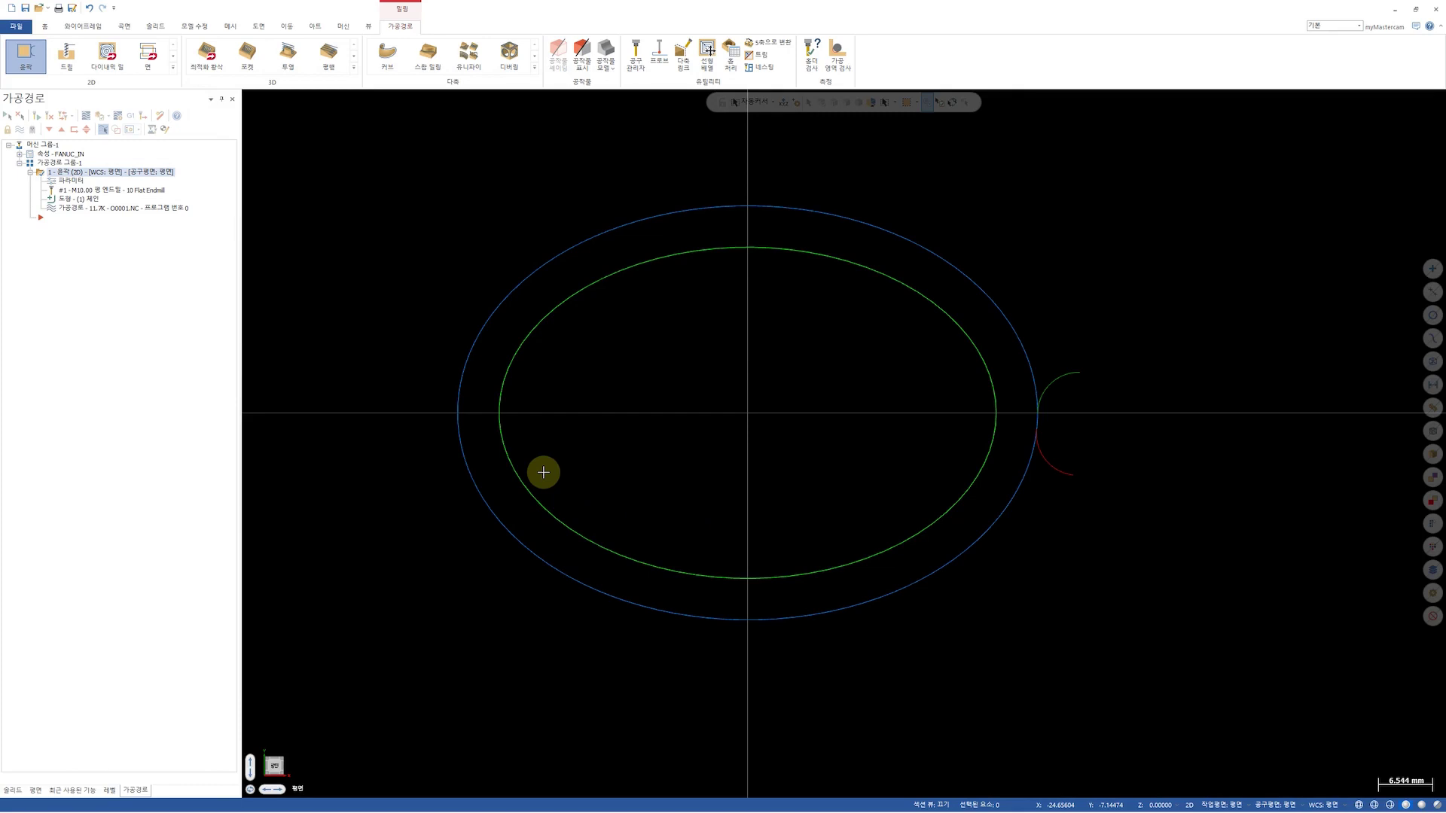
Create level 2 as the active level and hide level 1 with the ellipse geometry
click(111, 790)
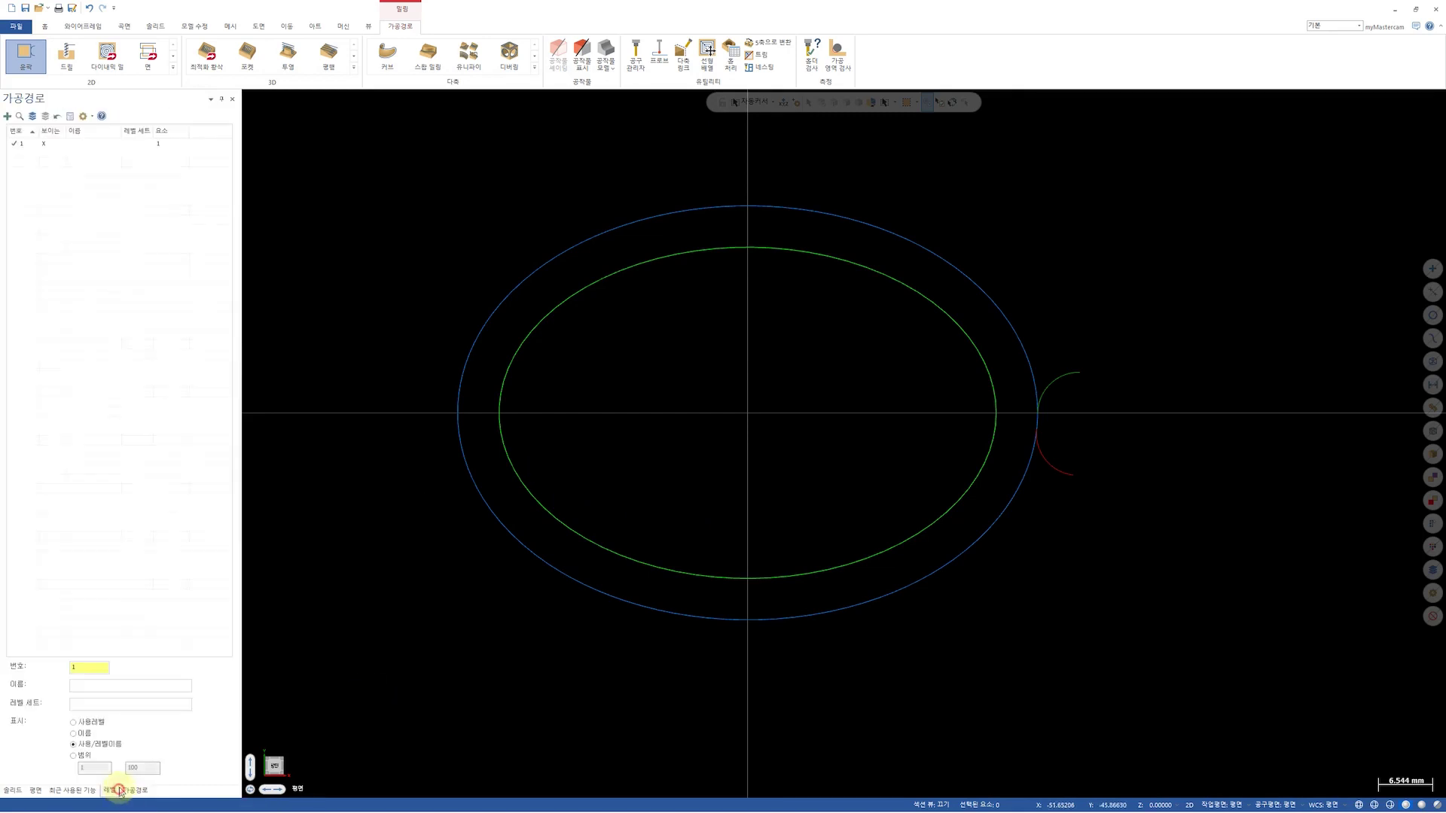
double_click(67, 668)
text(2)
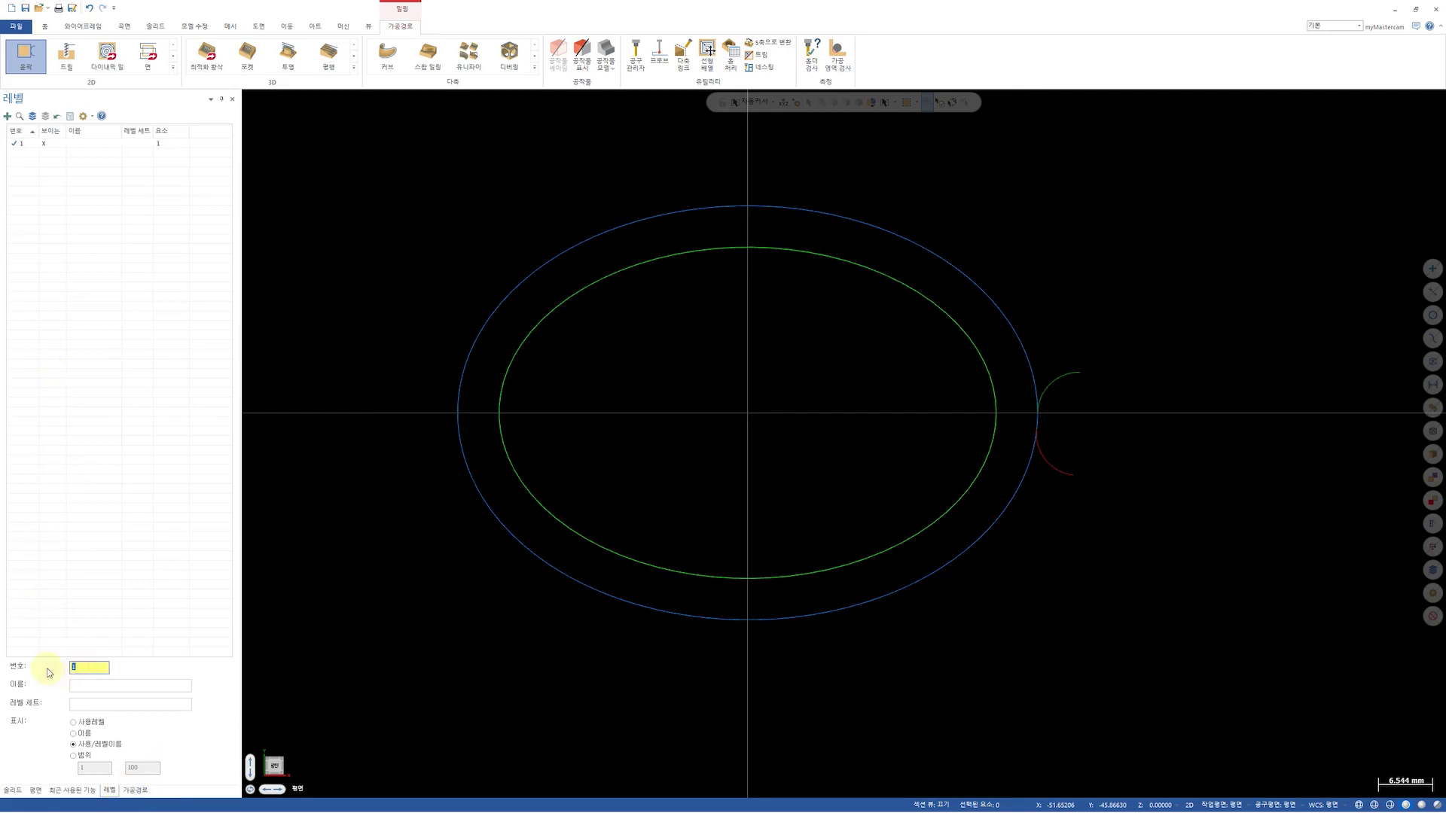
key(Return)
click(49, 145)
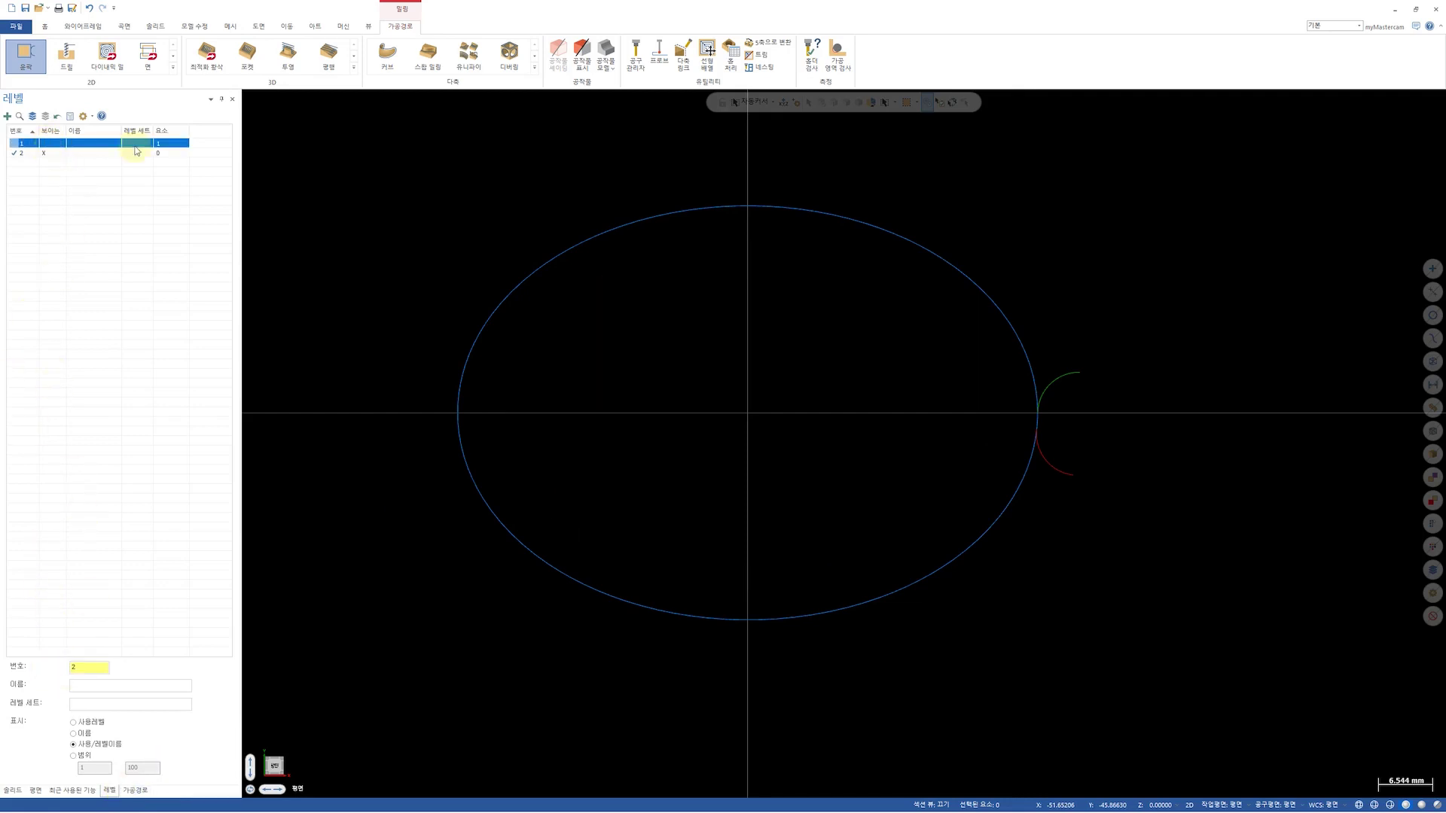
Draw a 50 mm horizontal line from the origin in the negative X direction
click(83, 25)
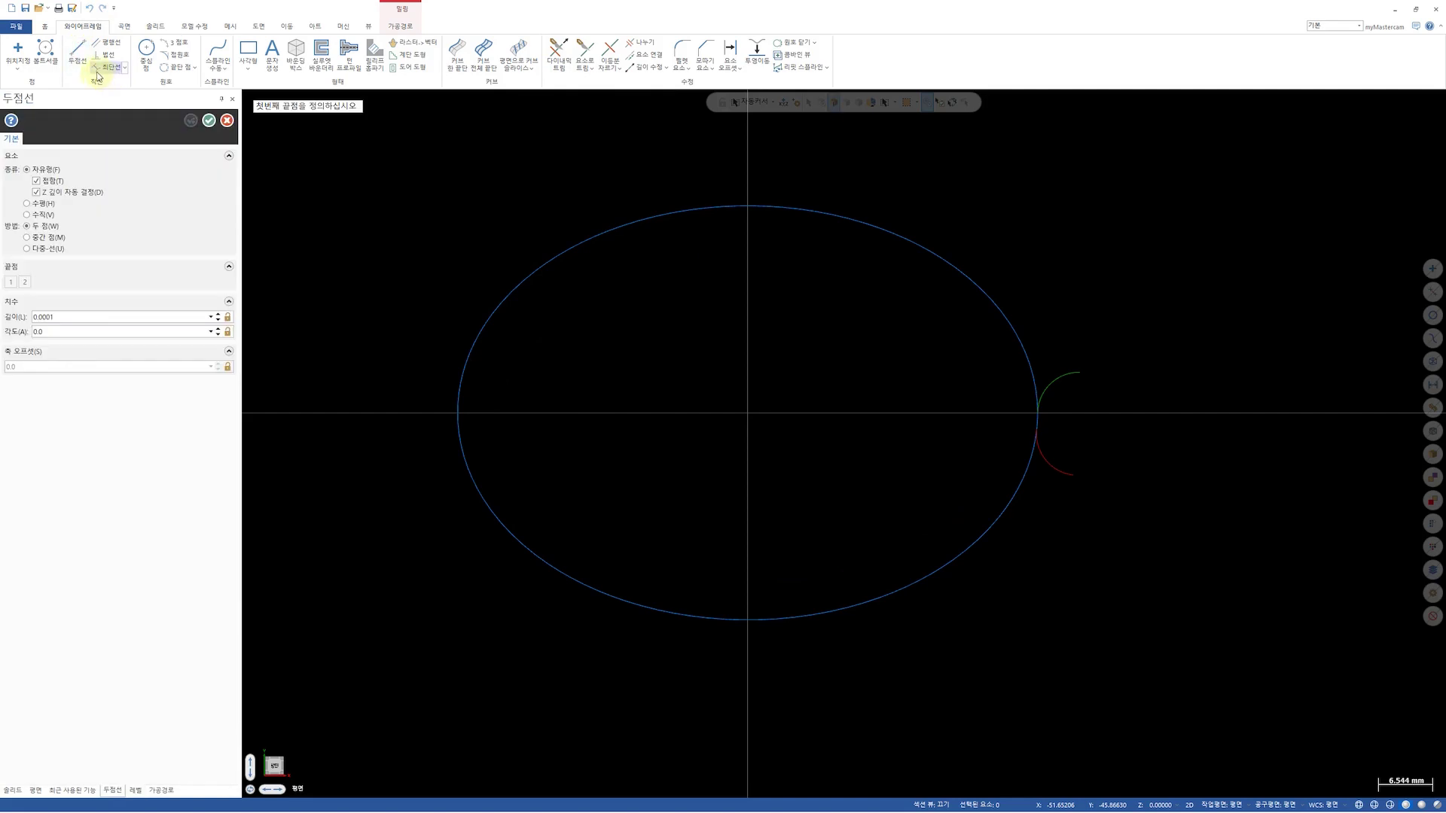
click(747, 412)
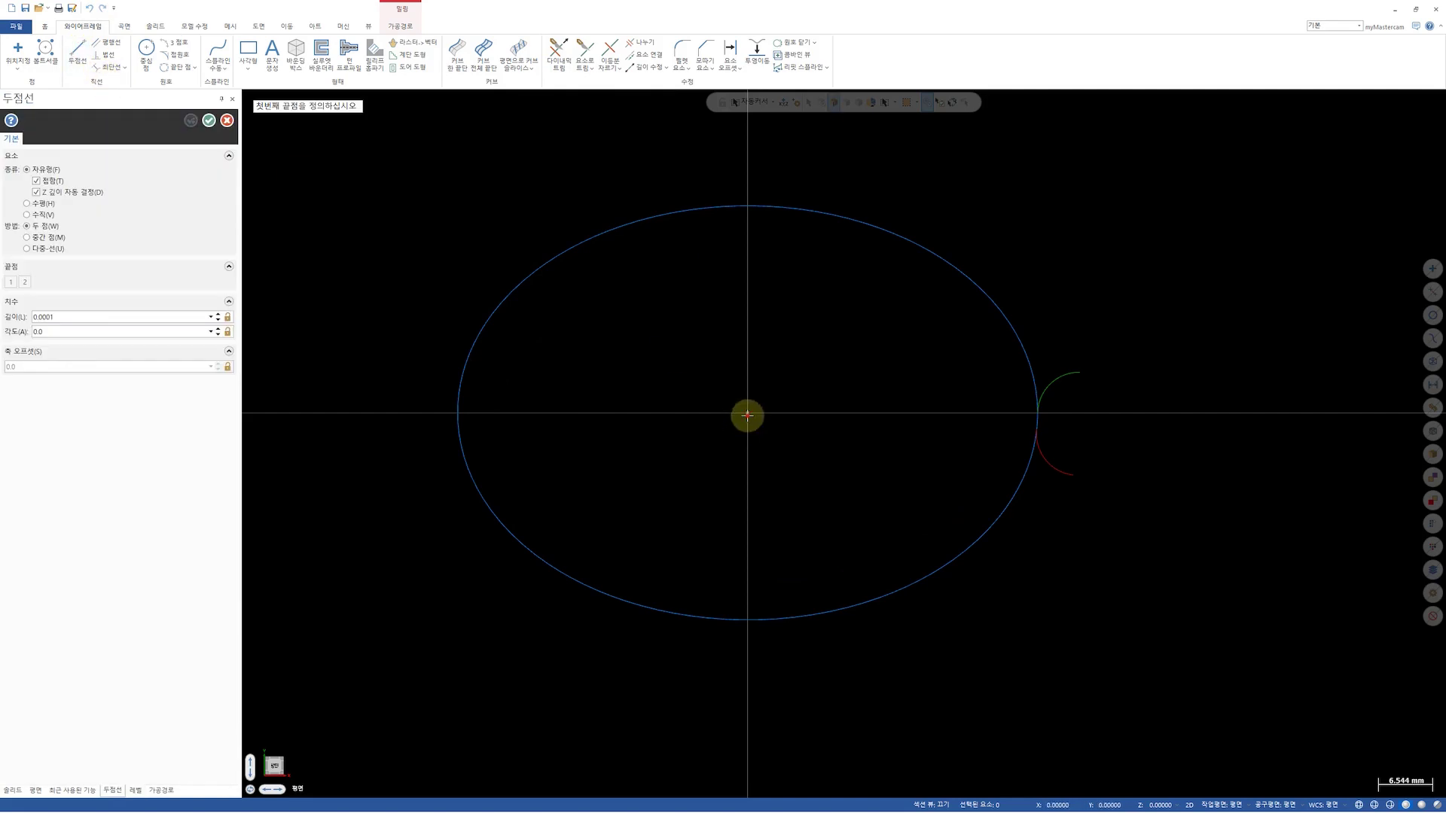
click(624, 412)
double_click(103, 317)
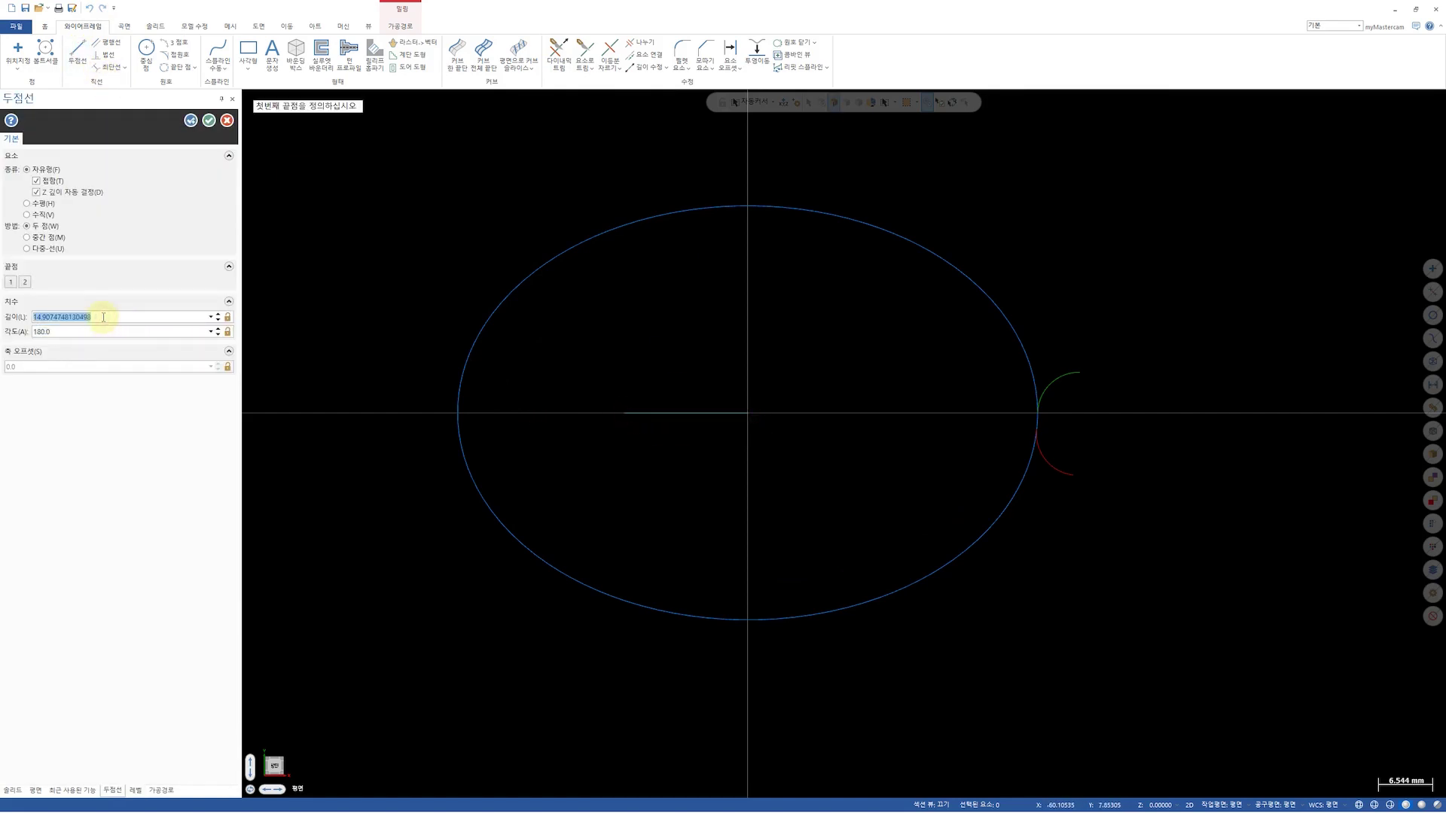
text(50)
key(Return)
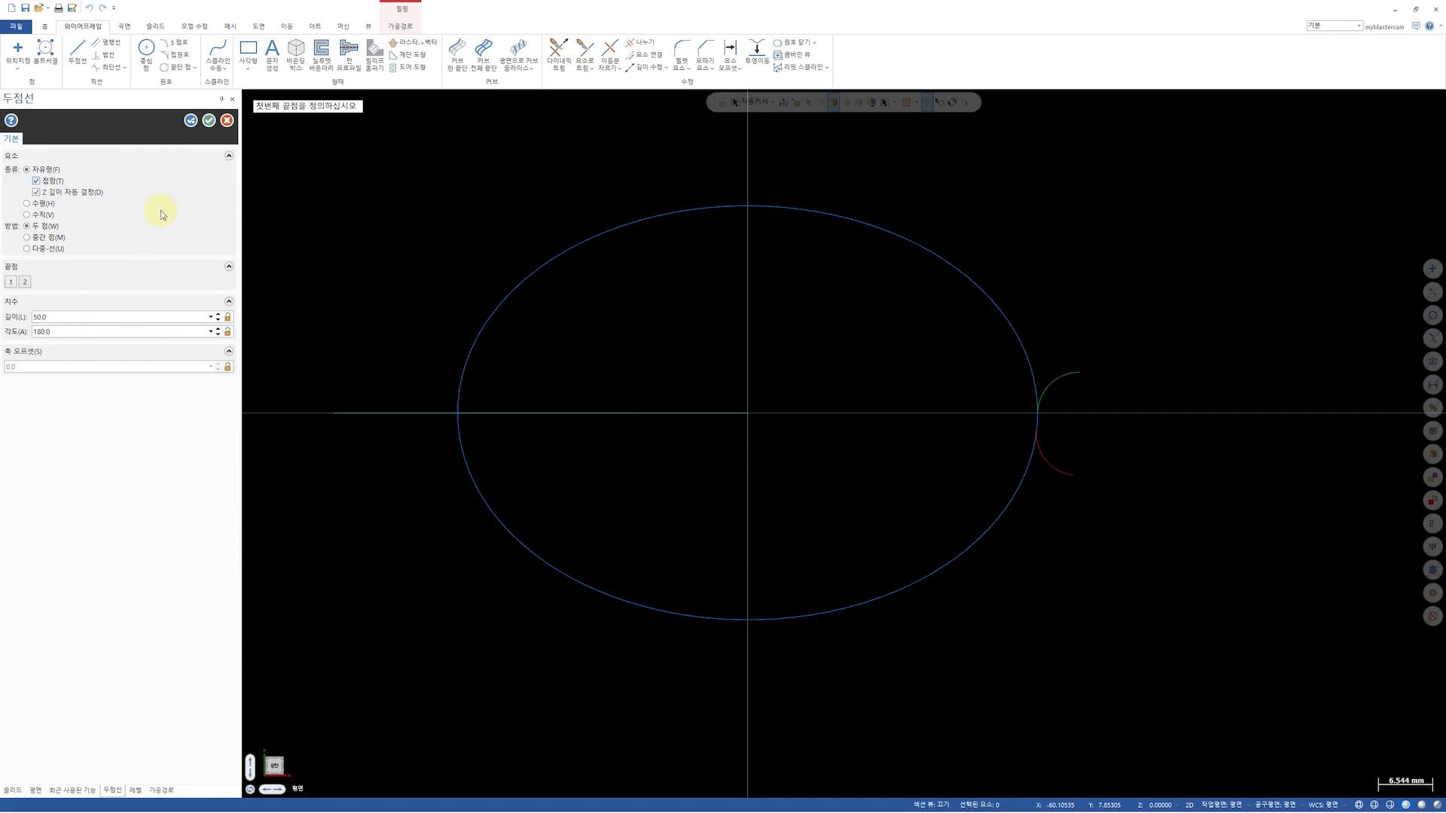
double_click(71, 317)
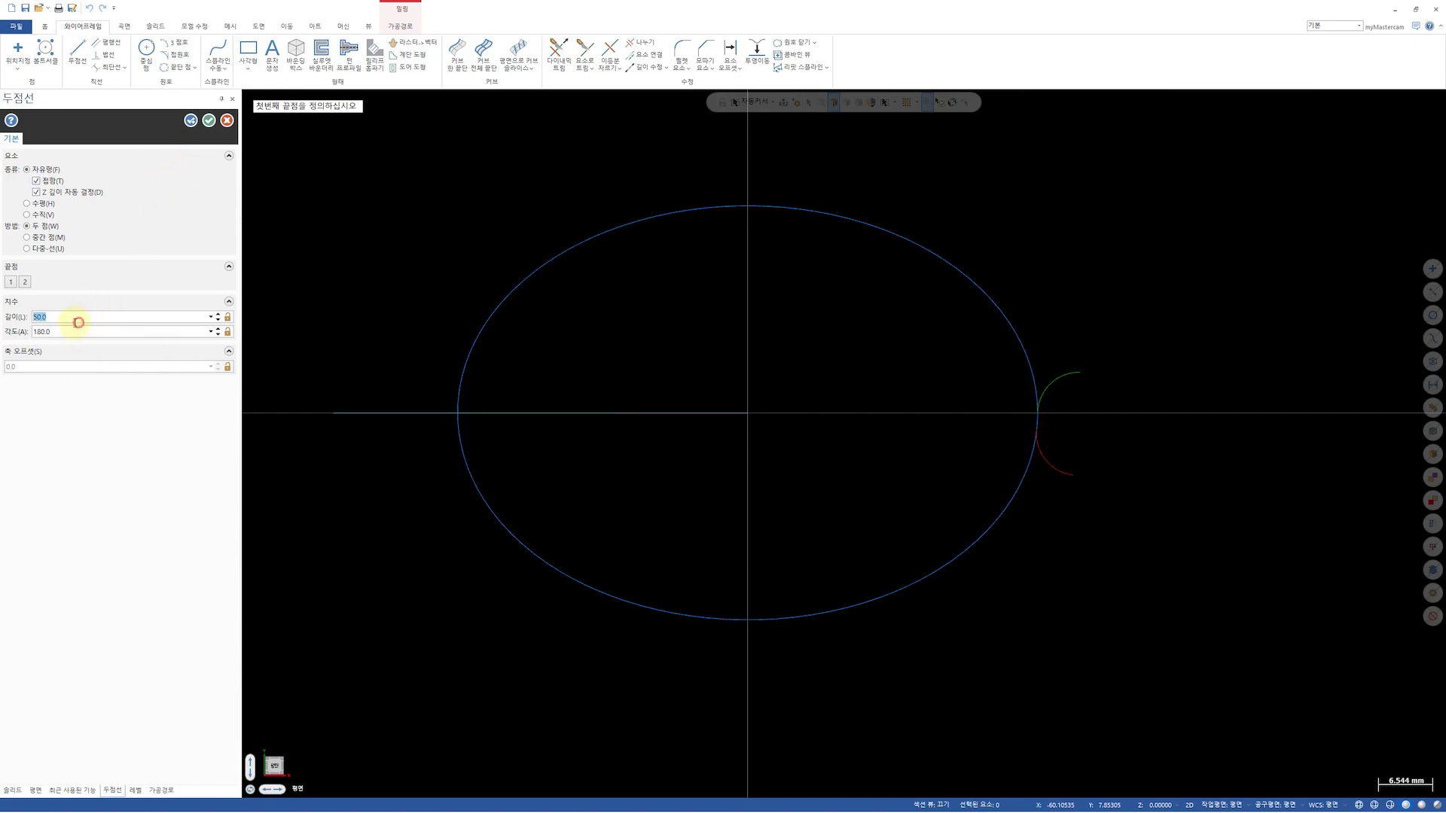
click(208, 121)
Create a parallel copy of the horizontal line above it, offset by 50*3.141591
scroll(635, 338, down, 1)
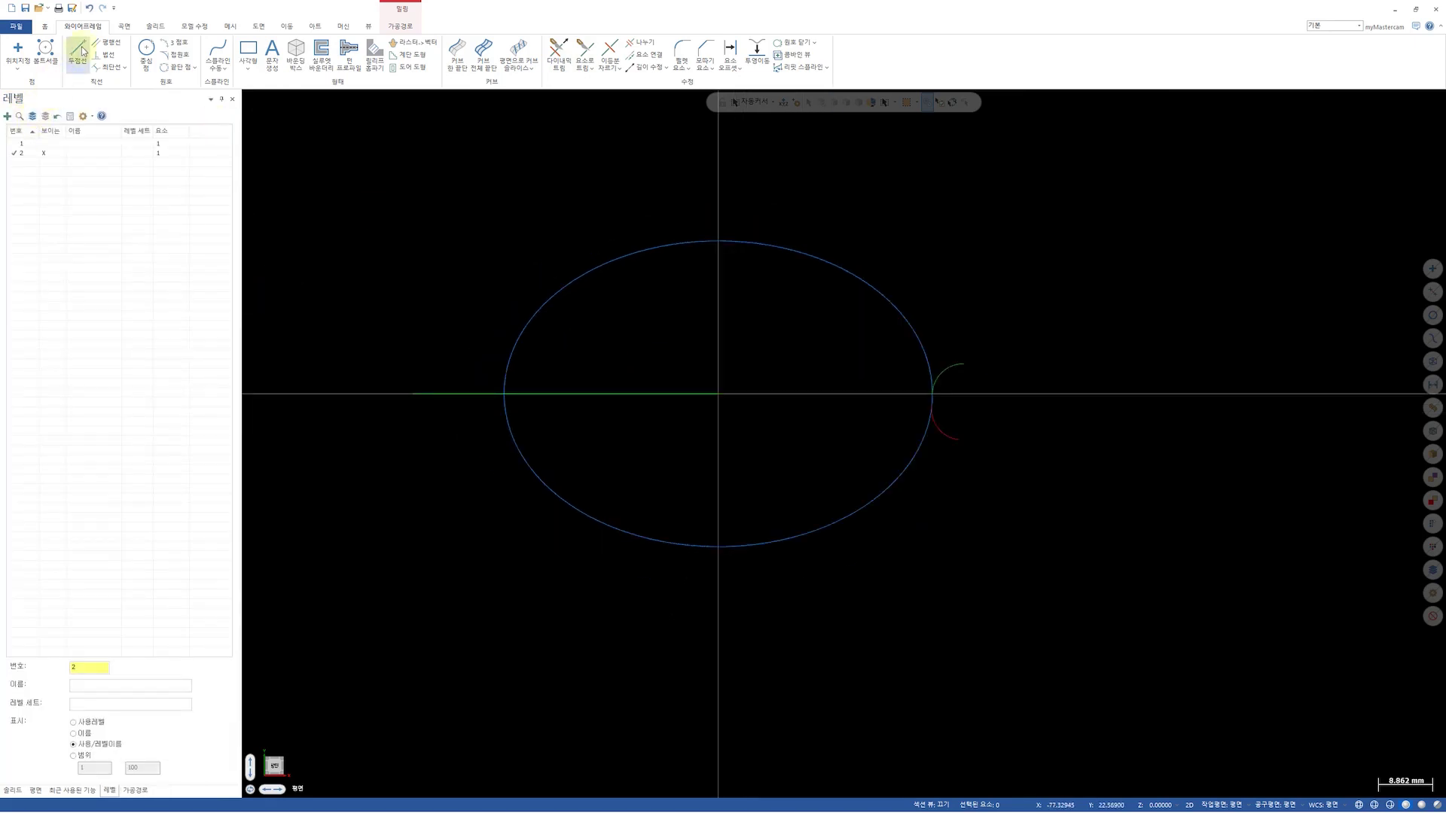
click(105, 44)
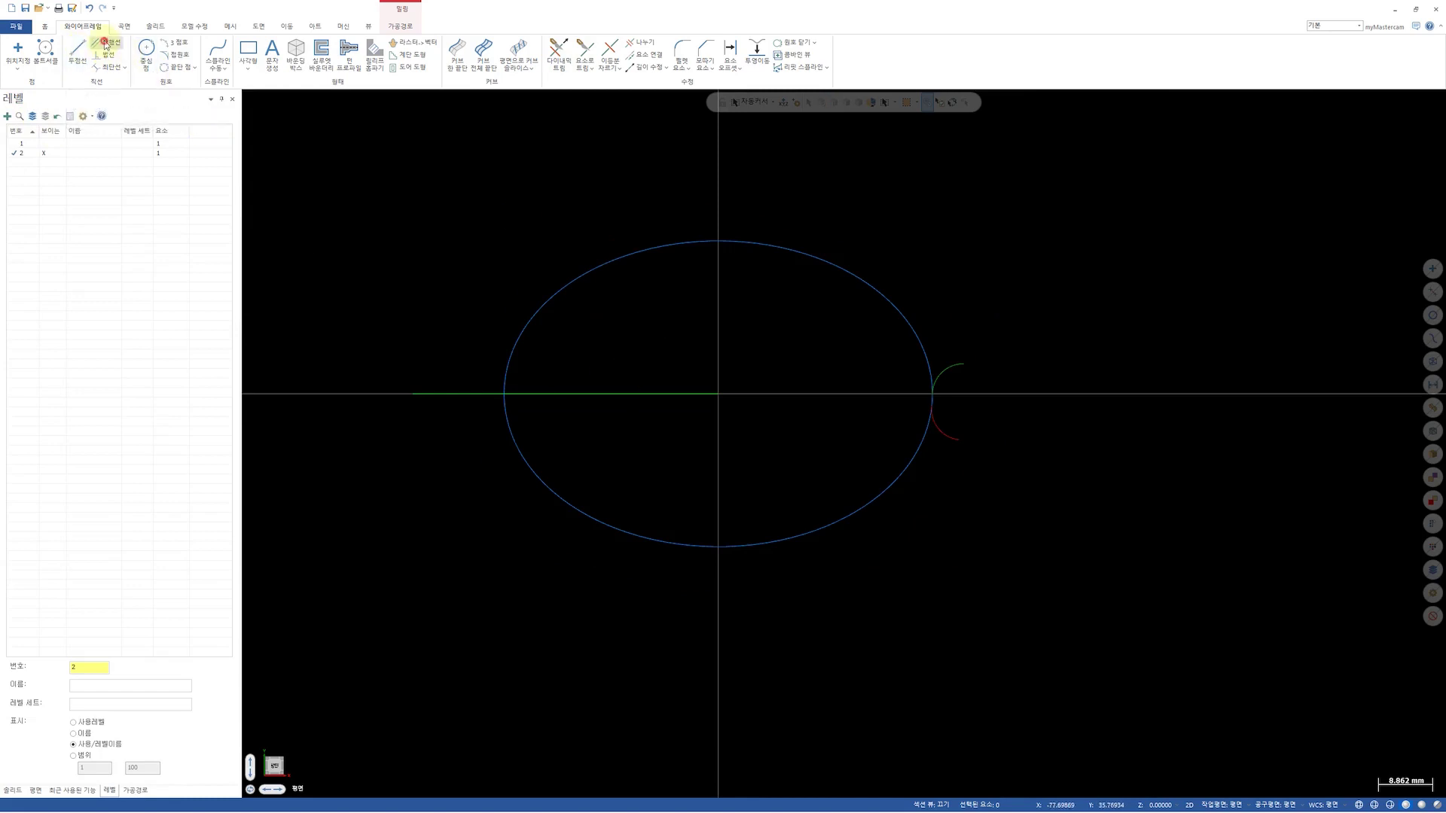
click(588, 393)
click(561, 212)
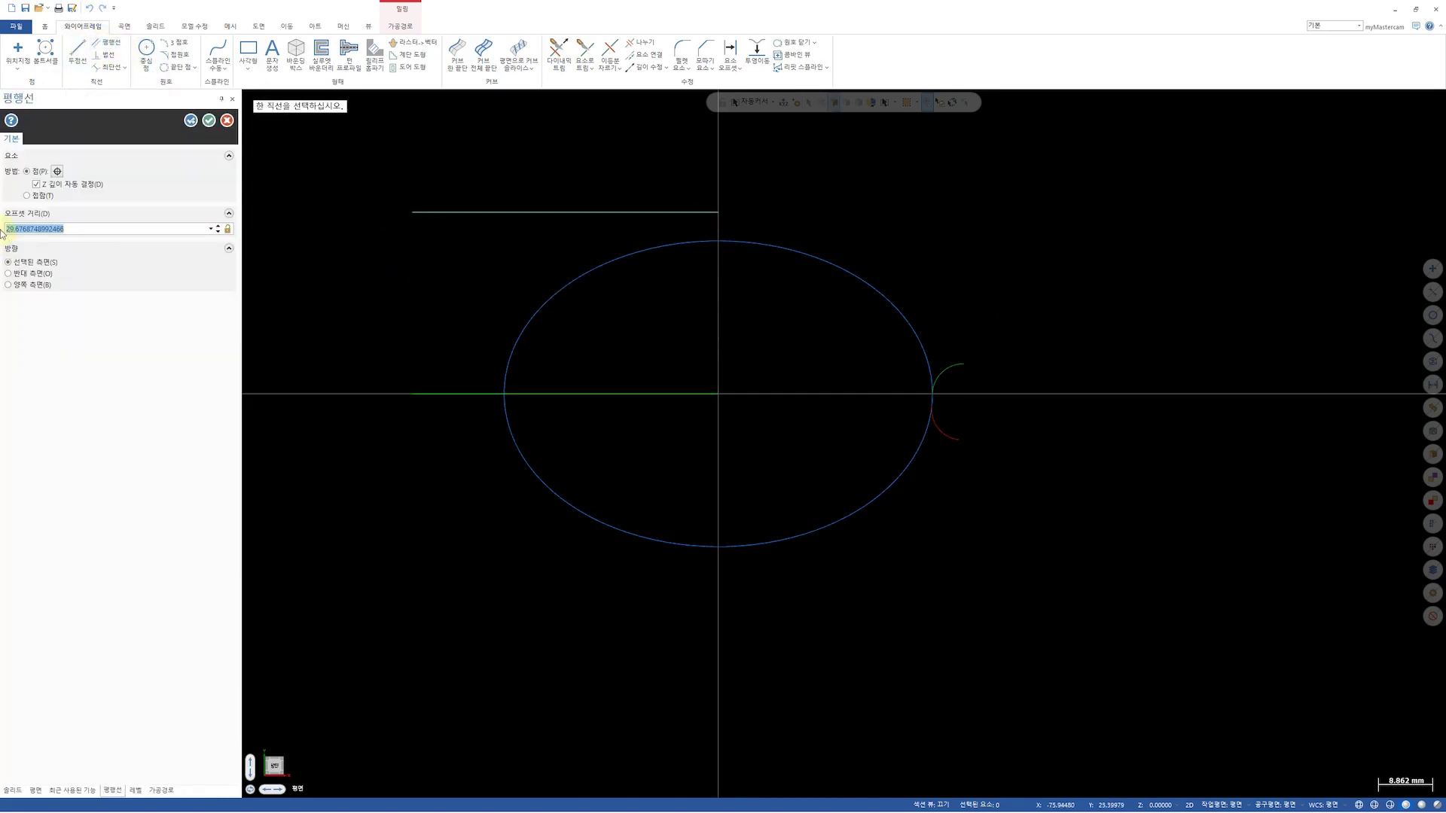
text(50*3.141591)
key(Return)
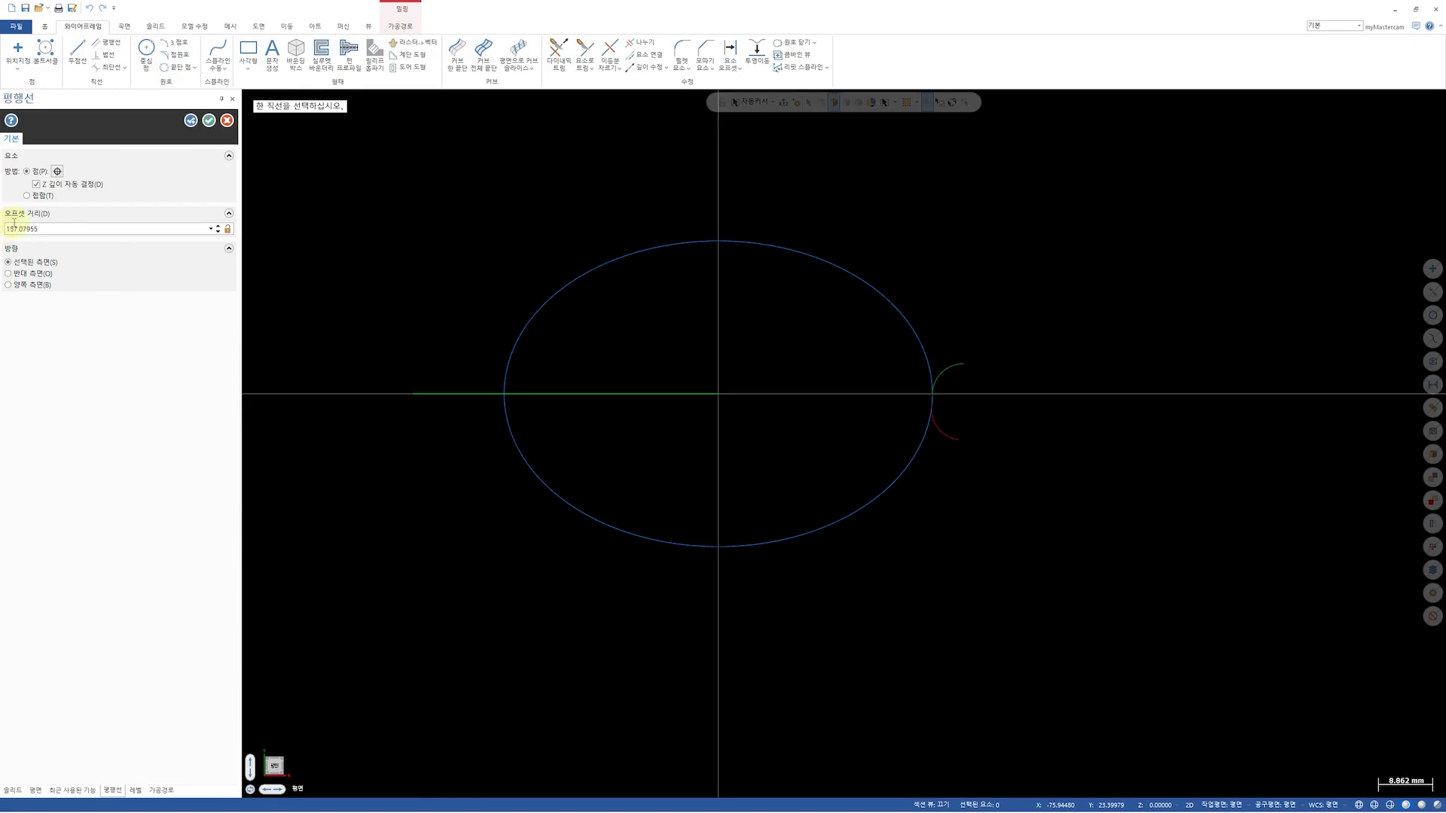
scroll(568, 584, down, 5)
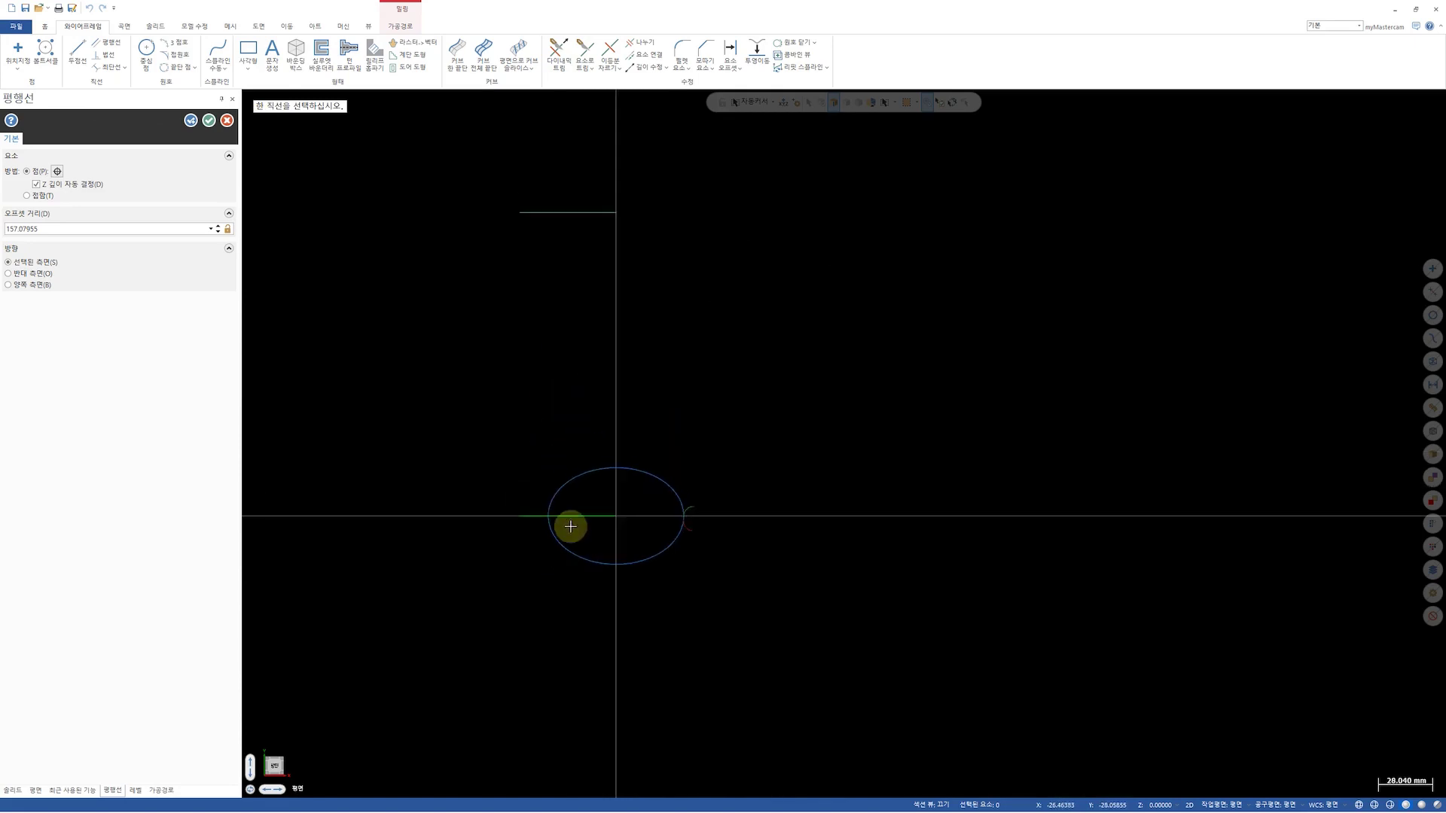
scroll(585, 442, up, 1)
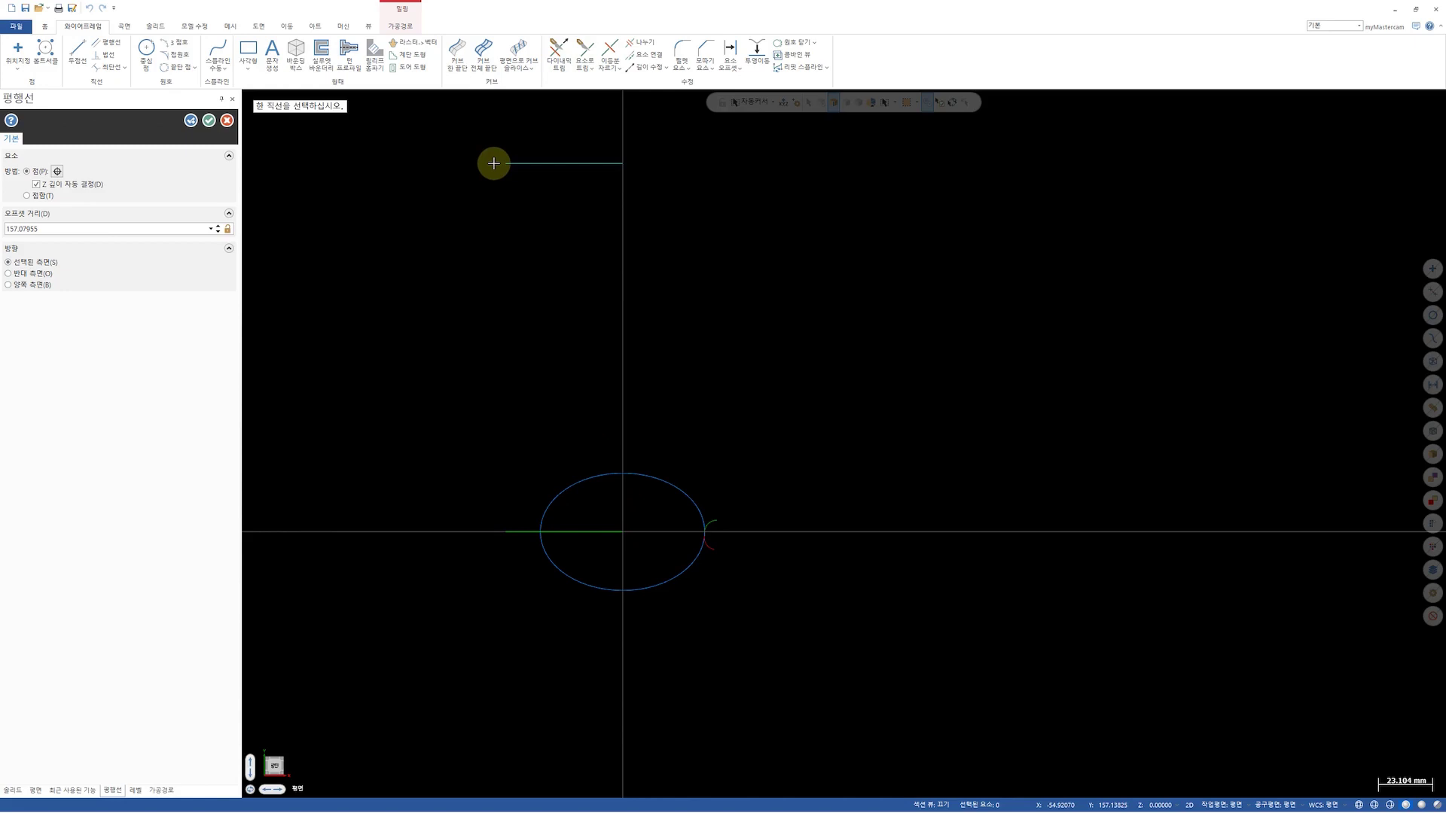
click(208, 120)
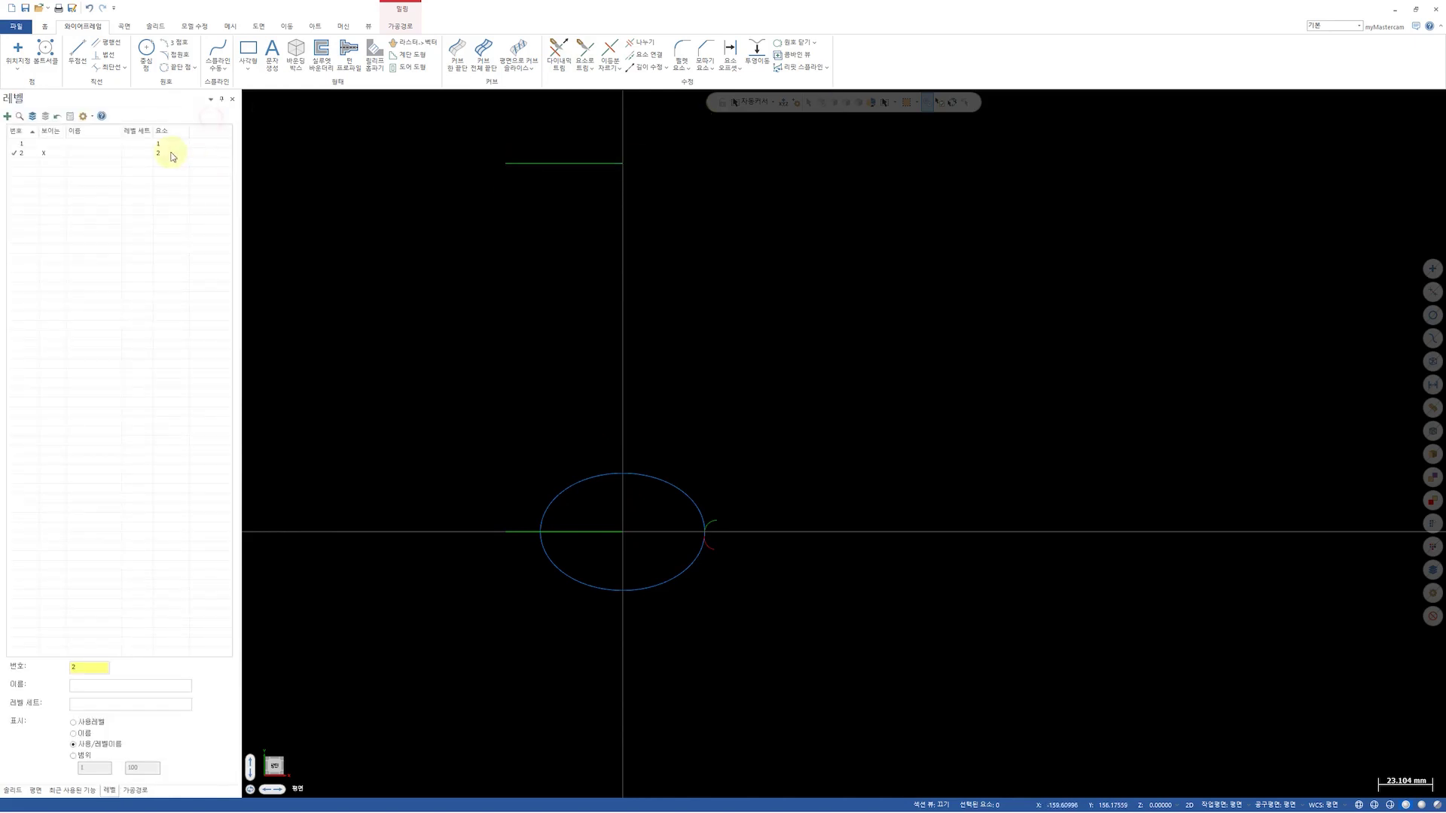
Draw a diagonal line from the origin to the outer end of the upper parallel line
click(76, 50)
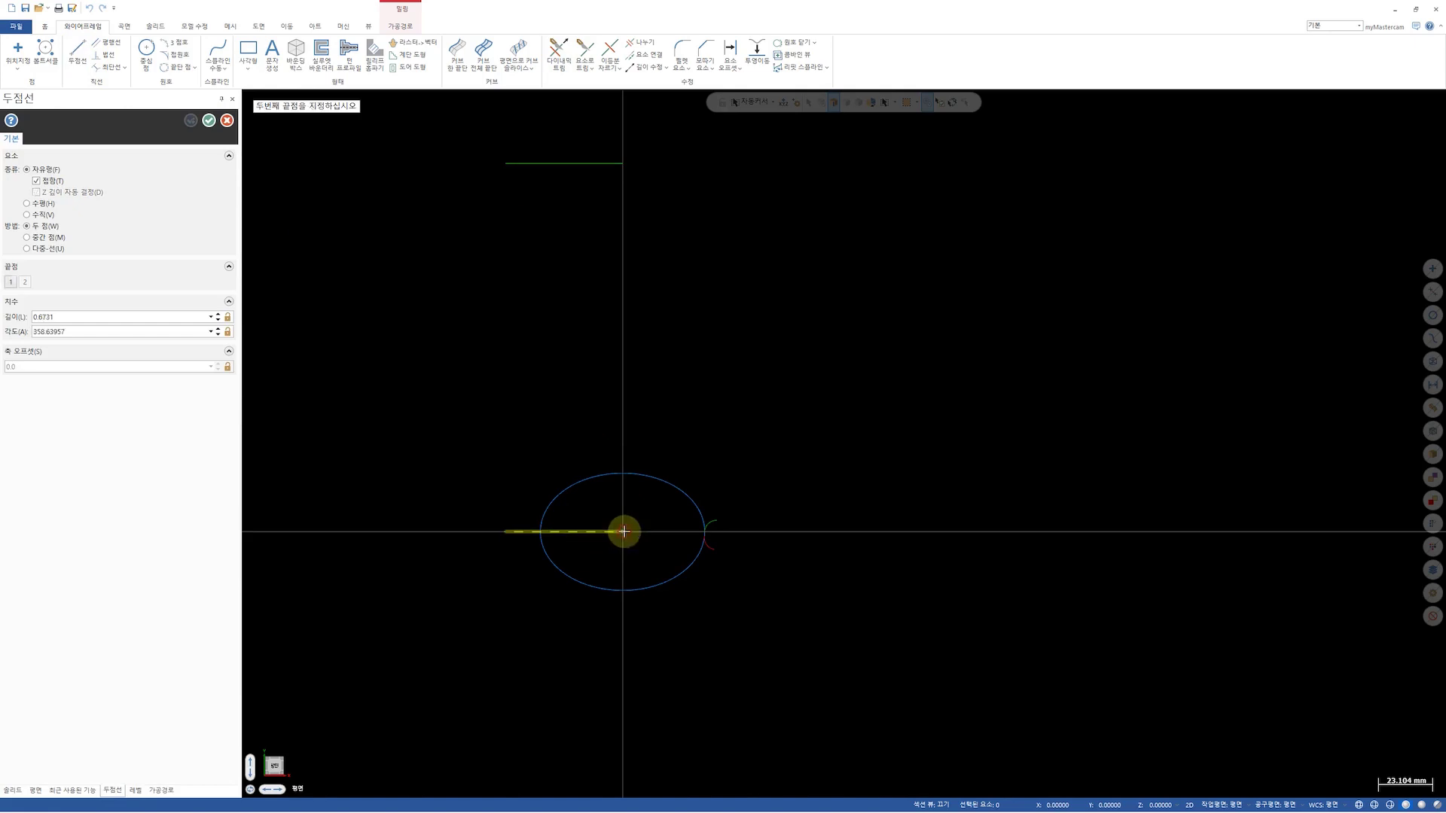
click(622, 531)
click(505, 163)
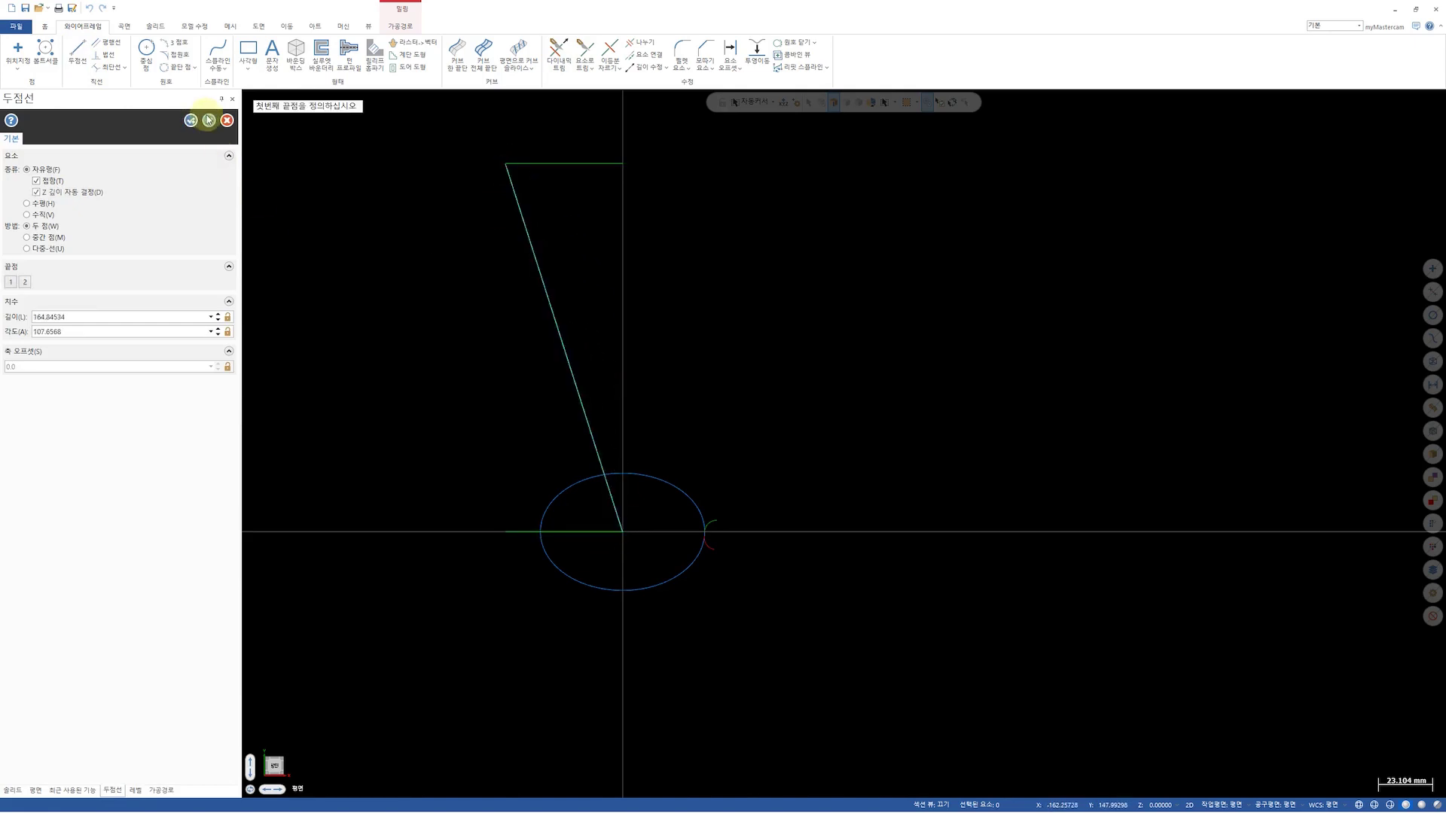
click(209, 119)
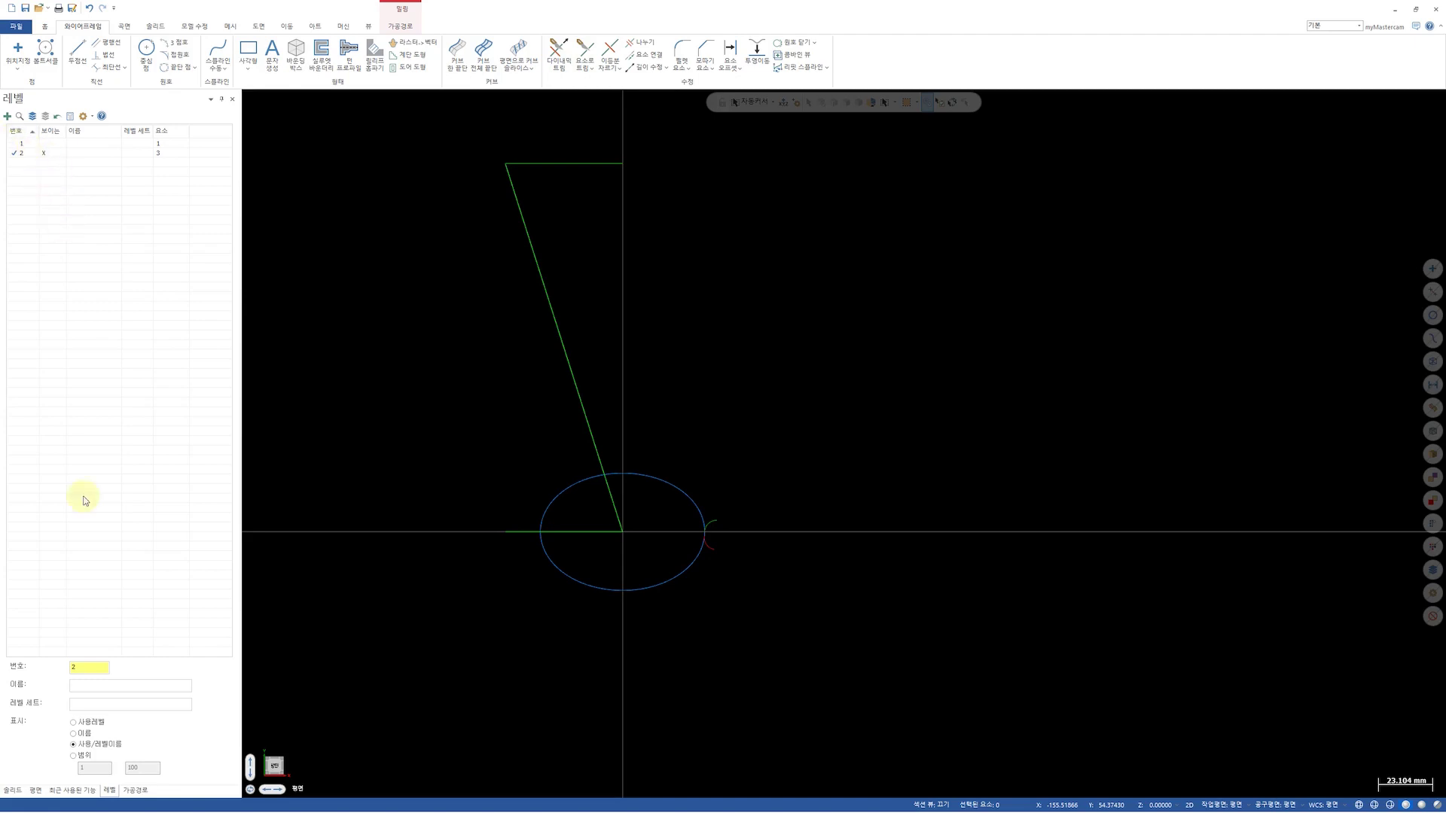
Select the ellipse contour operation and hide its toolpath display
click(135, 790)
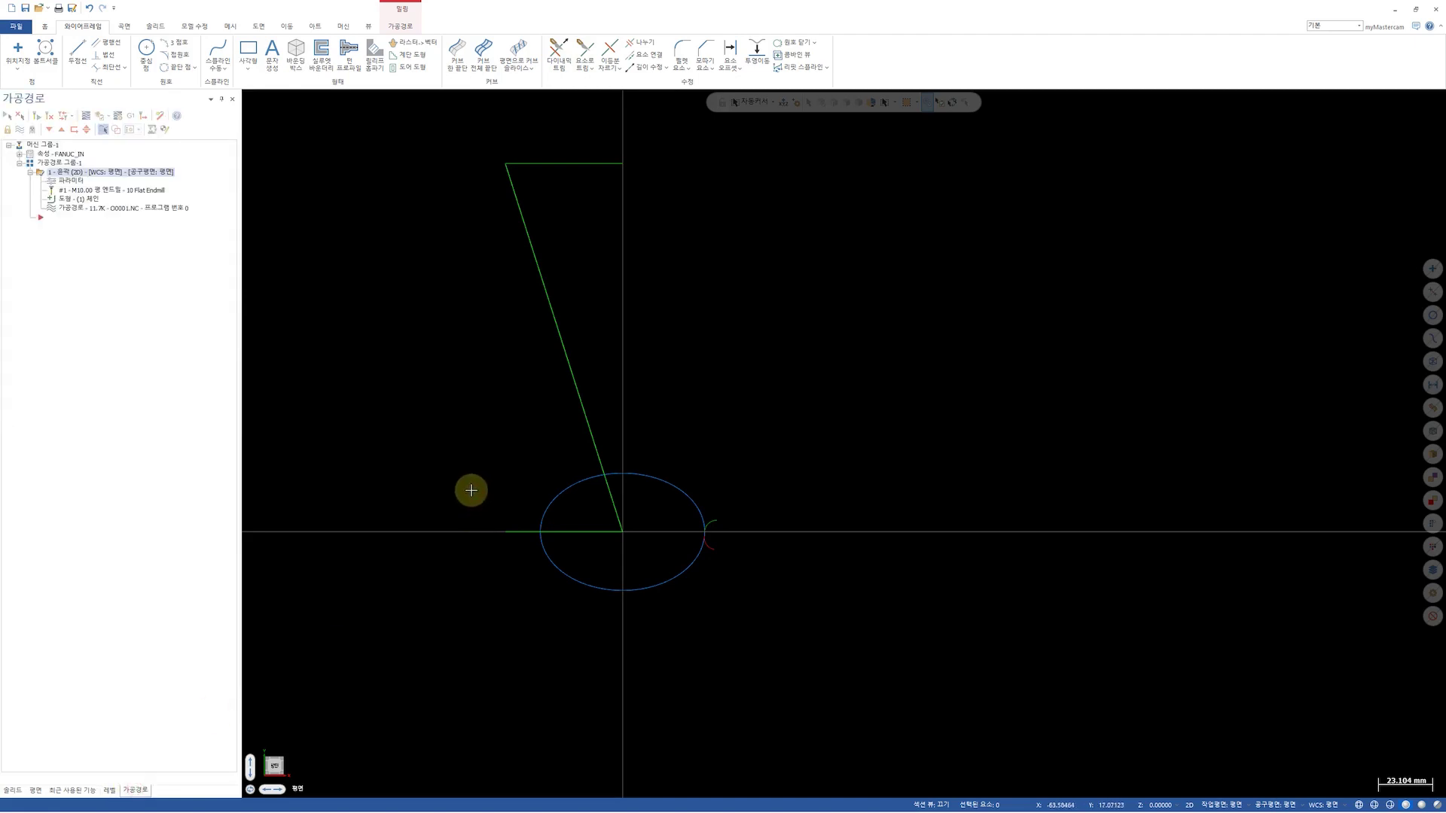
click(111, 174)
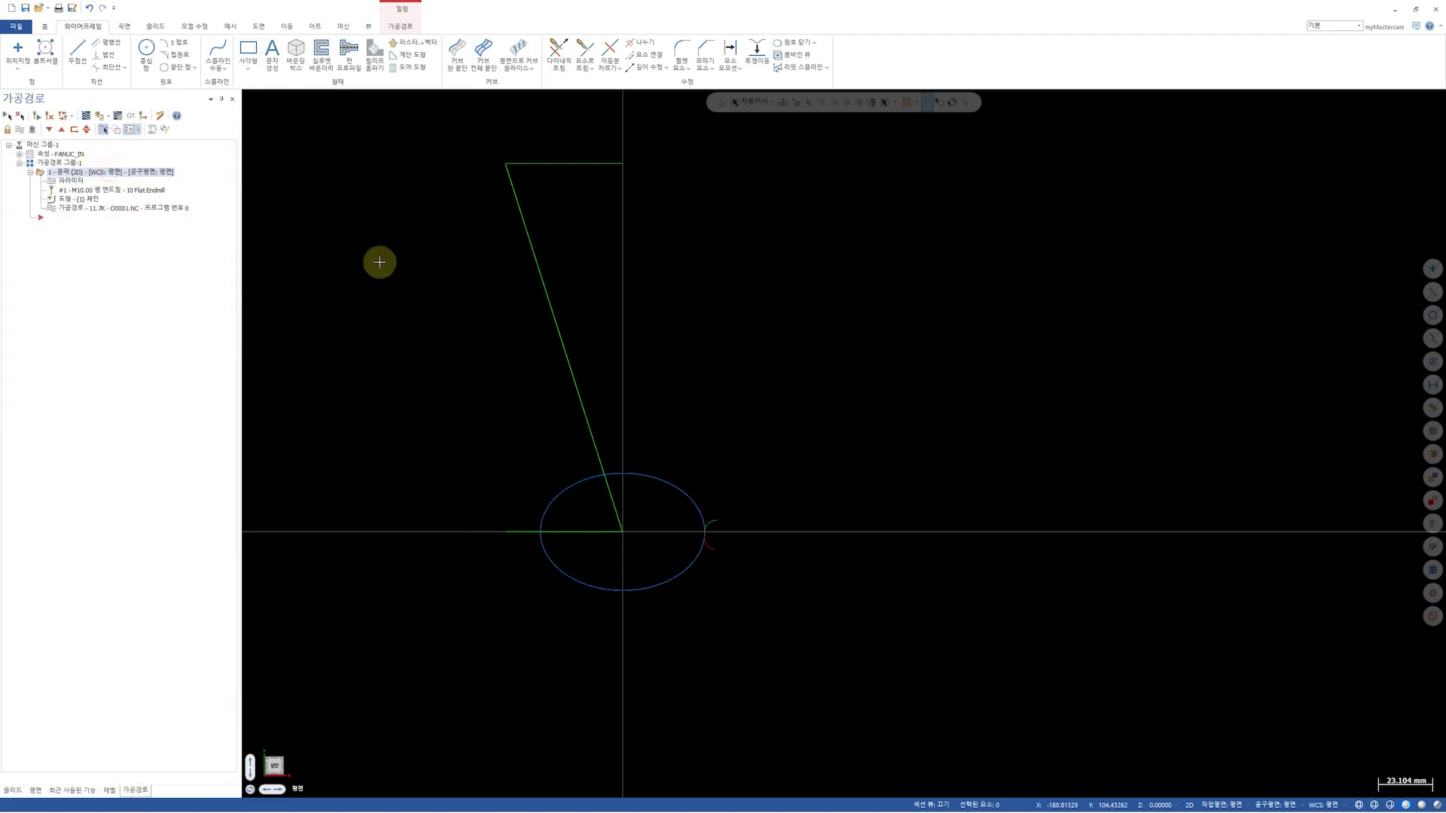
key(alt+t)
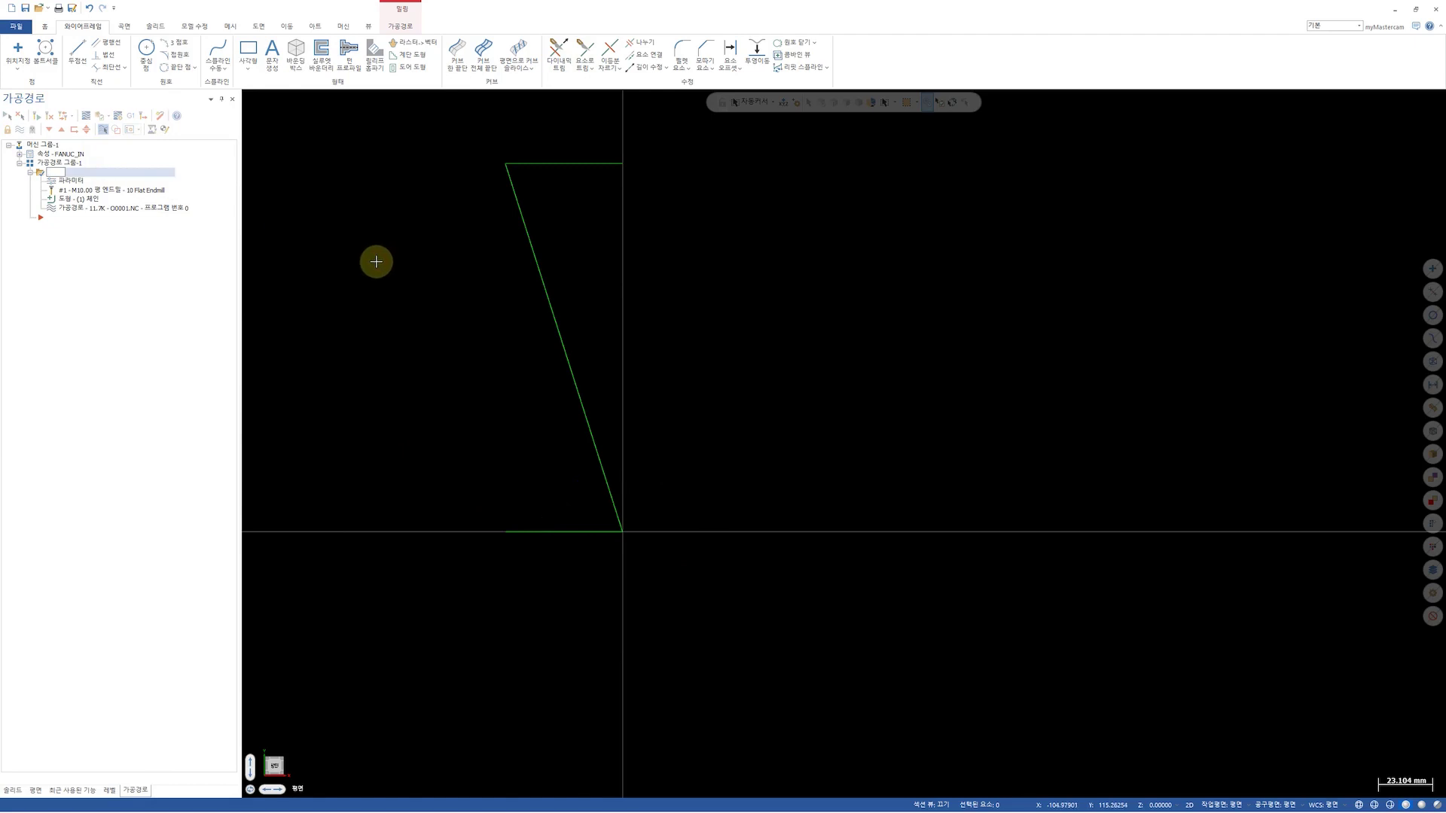
key(Escape)
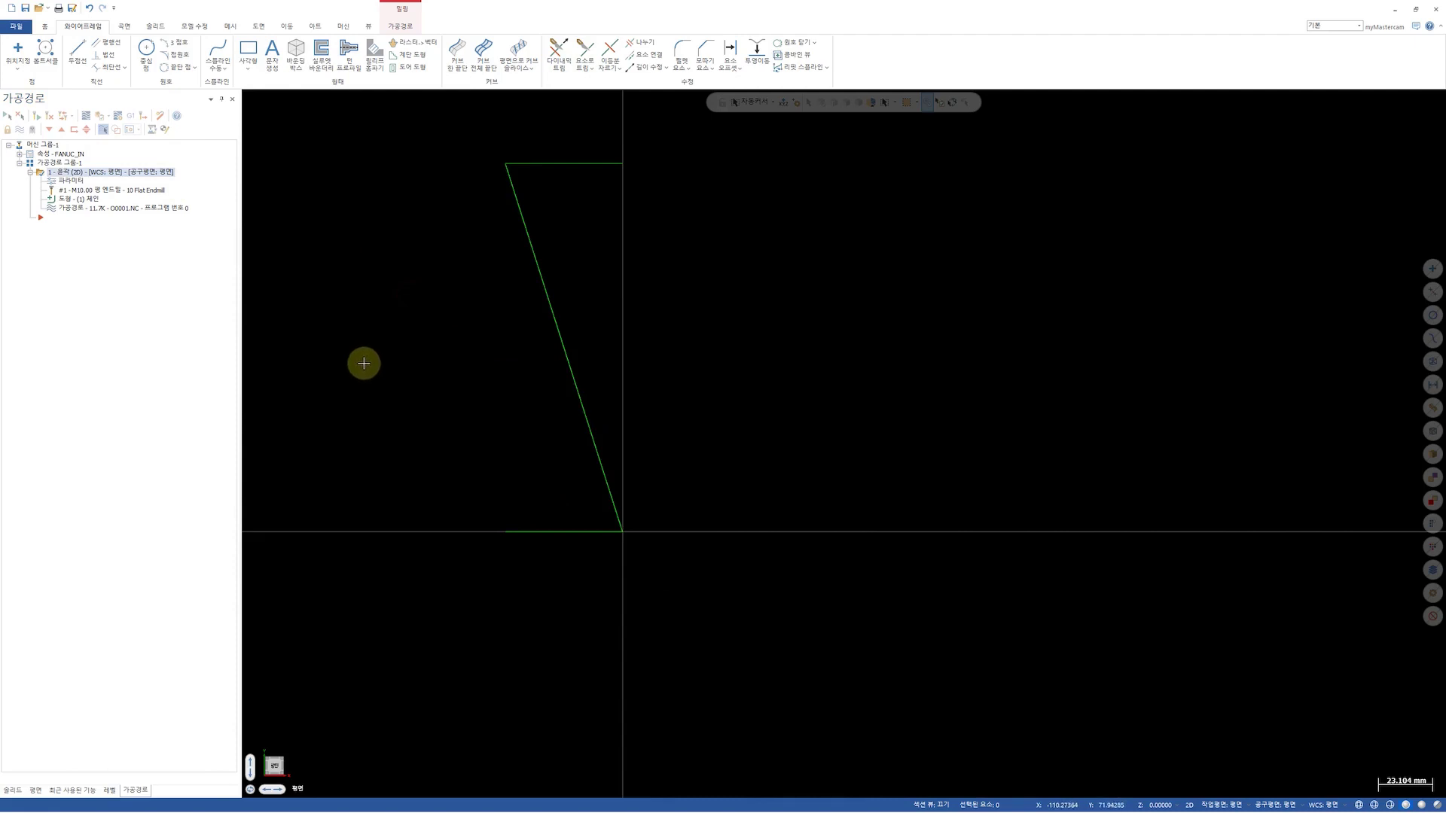
Start a new contour toolpath and chain the diagonal line as a single entity starting from the origin
click(399, 25)
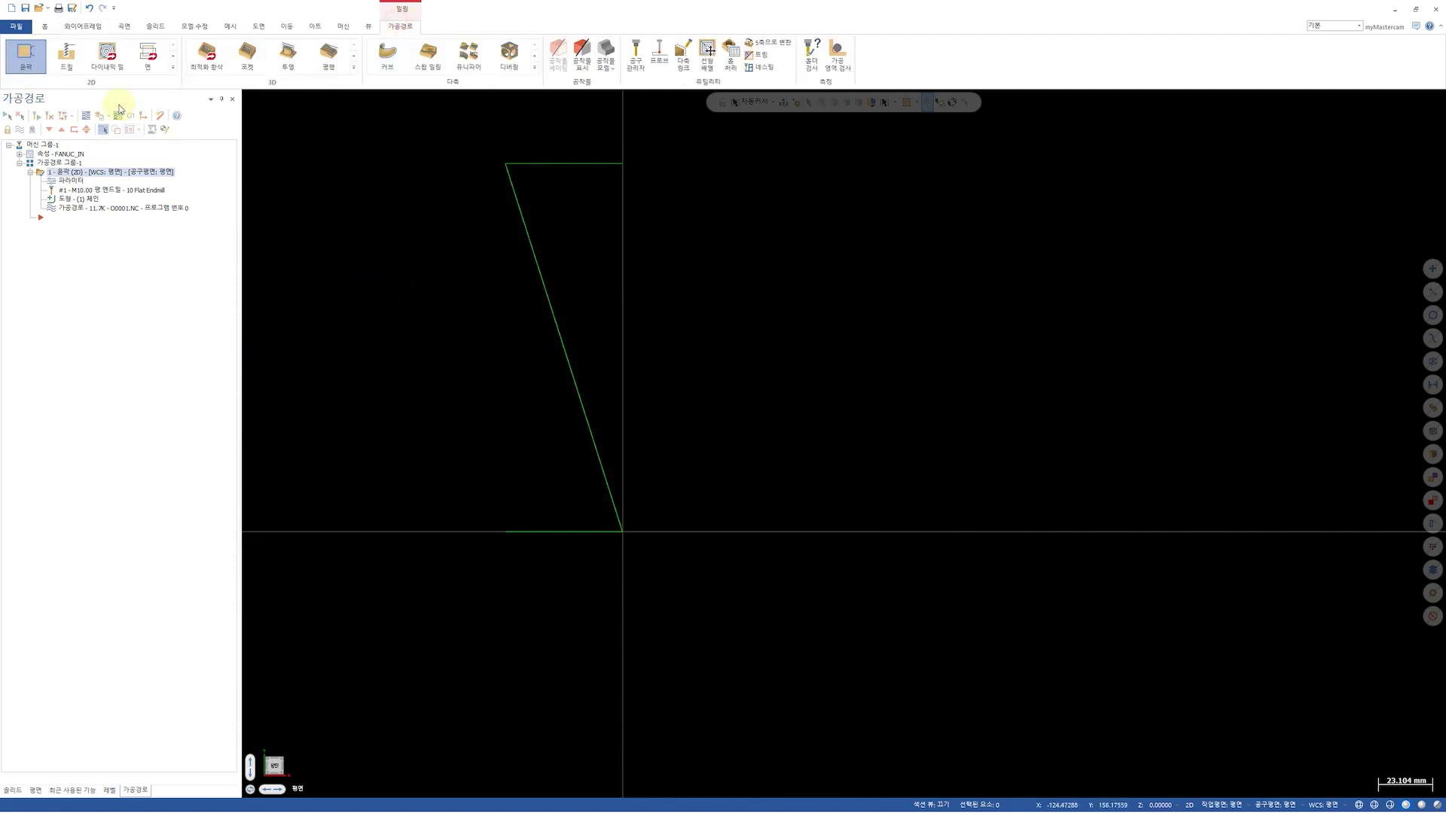
click(23, 52)
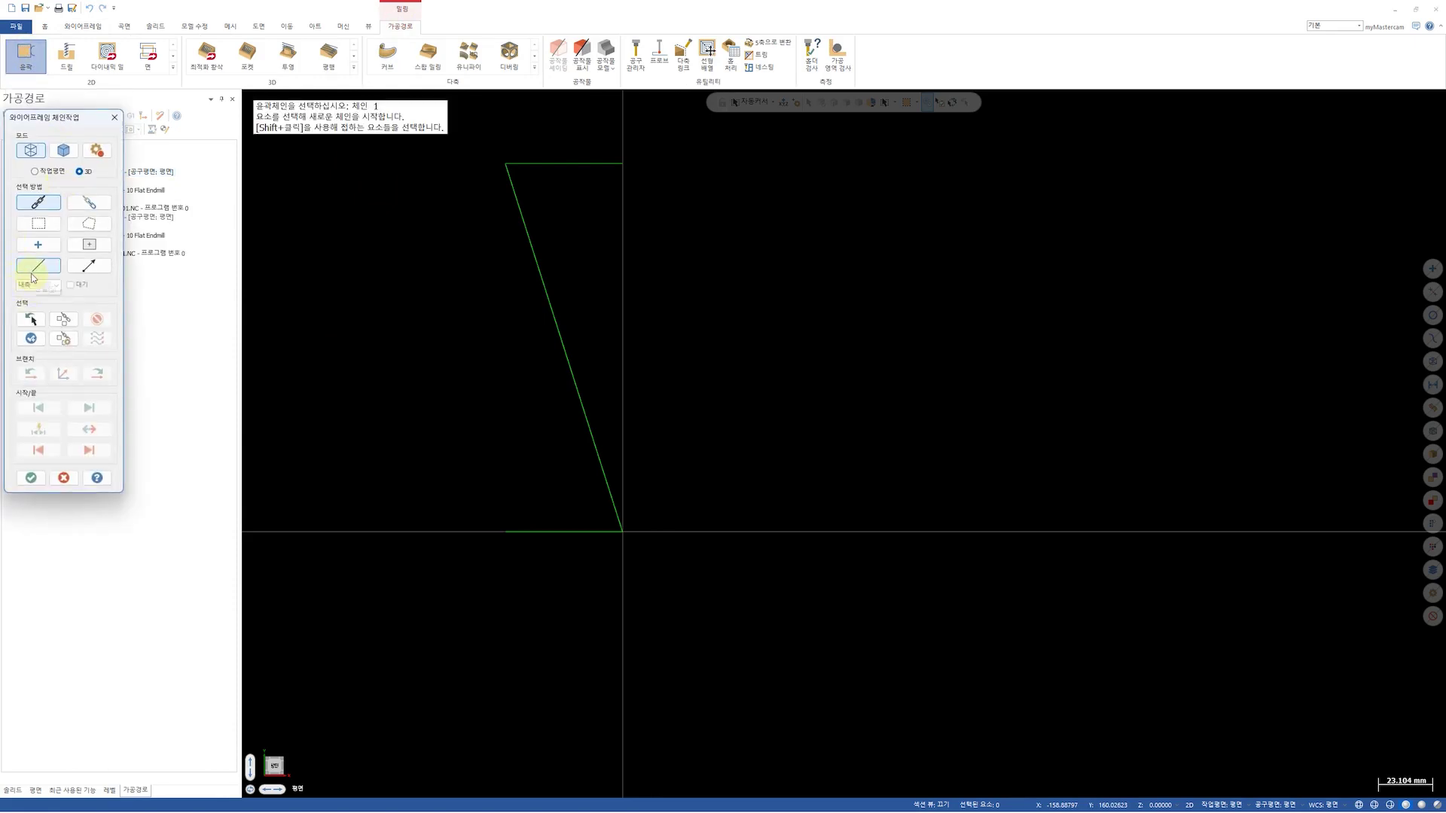
click(32, 271)
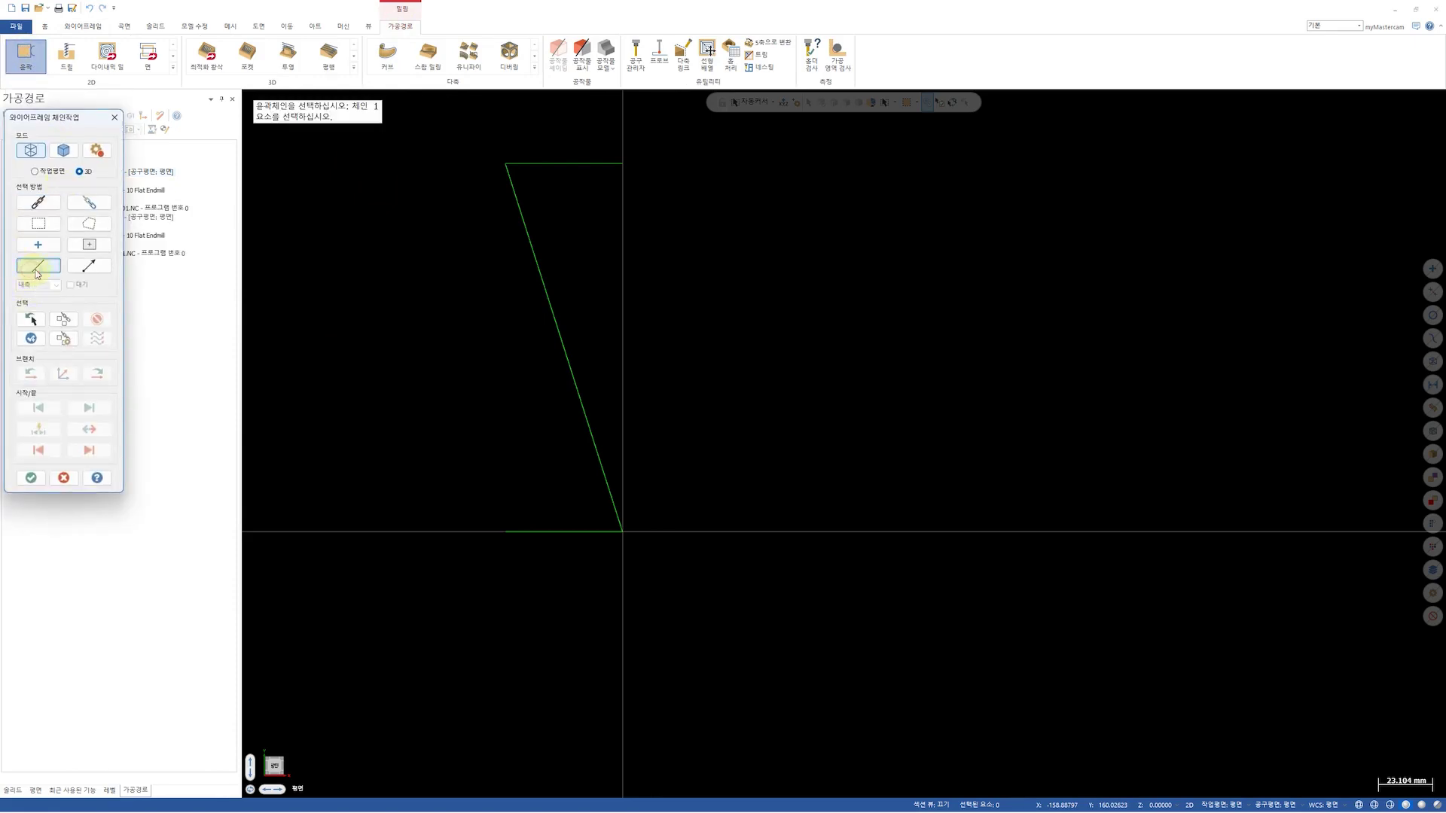
click(614, 509)
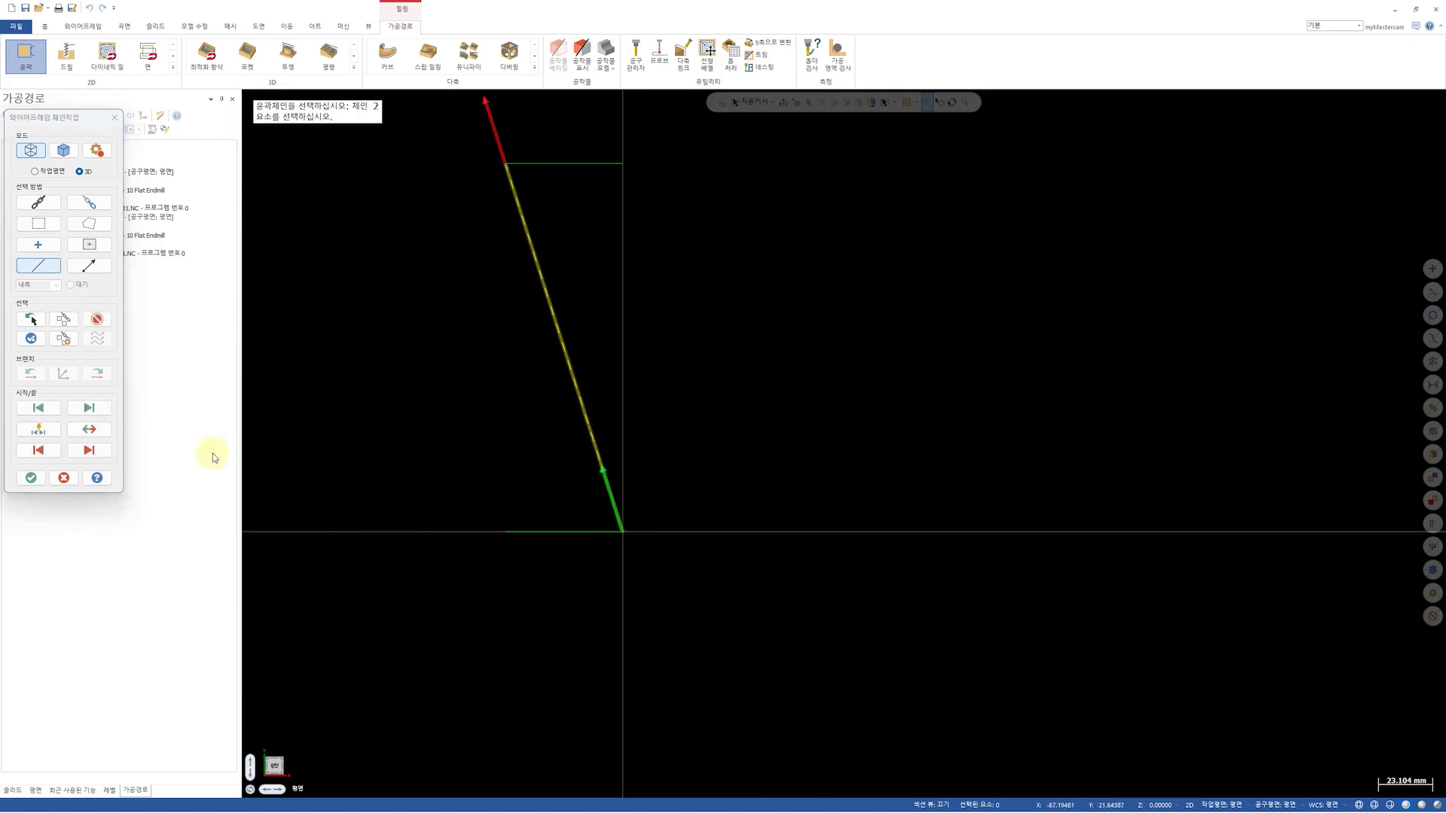
click(31, 478)
Turn off tool compensation and lead in/out for the new contour
click(238, 145)
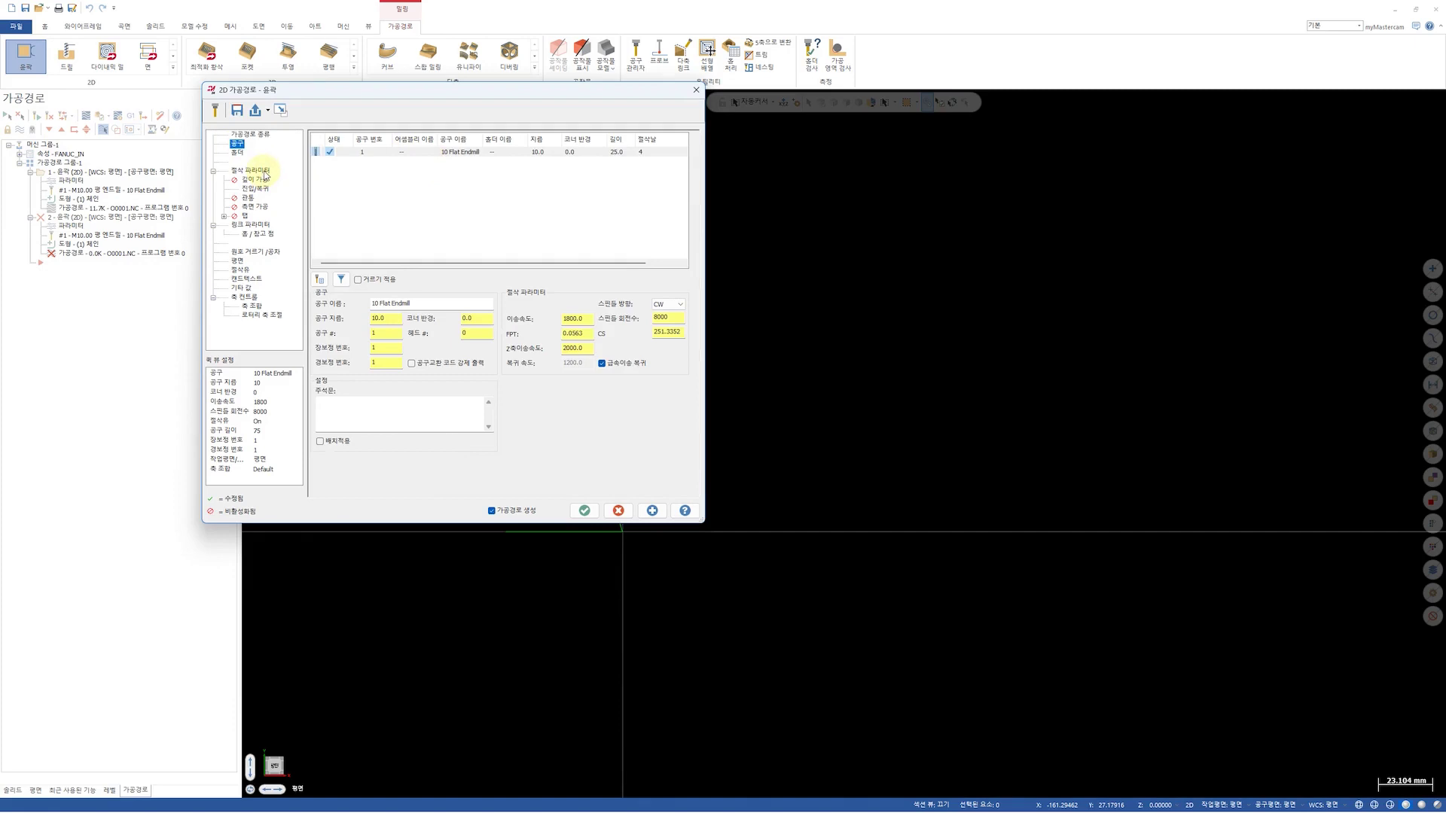
click(256, 171)
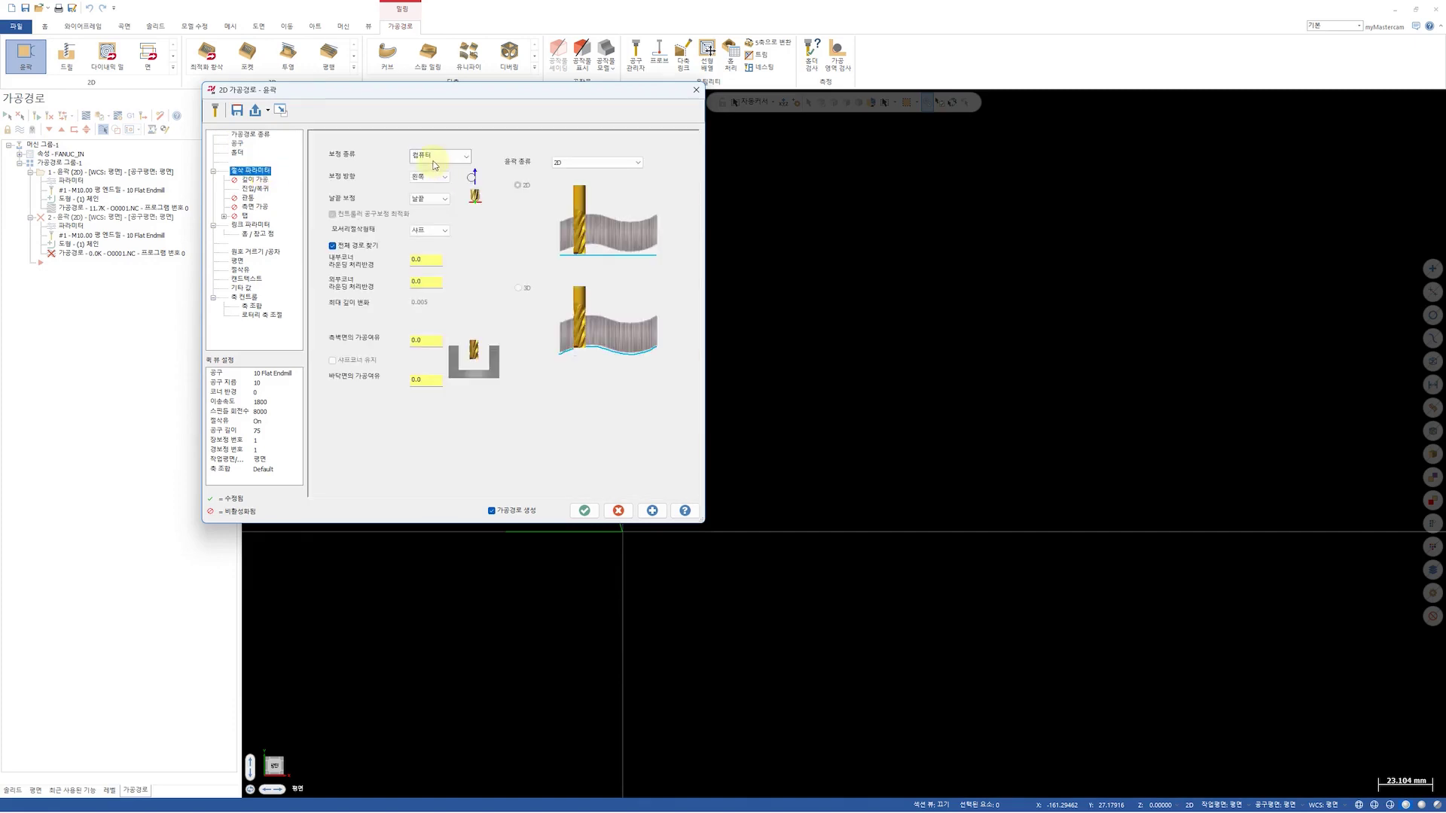
click(423, 209)
click(255, 188)
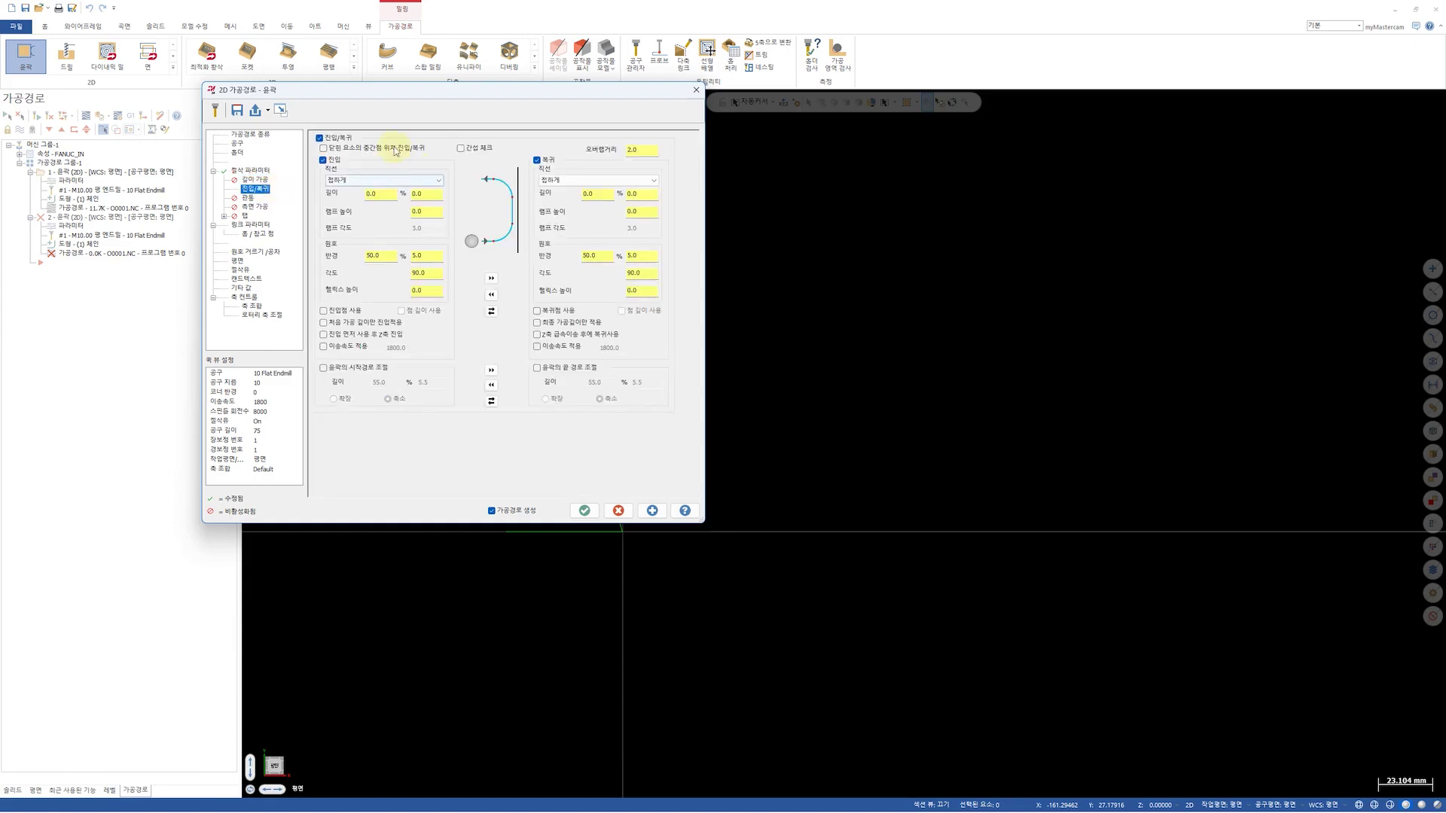
click(319, 138)
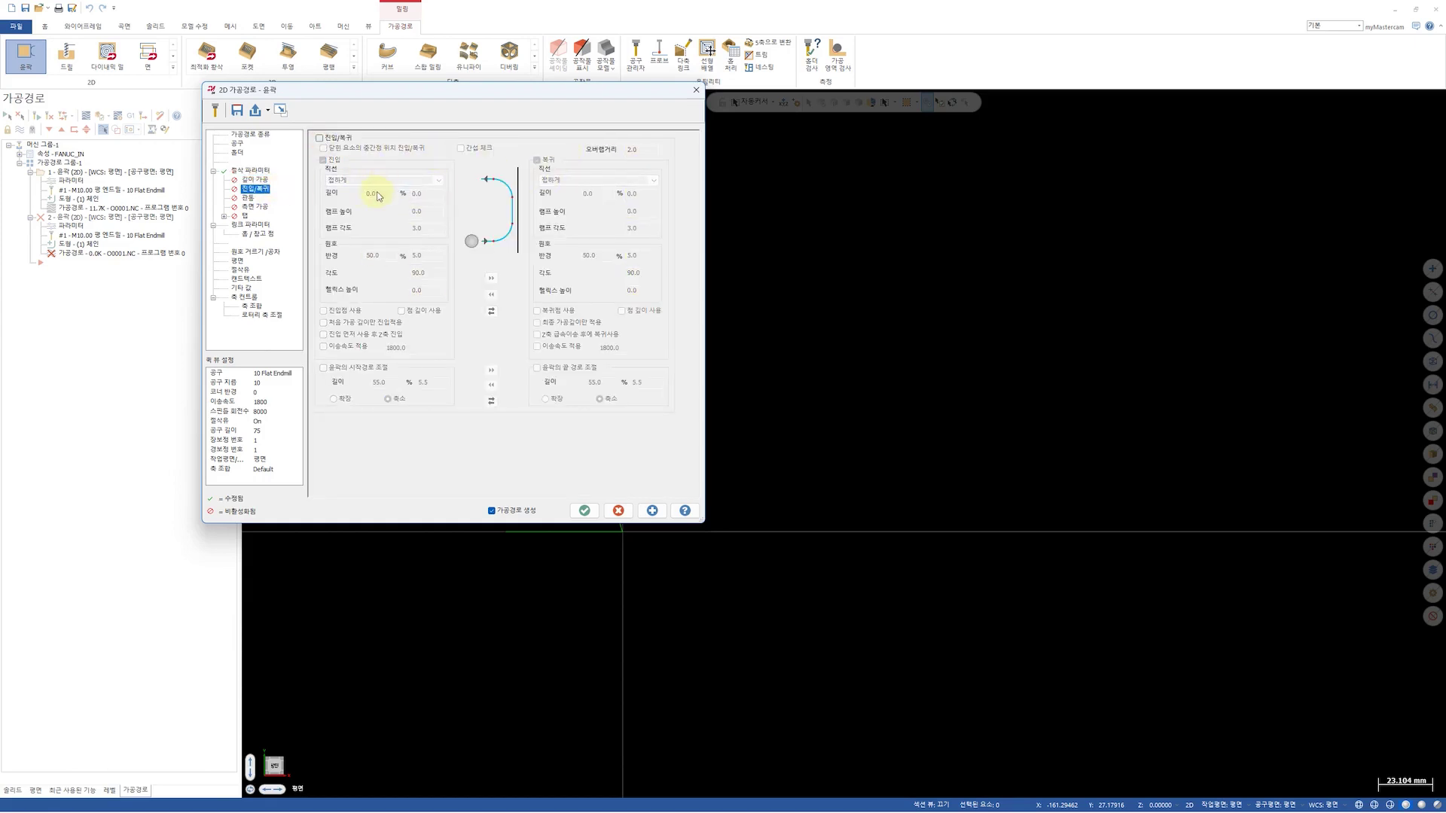
click(250, 171)
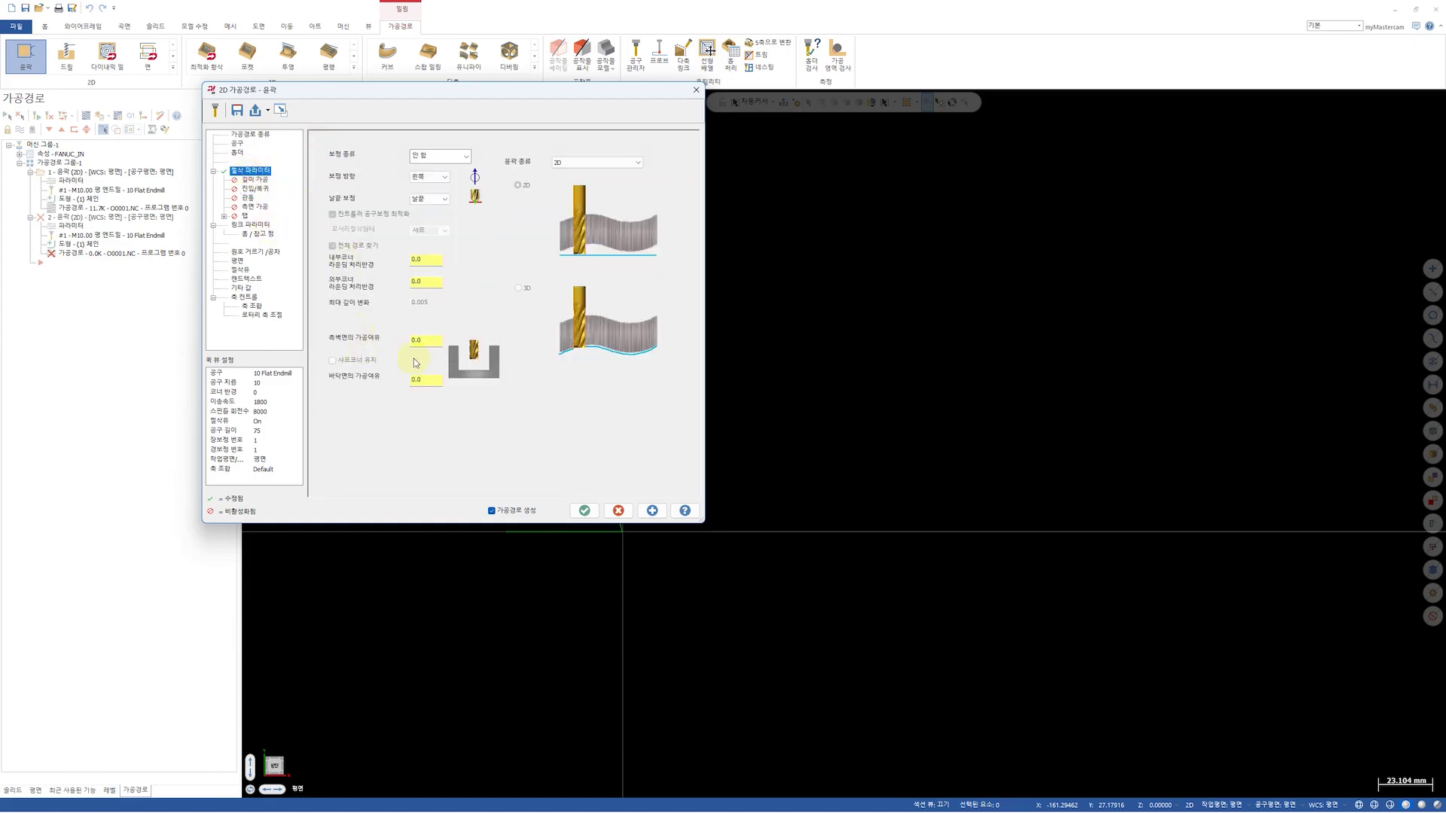
Set the contour's cutting depth to -5 in the linking parameters
click(250, 224)
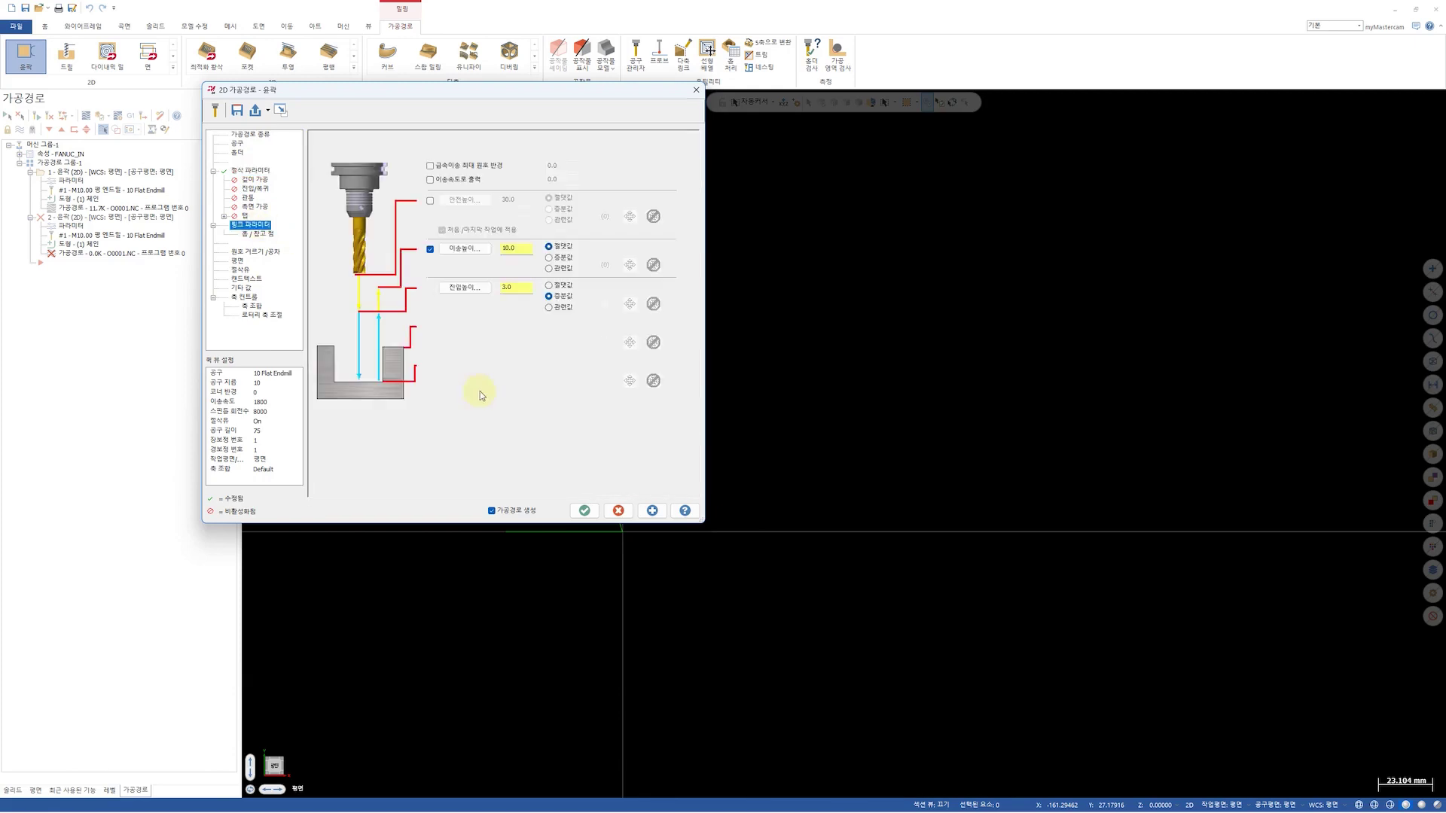
drag(517, 364, 474, 370)
text(-5)
key(Return)
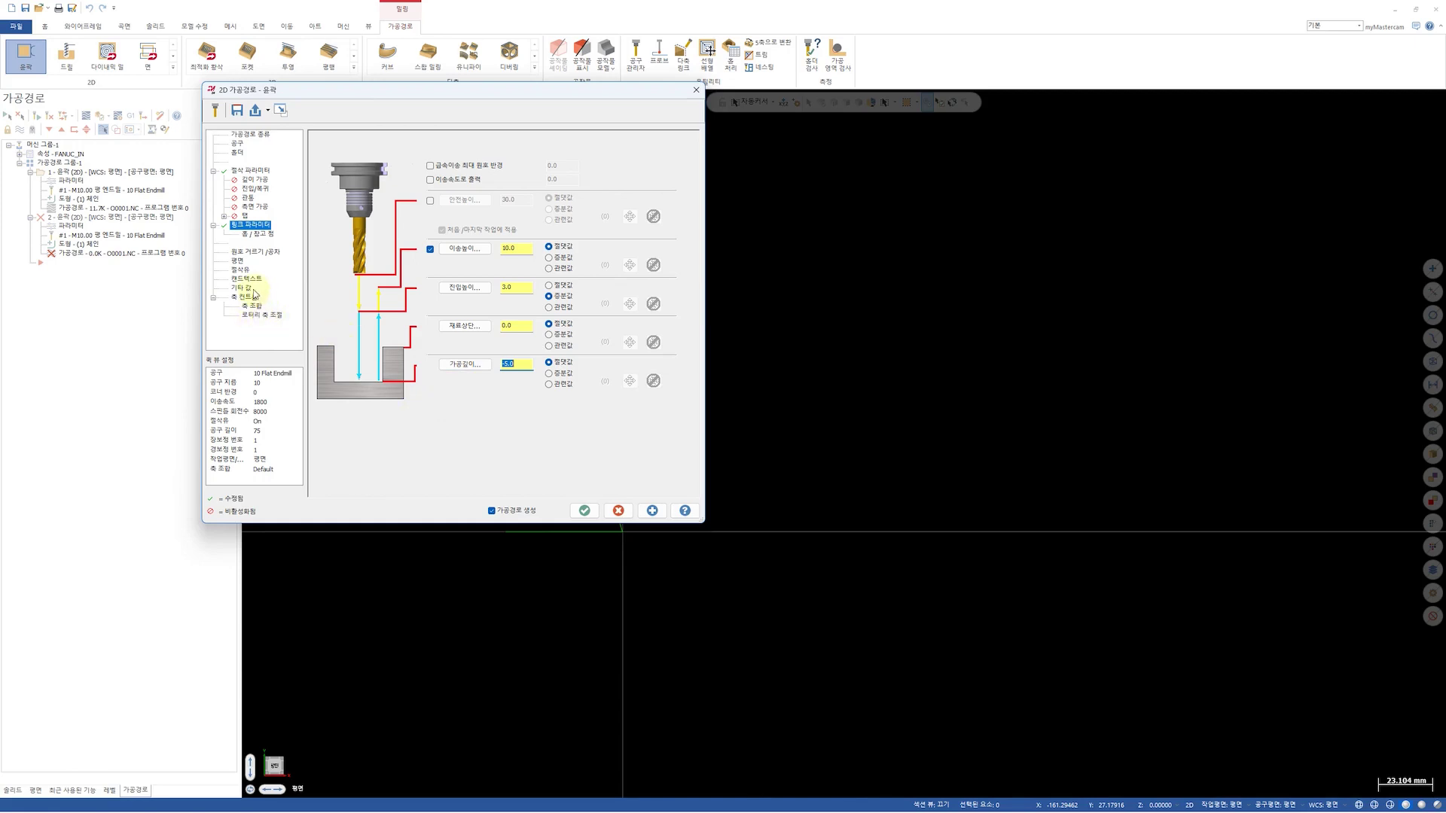
Set the contour's rotary axis control to axis substitution of the Y axis with a rotary diameter of 50
click(263, 317)
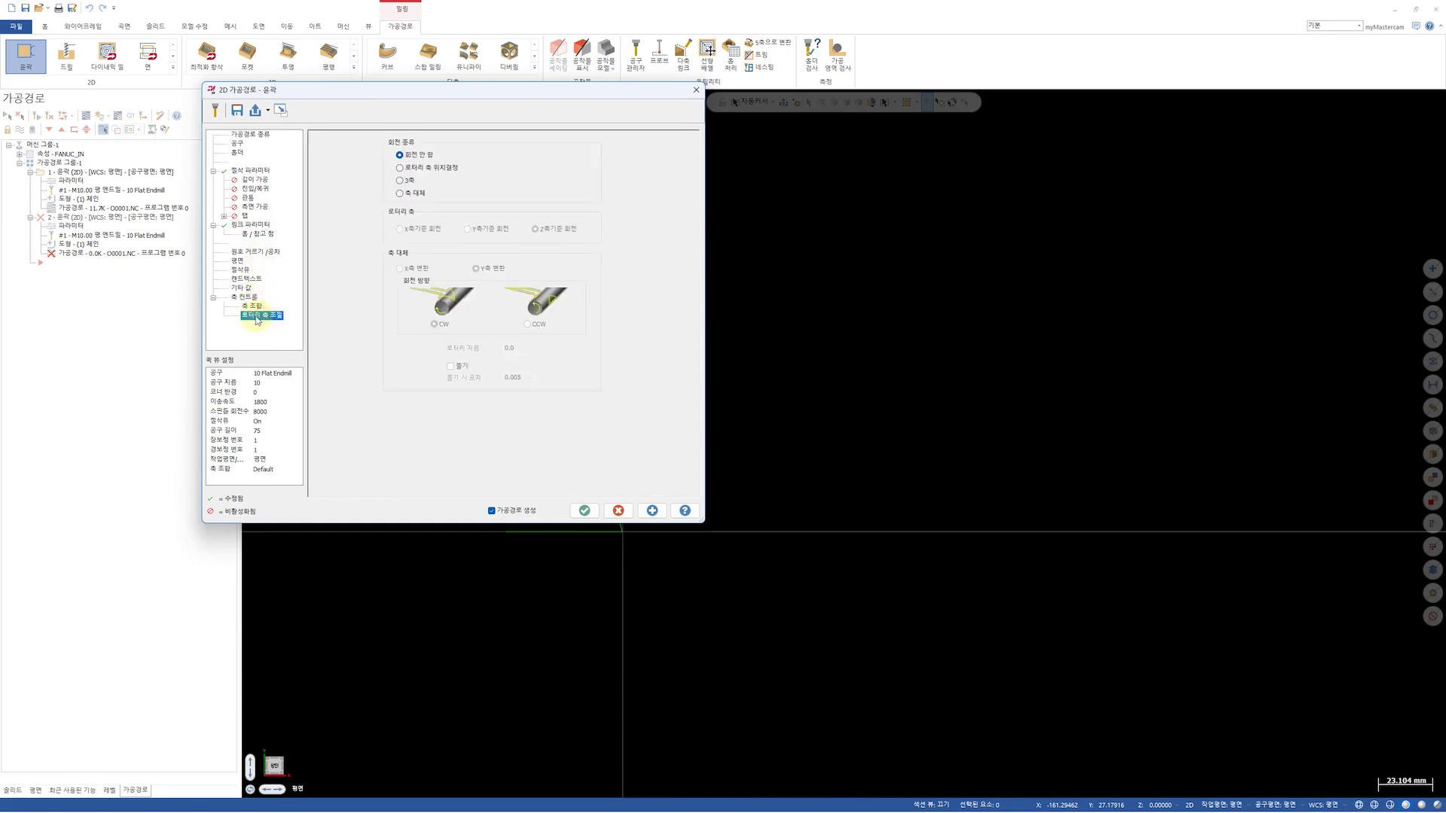
click(416, 193)
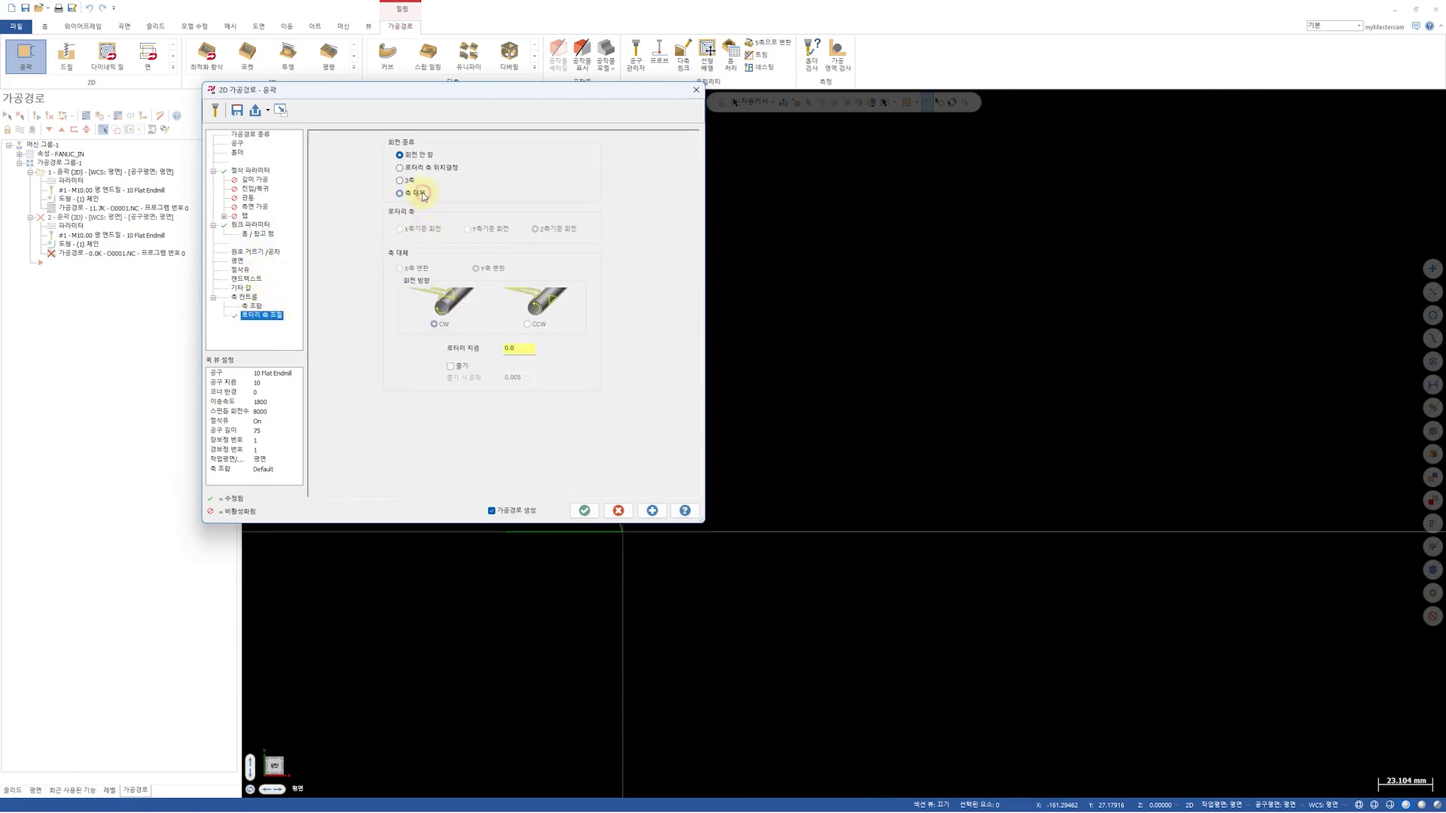
double_click(514, 347)
text(50)
key(Return)
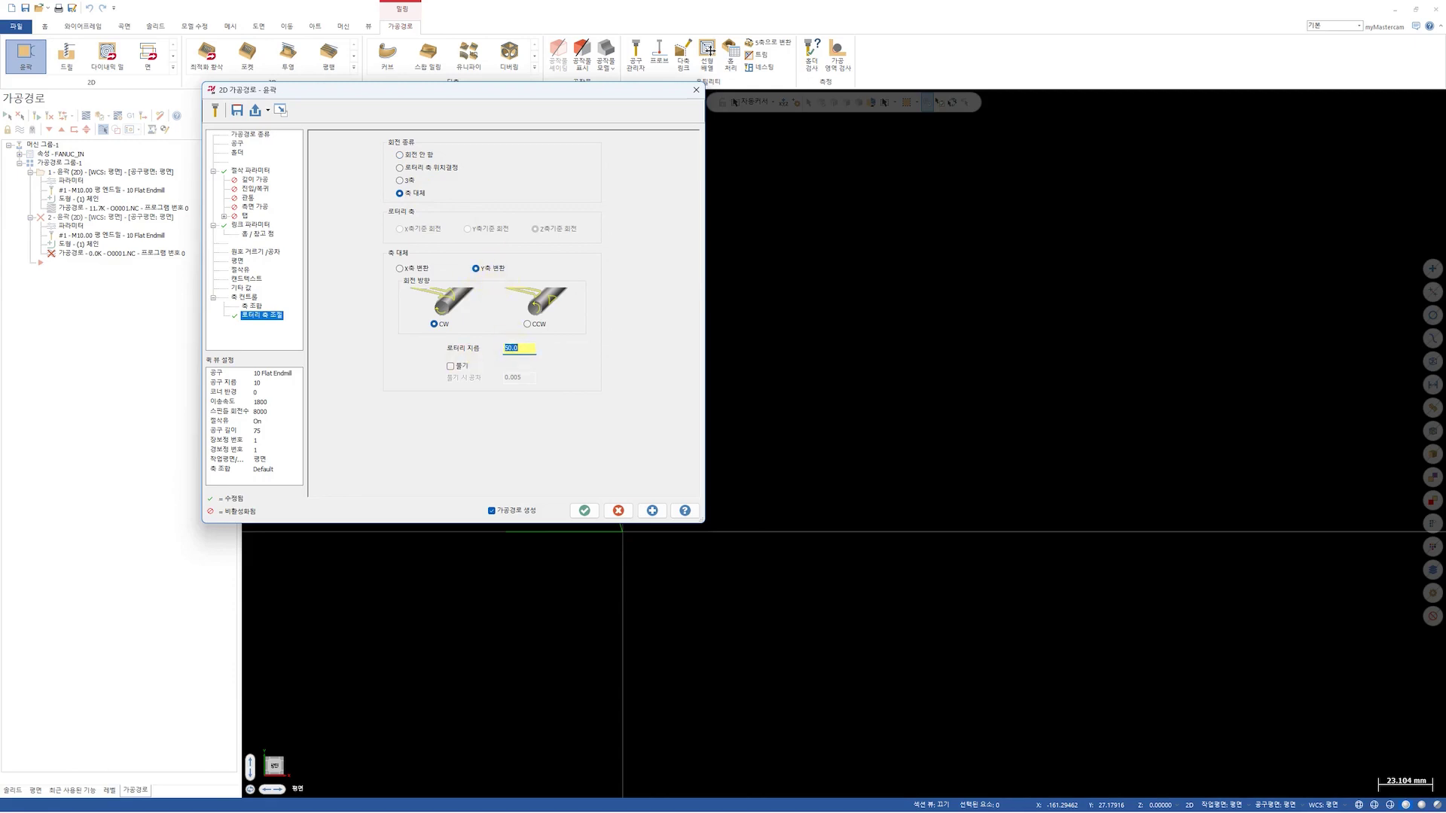
Generate the axis-substitution contour toolpath and inspect its wrapped path in backplot
click(580, 512)
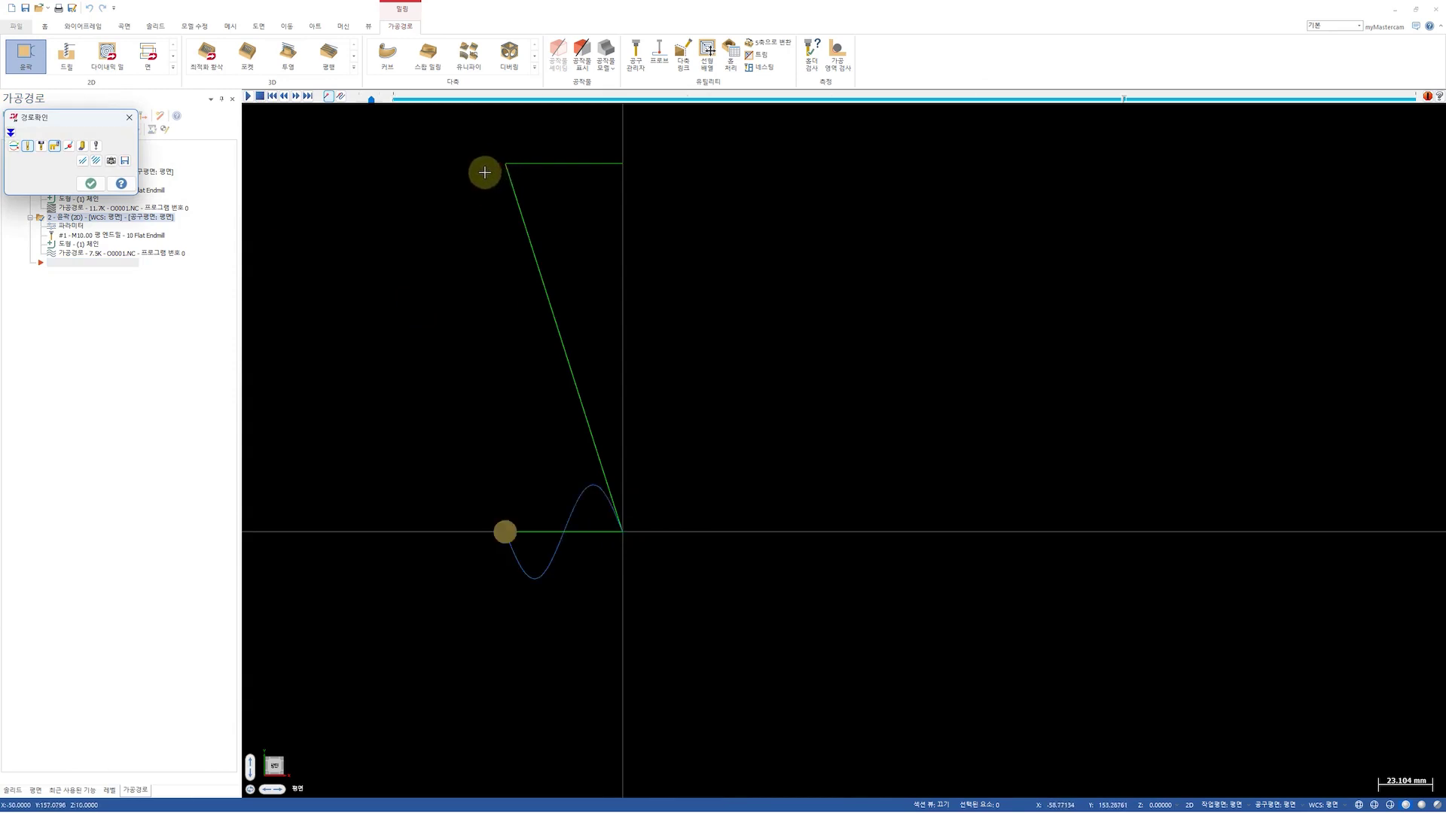
middle_drag(590, 435, 532, 400)
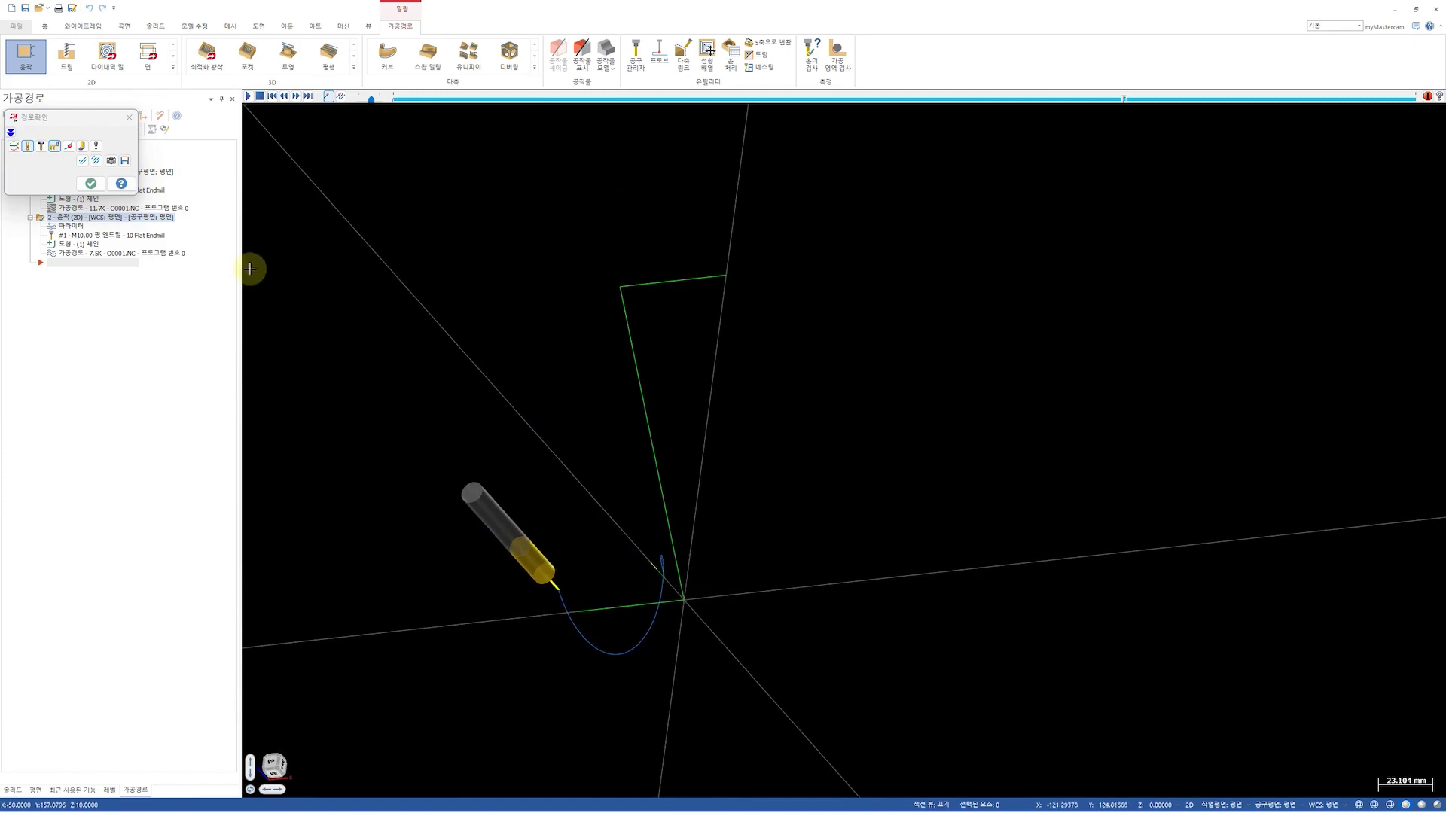
click(130, 118)
click(85, 122)
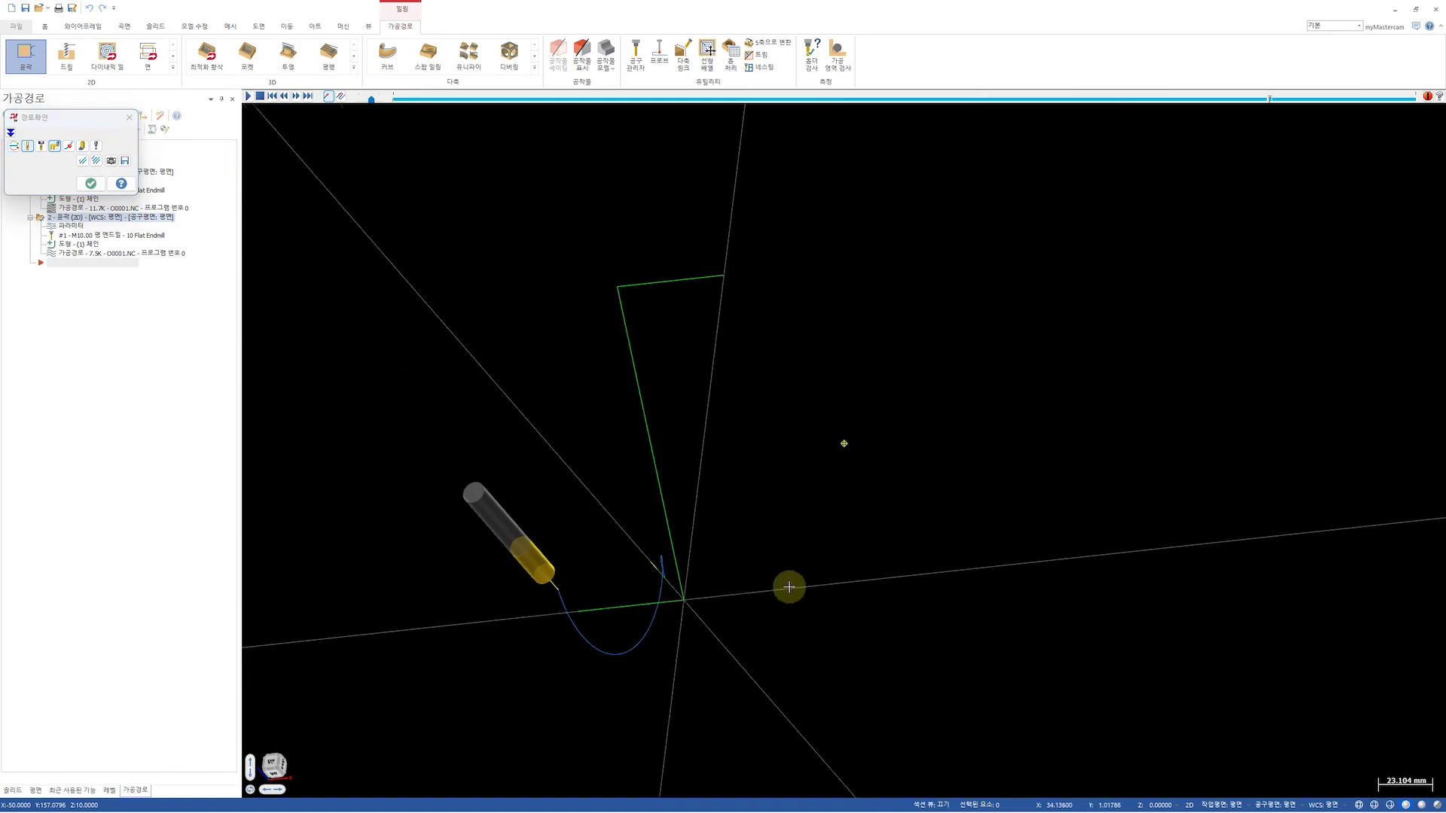
middle_drag(787, 588, 254, 276)
click(92, 183)
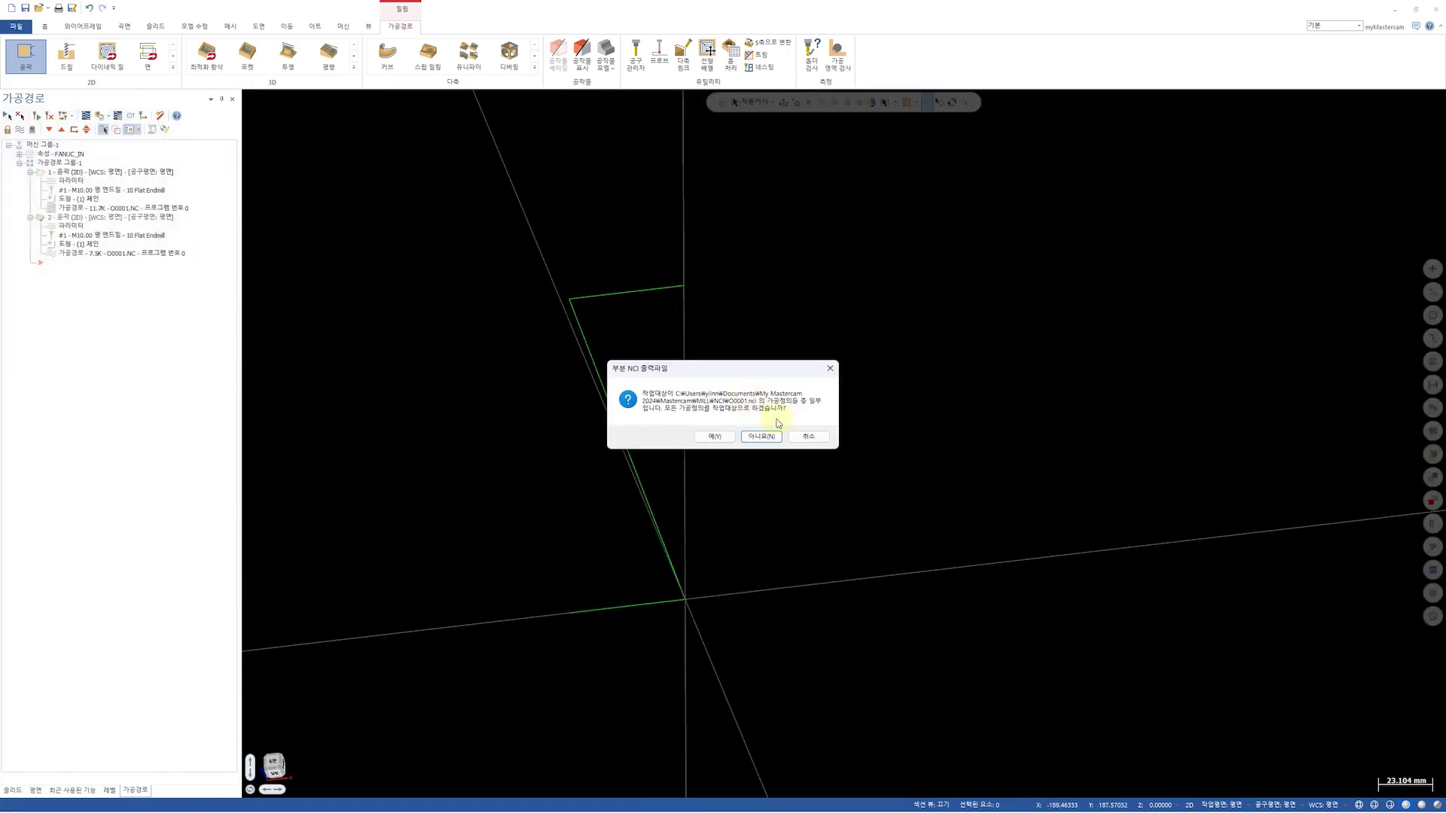
Post only the second contour operation as an NC file, overwriting O0001.NC
click(761, 434)
key(Return)
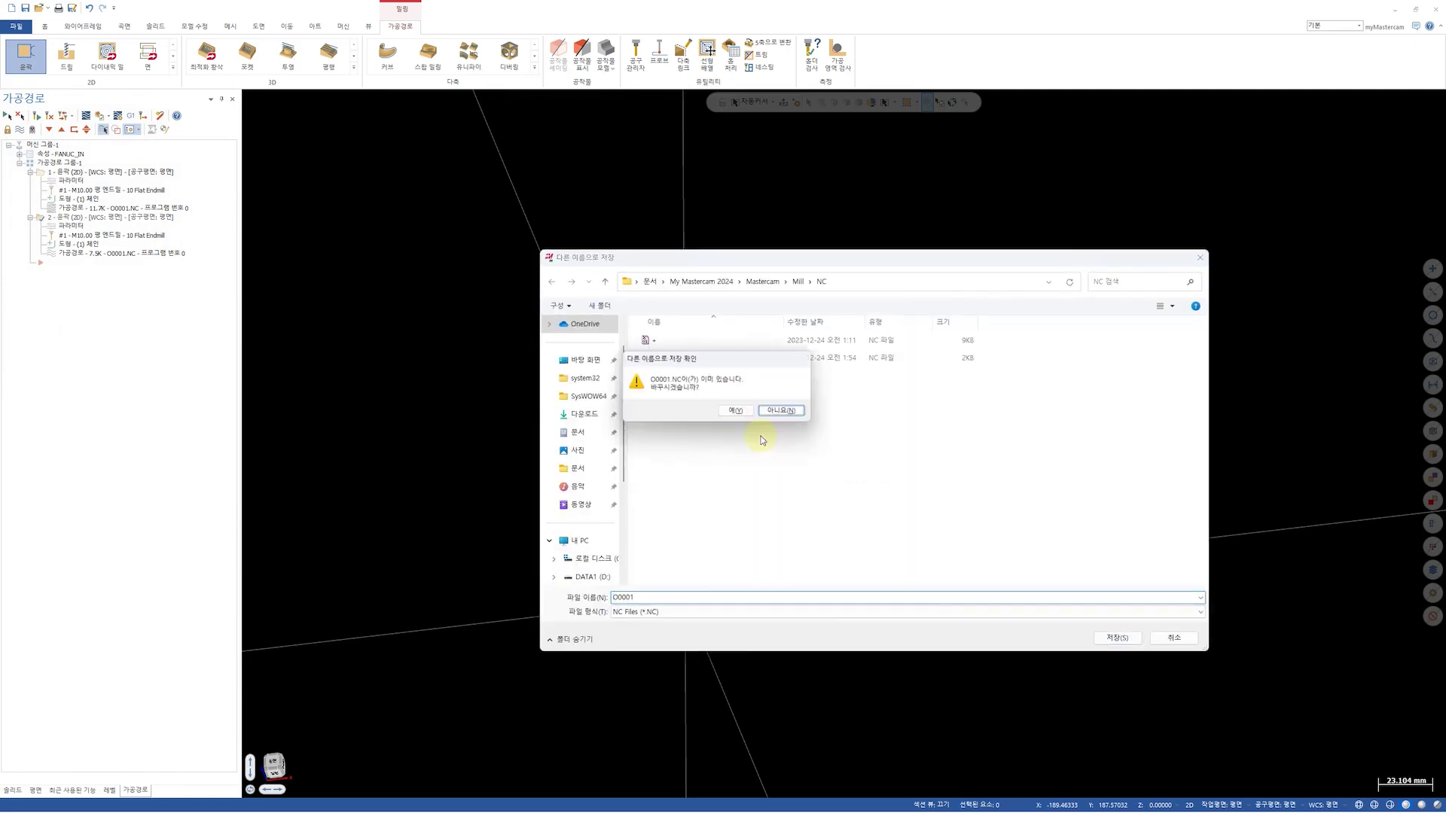
click(732, 412)
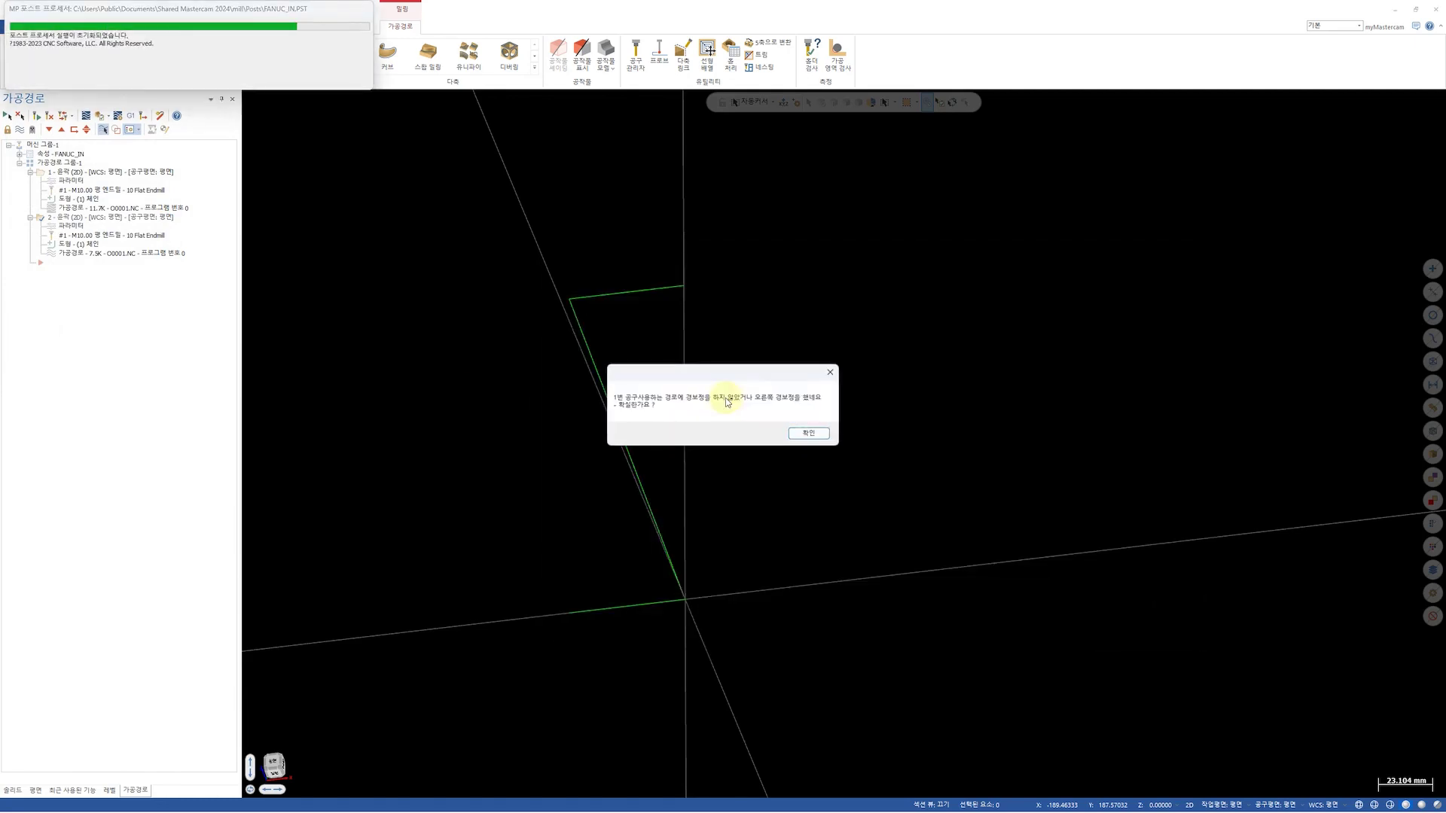
key(Return)
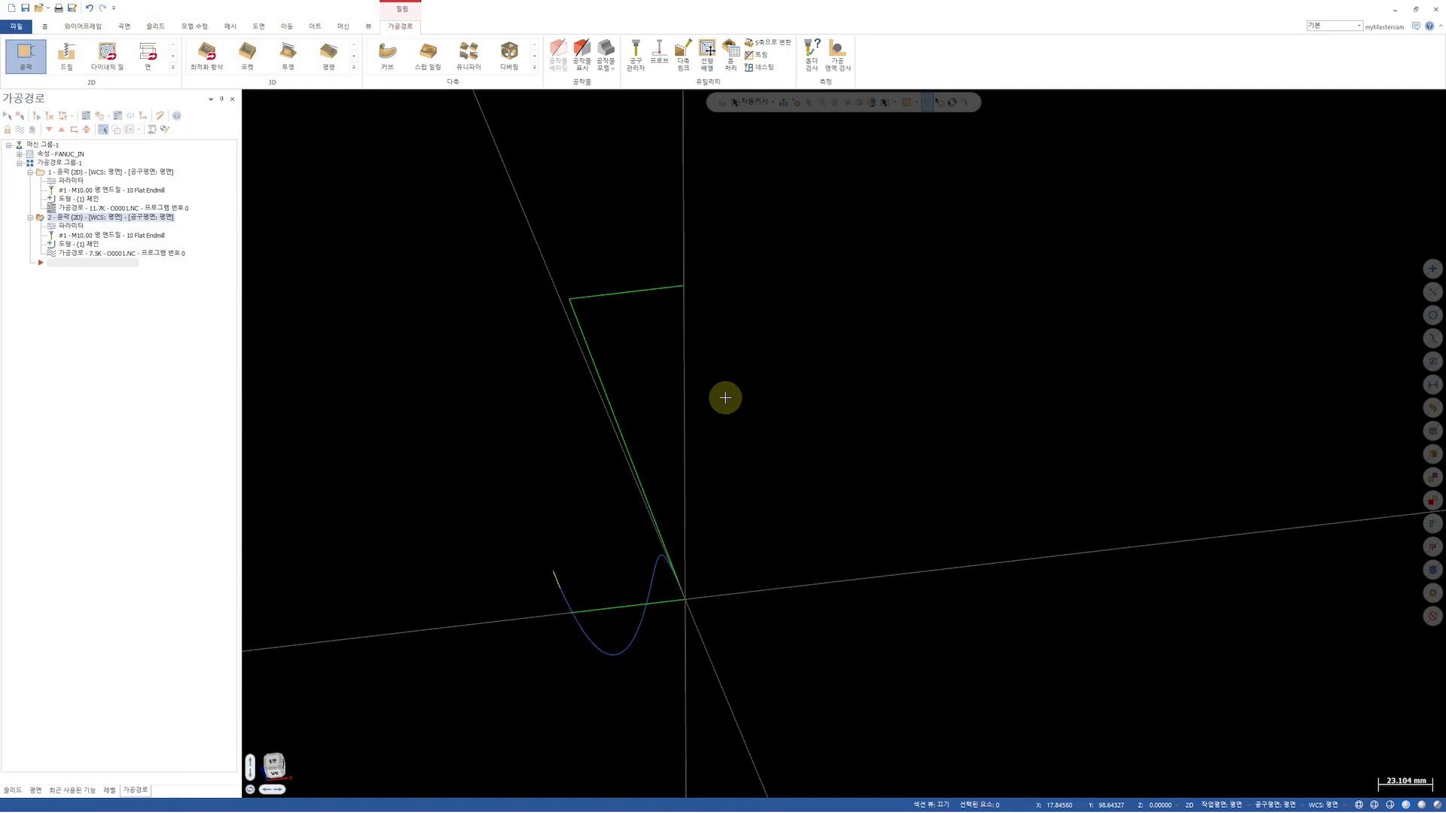
Post the second contour operation again over O0001.NC and switch to the NC editor to view the code
scroll(750, 773, down, 1)
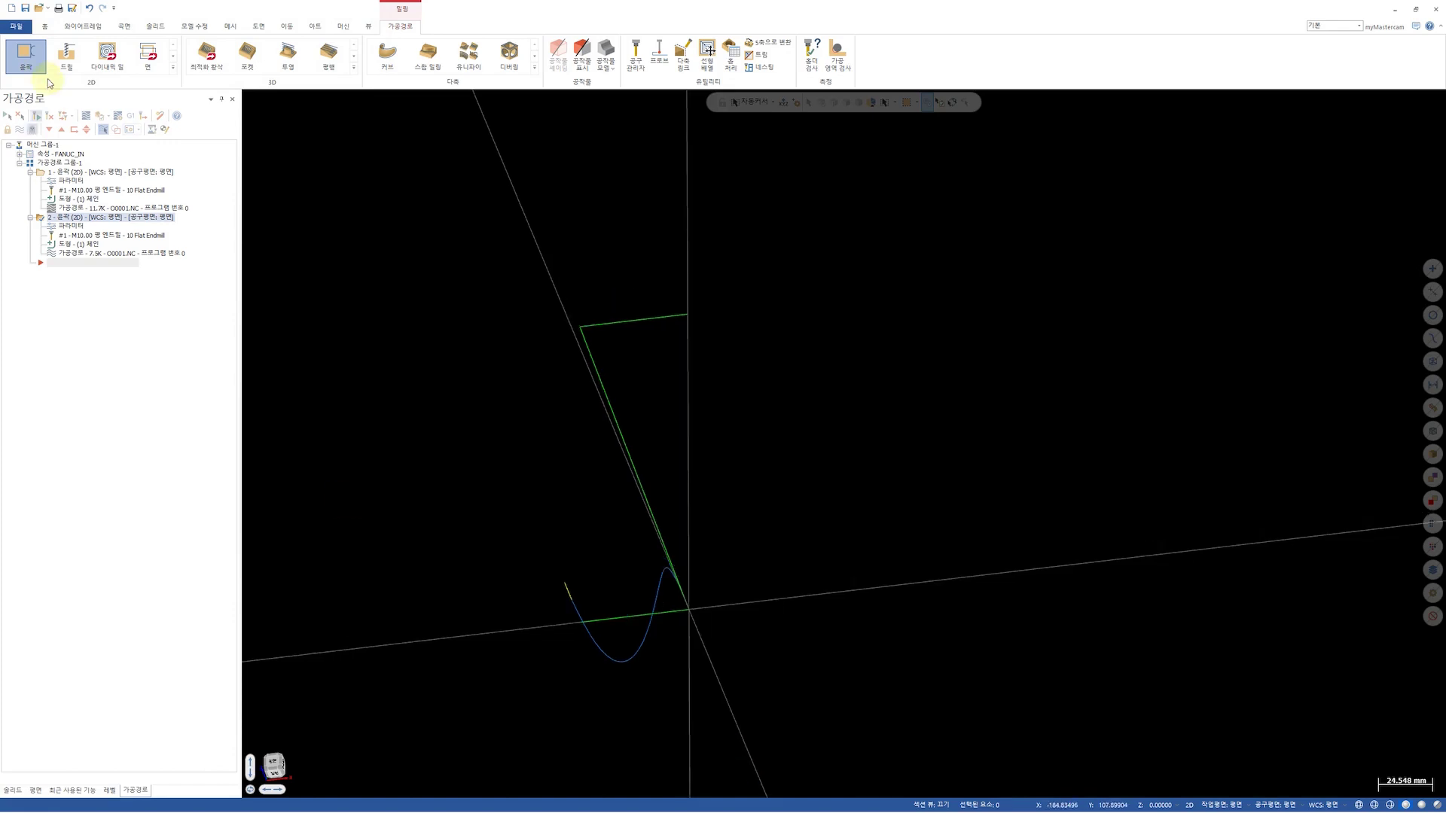
click(131, 115)
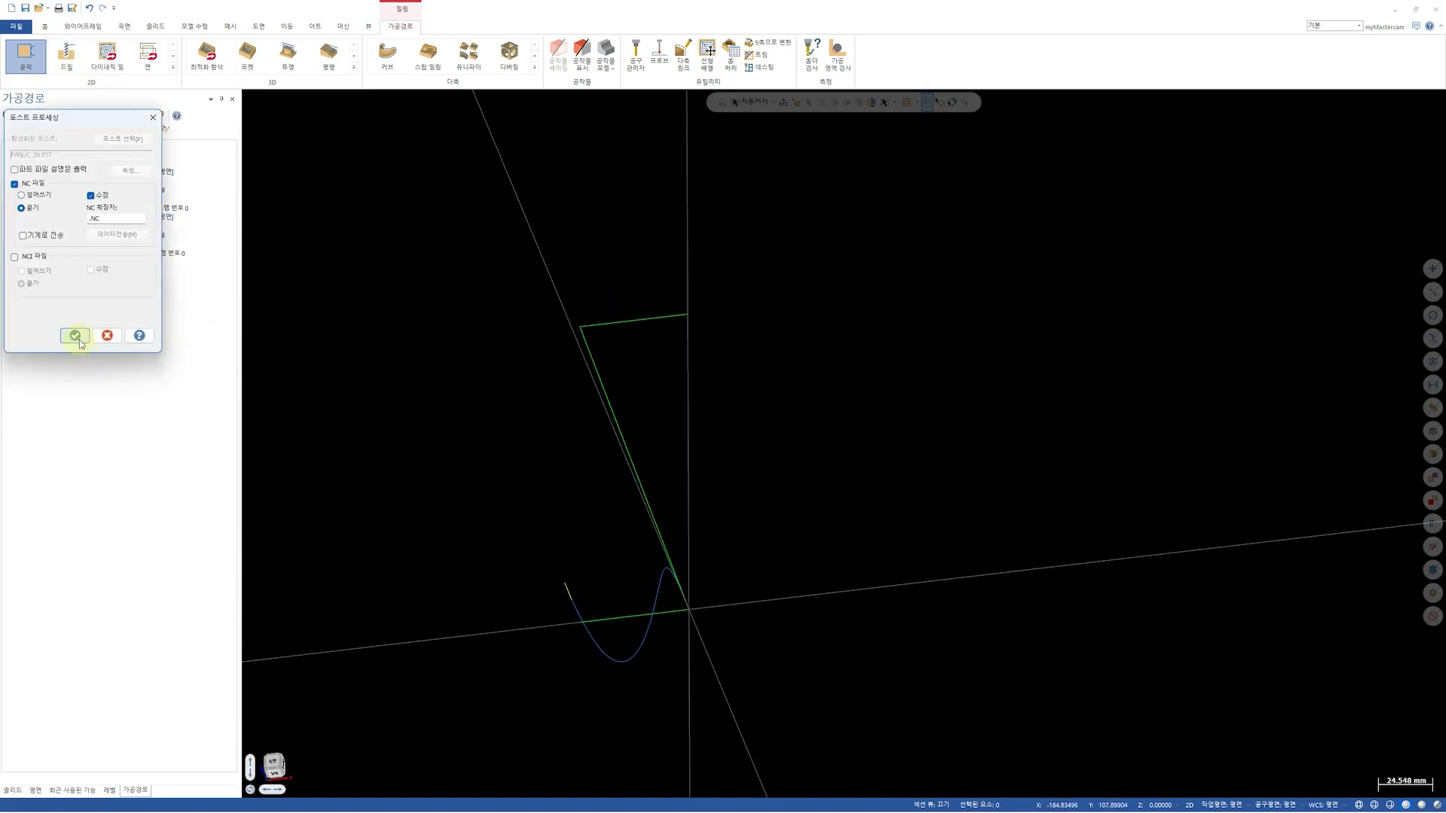
click(76, 335)
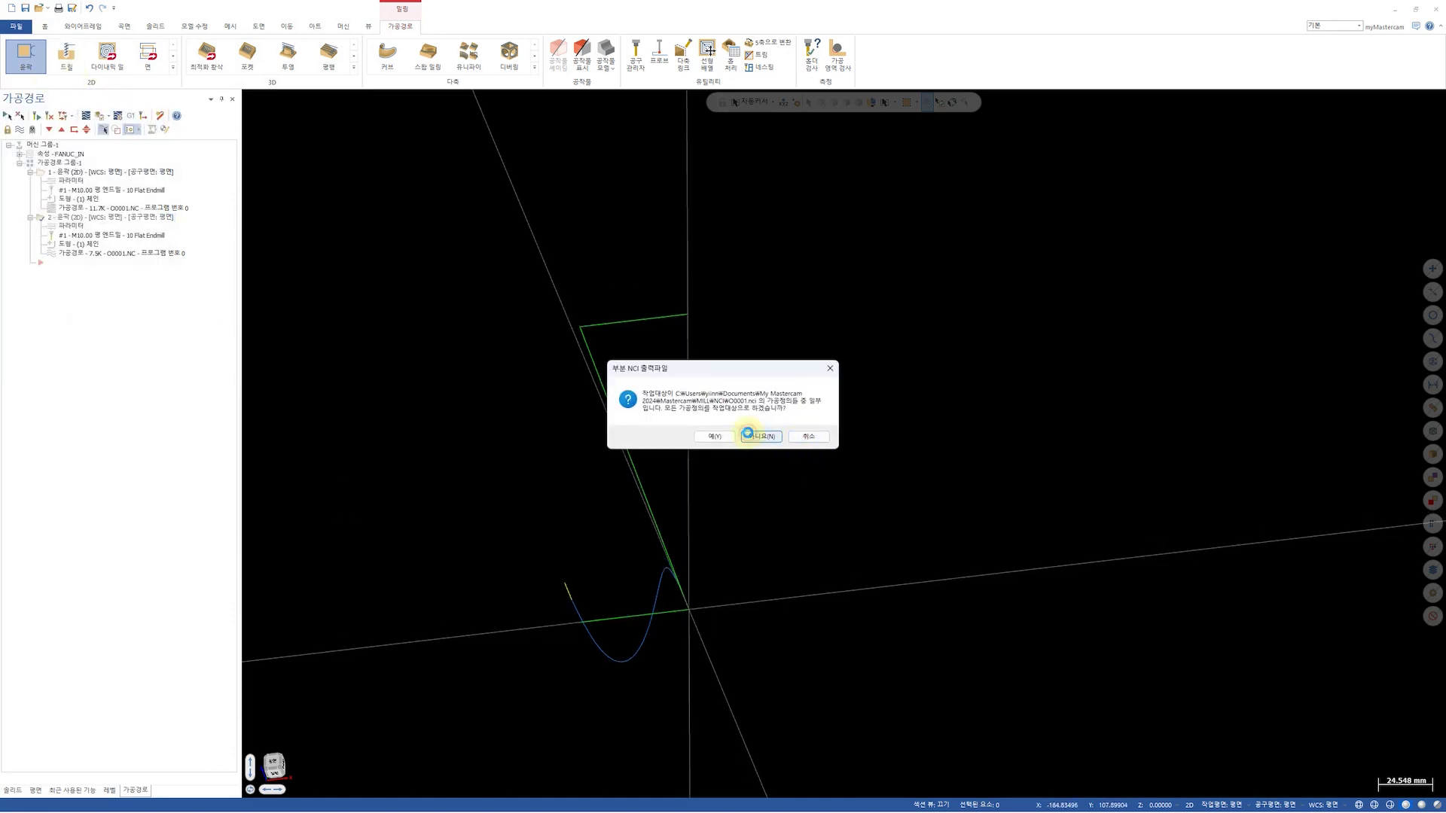
click(761, 436)
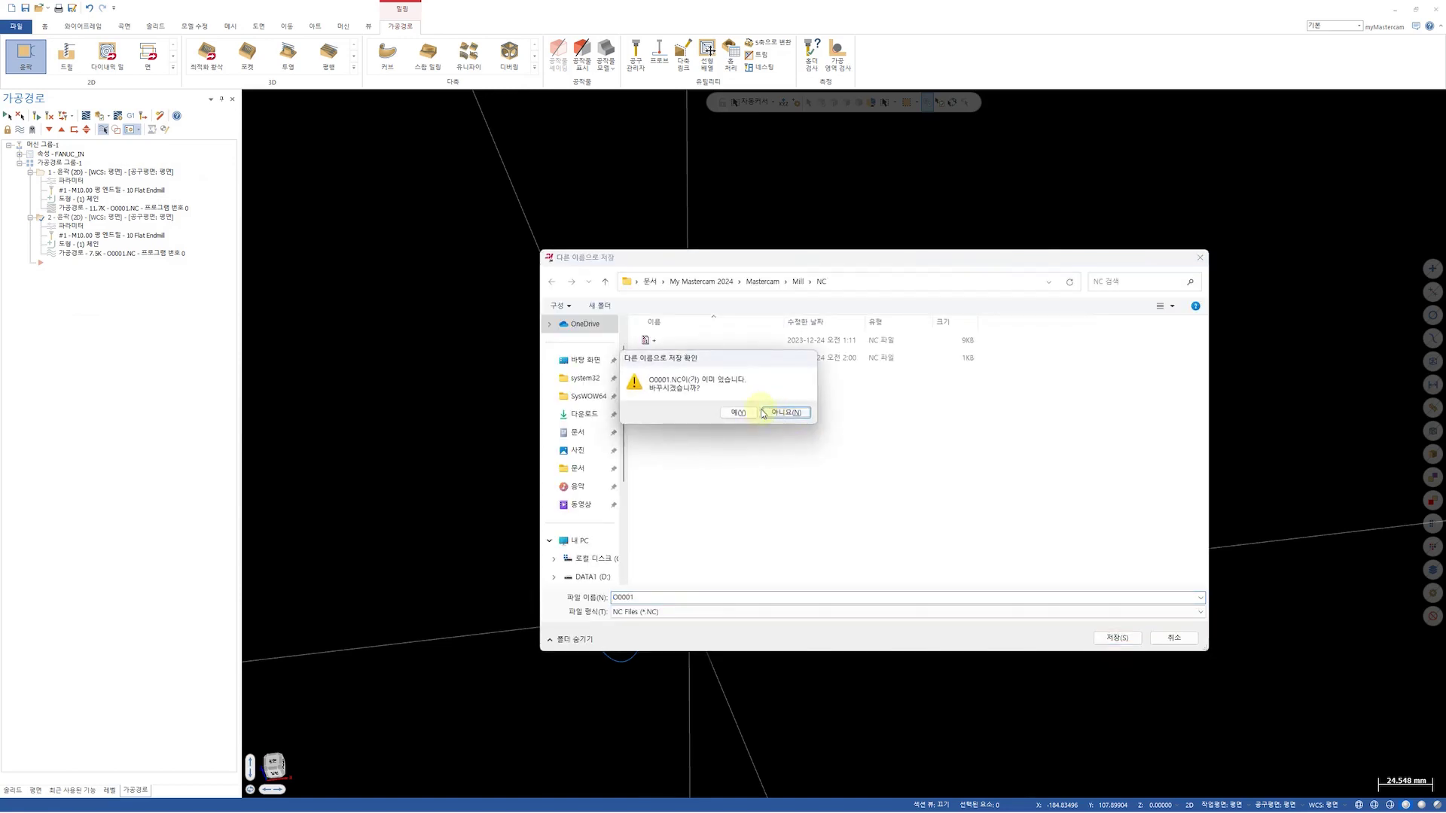
click(734, 410)
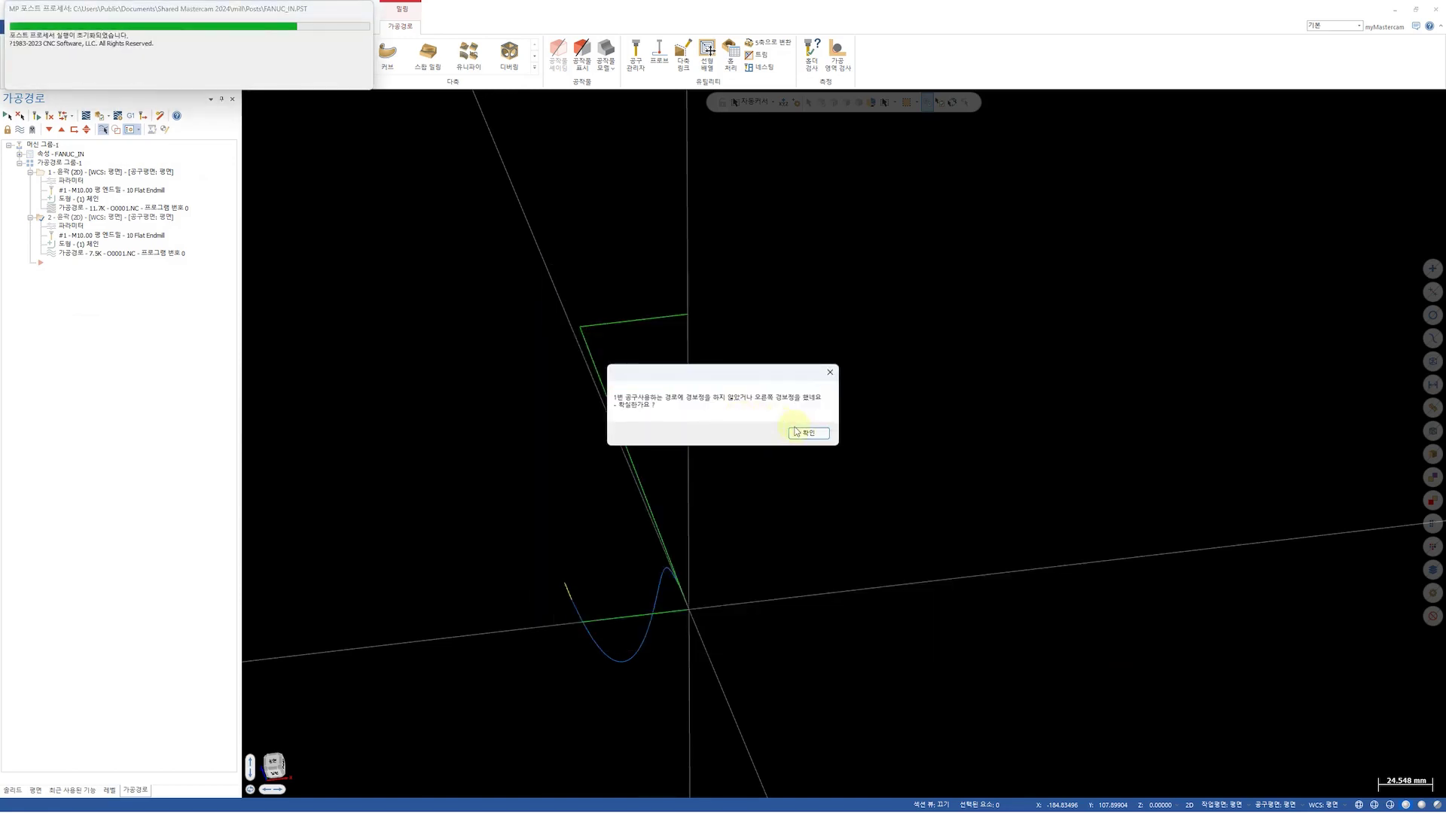
click(806, 433)
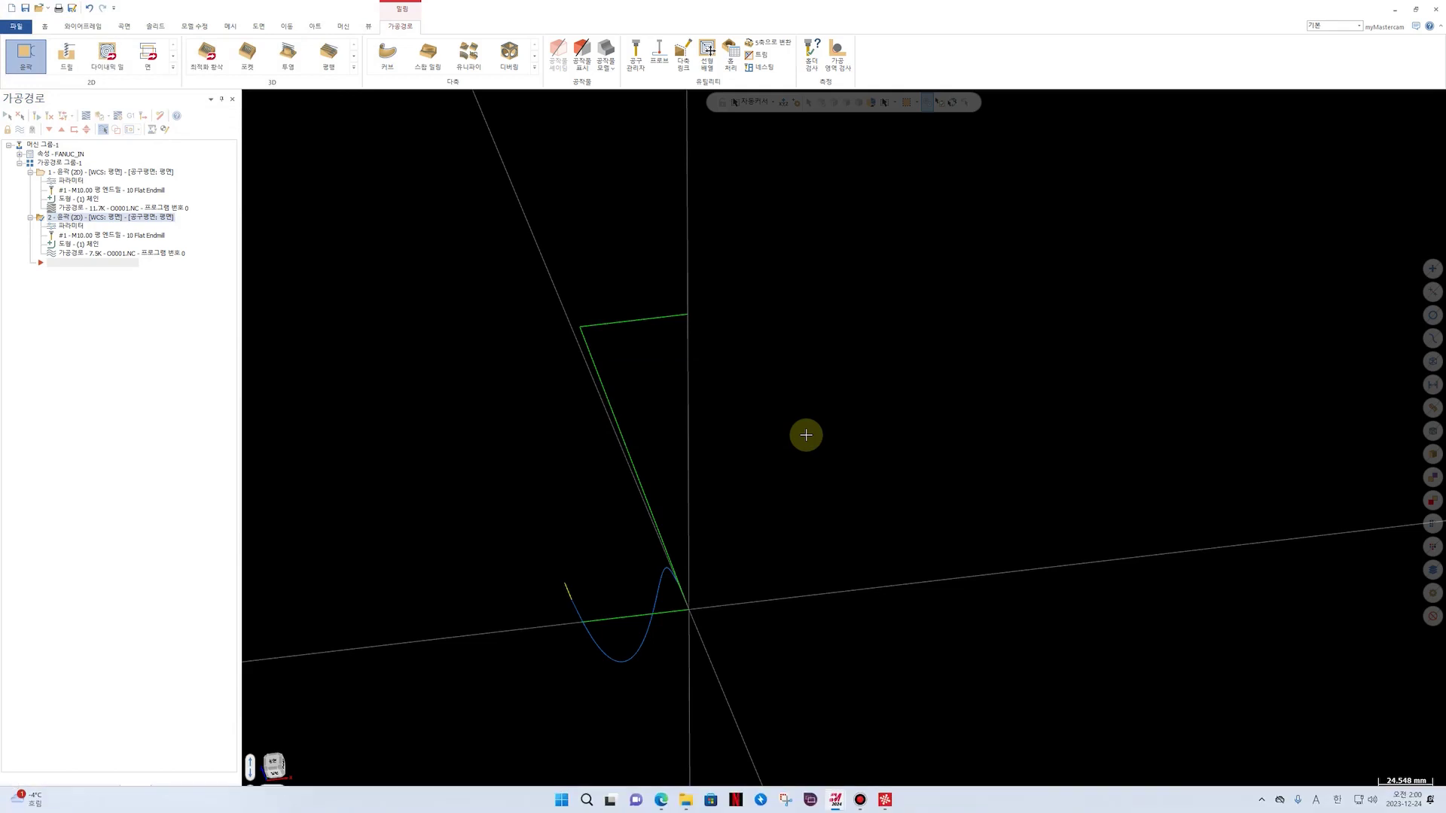
click(885, 799)
click(759, 445)
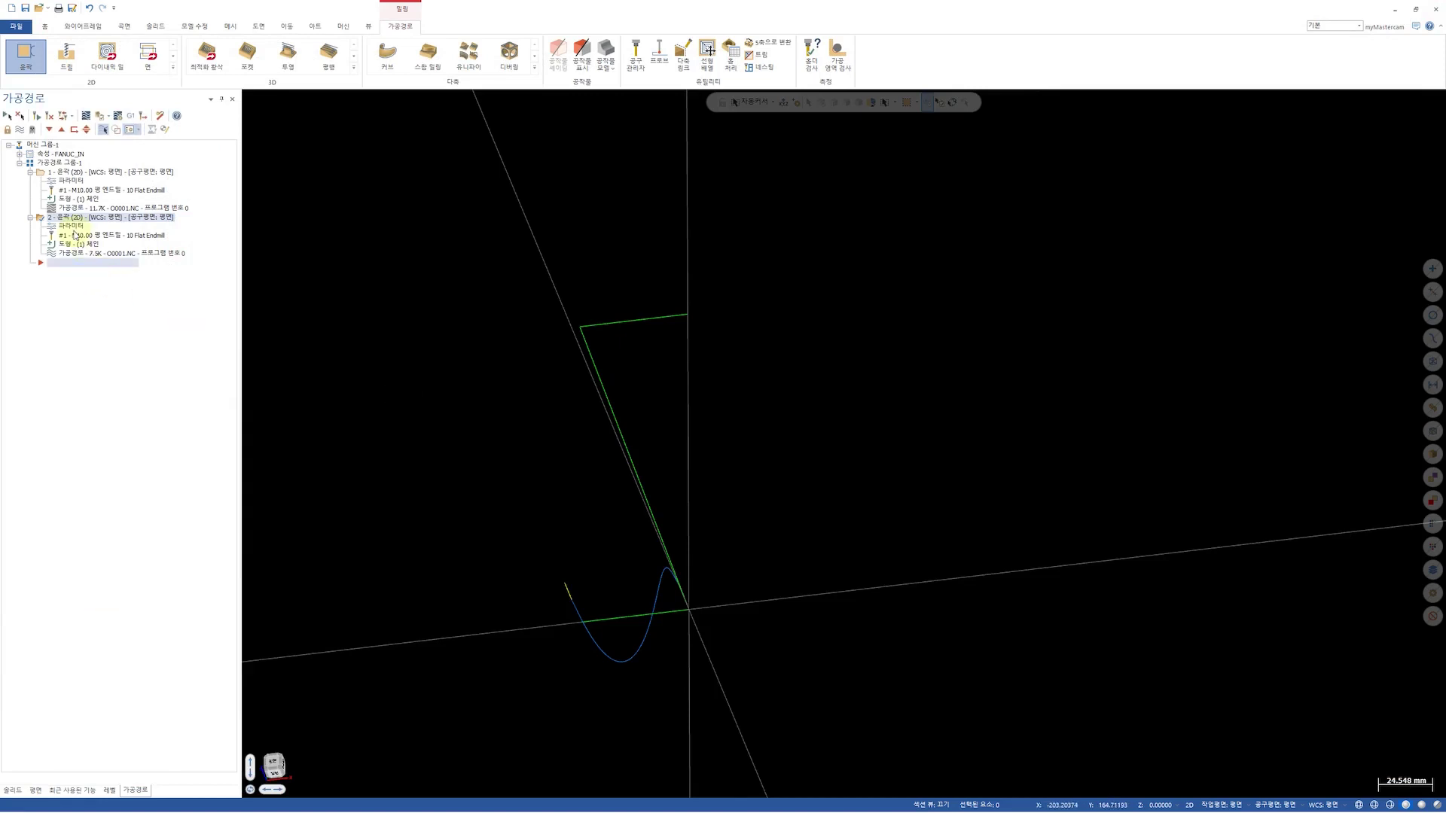
Enable smoothing in the second contour's arc filter and tolerance settings, with a fixed segment length of 10, and regenerate the toolpath
click(71, 226)
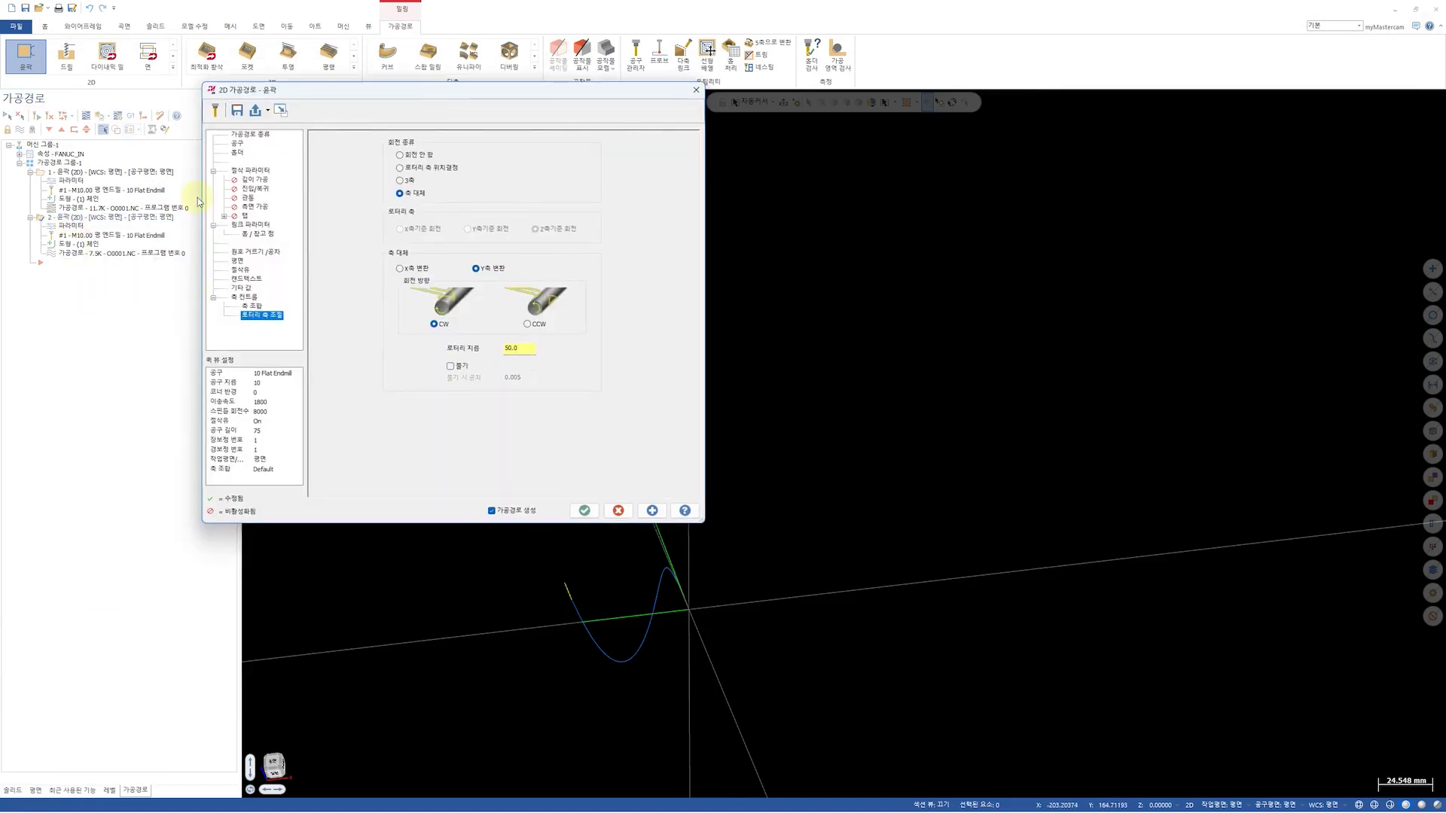
click(265, 252)
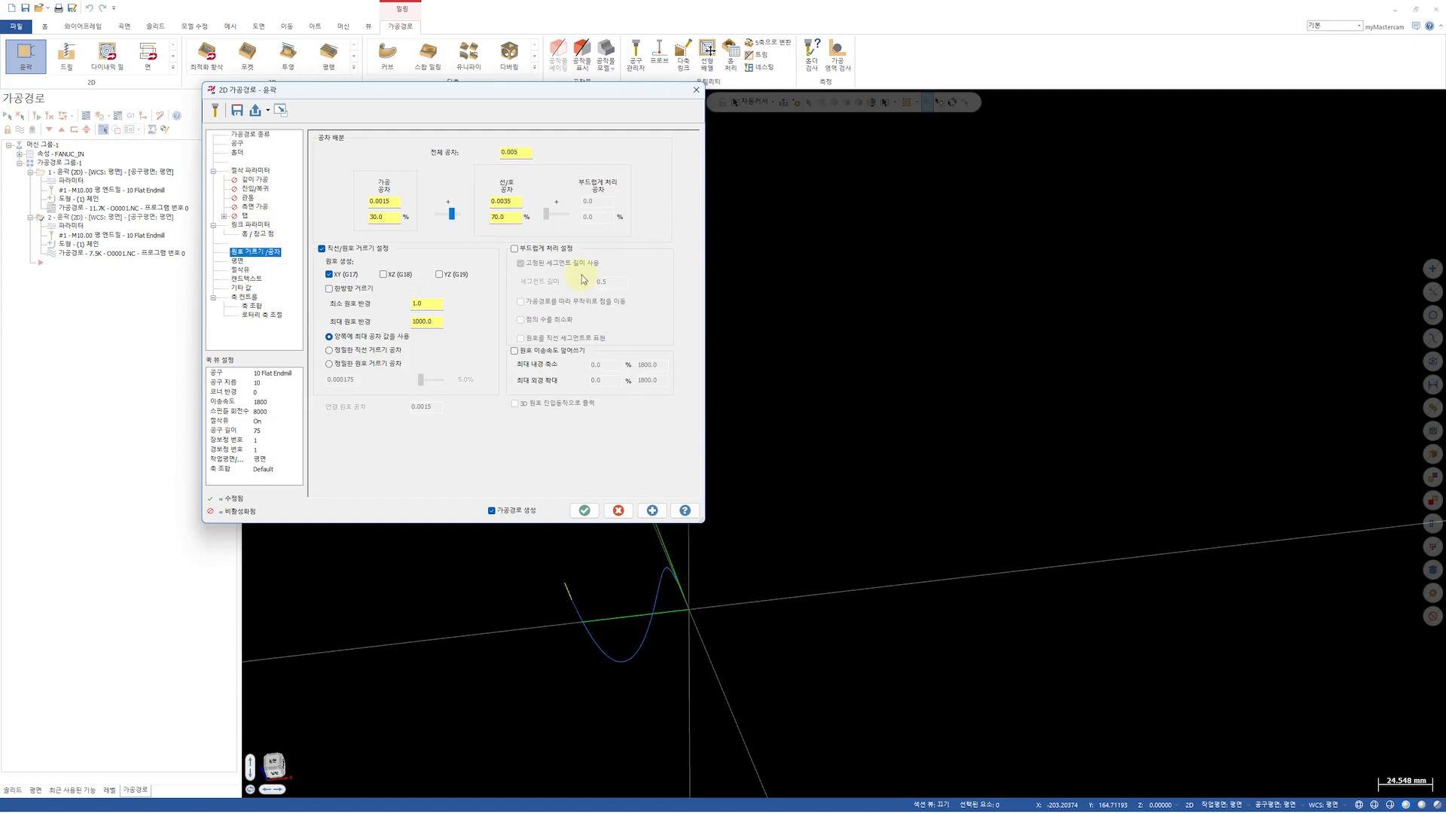
click(541, 250)
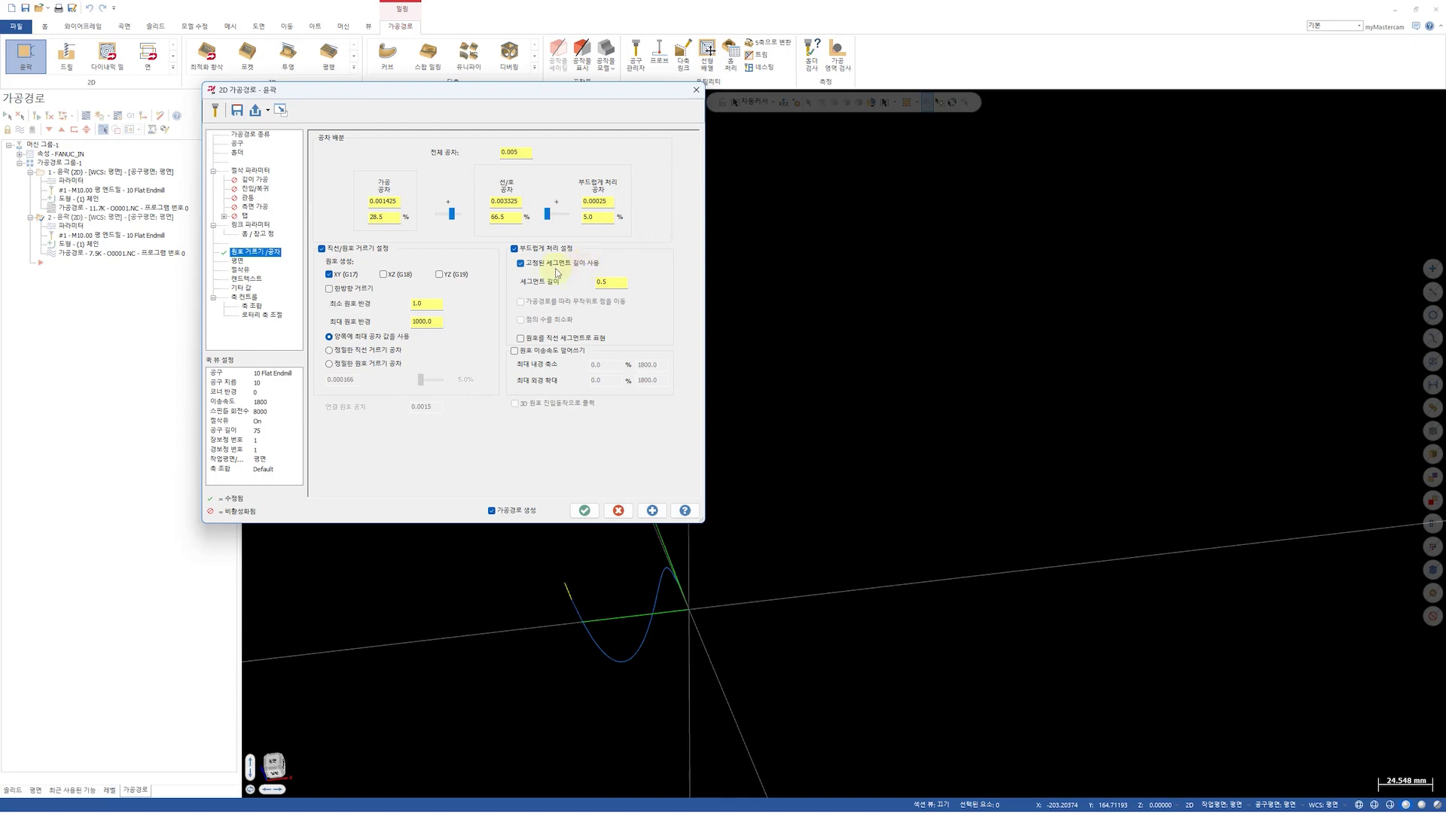
drag(618, 282, 556, 284)
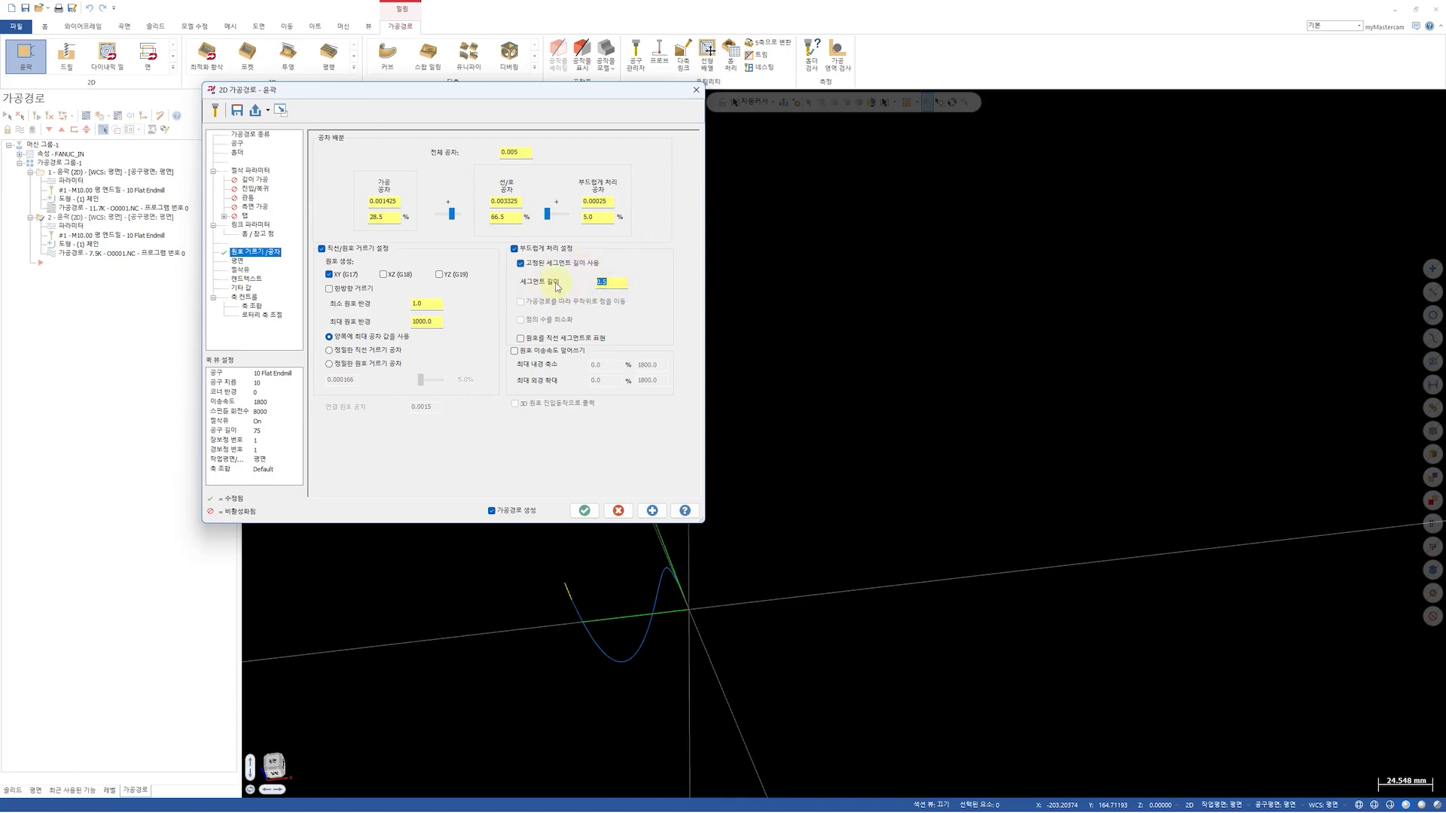
text(15.010.0105)
key(BackSpace)
key(BackSpace)
key(BackSpace)
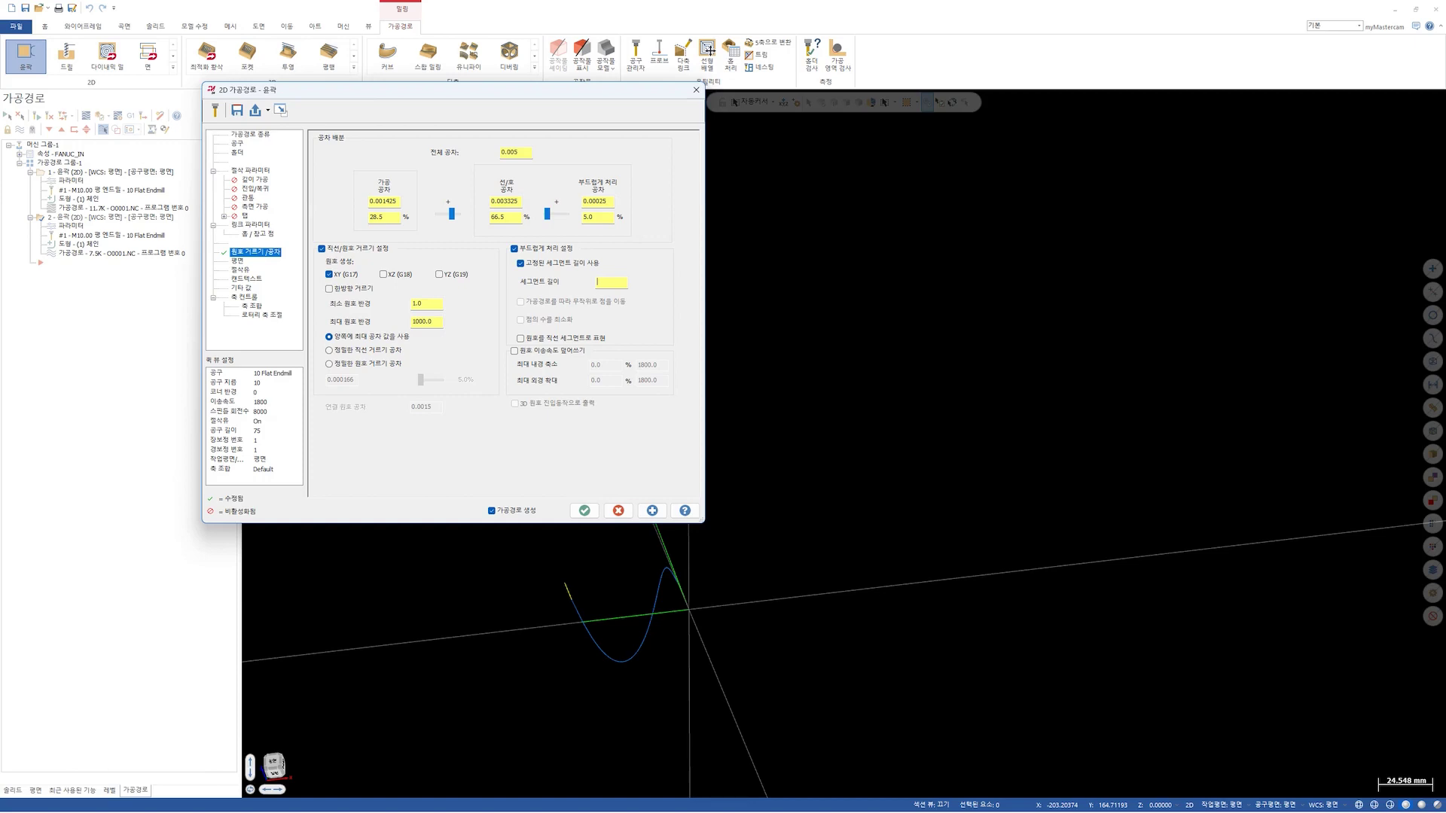
click(585, 511)
Post the smoothed second contour on its own, replacing the existing O0001.NC
click(131, 116)
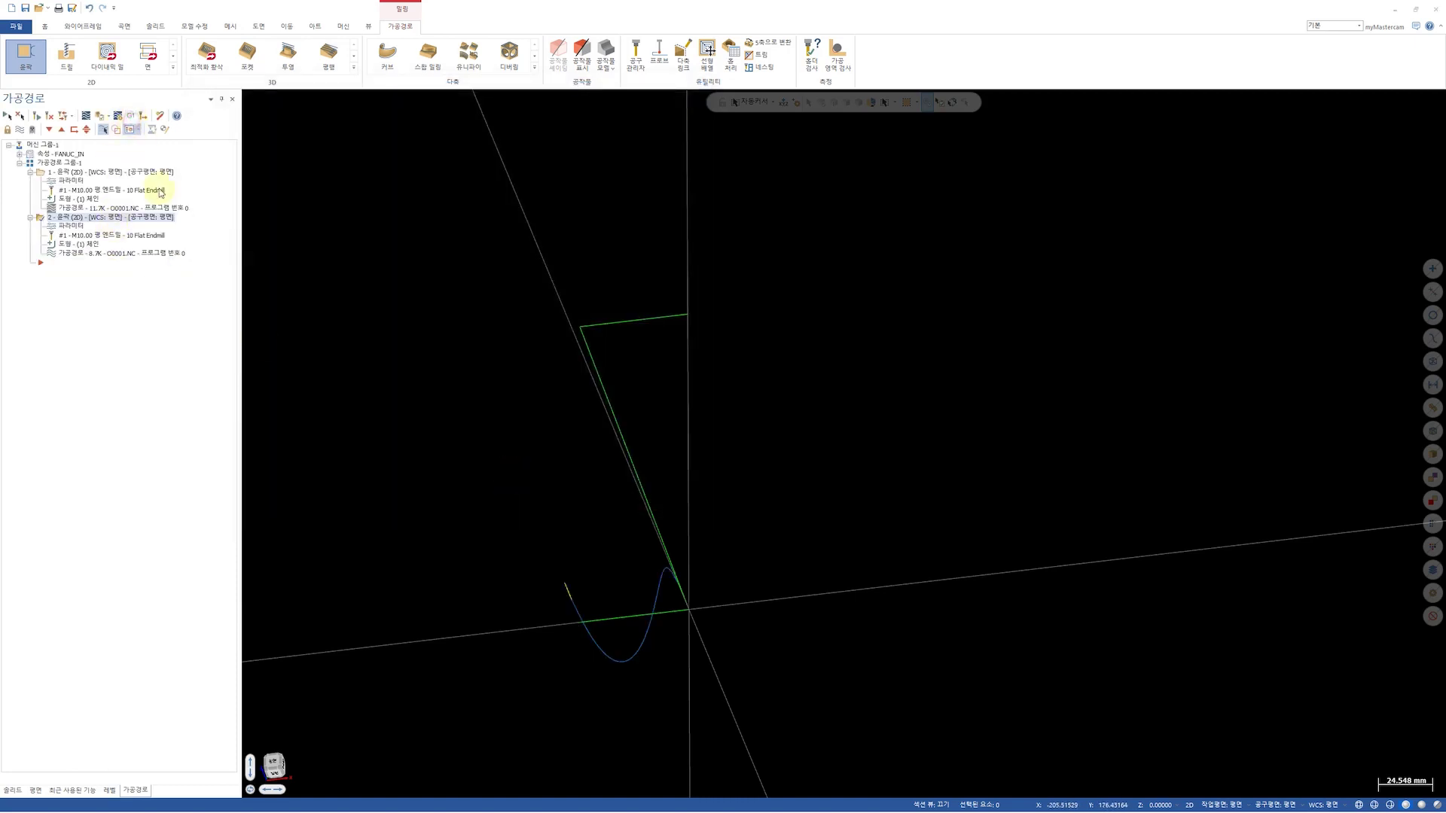
click(75, 334)
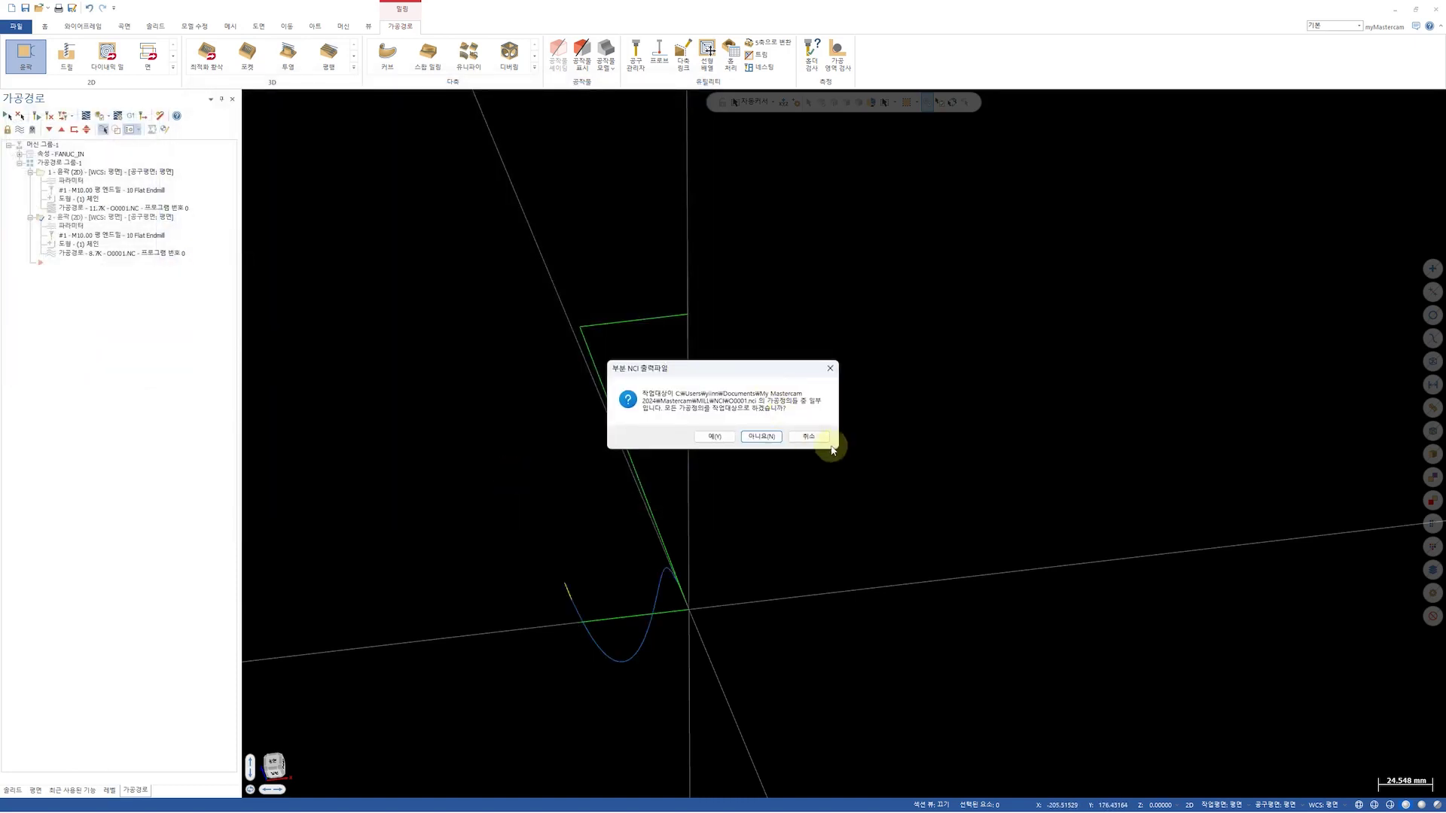
click(769, 436)
key(Return)
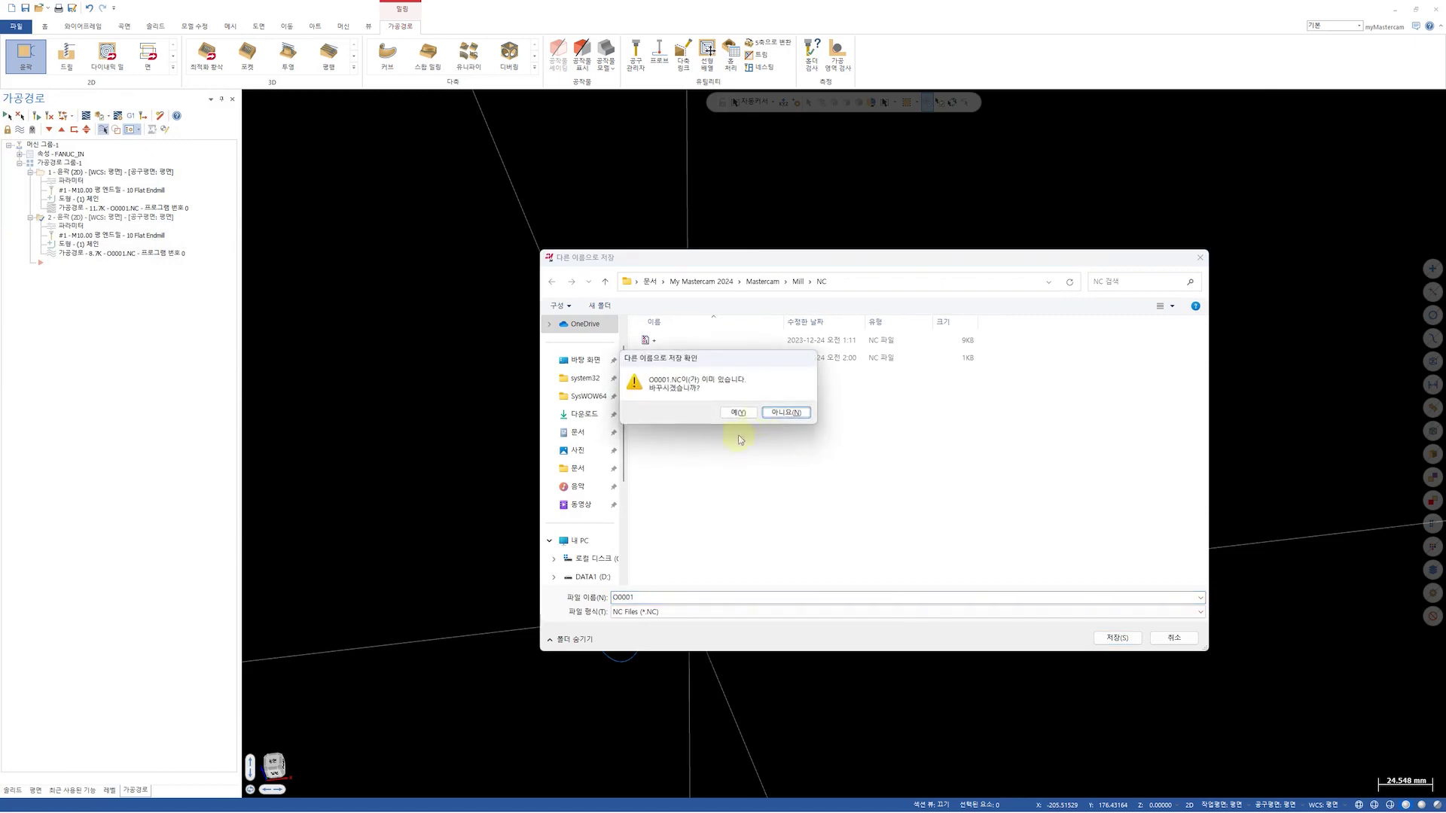
click(756, 413)
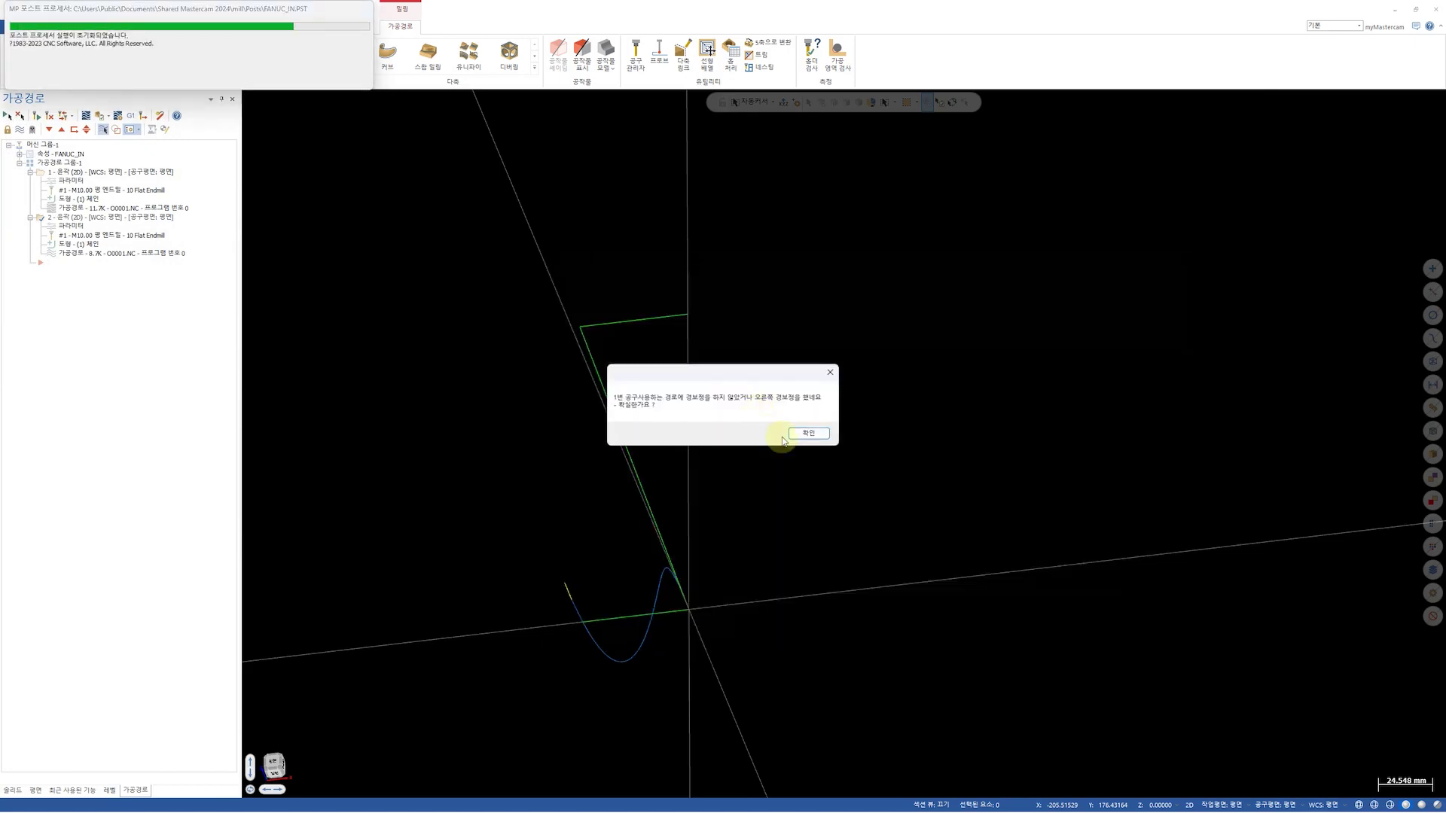
click(800, 437)
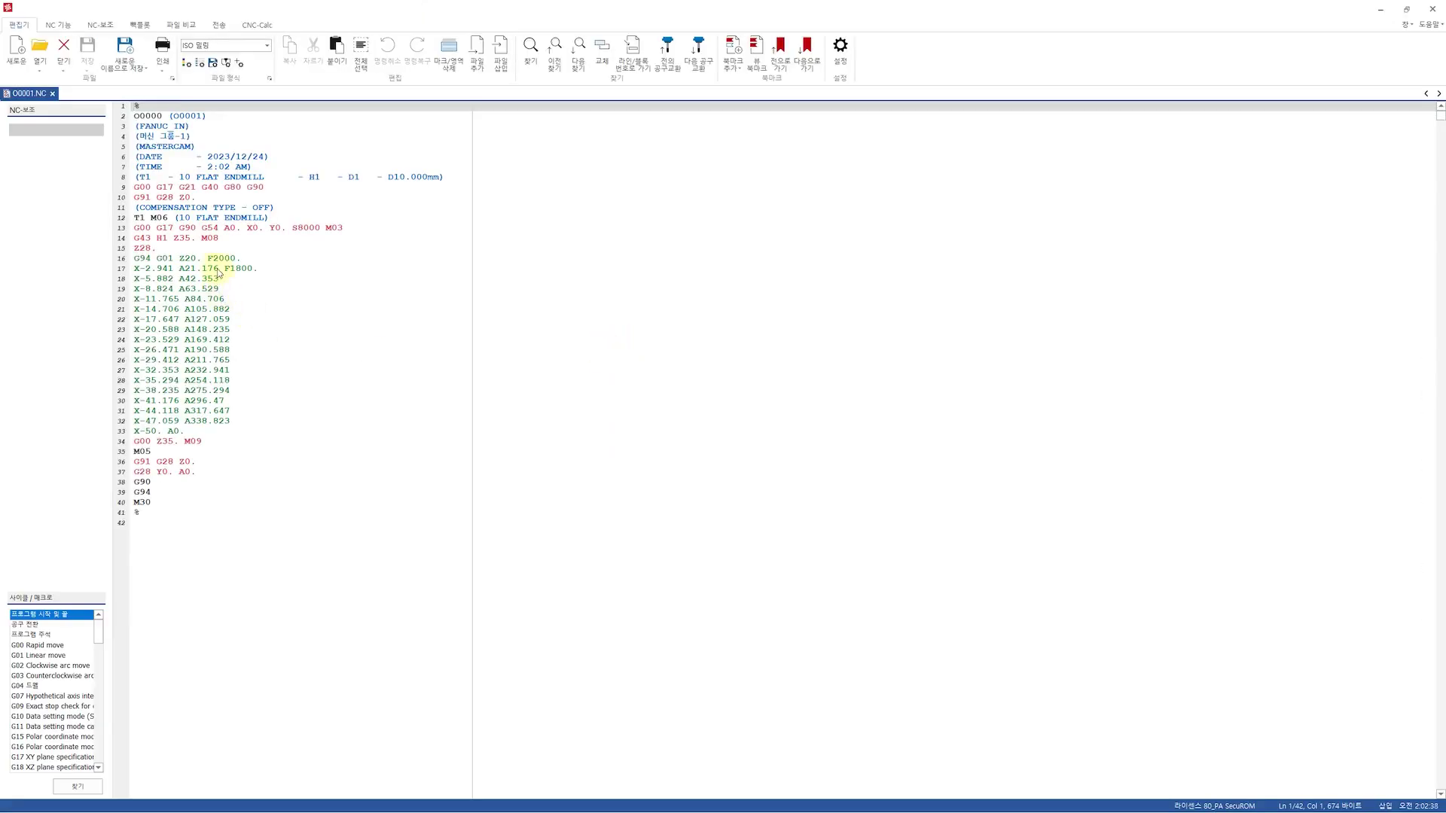
Examine the X and A positions line by line through the cutting moves in O0001.NC, and close the NC editor
click(273, 260)
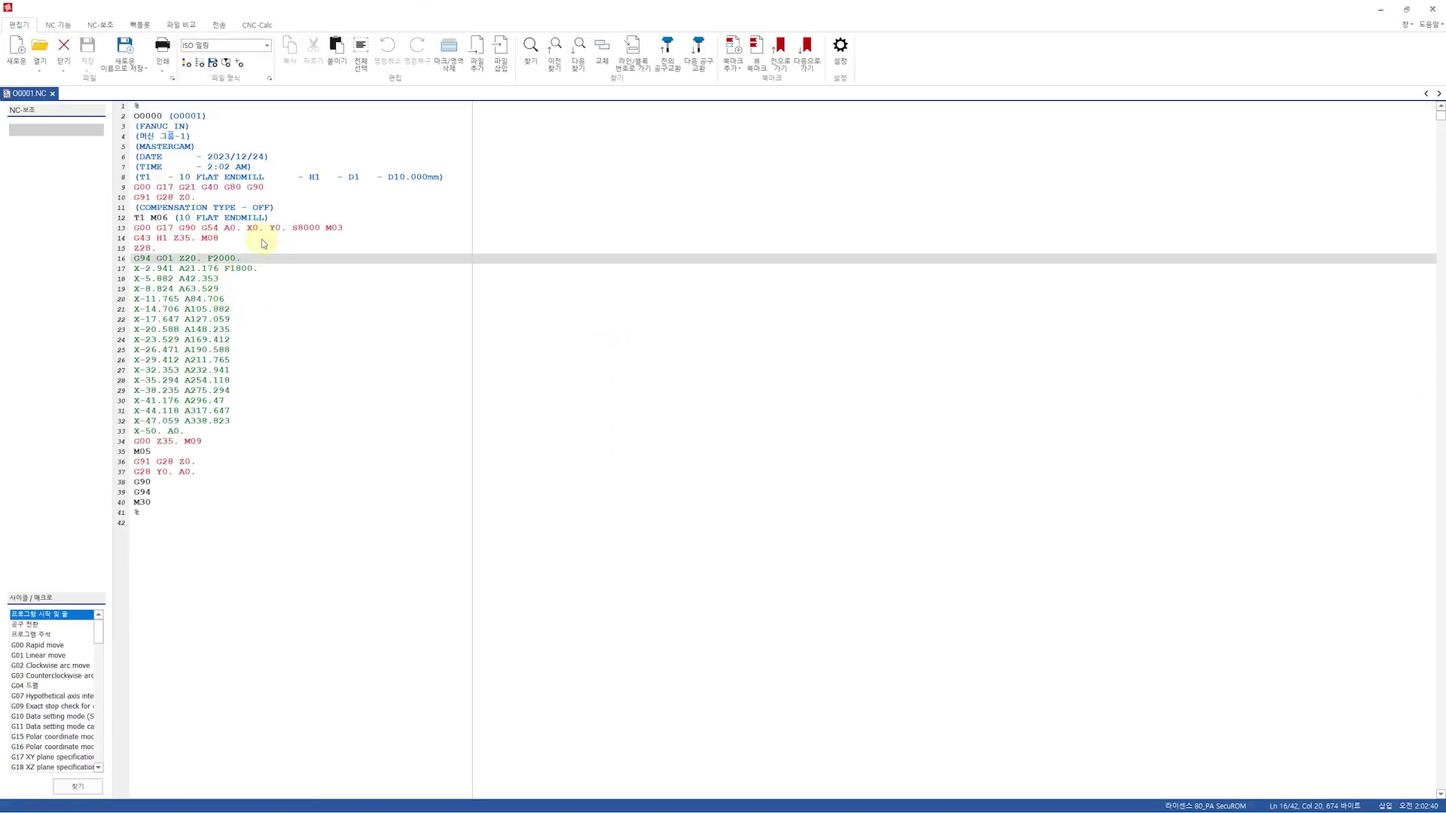
mouse_move(229, 232)
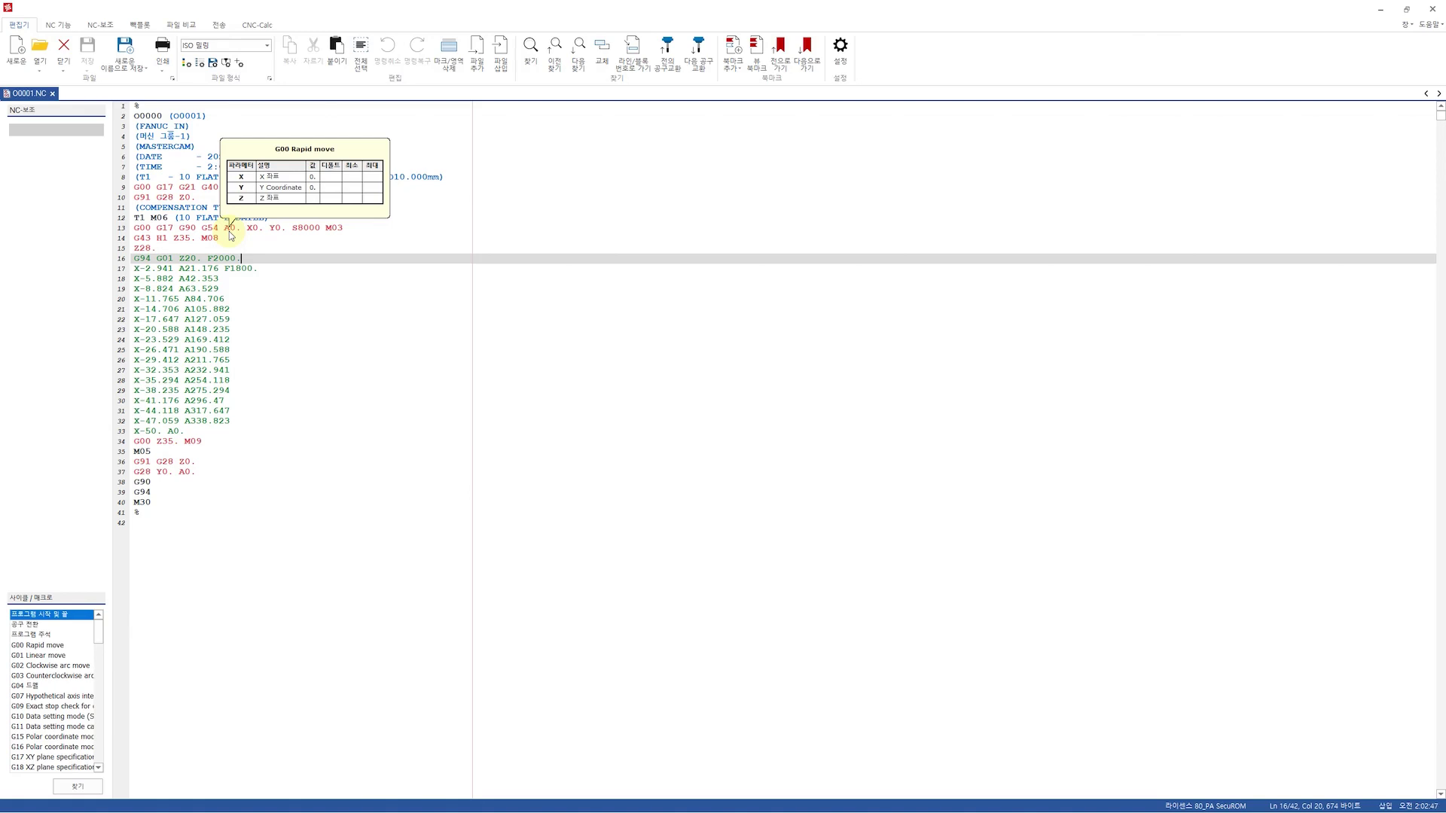
key(Down)
key(Down)
key(Down)
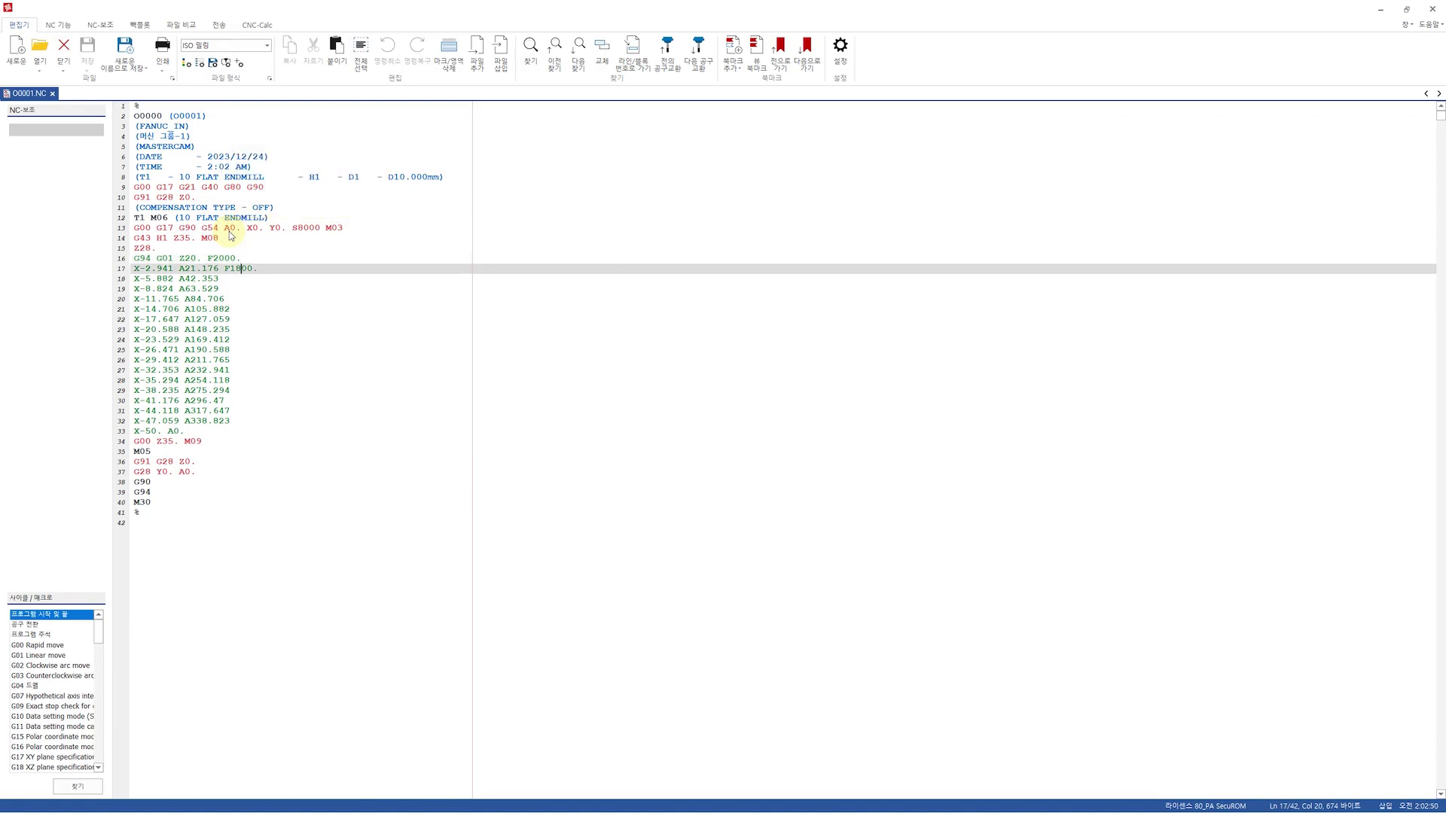
key(Down)
key(Down)
key(Up)
key(Up)
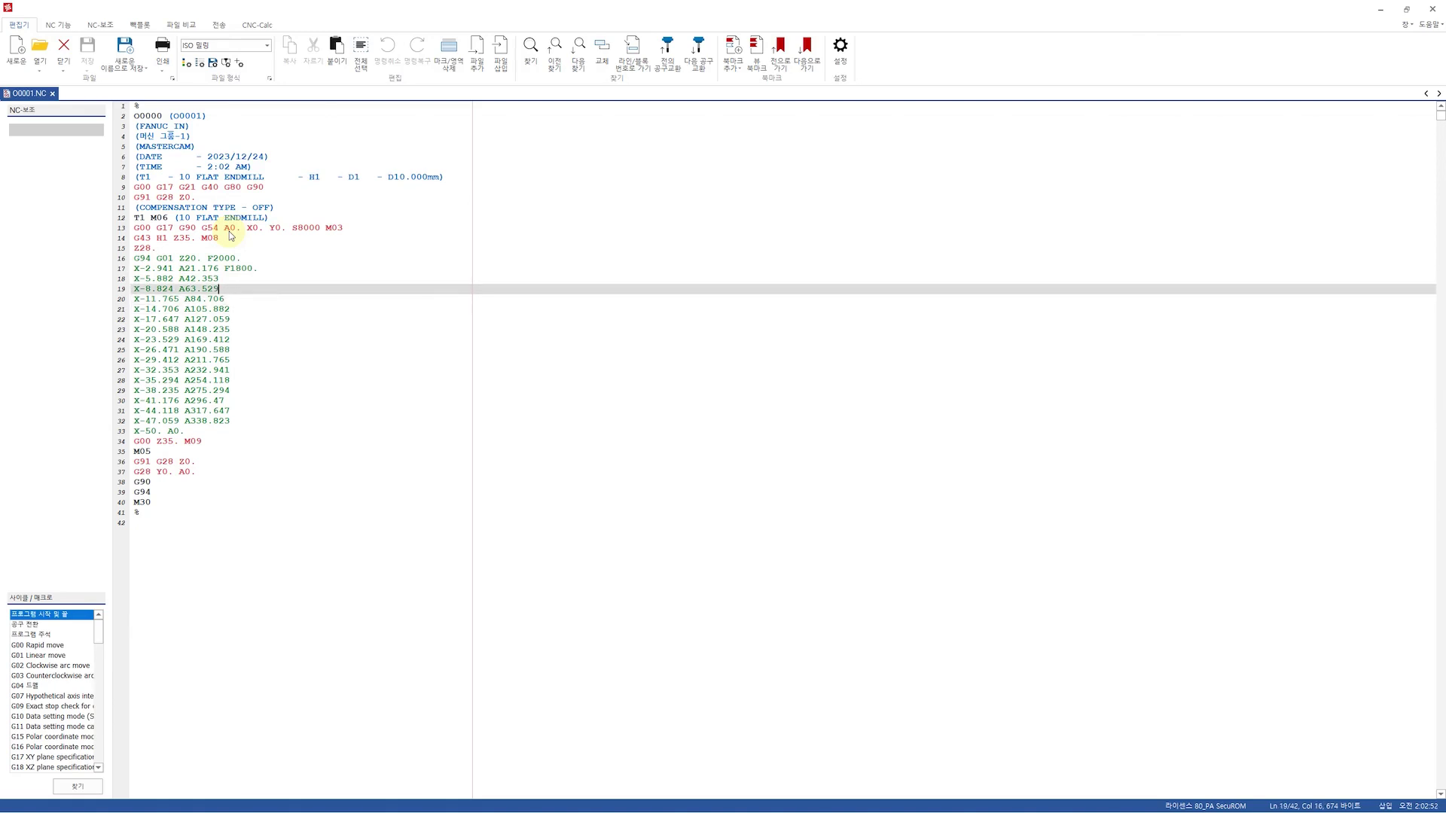
key(Down)
key(Down)
key(Down)
key(Down)
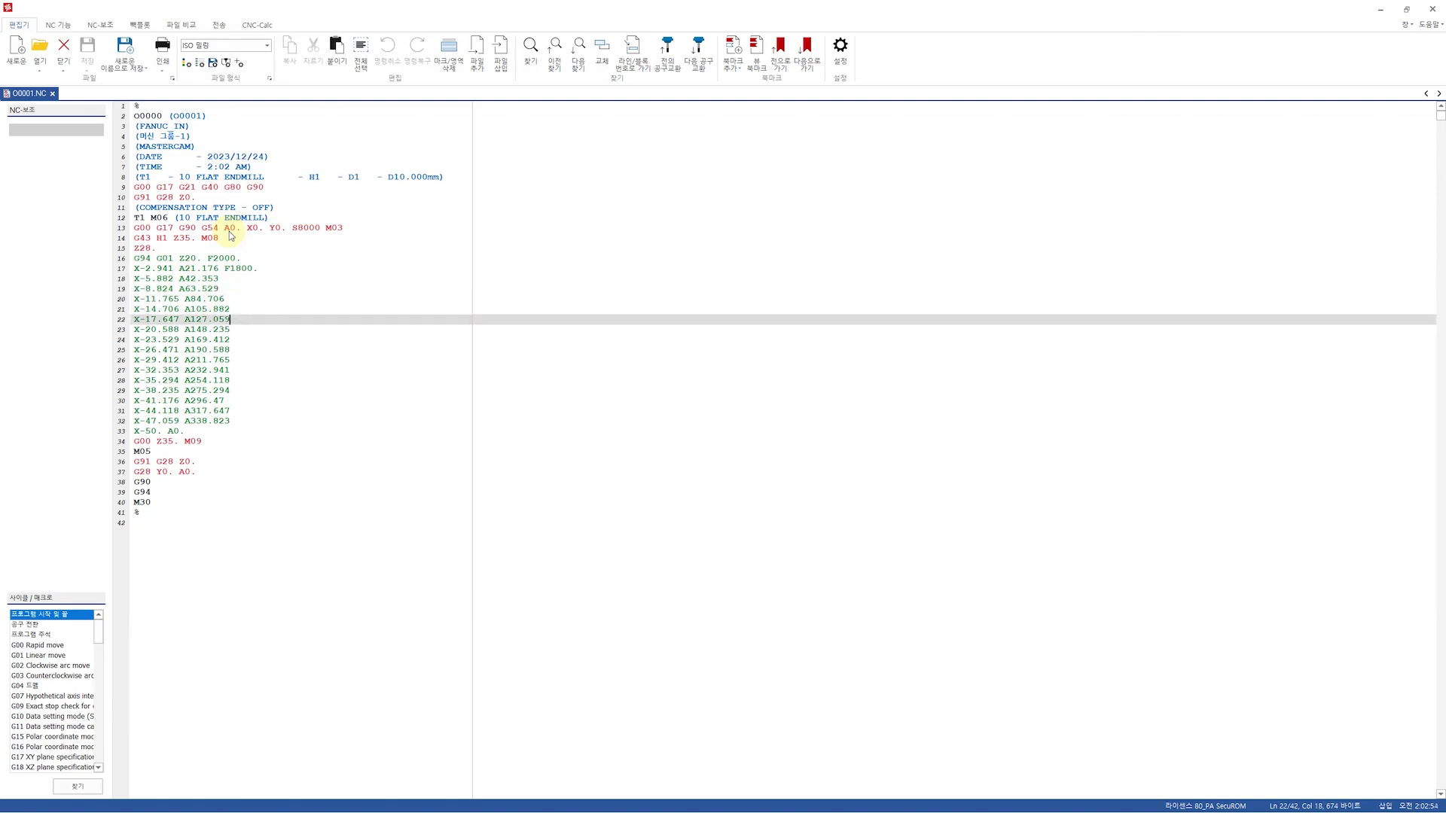
key(Down)
key(Down)
key(Down)
key(Down)
key(Down)
key(Down)
key(Down)
key(Down)
key(Down)
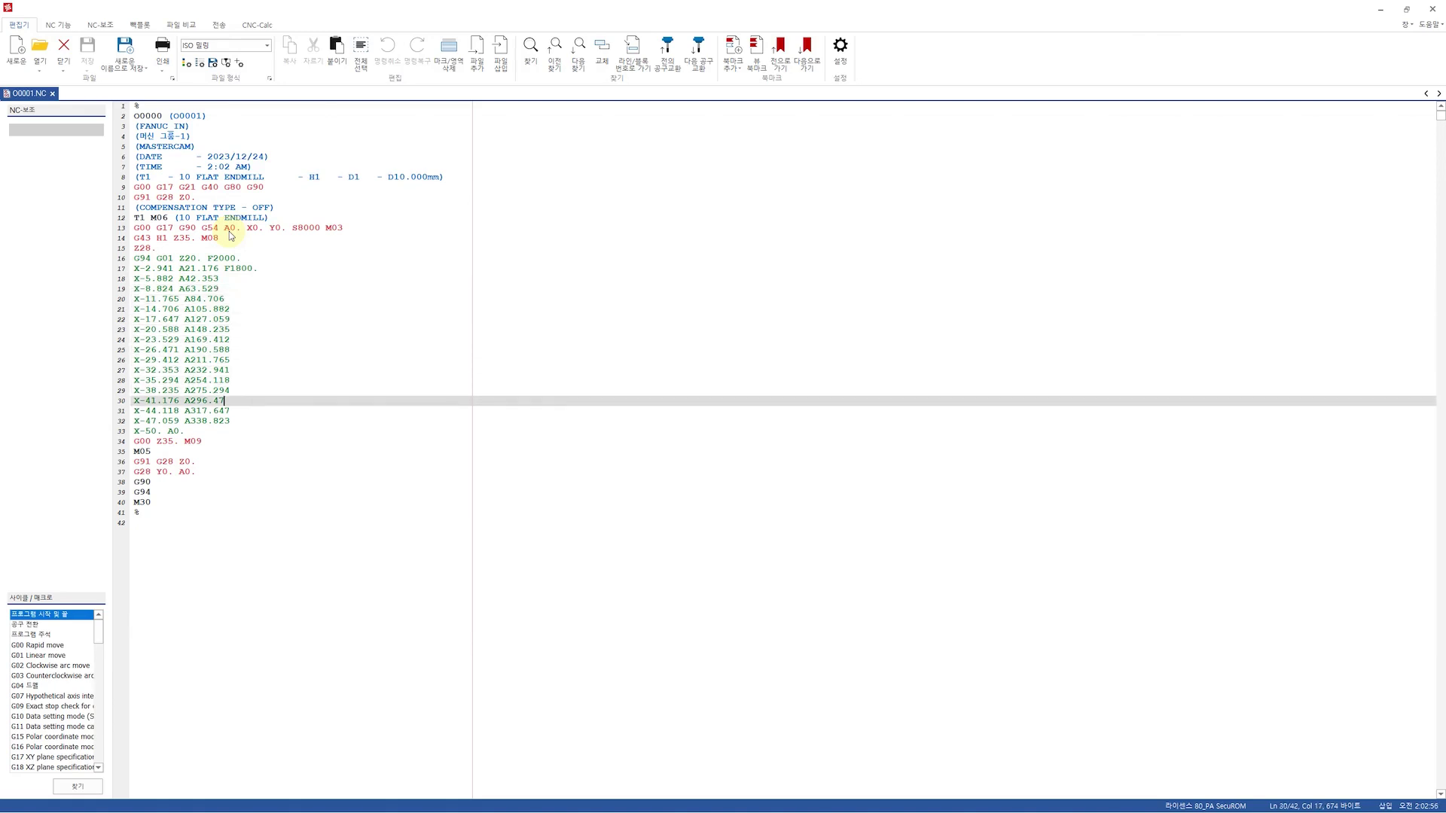
key(Down)
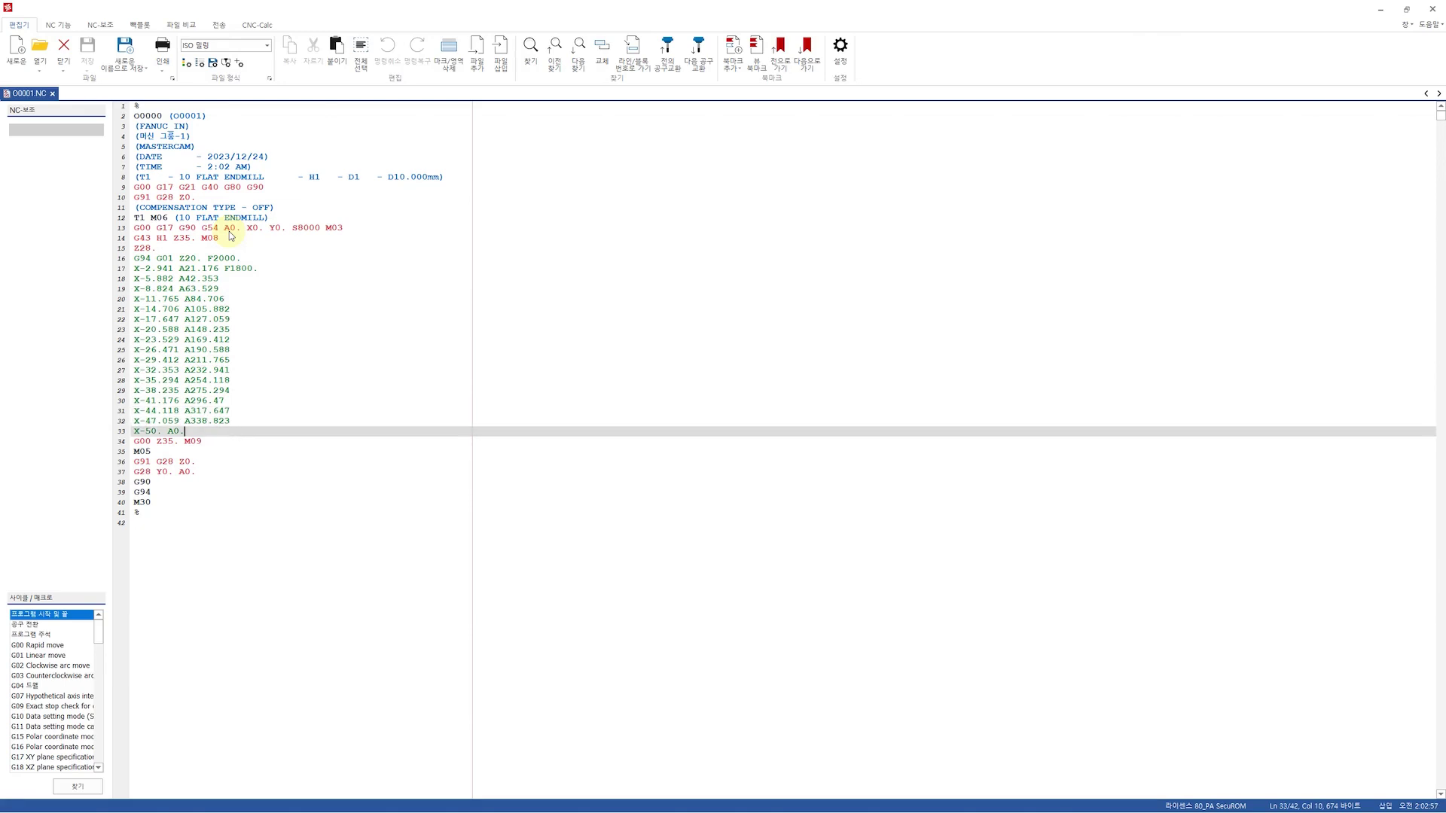
key(Up)
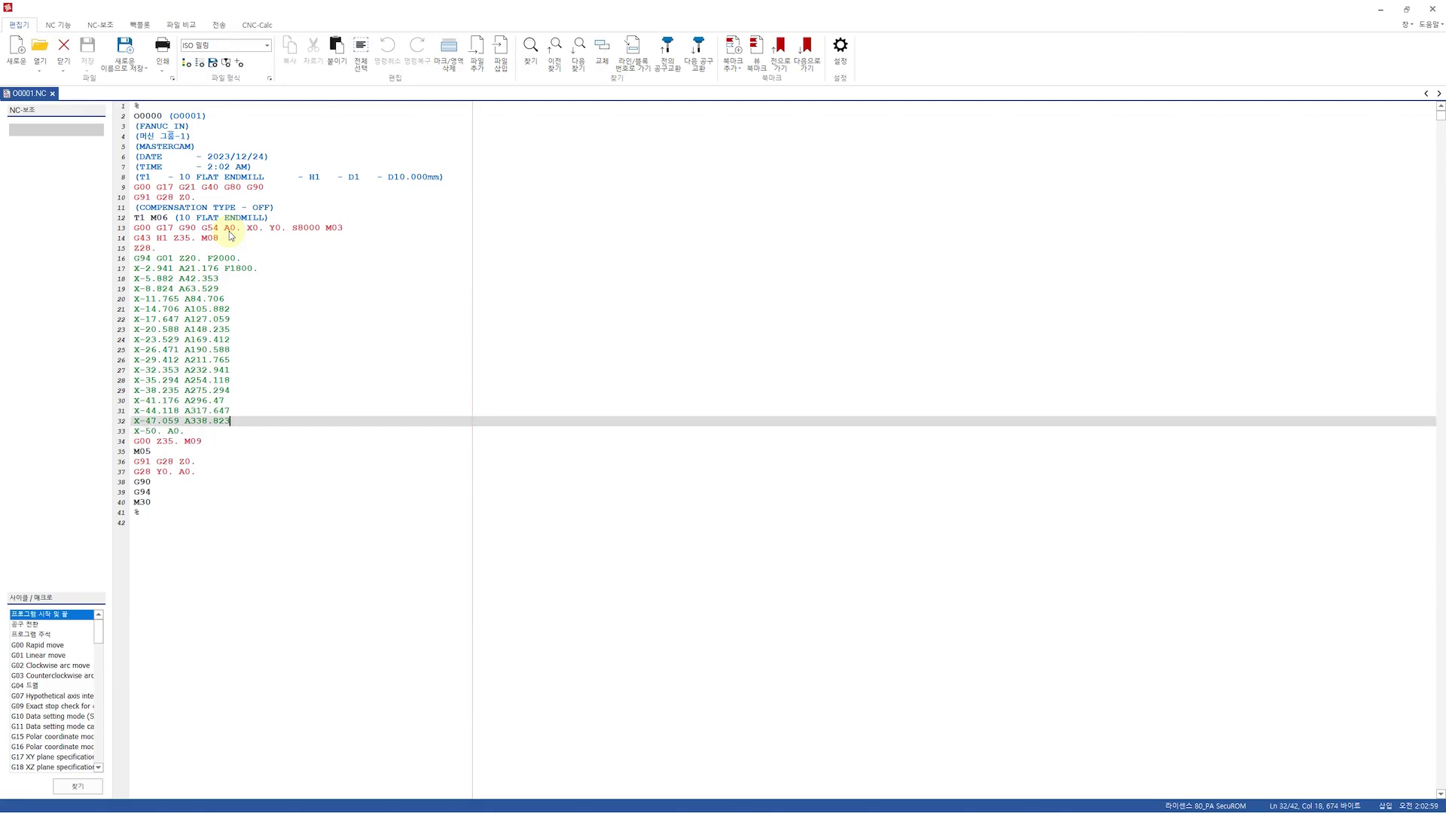
key(Down)
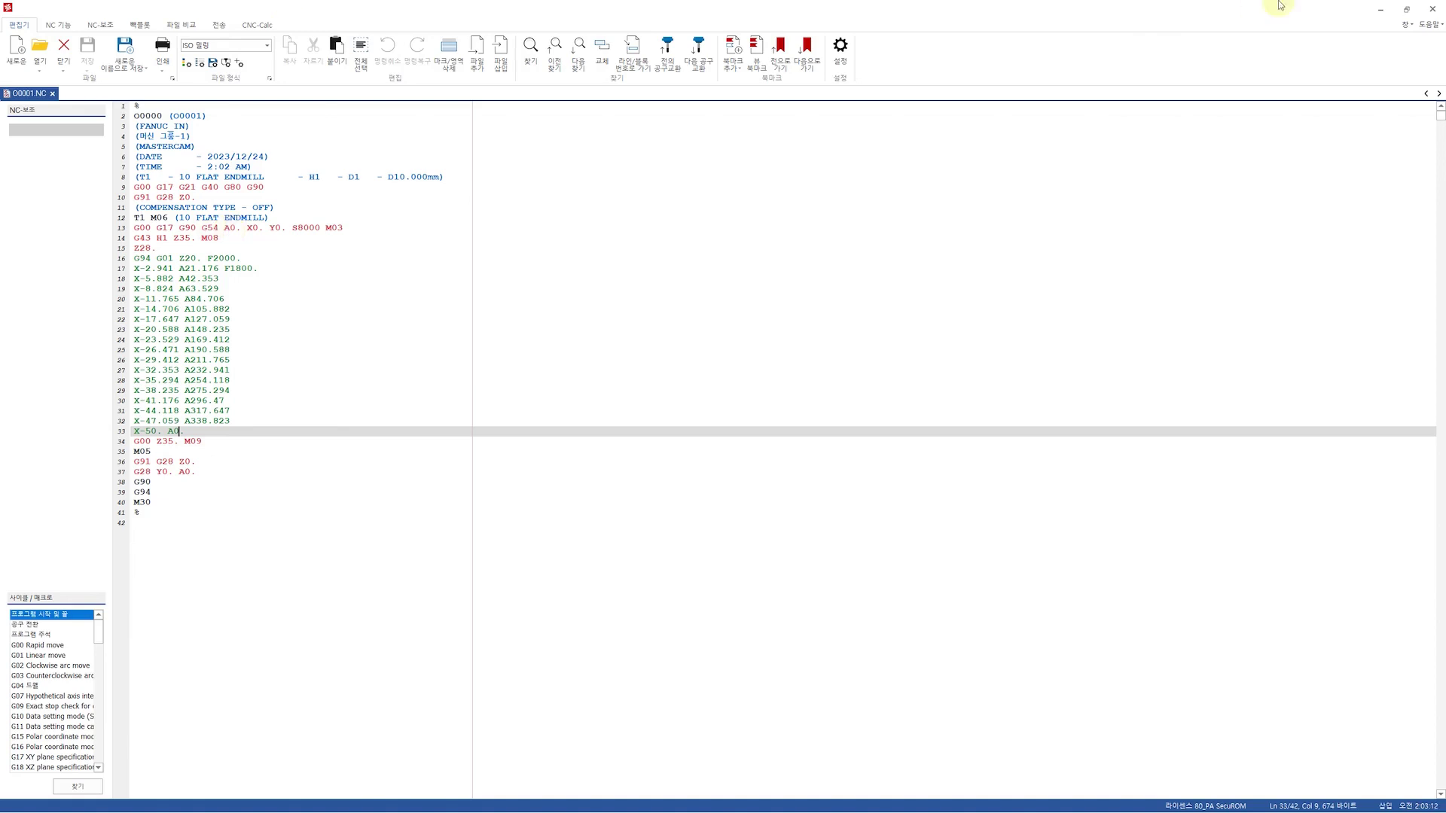
click(1433, 9)
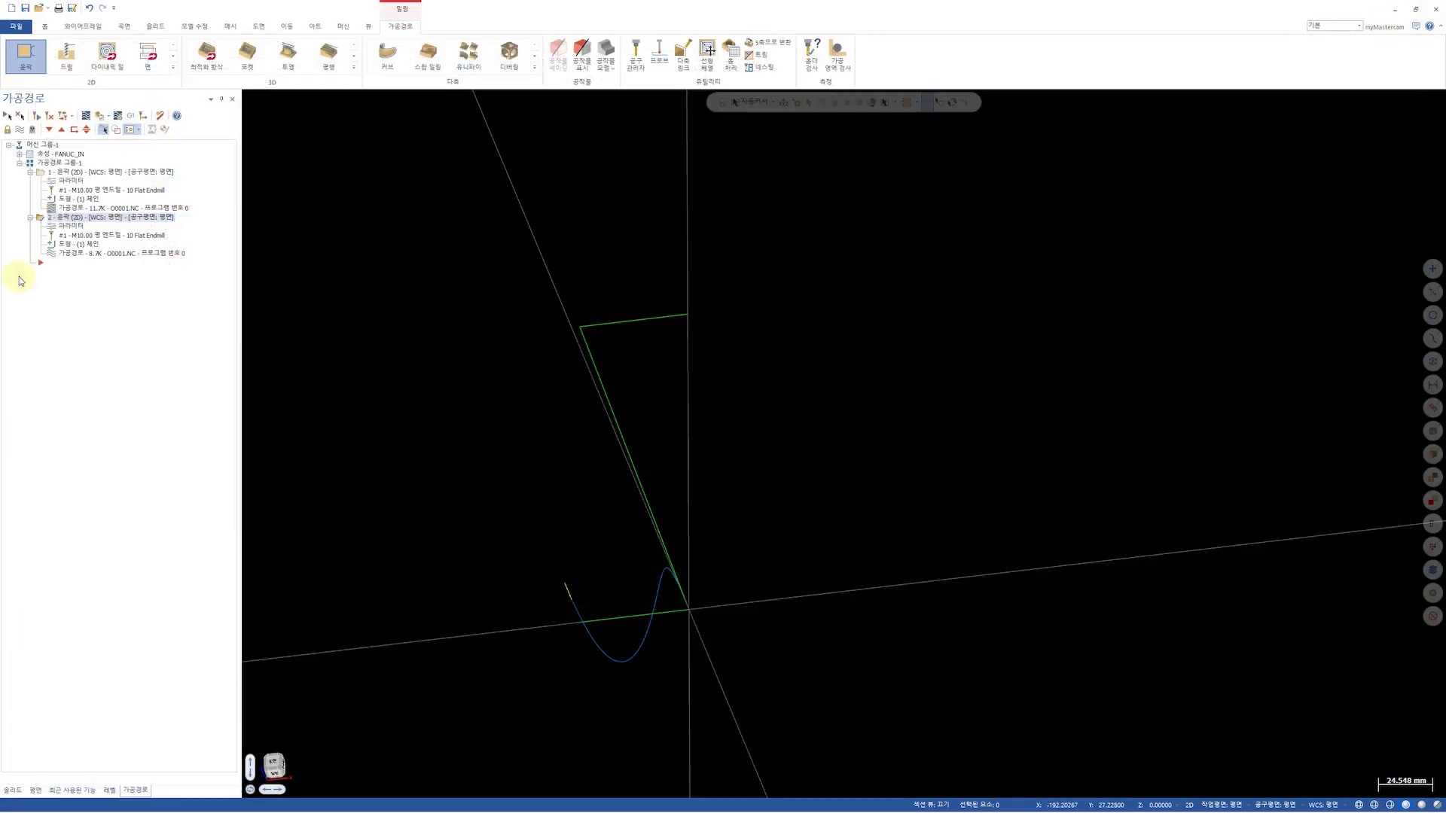
Set the second contour's fixed smoothing segment length to 30 in its arc filter and tolerance settings, and regenerate the toolpath
click(70, 225)
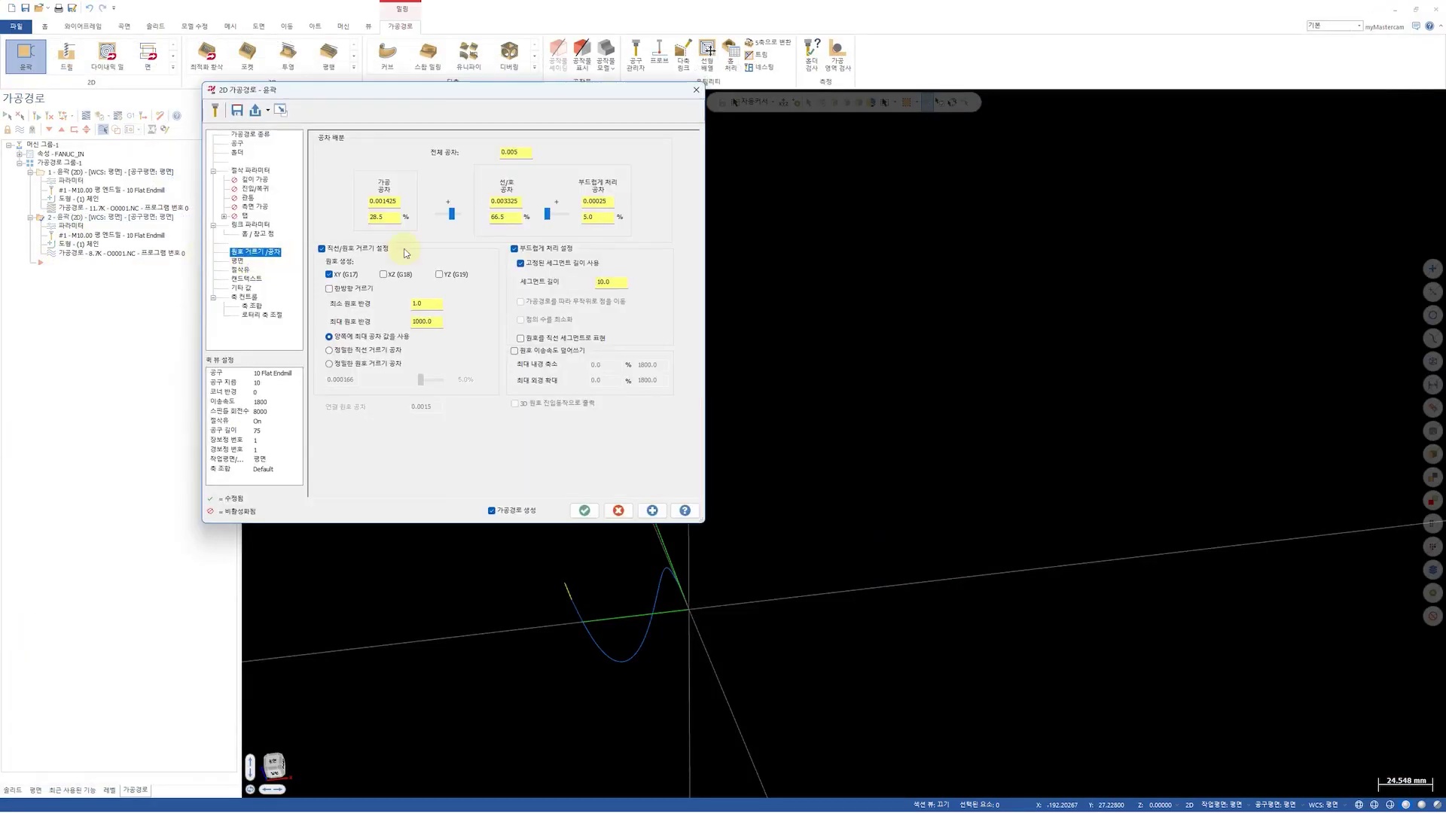
double_click(611, 282)
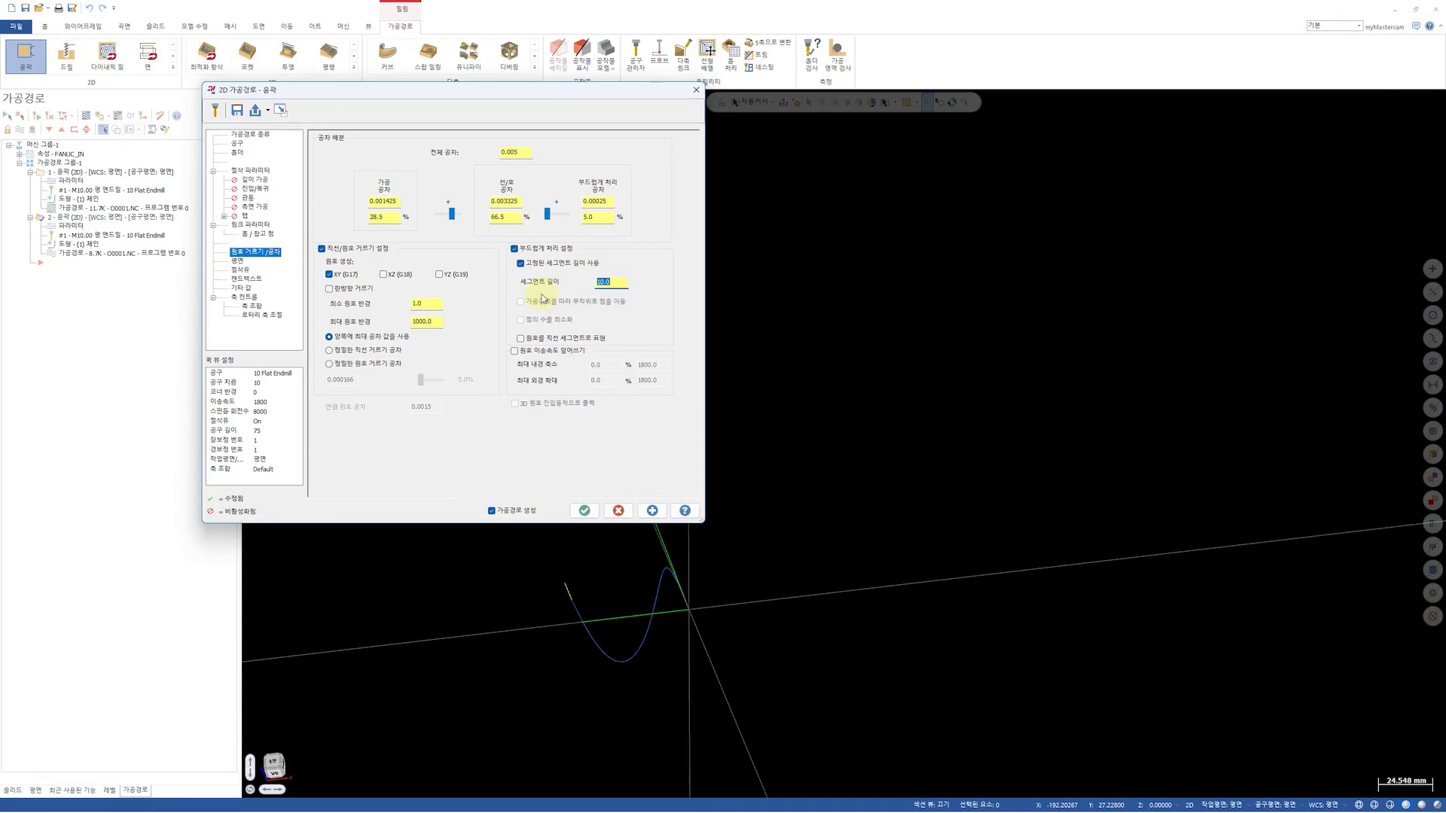
text(30)
click(580, 514)
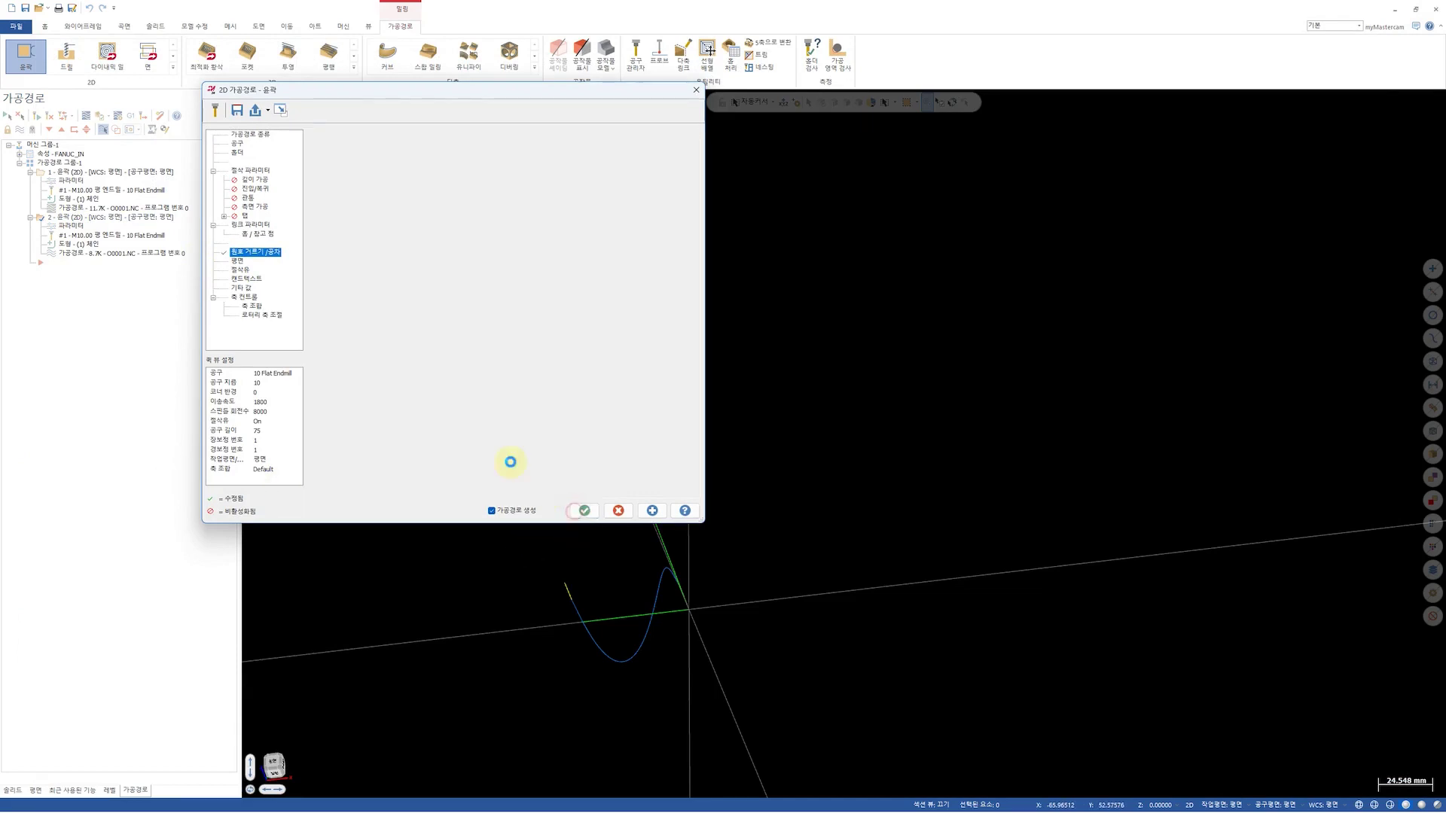
Post the second contour operation with the longer segment length, overwriting O0001.NC, and view the resulting code in the NC editor
click(130, 116)
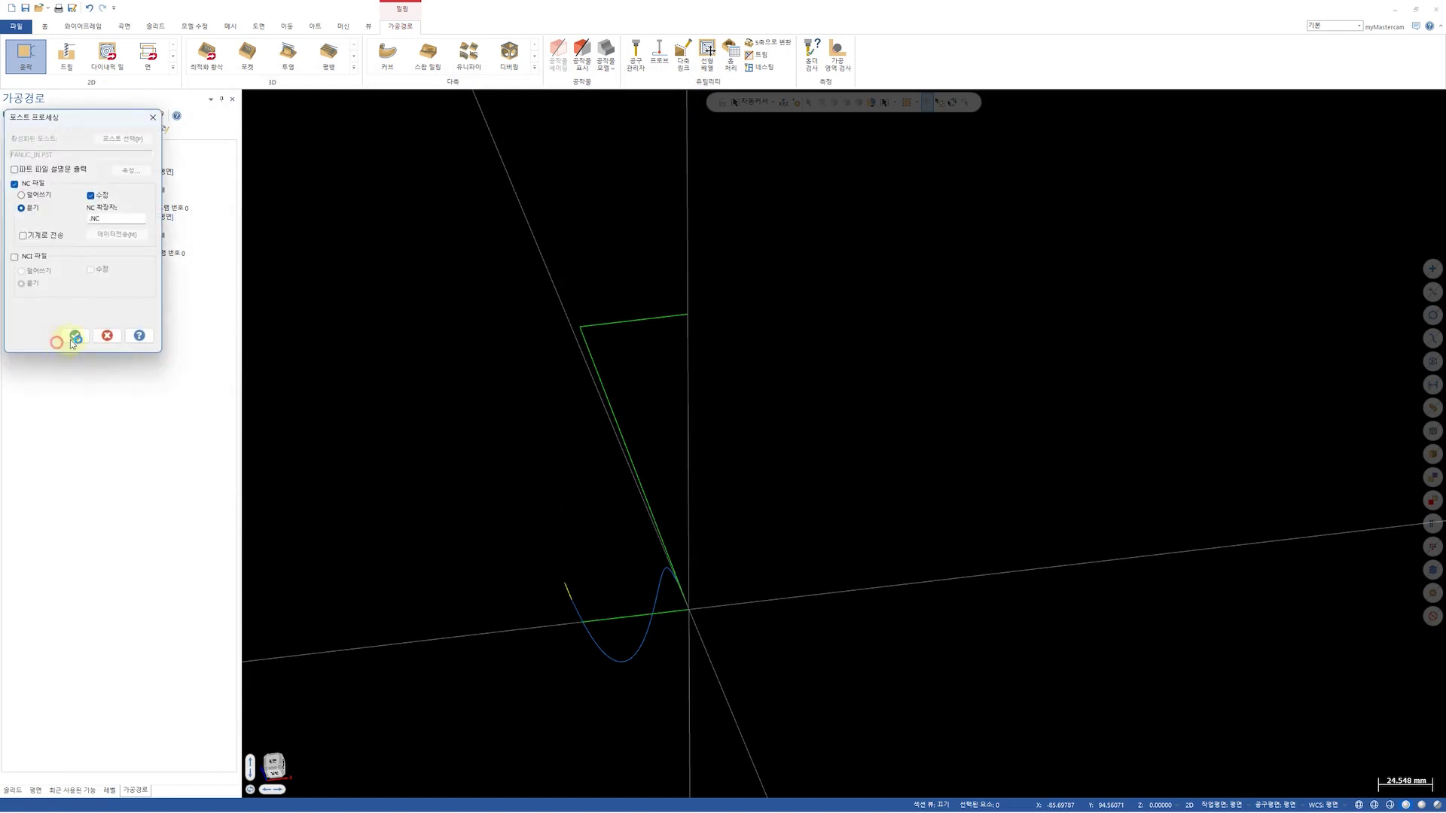
click(65, 332)
click(761, 435)
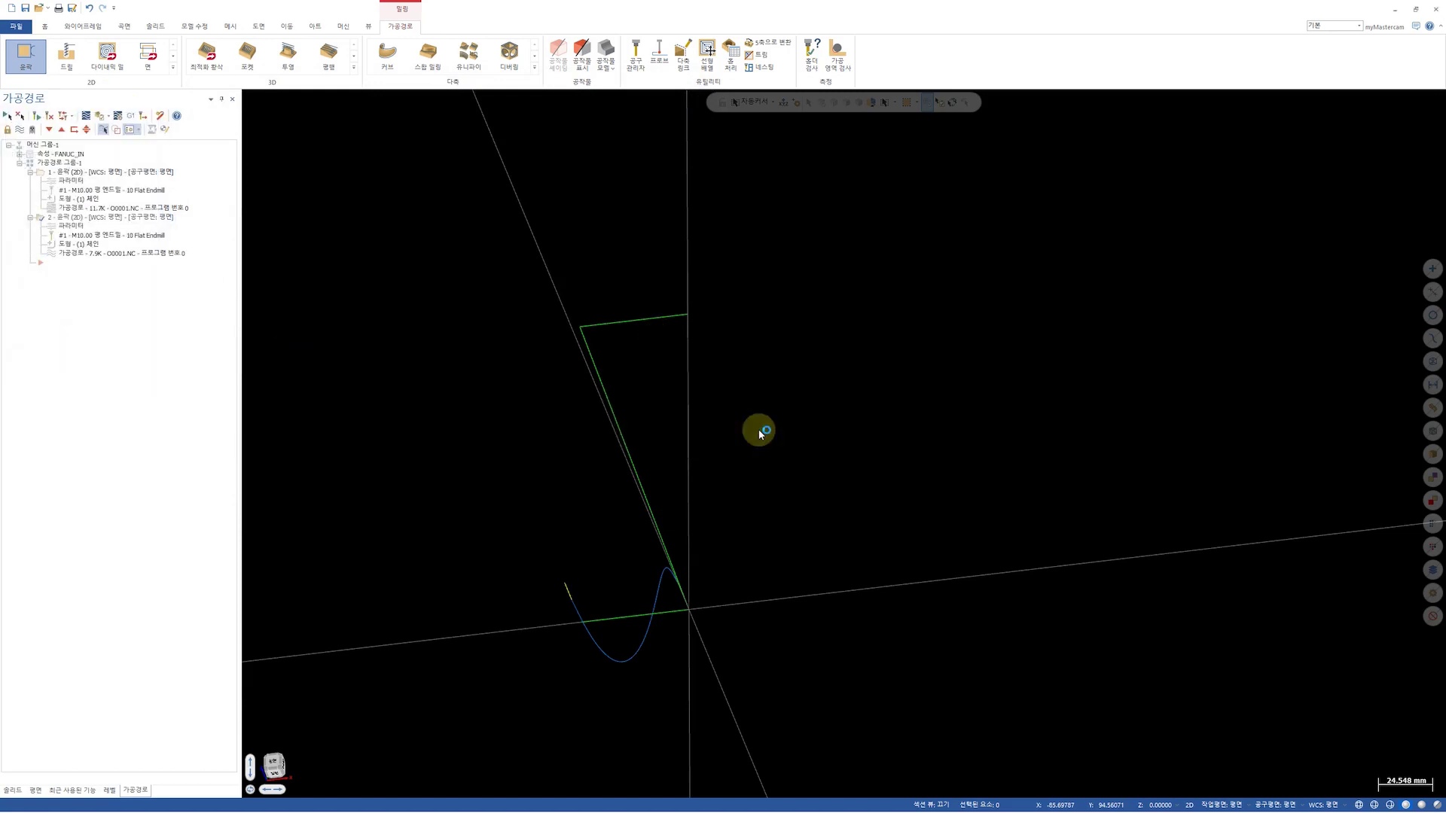
key(Return)
click(747, 410)
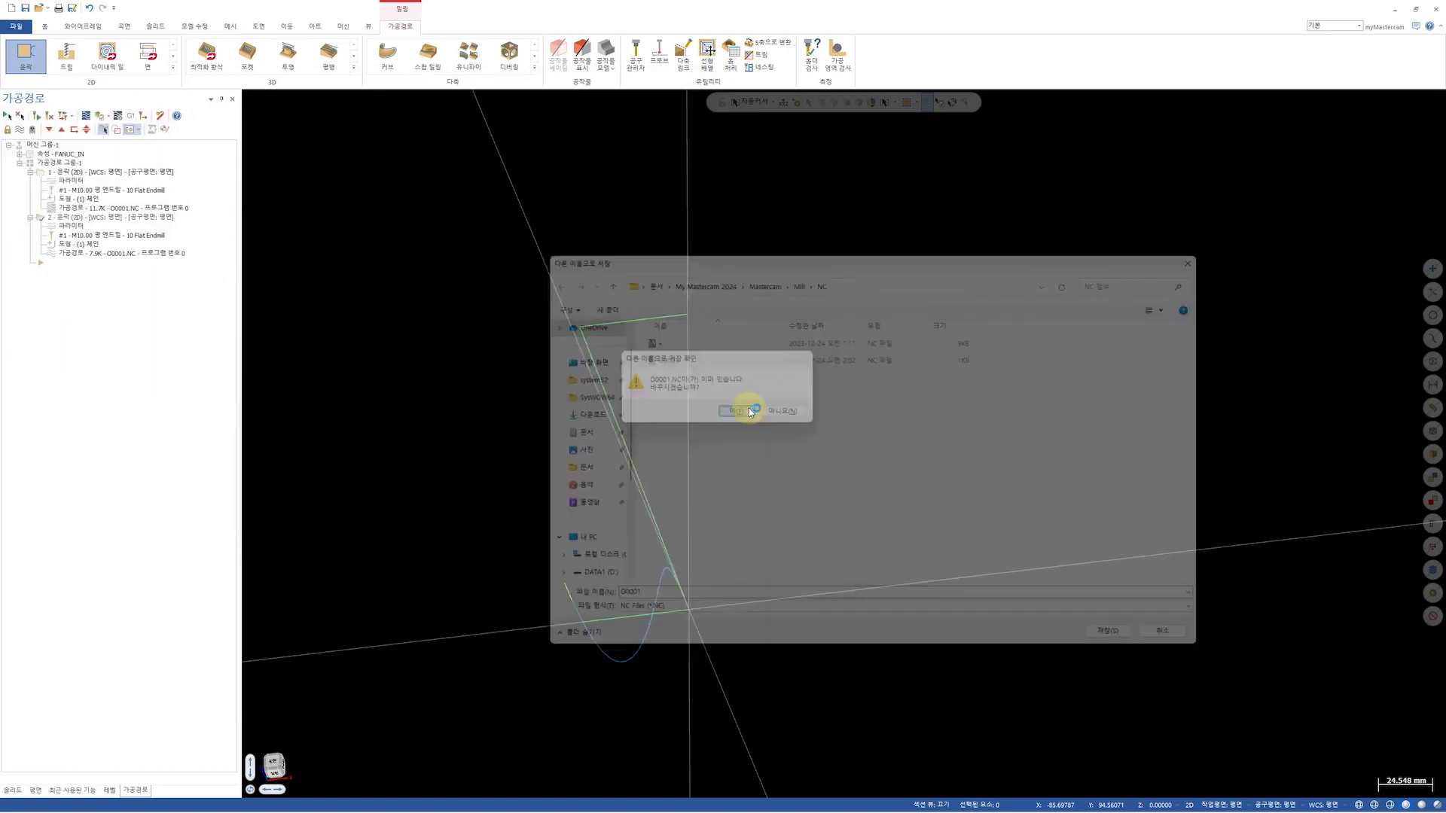
key(Return)
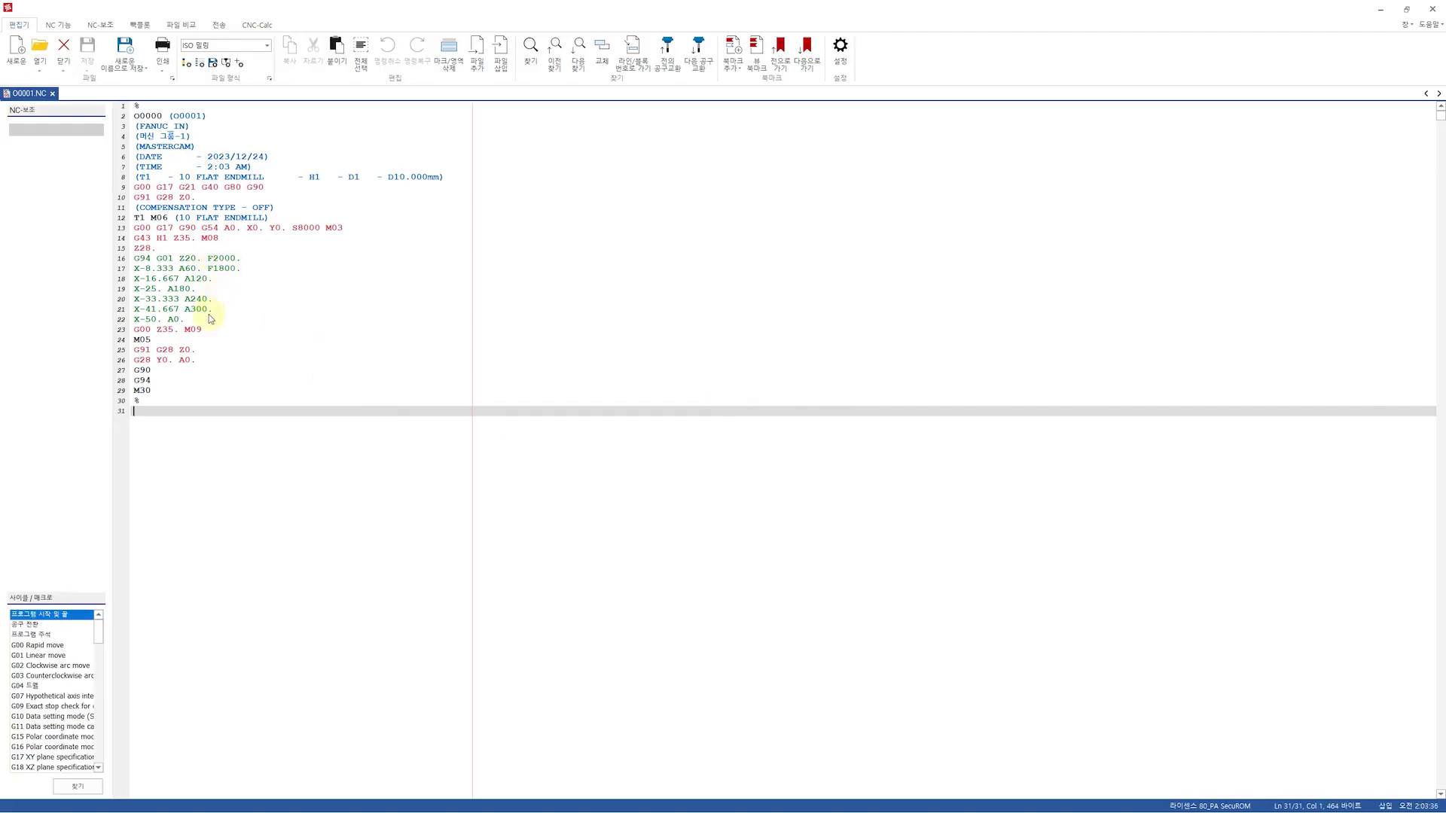
mouse_move(200, 330)
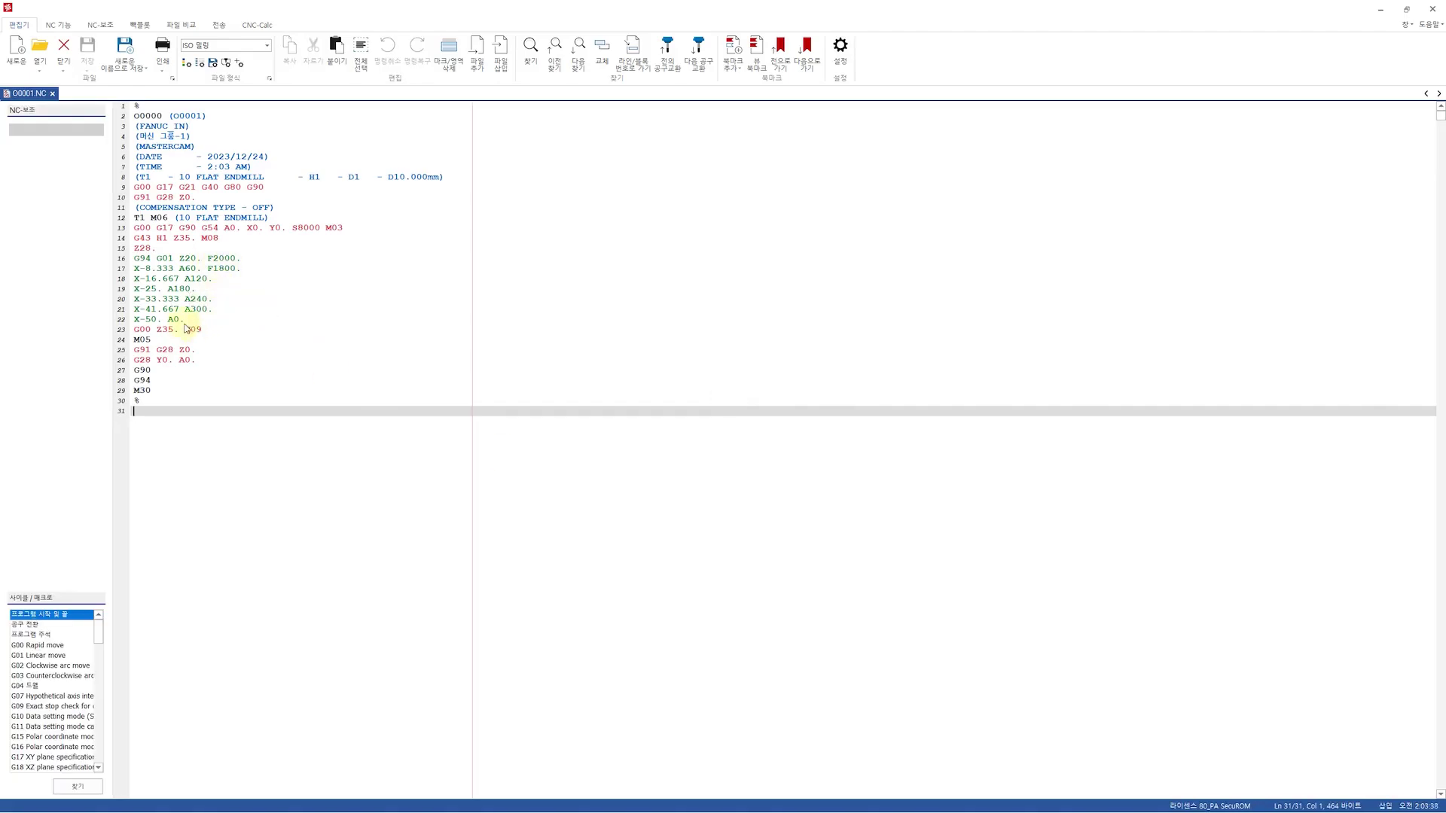